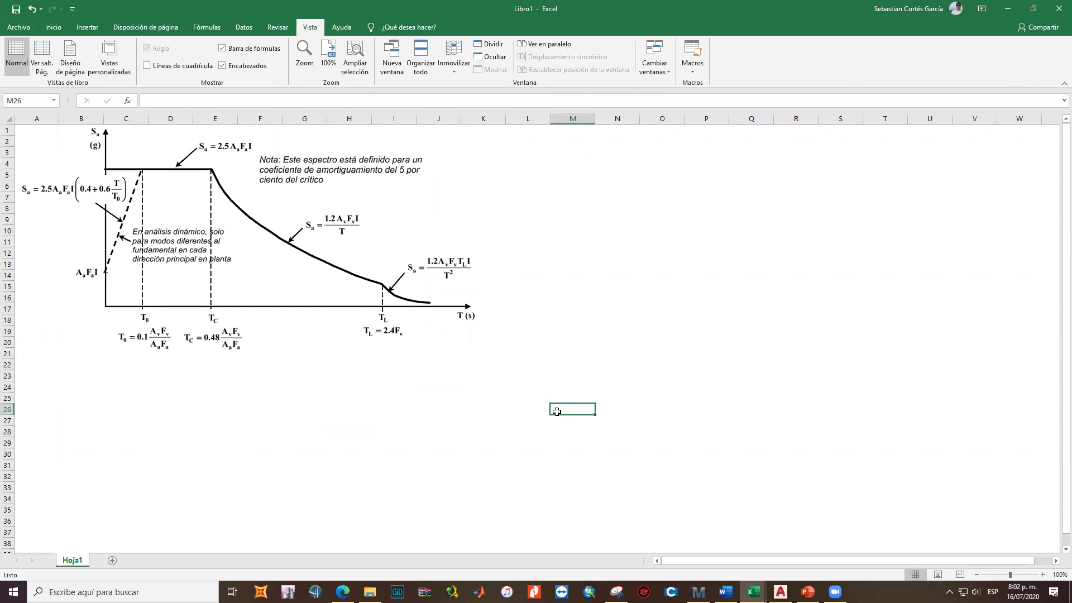
Switch to the browser and bring up the section 3.1 design coefficients table in the Decreto 523 microzonation PDF
{"action": "key", "text": "alt+Tab"}
{"action": "left_click", "coordinate": [930, 8]}
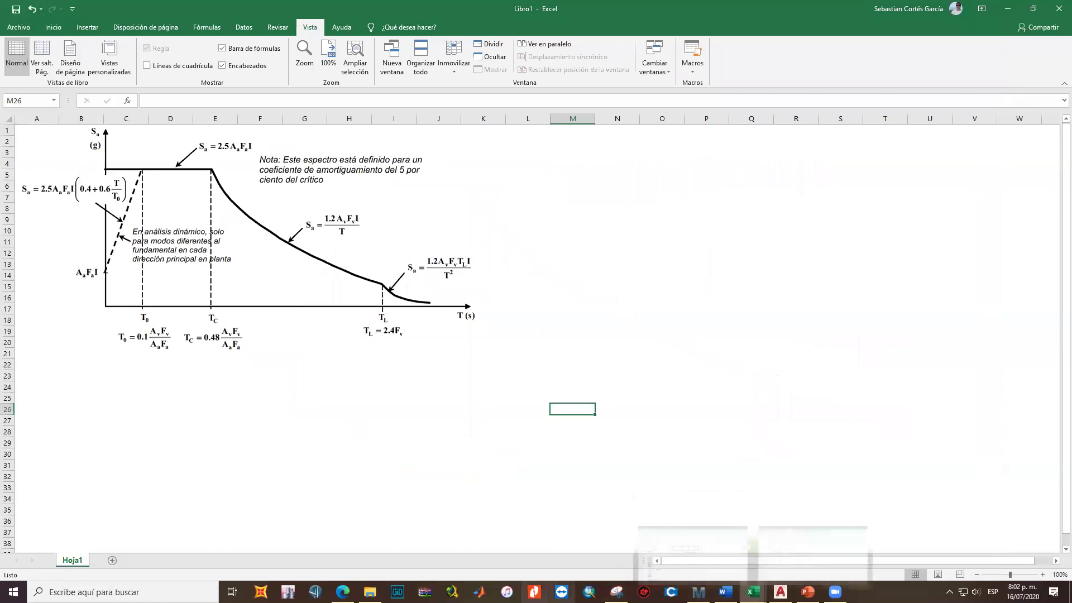
{"action": "left_click", "coordinate": [343, 592]}
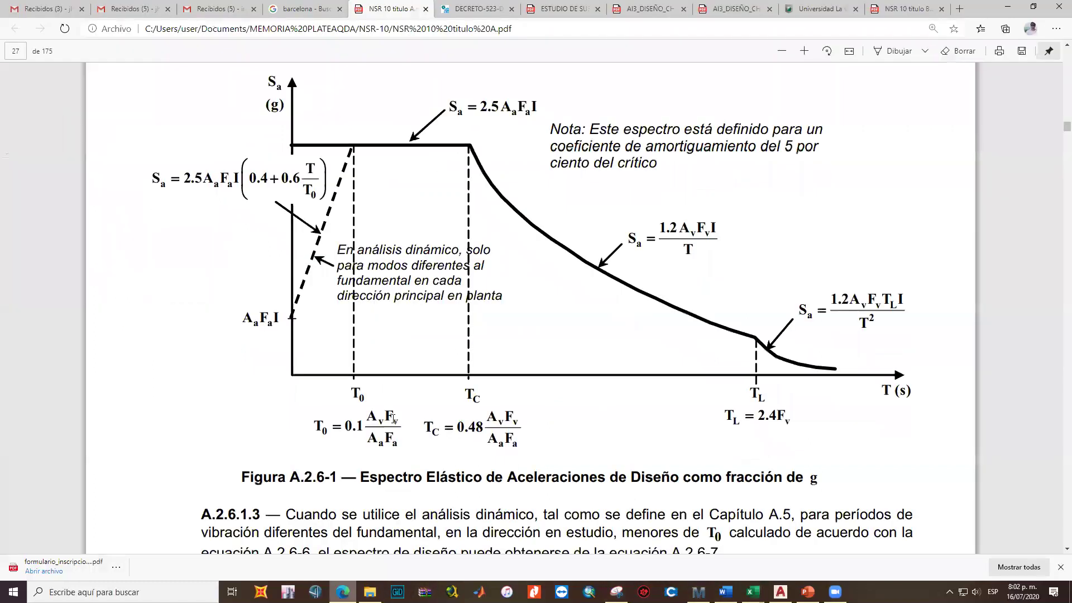
{"action": "left_click", "coordinate": [464, 16]}
{"action": "scroll", "coordinate": [451, 317], "scroll_direction": "up", "scroll_amount": 15}
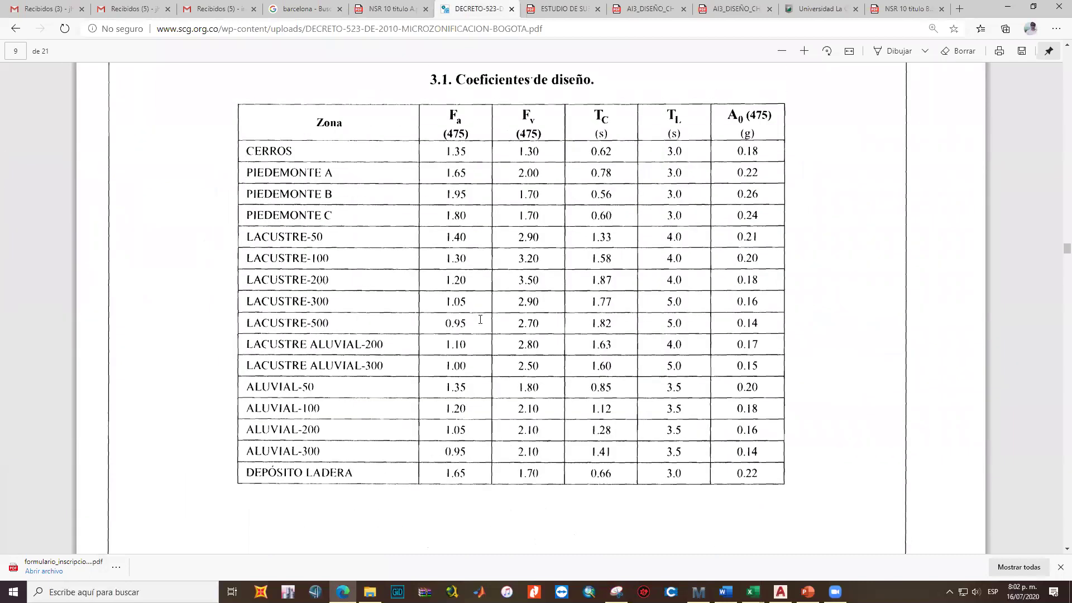
Capture the whole design coefficients table with the Snipping Tool and copy the snip
{"action": "key", "text": "alt+Tab"}
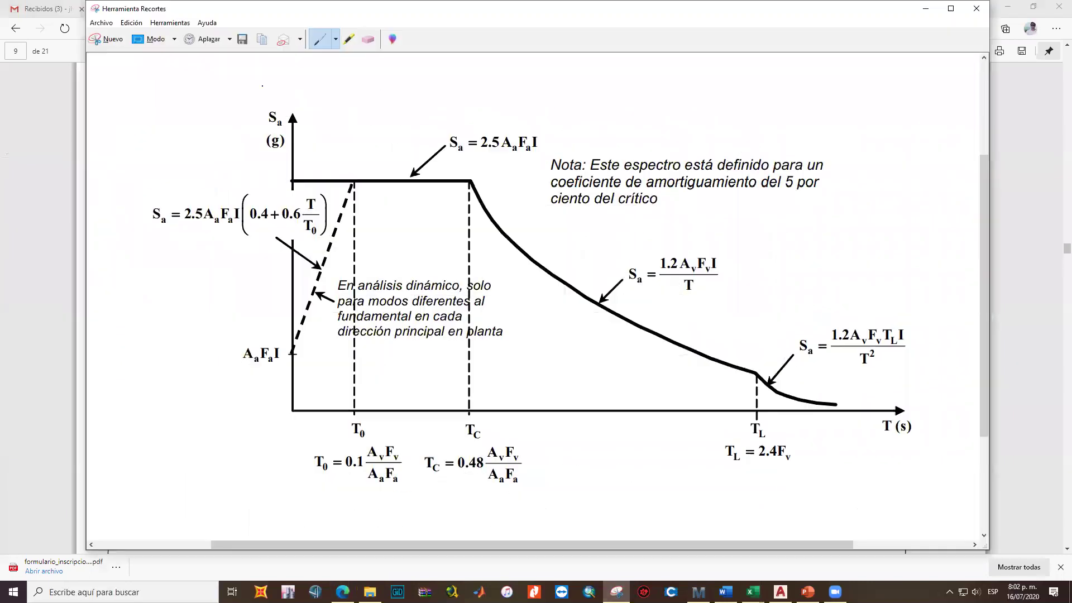
{"action": "key", "text": "ctrl+n"}
{"action": "left_click_drag", "start_coordinate": [233, 100], "coordinate": [790, 486]}
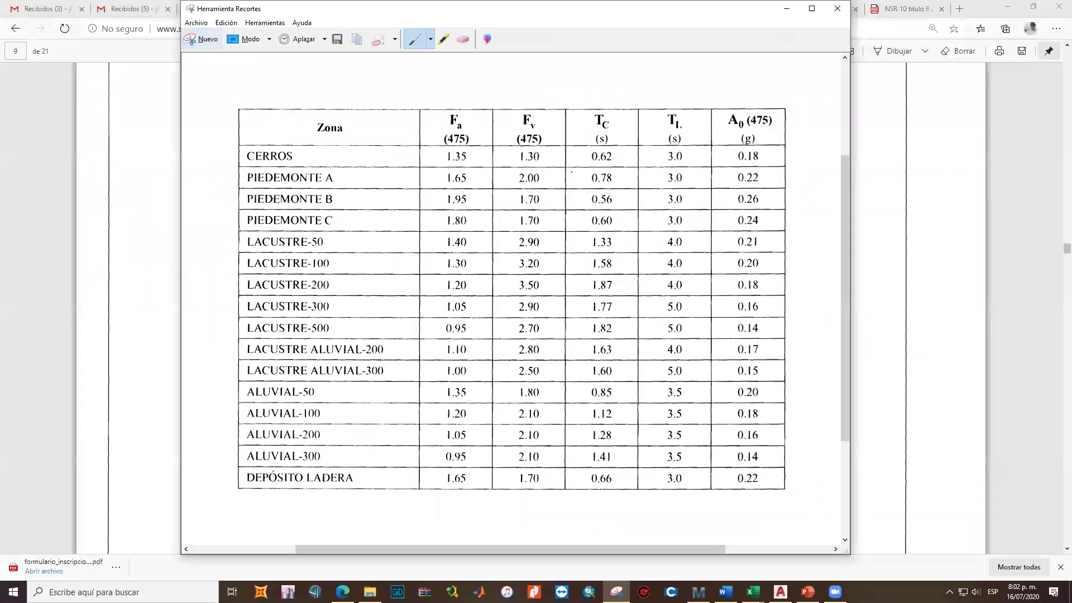
{"action": "left_click", "coordinate": [356, 38]}
Switch to the Libro1 workbook in Excel and paste the coefficients table image beside the spectrum figure, starting near column L
{"action": "left_click", "coordinate": [754, 591]}
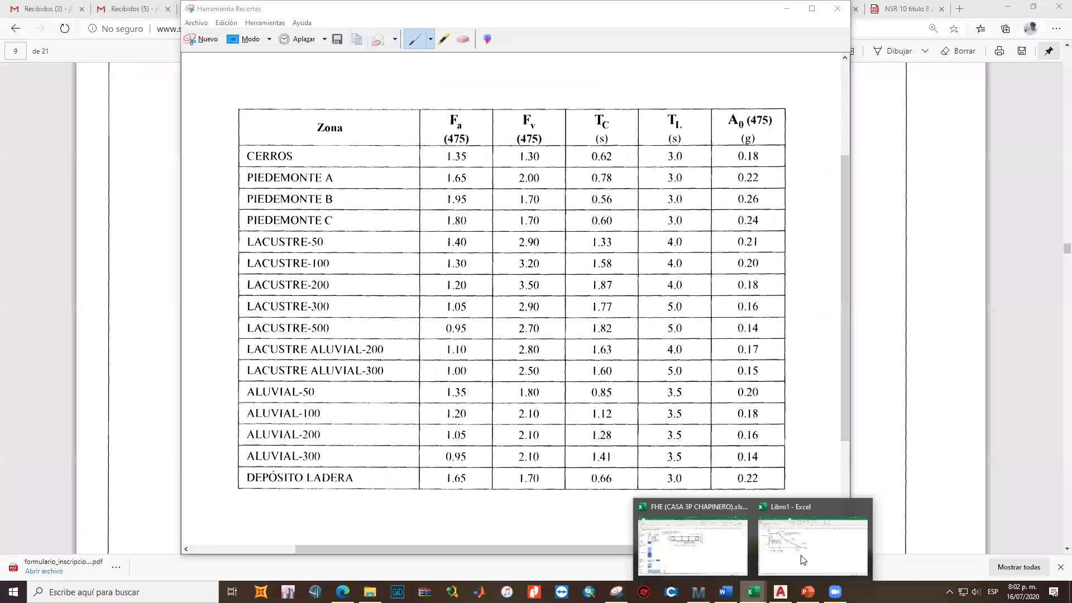
{"action": "left_click", "coordinate": [802, 559]}
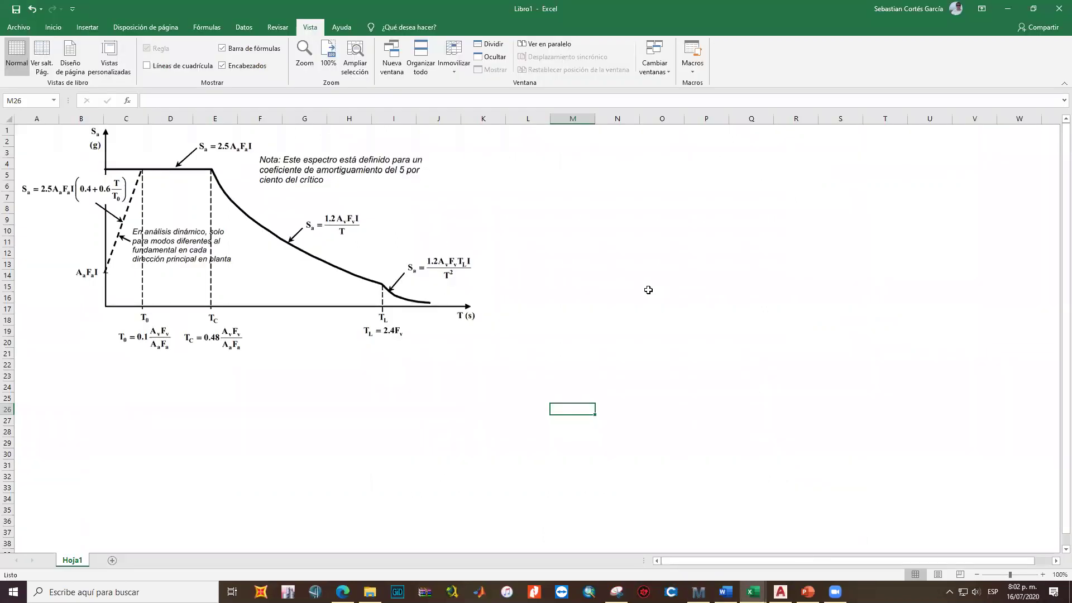
{"action": "key", "text": "ctrl+v"}
{"action": "left_click_drag", "start_coordinate": [799, 223], "coordinate": [791, 223]}
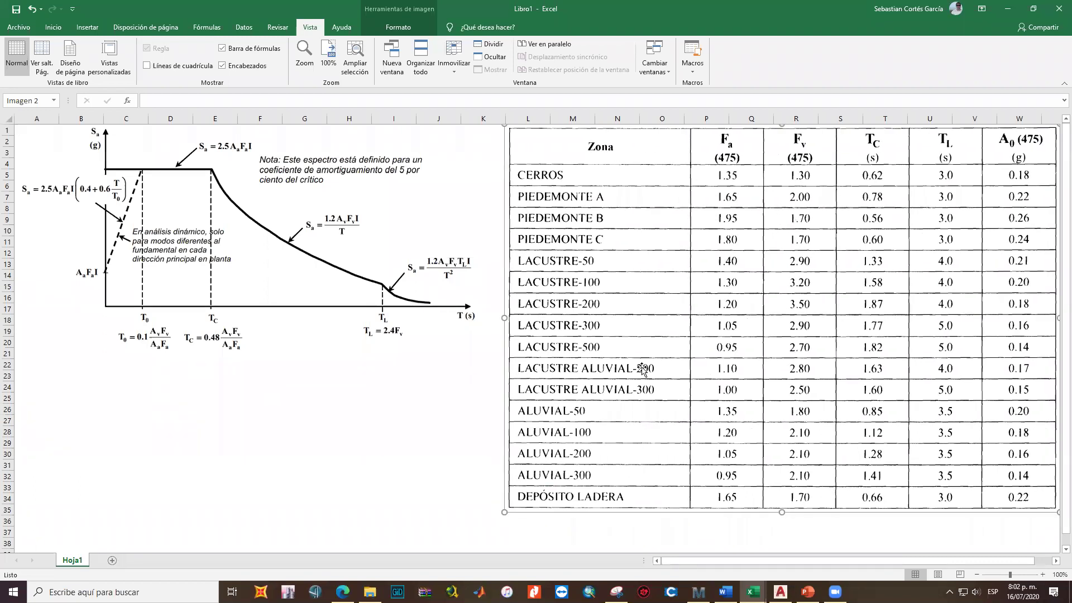
{"action": "left_click", "coordinate": [429, 454]}
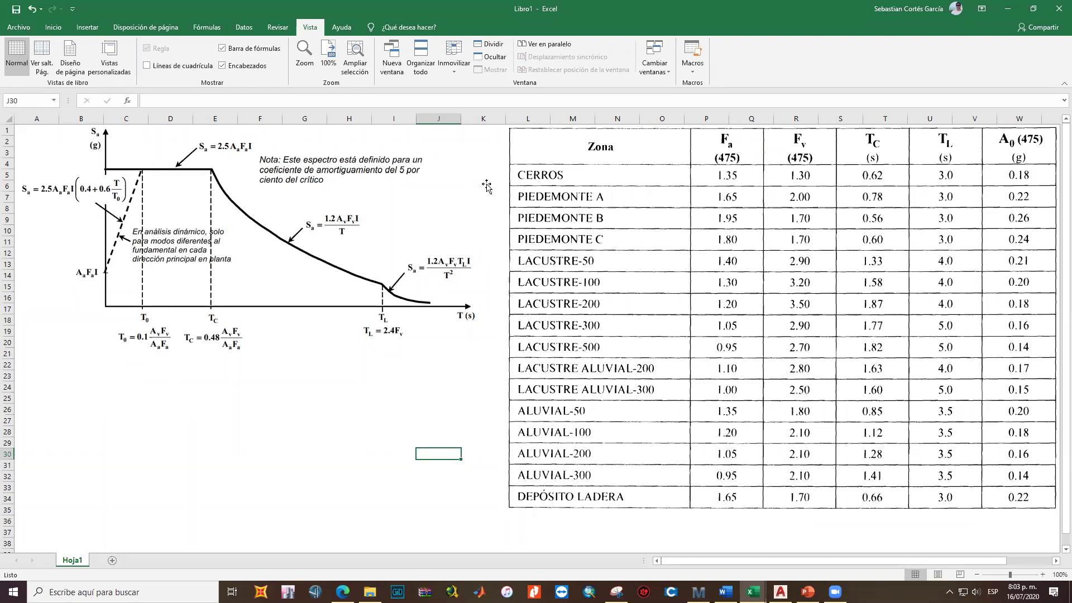
Look up the design curve and its Aa and Av parameters in section 3.2 of the decree PDF, then return to the Libro1 workbook
{"action": "left_click", "coordinate": [504, 167]}
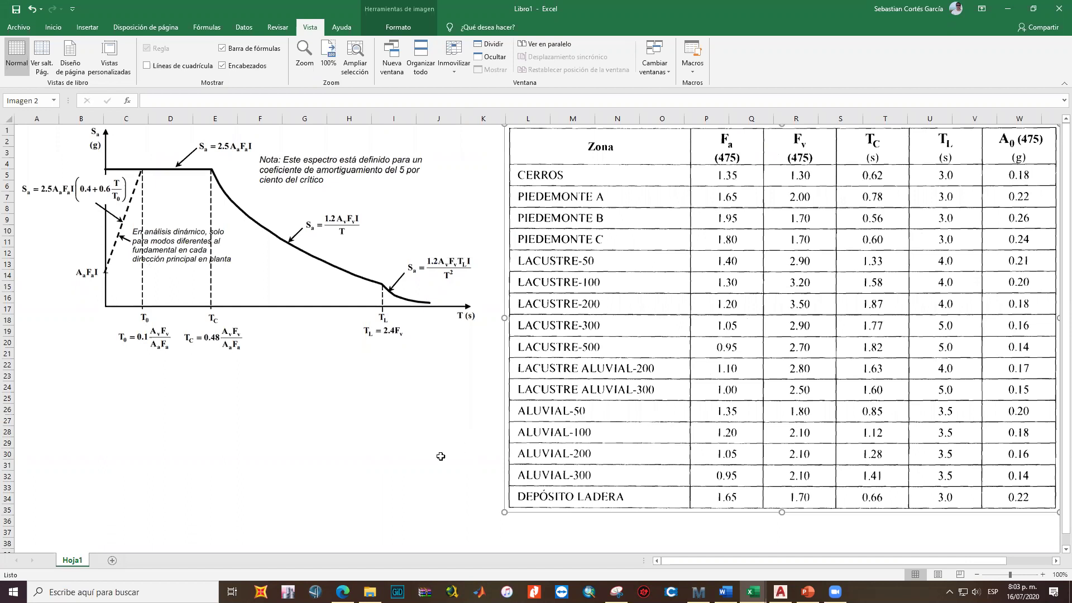
{"action": "left_click", "coordinate": [395, 452]}
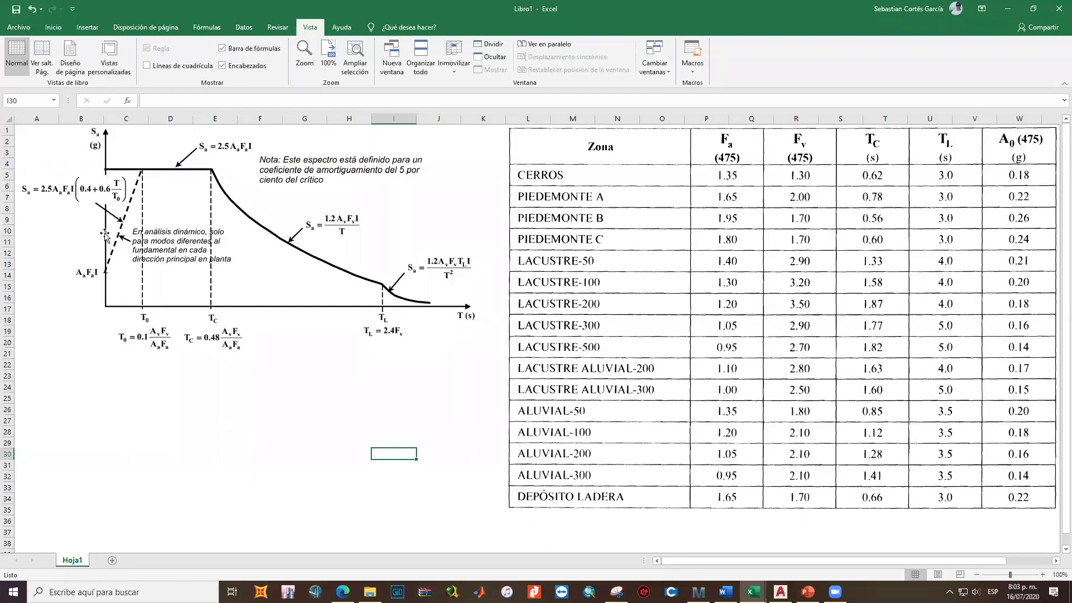
{"action": "key", "text": "alt+Tab"}
{"action": "key", "text": "alt+Tab"}
{"action": "left_click", "coordinate": [343, 592]}
{"action": "scroll", "coordinate": [495, 203], "scroll_direction": "down", "scroll_amount": 15}
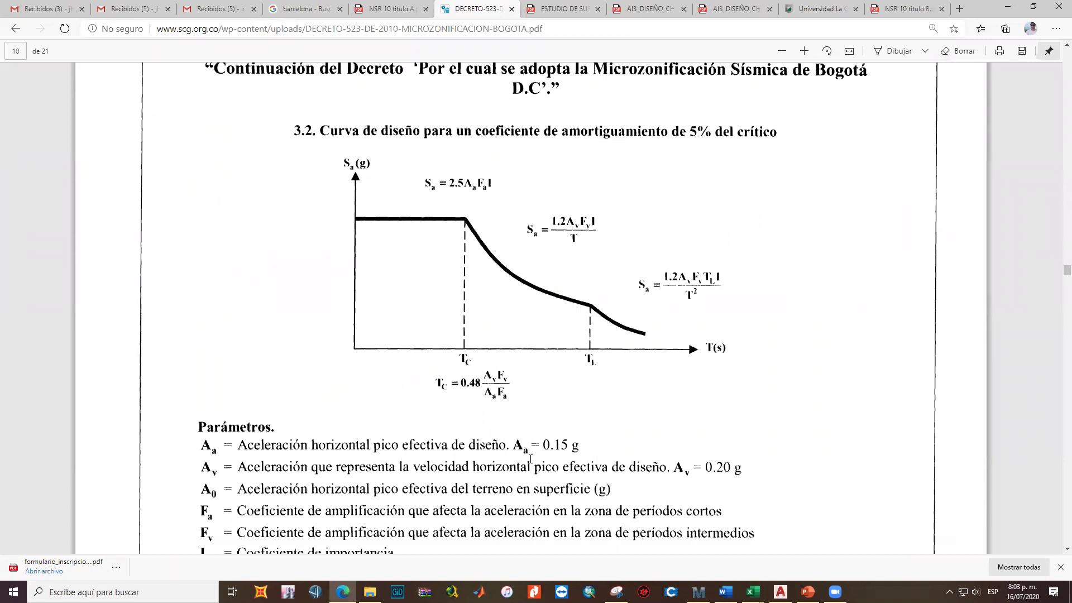
{"action": "key", "text": "alt+Tab"}
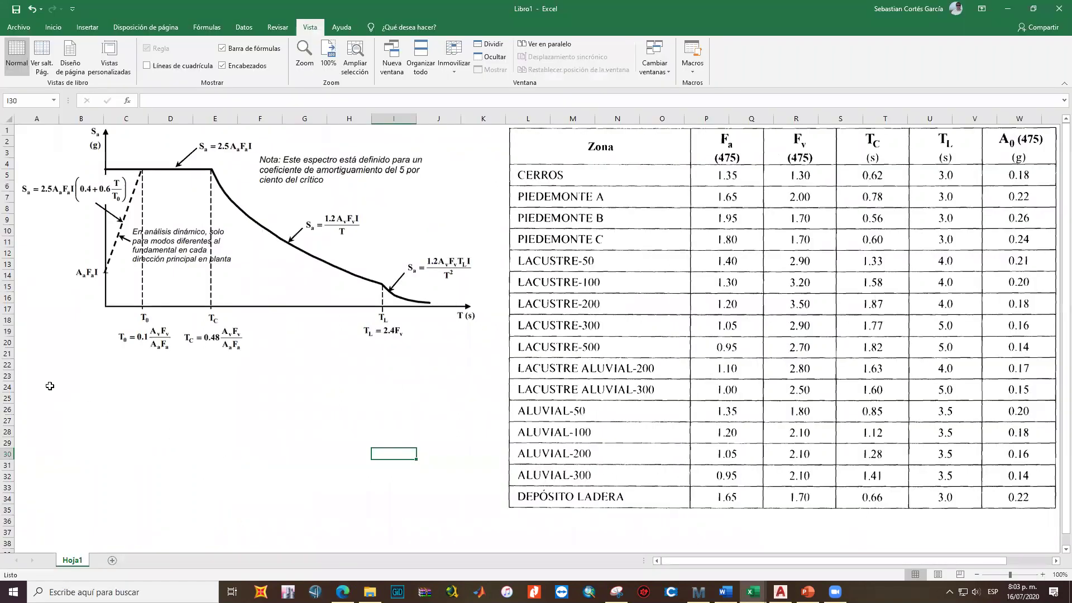
Enter the labels Aa, Av, Fa and Fv in cells A24 to A27 below the spectrum figure
{"action": "left_click", "coordinate": [48, 385]}
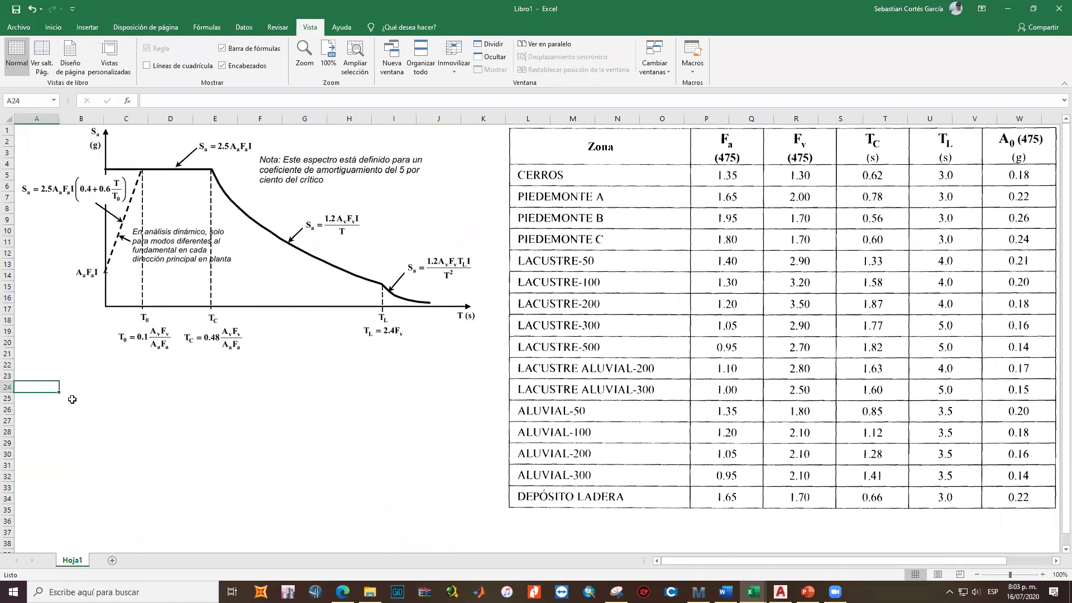
{"action": "type", "text": "Aa"}
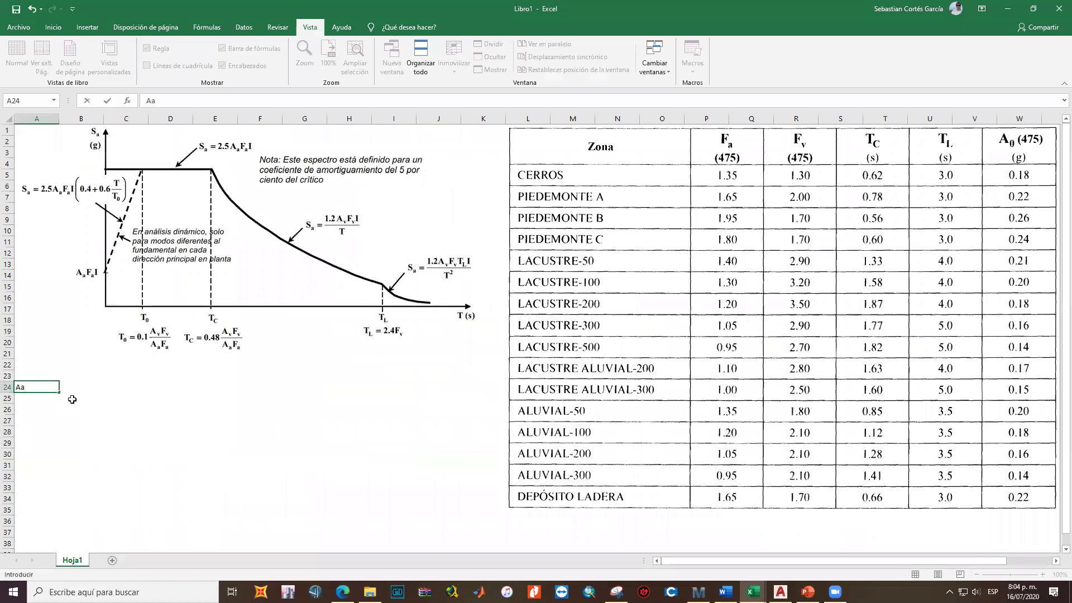
{"action": "key", "text": "Return"}
{"action": "type", "text": "Aa"}
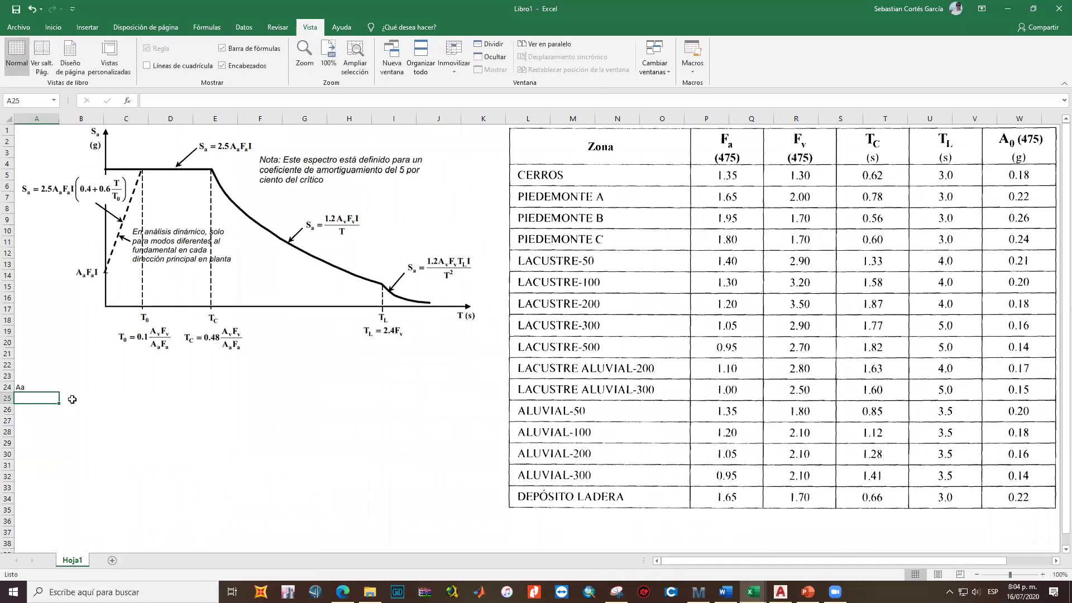
{"action": "key", "text": "Return"}
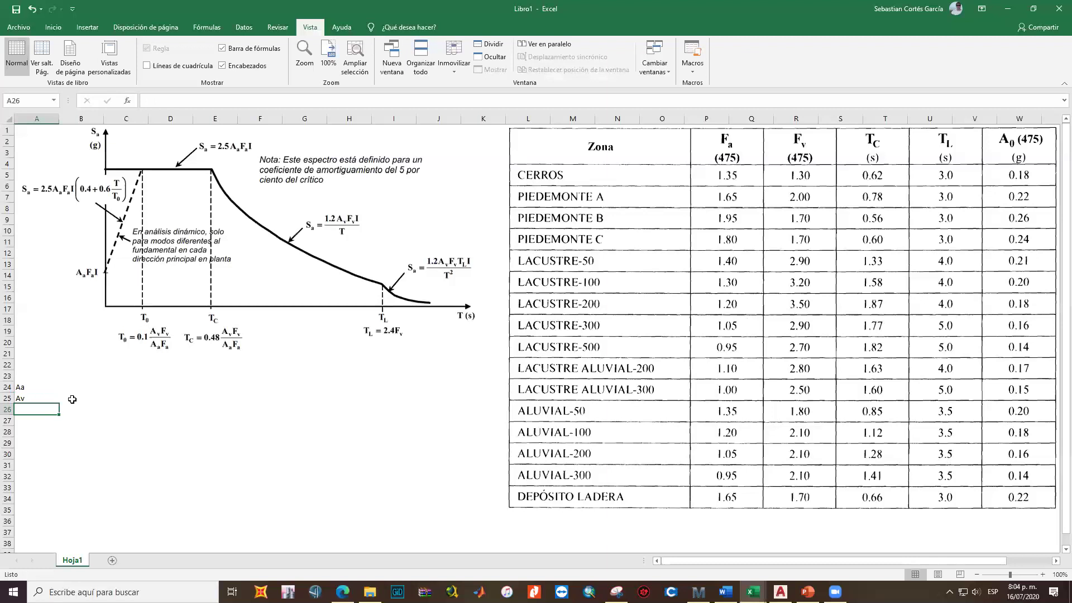
{"action": "type", "text": "Fa"}
{"action": "key", "text": "Return"}
{"action": "type", "text": "Fa"}
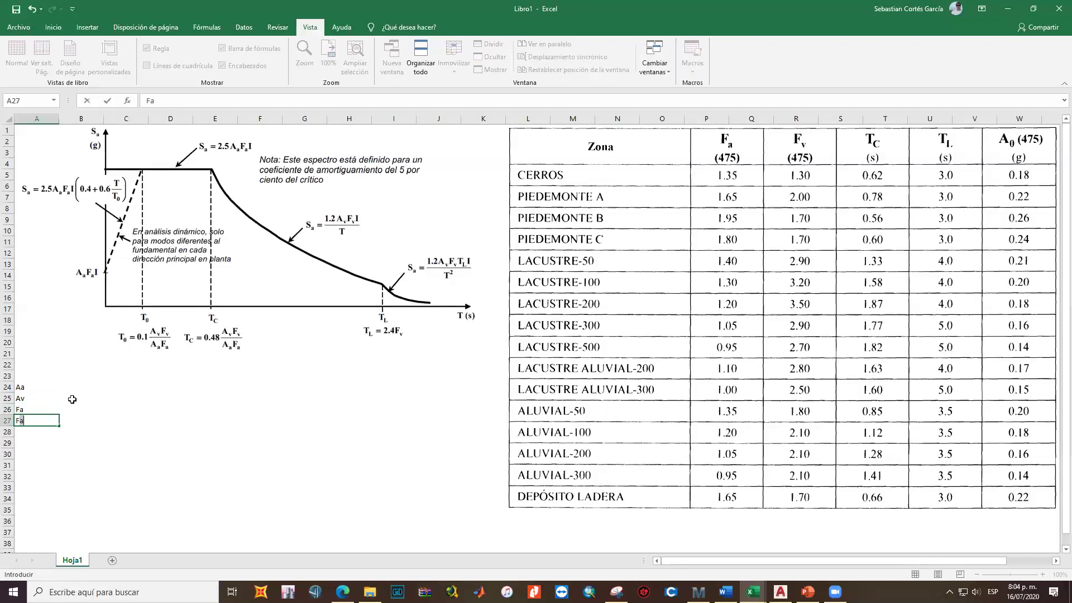
{"action": "key", "text": "Up"}
Append an equals sign to each of the four parameter labels in A24:A27
{"action": "key", "text": "Up"}
{"action": "key", "text": "Up"}
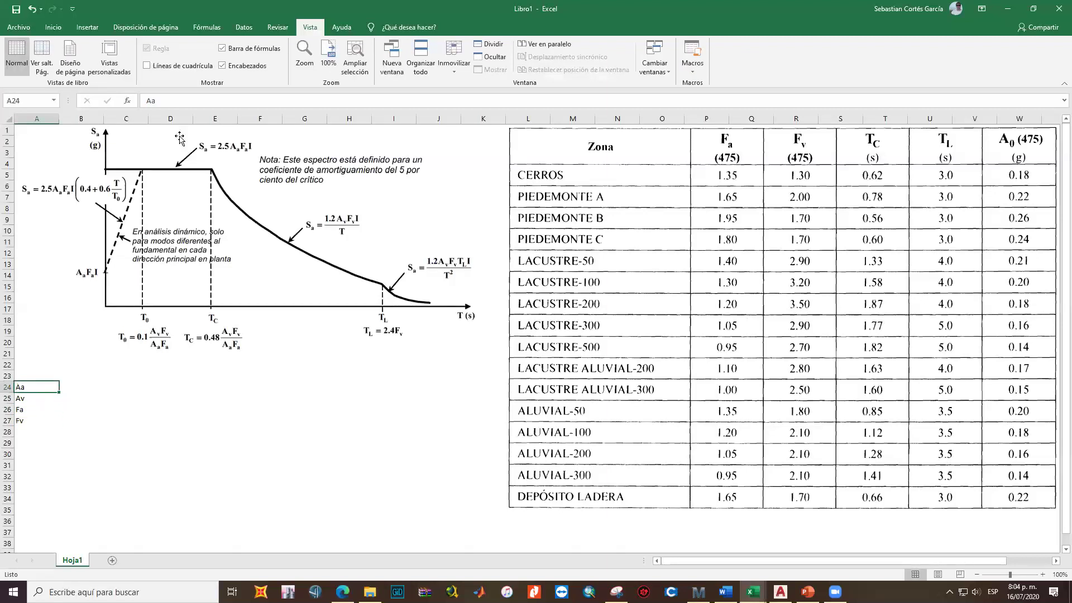
{"action": "left_click", "coordinate": [174, 103]}
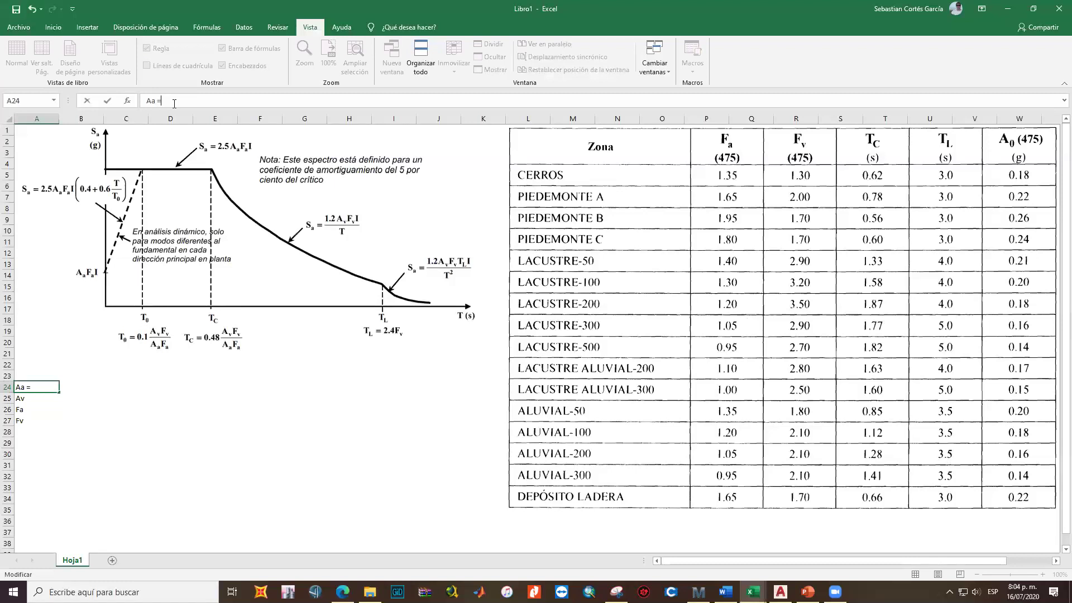
{"action": "key", "text": "Return"}
{"action": "left_click", "coordinate": [175, 103]}
{"action": "key", "text": "Return"}
{"action": "left_click", "coordinate": [175, 104]}
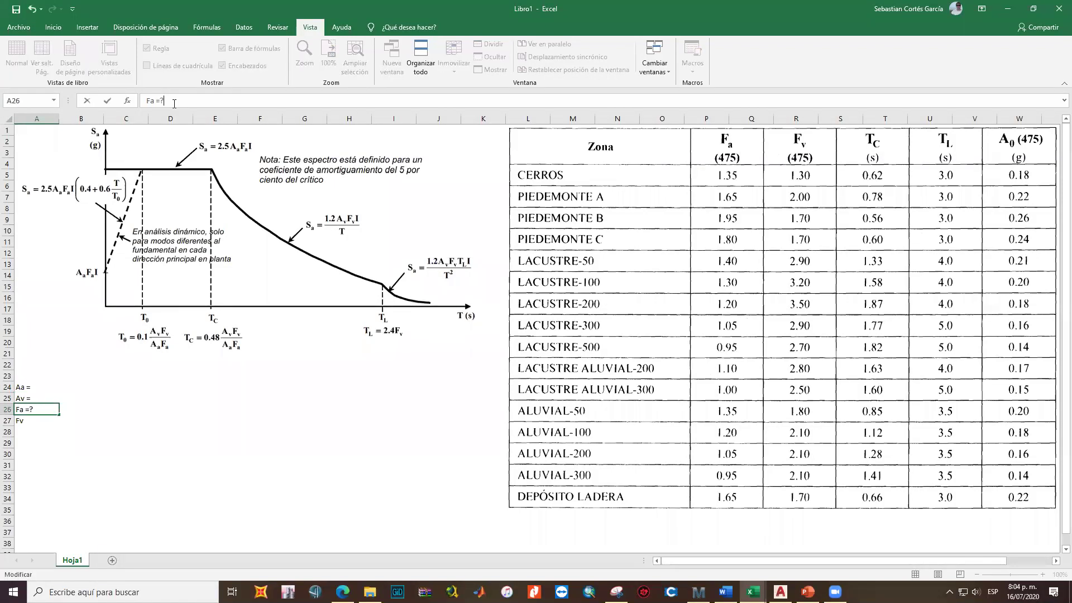
{"action": "type", "text": "="}
{"action": "key", "text": "Return"}
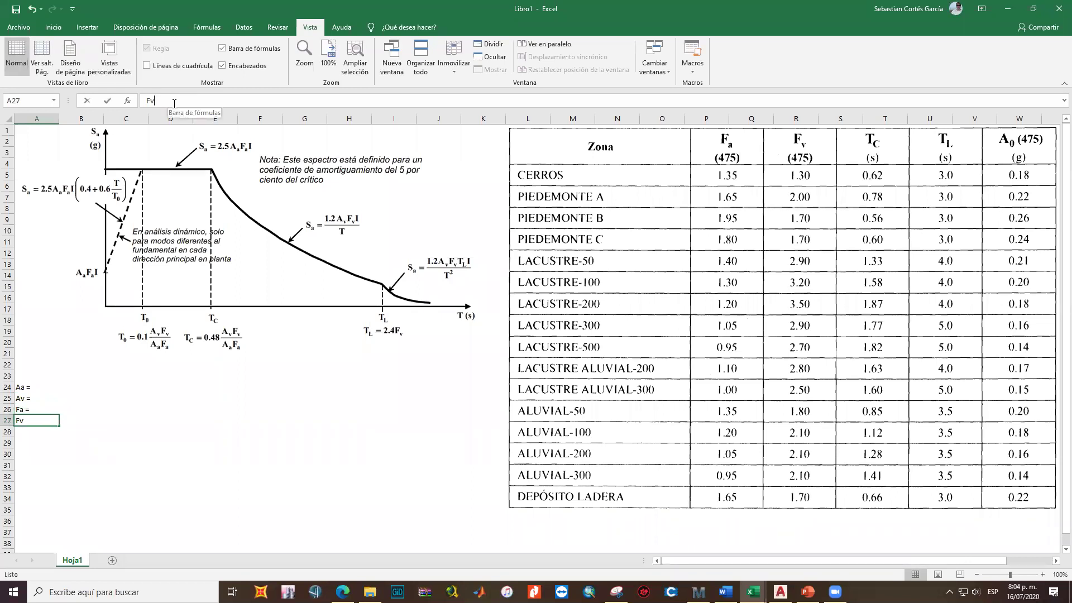
{"action": "left_click", "coordinate": [175, 104]}
{"action": "key", "text": "Return"}
Right-align the parameter labels in A24:A27
{"action": "left_click_drag", "start_coordinate": [47, 387], "coordinate": [48, 414]}
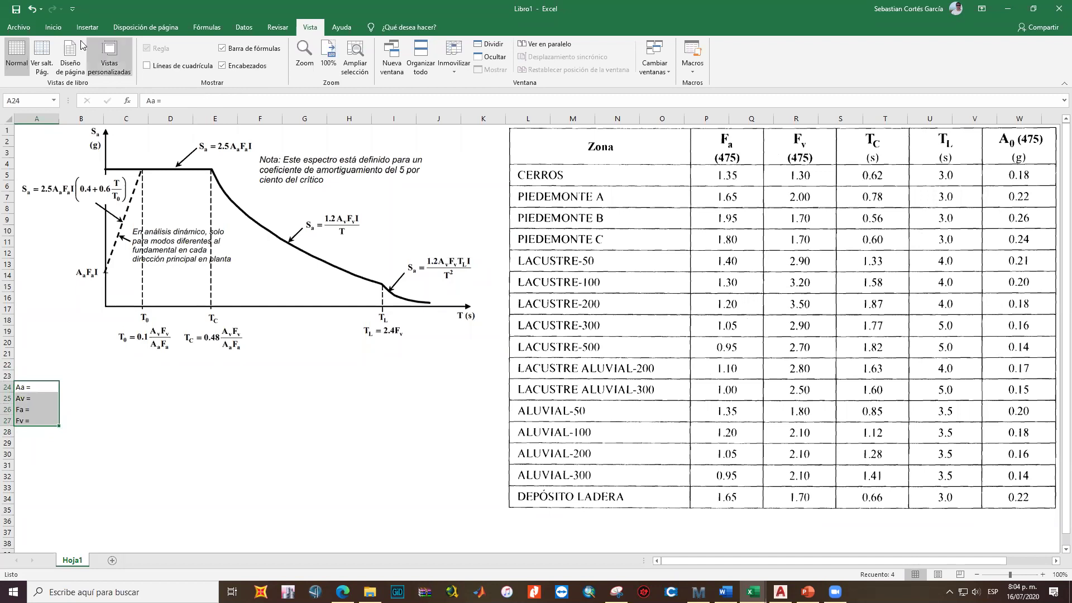
{"action": "left_click", "coordinate": [54, 28]}
{"action": "left_click", "coordinate": [248, 65]}
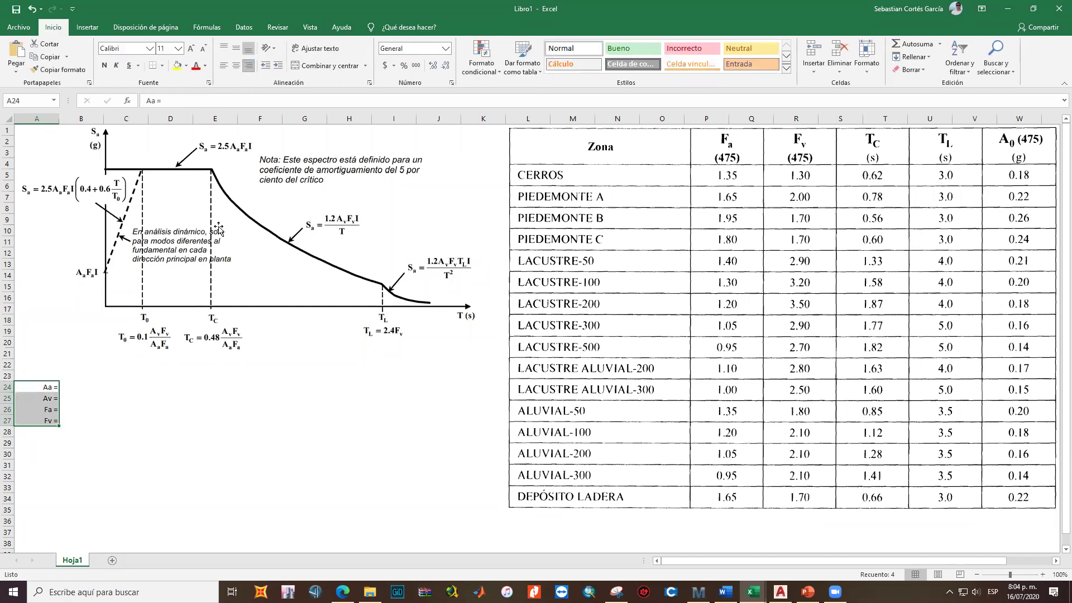
Read Aa and Av from the decree's parameter list in the browser and enter 0.15 in B24 and 0.2 in B25
{"action": "left_click", "coordinate": [81, 387]}
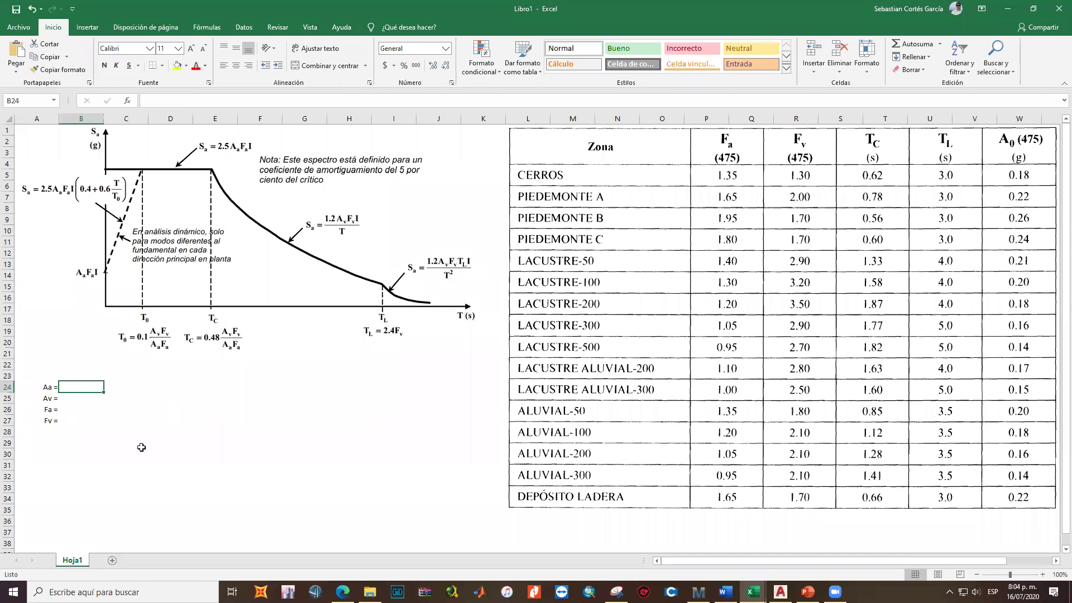
{"action": "key", "text": "alt+Tab"}
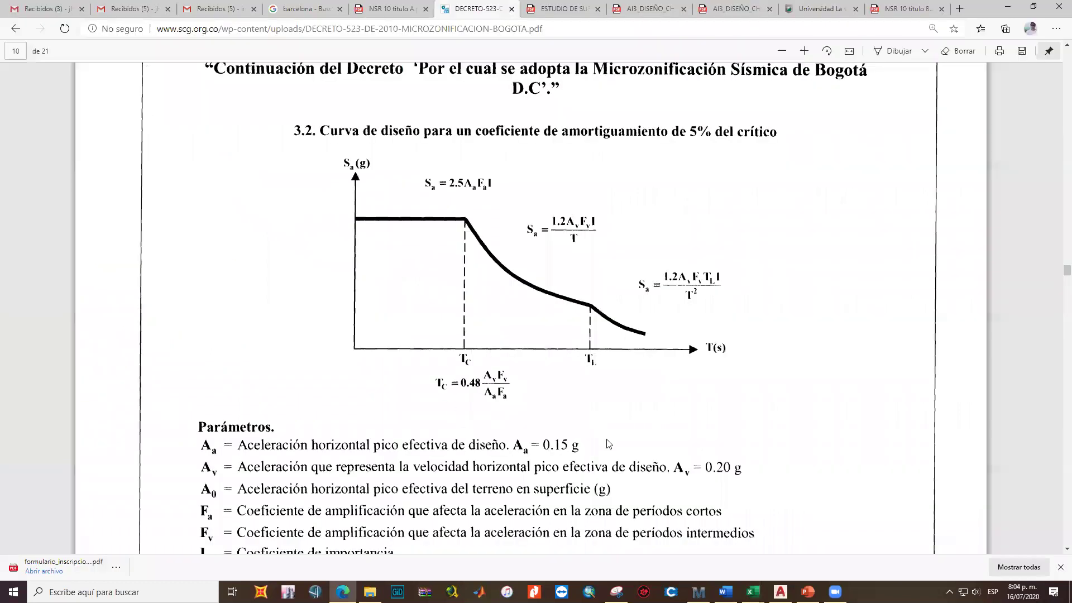
{"action": "scroll", "coordinate": [558, 370], "scroll_direction": "down", "scroll_amount": 1}
{"action": "left_click_drag", "start_coordinate": [543, 290], "coordinate": [570, 289]}
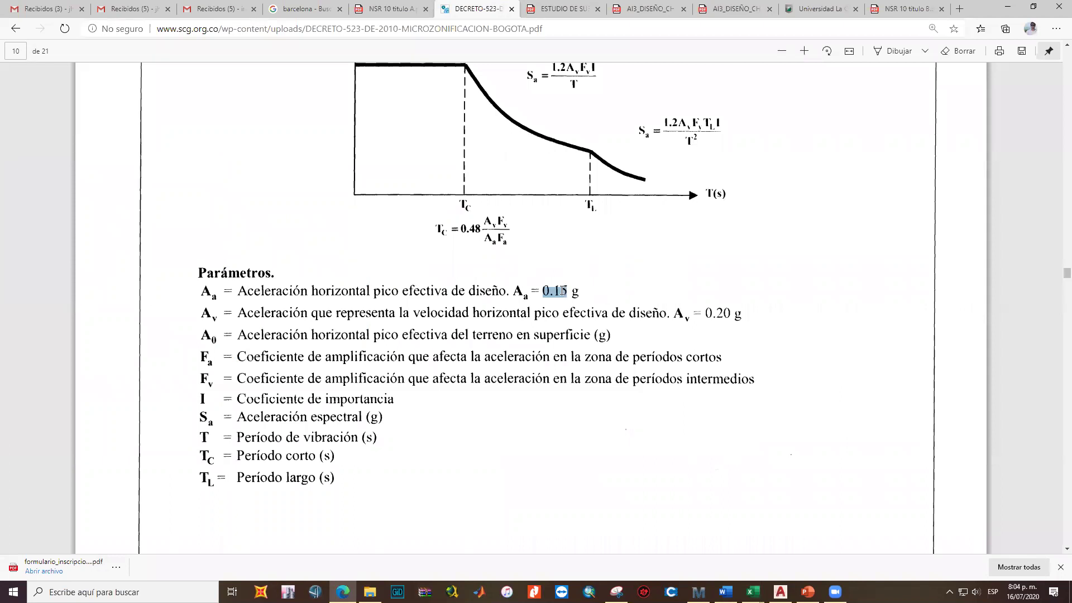
{"action": "left_click_drag", "start_coordinate": [706, 313], "coordinate": [727, 313]}
{"action": "key", "text": "alt+Tab"}
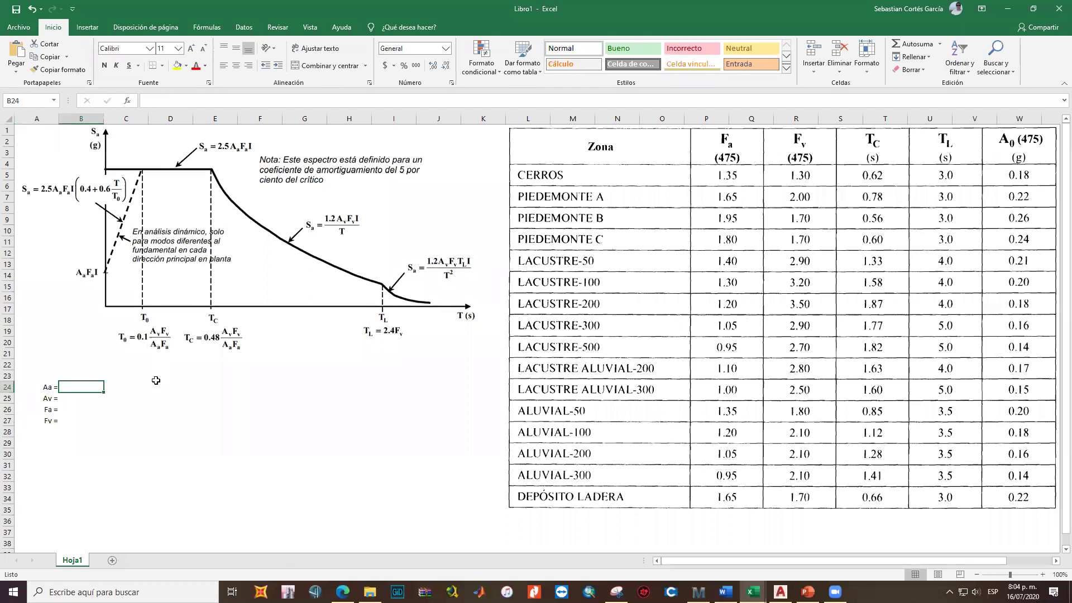
{"action": "type", "text": "0.15"}
{"action": "key", "text": "Return"}
{"action": "type", "text": "0.2"}
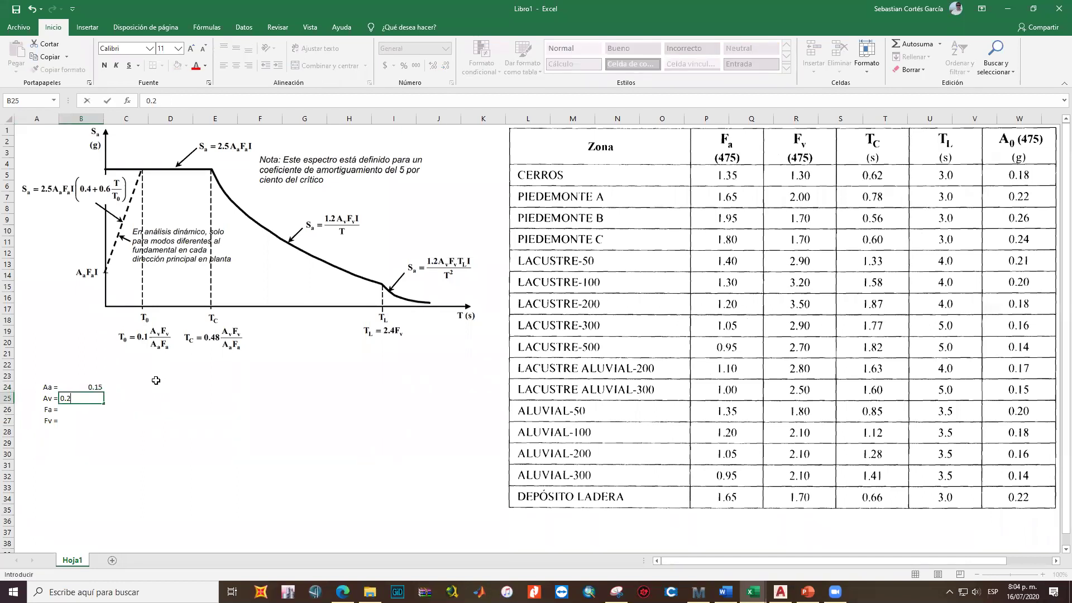
{"action": "key", "text": "Return"}
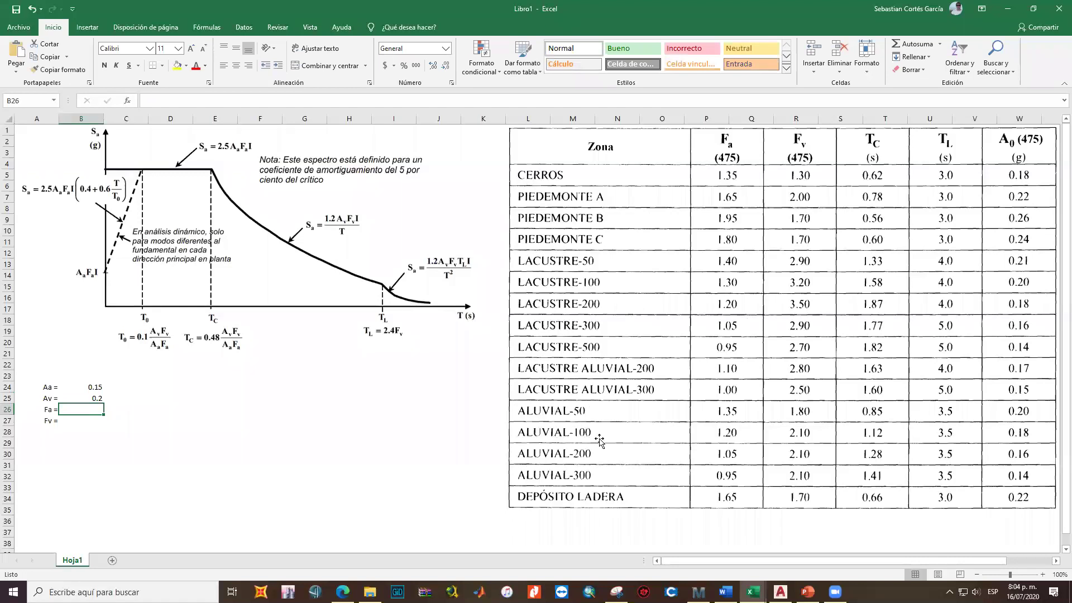
Check the site's seismic response zone in the soil study PDF and enter the Aluvial-100 coefficients, Fa 1.2 in B26 and Fv 2.1 in B27
{"action": "key", "text": "alt+Tab"}
{"action": "left_click", "coordinate": [564, 8]}
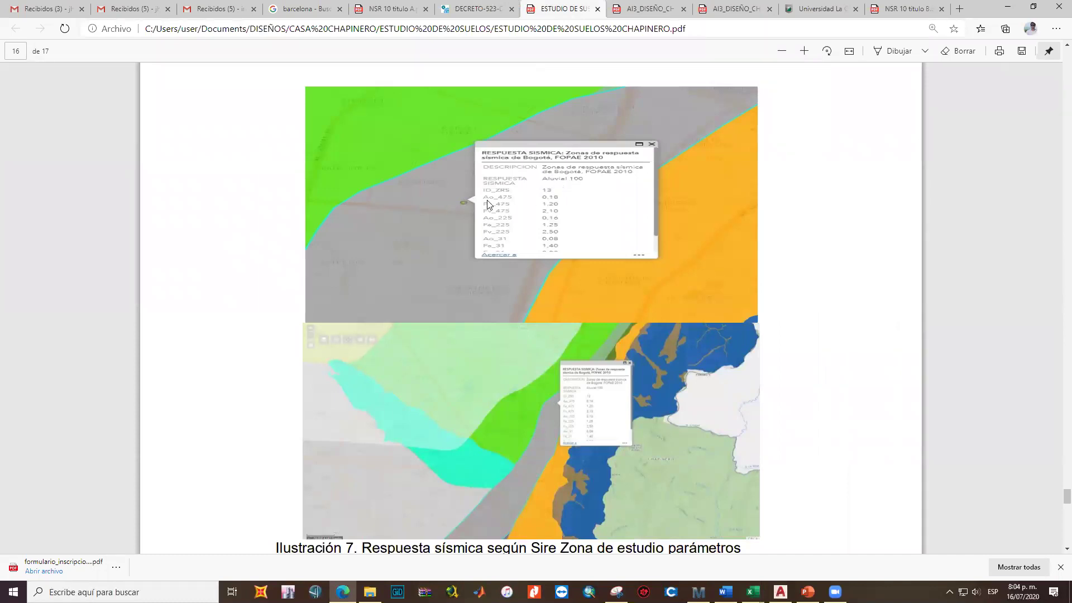
{"action": "key", "text": "alt+Tab"}
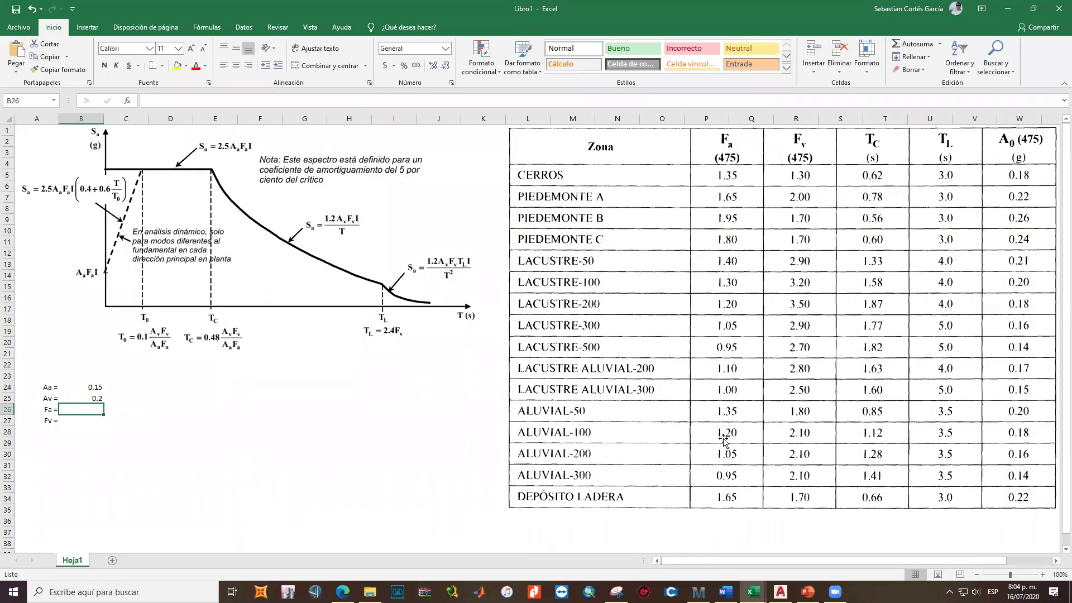
{"action": "type", "text": "1.2"}
{"action": "key", "text": "Return"}
{"action": "type", "text": "2.1"}
{"action": "key", "text": "Return"}
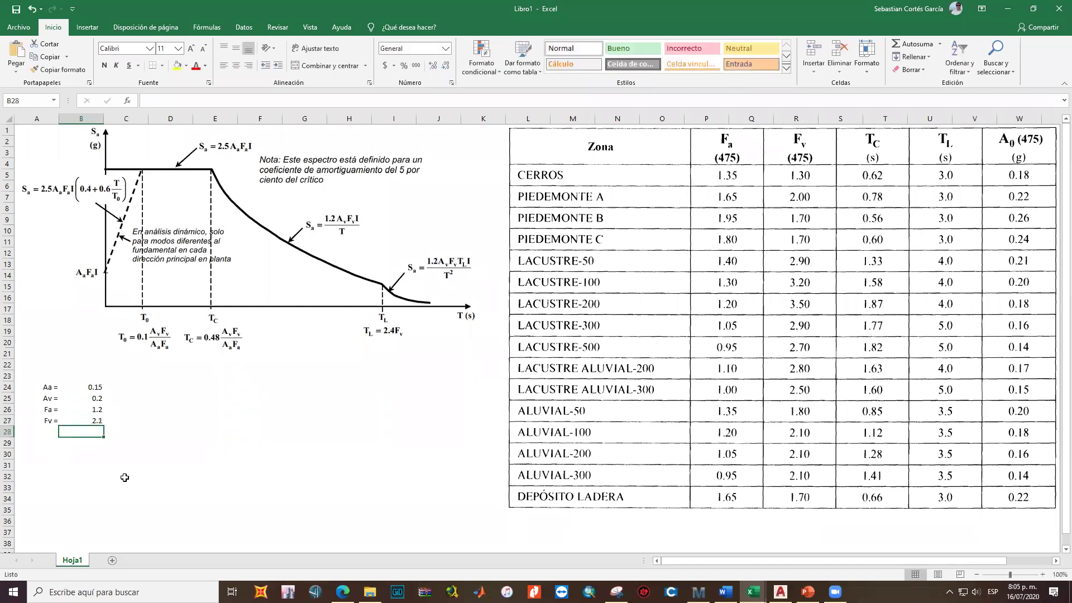
Increase the font size of the parameter block A24:B27 to 12
{"action": "left_click_drag", "start_coordinate": [51, 386], "coordinate": [90, 421]}
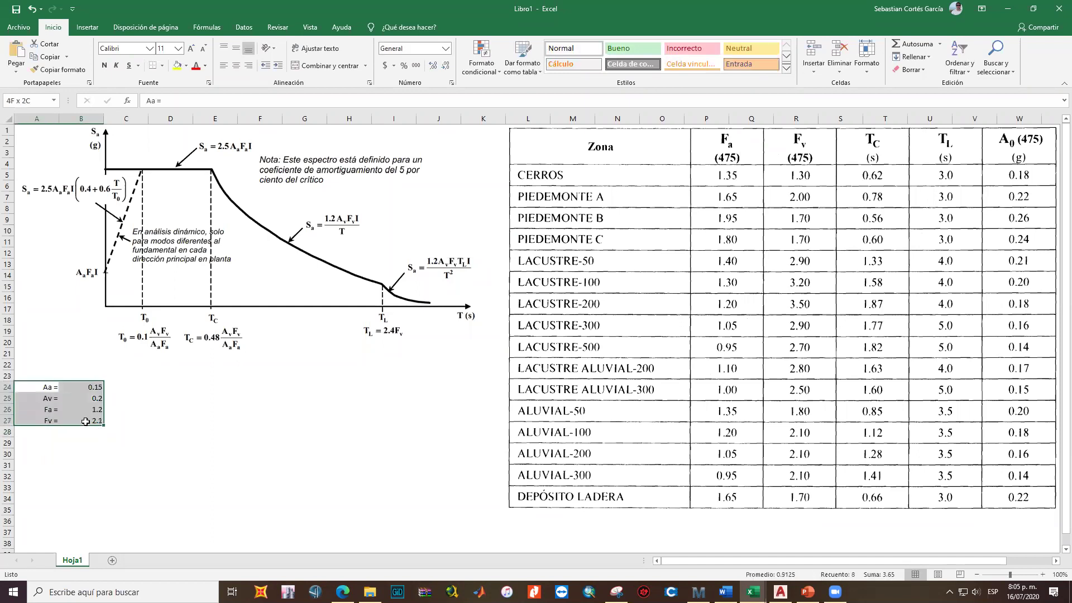
{"action": "left_click", "coordinate": [192, 48]}
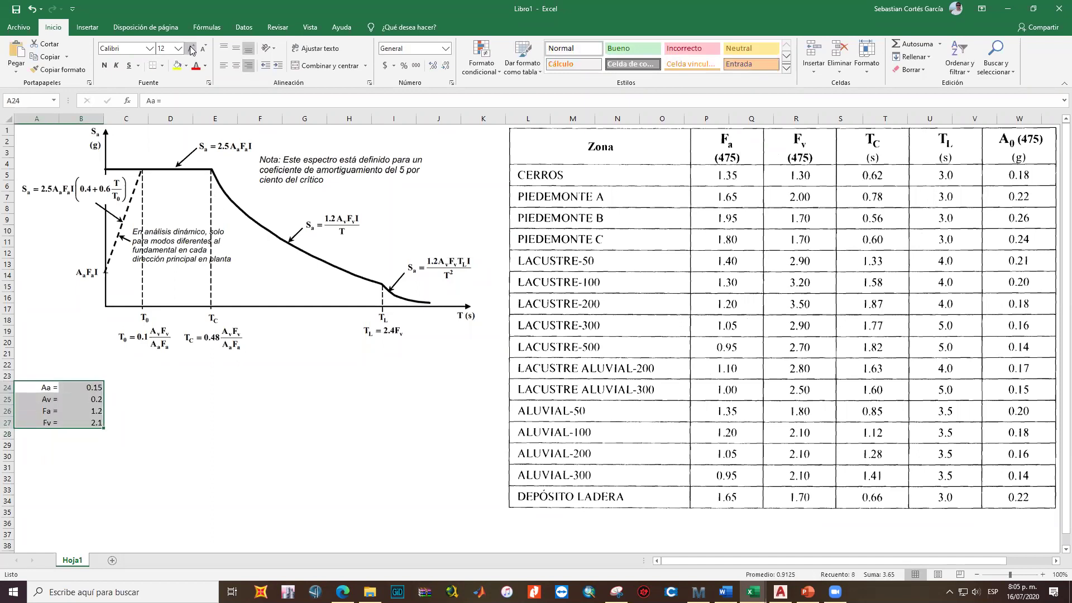
Increase the font size of the parameter block A24:B27 to 18
{"action": "left_click", "coordinate": [192, 49]}
{"action": "left_click", "coordinate": [191, 48]}
{"action": "left_click", "coordinate": [192, 49]}
{"action": "left_click", "coordinate": [174, 431]}
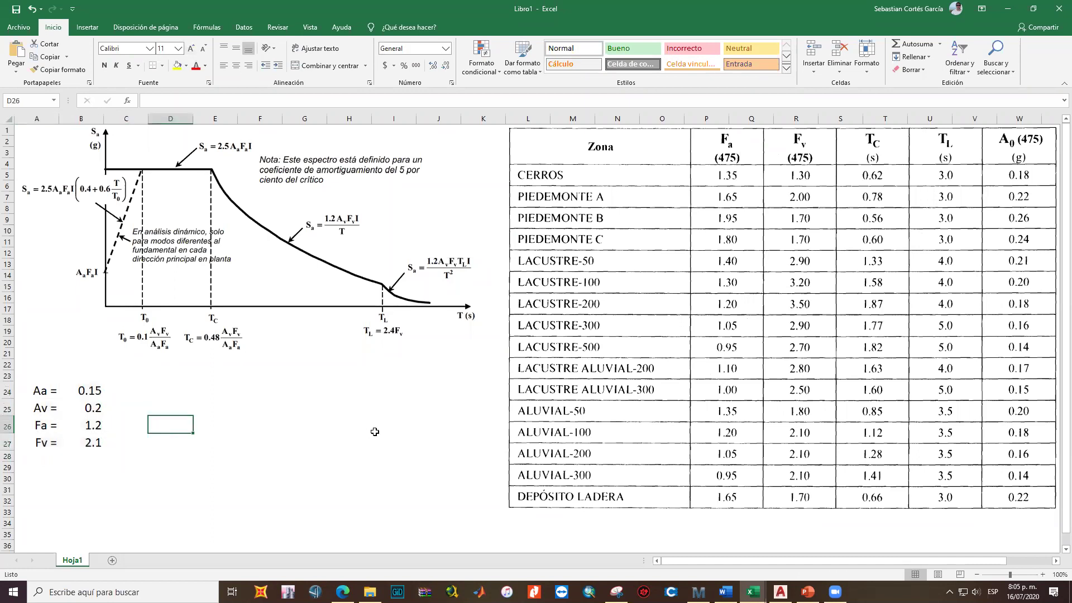
{"action": "left_click", "coordinate": [369, 430]}
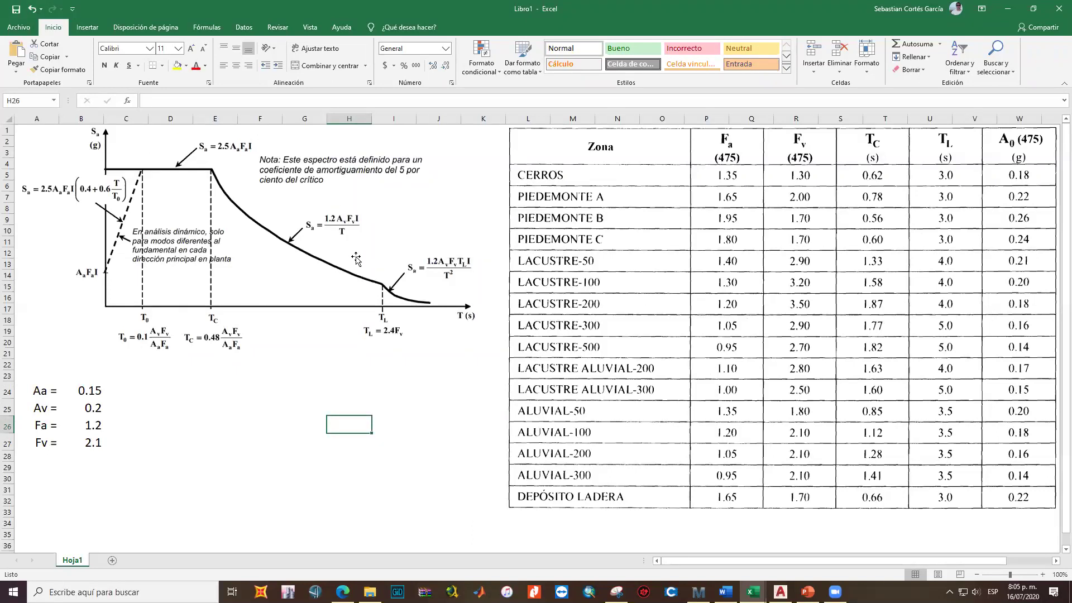
Switch to the NSR-10 Título A PDF in the browser and find Tabla A.2.5-1 with the importance coefficient values
{"action": "left_click", "coordinate": [342, 592]}
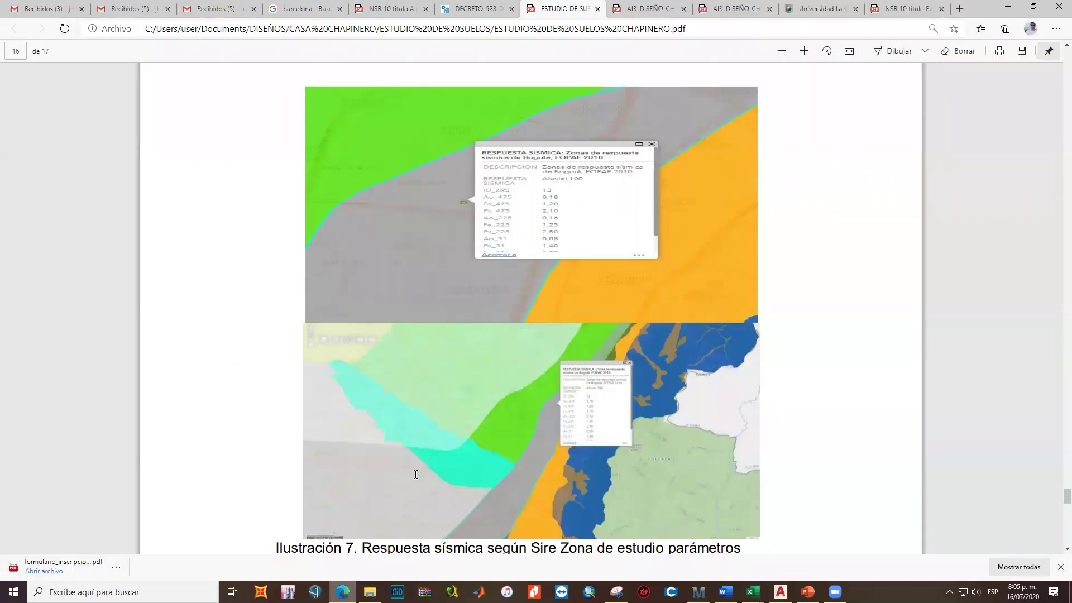
{"action": "left_click", "coordinate": [386, 9]}
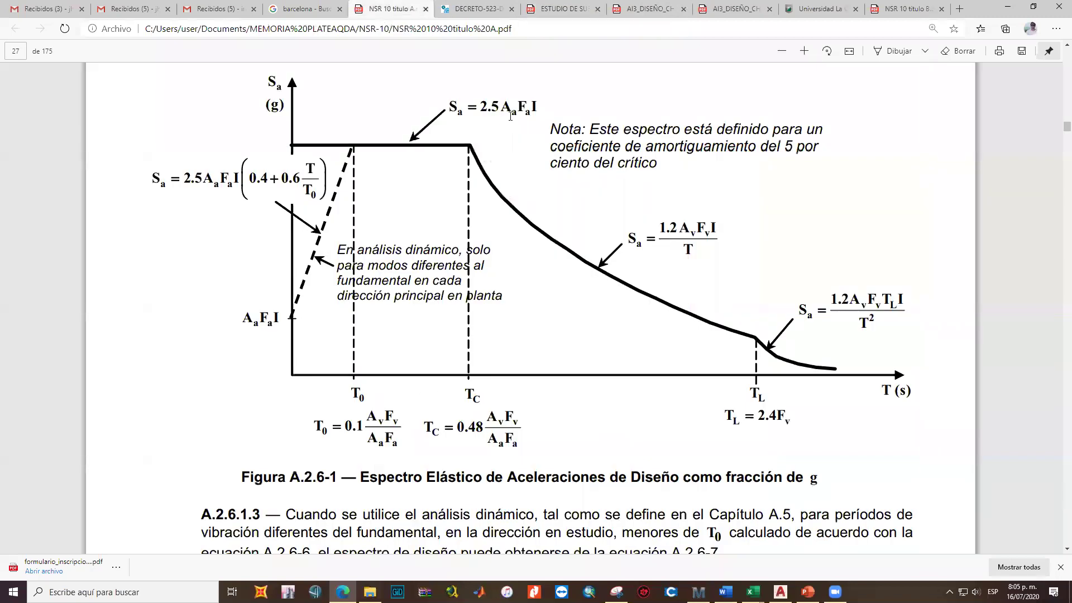
{"action": "scroll", "coordinate": [466, 235], "scroll_direction": "up", "scroll_amount": 15}
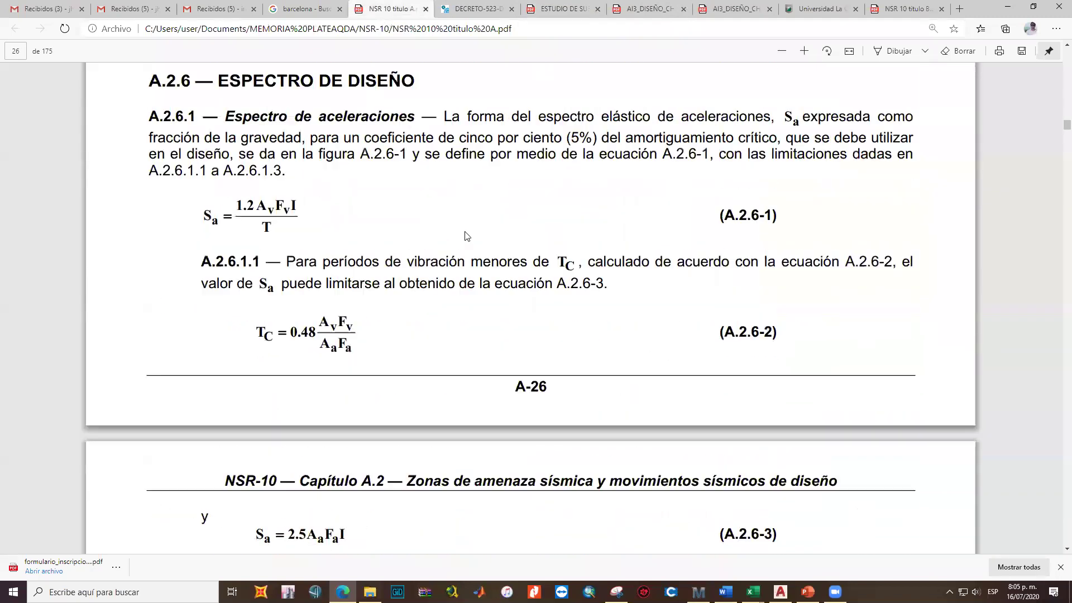
{"action": "scroll", "coordinate": [467, 235], "scroll_direction": "up", "scroll_amount": 3}
{"action": "scroll", "coordinate": [466, 235], "scroll_direction": "down", "scroll_amount": 2}
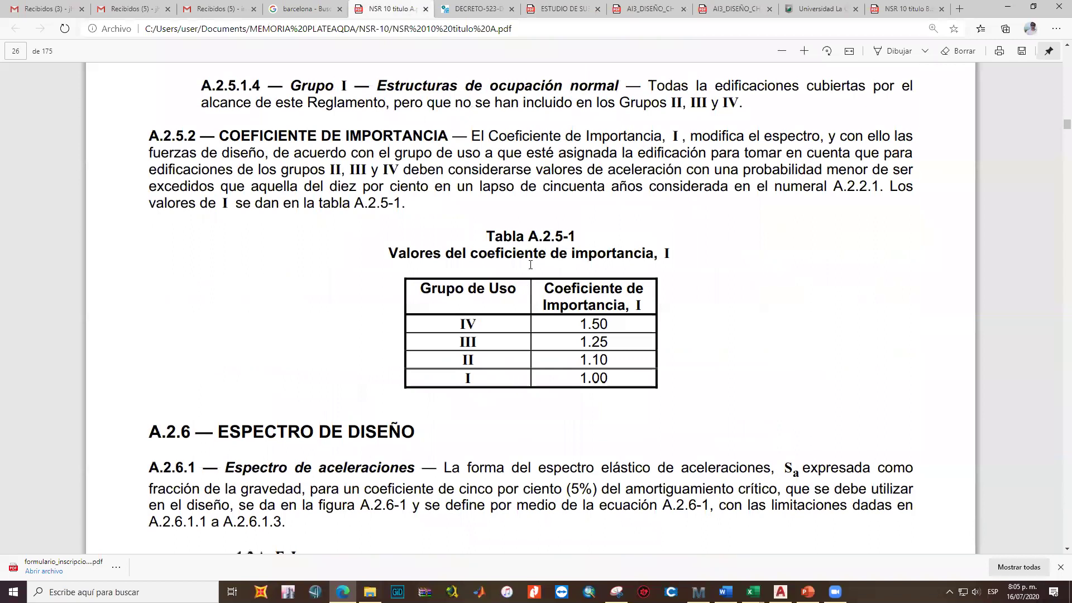
{"action": "left_click_drag", "start_coordinate": [543, 283], "coordinate": [637, 306]}
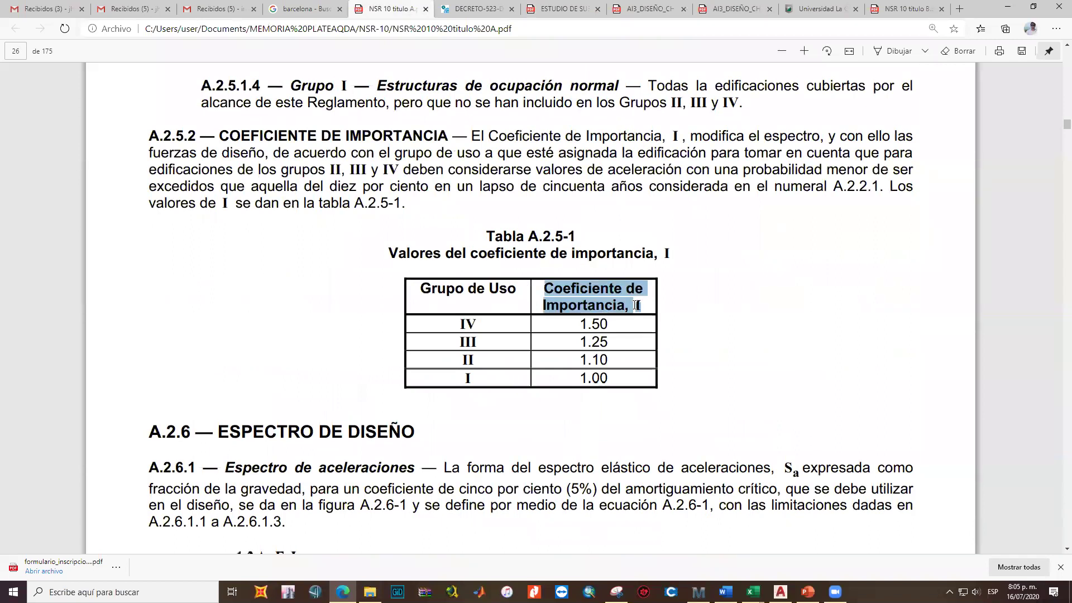
{"action": "scroll", "coordinate": [388, 310], "scroll_direction": "up", "scroll_amount": 3}
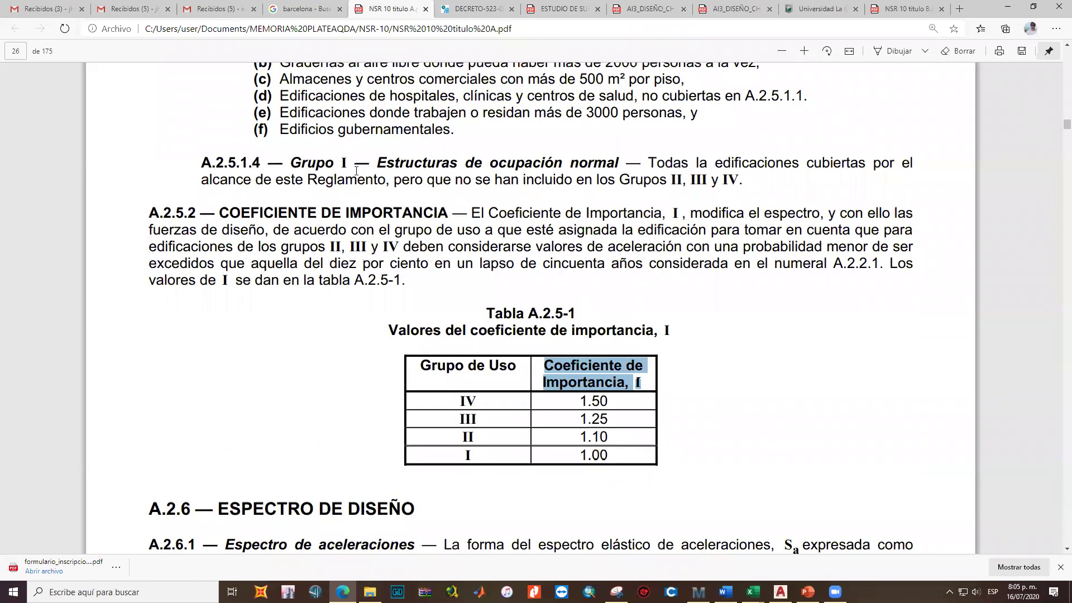
Read the use group definitions in section A.2.5.1, covering Grupo IV indispensable buildings and Grupo III community buildings
{"action": "left_click", "coordinate": [368, 180]}
{"action": "scroll", "coordinate": [375, 186], "scroll_direction": "up", "scroll_amount": 10}
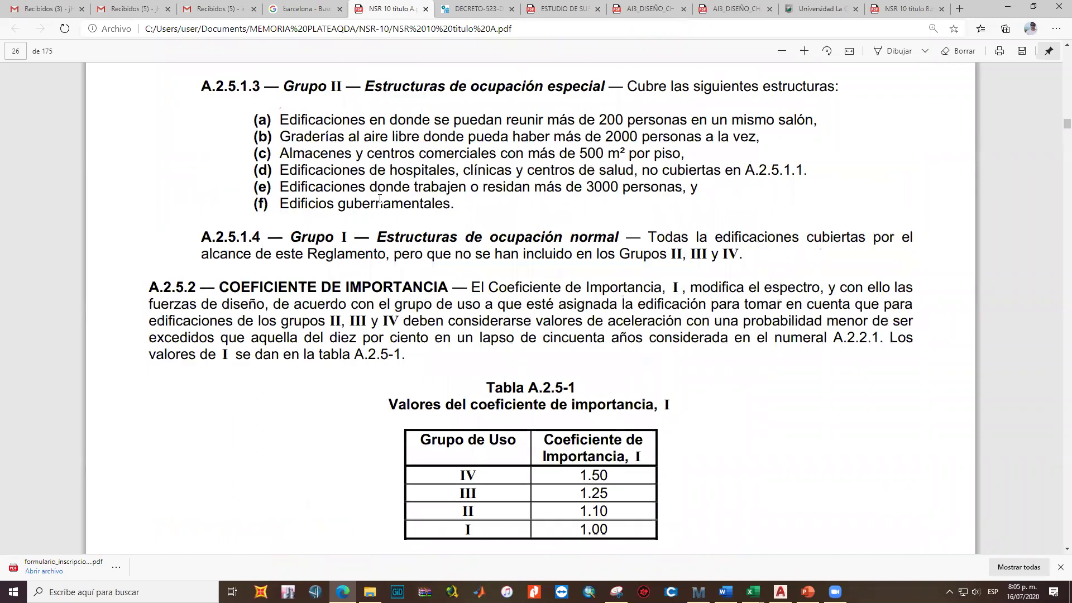
{"action": "scroll", "coordinate": [420, 232], "scroll_direction": "up", "scroll_amount": 10}
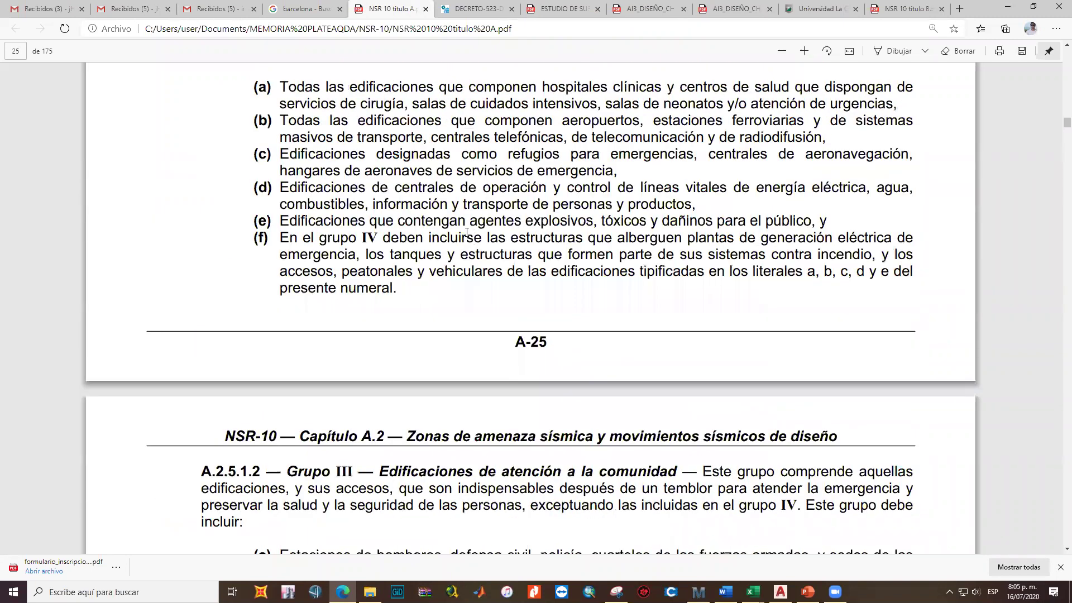
{"action": "left_click_drag", "start_coordinate": [385, 174], "coordinate": [583, 185]}
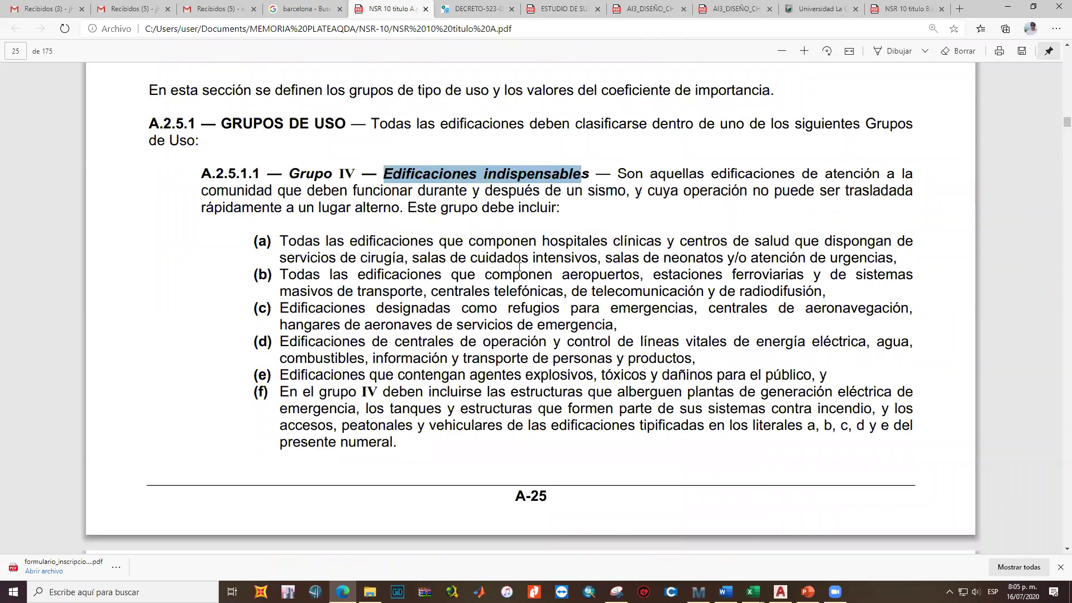
{"action": "scroll", "coordinate": [652, 272], "scroll_direction": "down", "scroll_amount": 2}
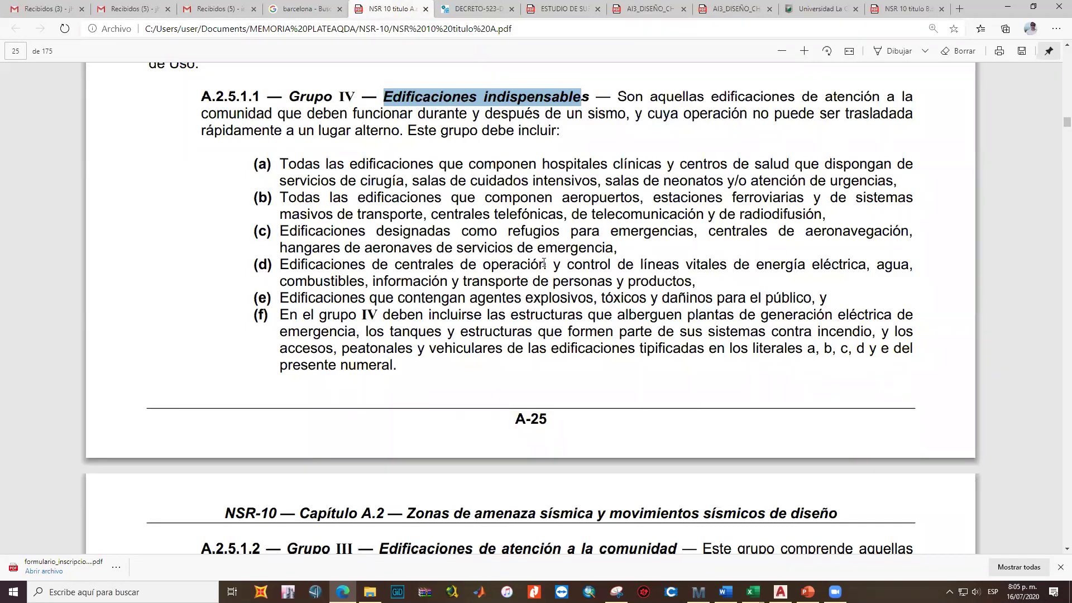
{"action": "scroll", "coordinate": [544, 264], "scroll_direction": "down", "scroll_amount": 3}
{"action": "scroll", "coordinate": [331, 163], "scroll_direction": "up", "scroll_amount": 1}
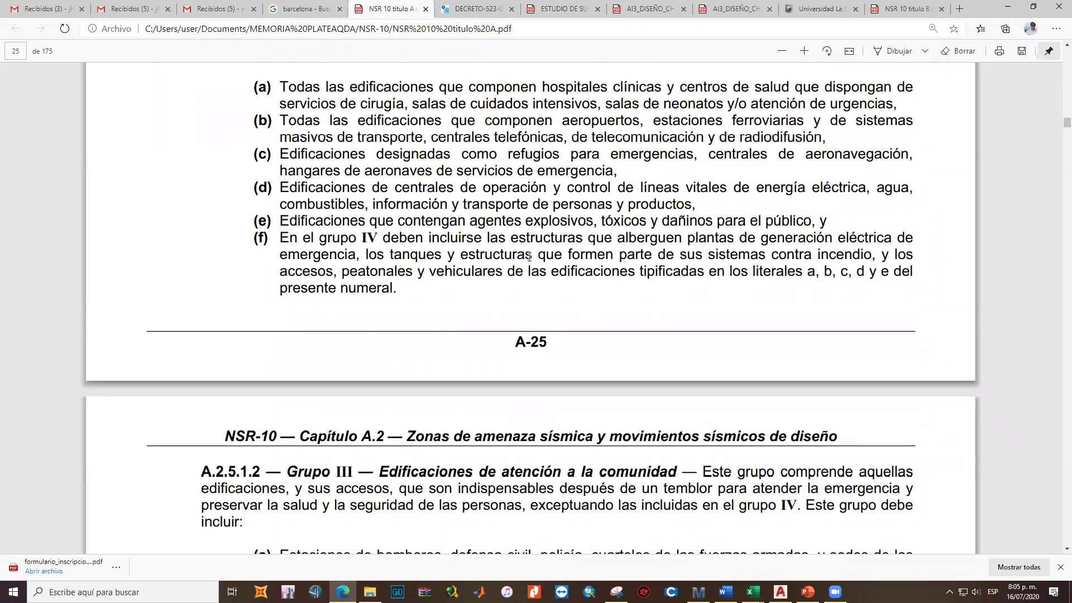
{"action": "scroll", "coordinate": [530, 256], "scroll_direction": "down", "scroll_amount": 7}
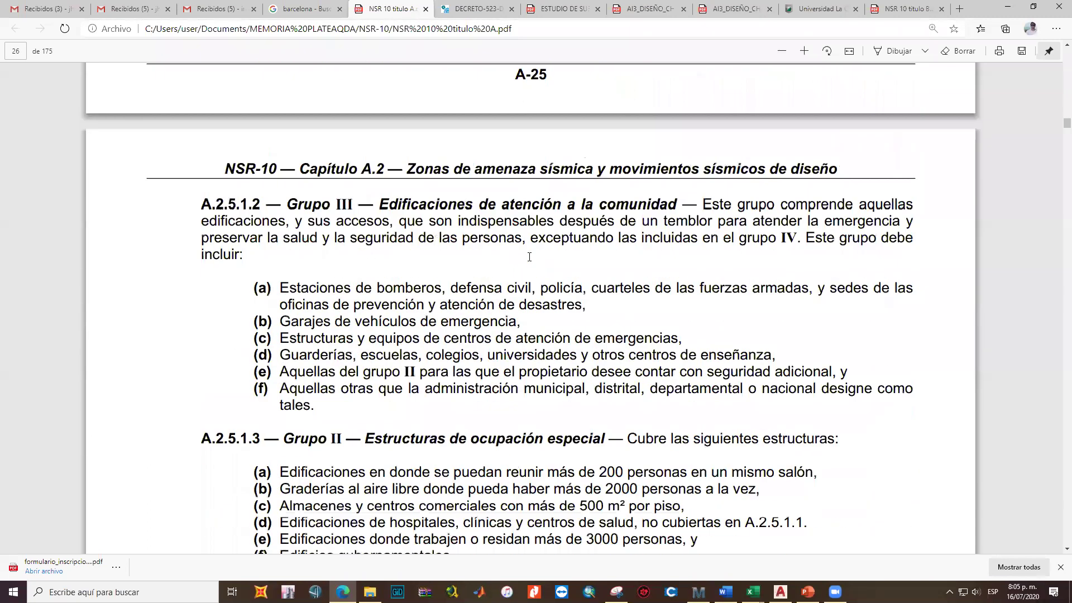
Examine the Grupo I normal-occupancy definition and look up its importance coefficient in Tabla A.2.5-1
{"action": "left_click_drag", "start_coordinate": [382, 467], "coordinate": [743, 492]}
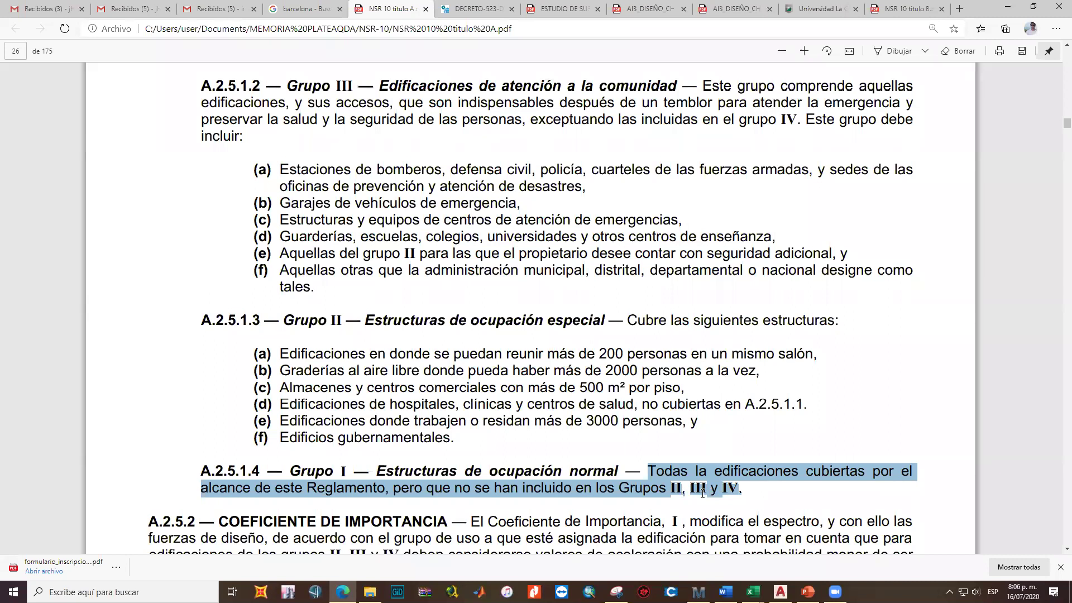
{"action": "left_click", "coordinate": [465, 401]}
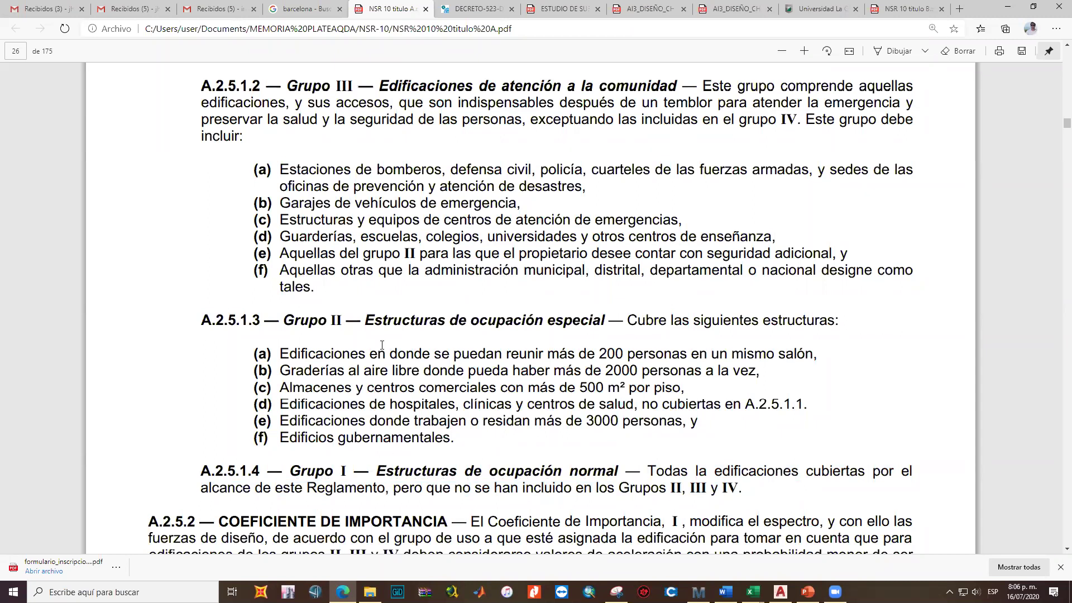
{"action": "left_click_drag", "start_coordinate": [652, 471], "coordinate": [745, 499]}
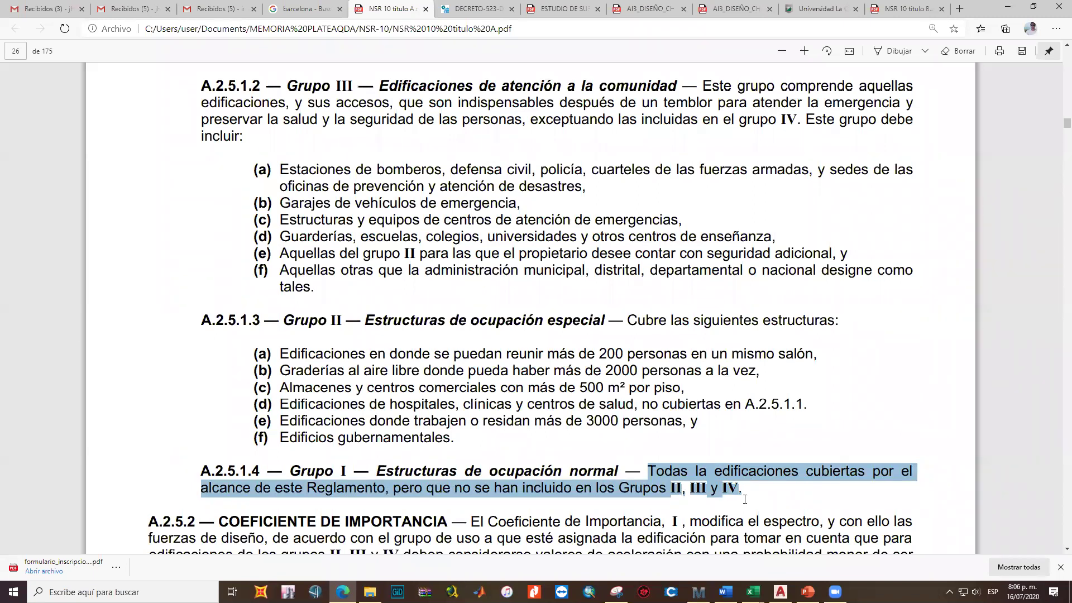
{"action": "left_click", "coordinate": [632, 470]}
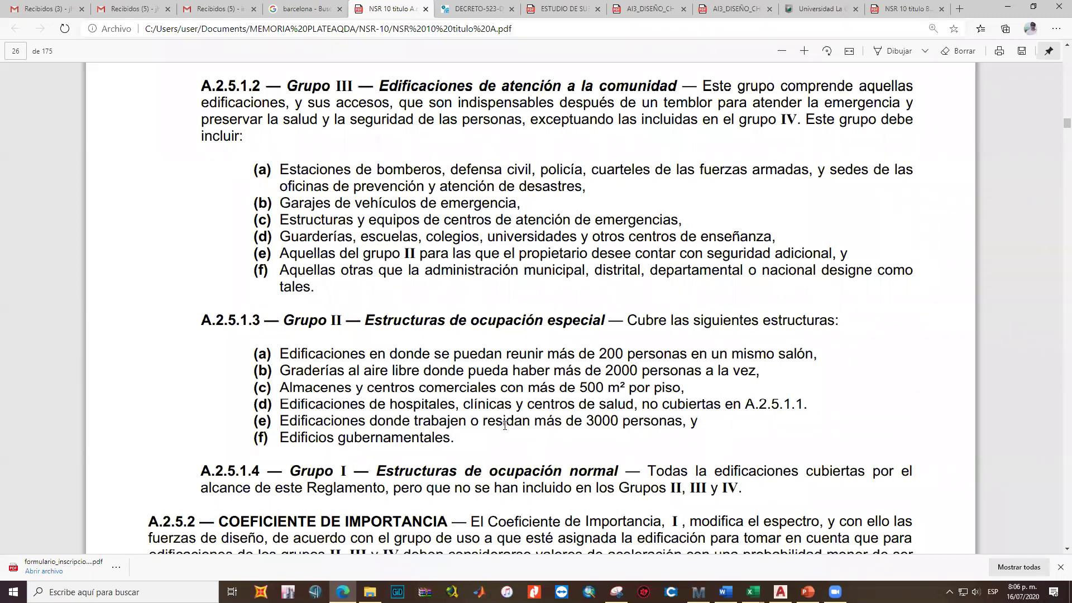
{"action": "scroll", "coordinate": [504, 426], "scroll_direction": "down", "scroll_amount": 3}
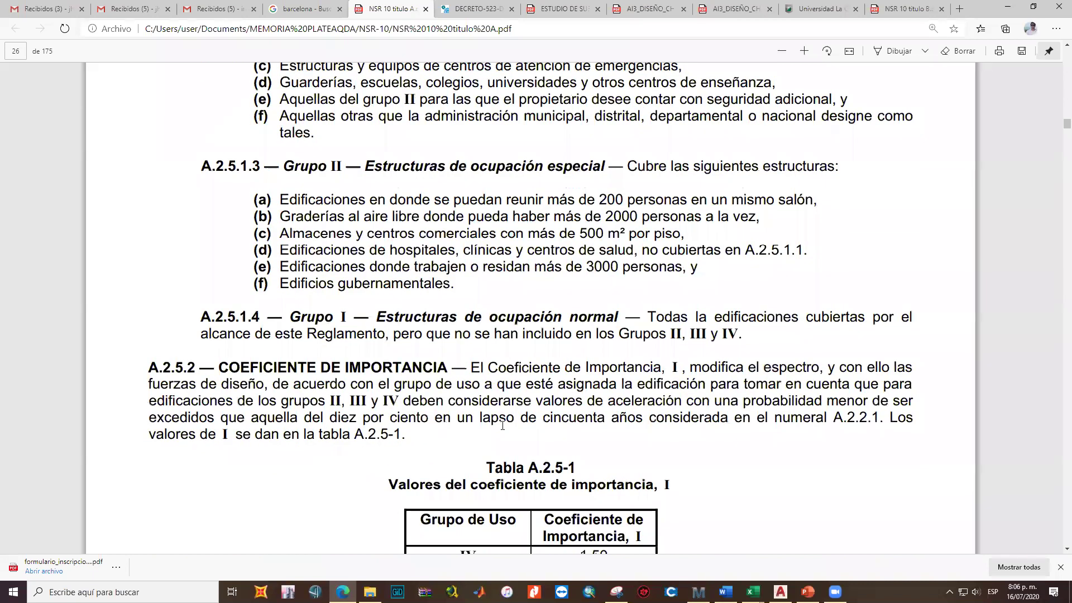
{"action": "scroll", "coordinate": [503, 426], "scroll_direction": "down", "scroll_amount": 3}
{"action": "left_click_drag", "start_coordinate": [579, 456], "coordinate": [607, 455]}
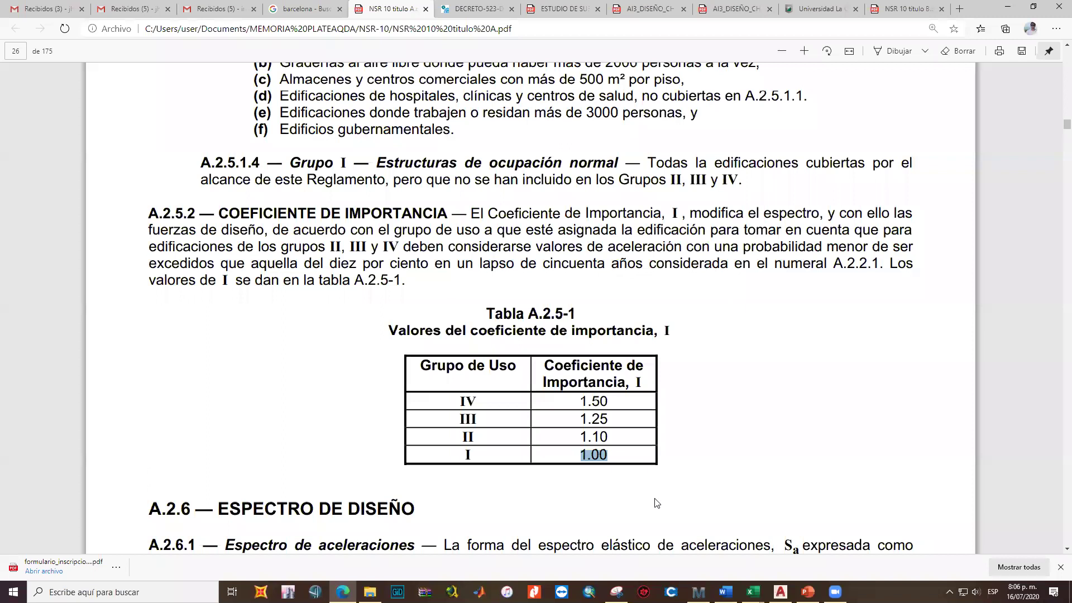
Switch back to Excel and enter the importance coefficient in row 28, with label I = in A28 and 1 in B28
{"action": "key", "text": "alt+Tab"}
{"action": "left_click", "coordinate": [49, 464]}
{"action": "key", "text": "Up"}
{"action": "type", "text": "I"}
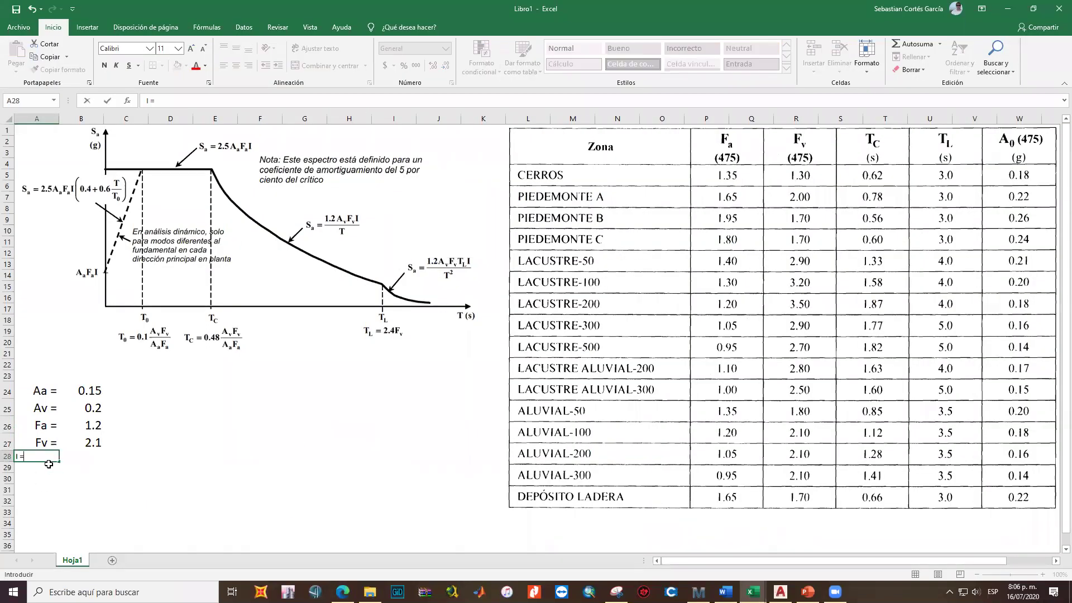
{"action": "key", "text": "Tab"}
{"action": "type", "text": "1"}
{"action": "key", "text": "ctrl+Return"}
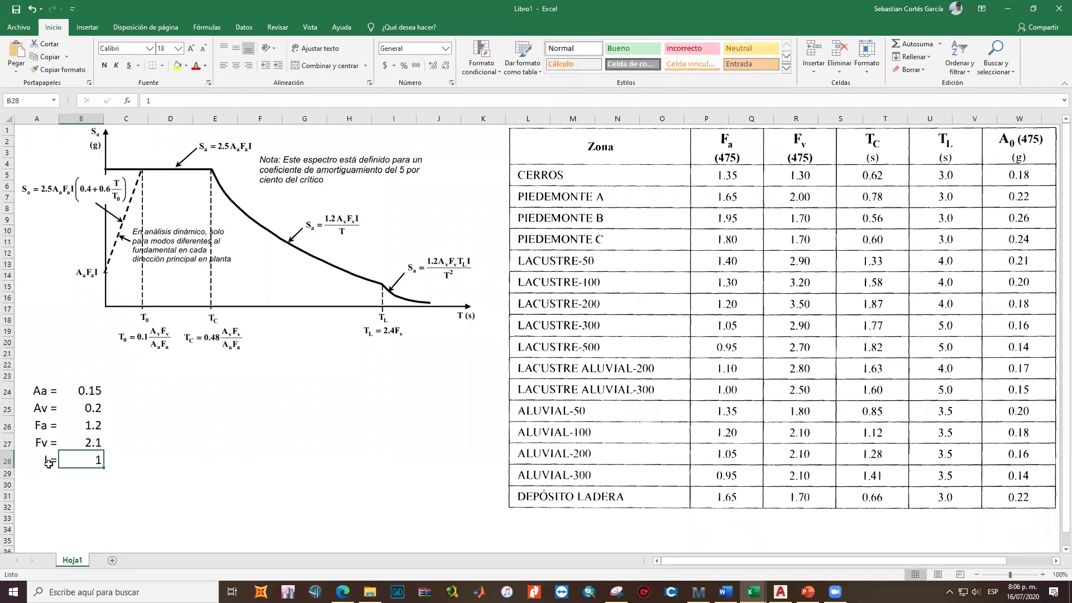
{"action": "key", "text": "Tab"}
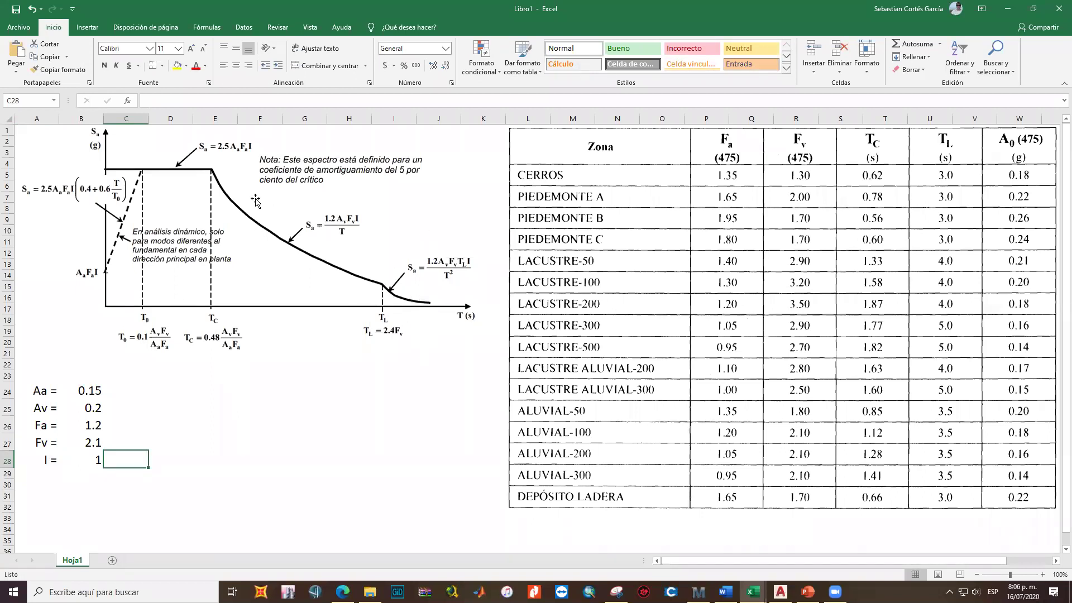
Enter a placeholder x in B31 and copy the parameter block's formatting to the area from A29 across to column M
{"action": "left_click", "coordinate": [207, 508]}
{"action": "left_click", "coordinate": [186, 442]}
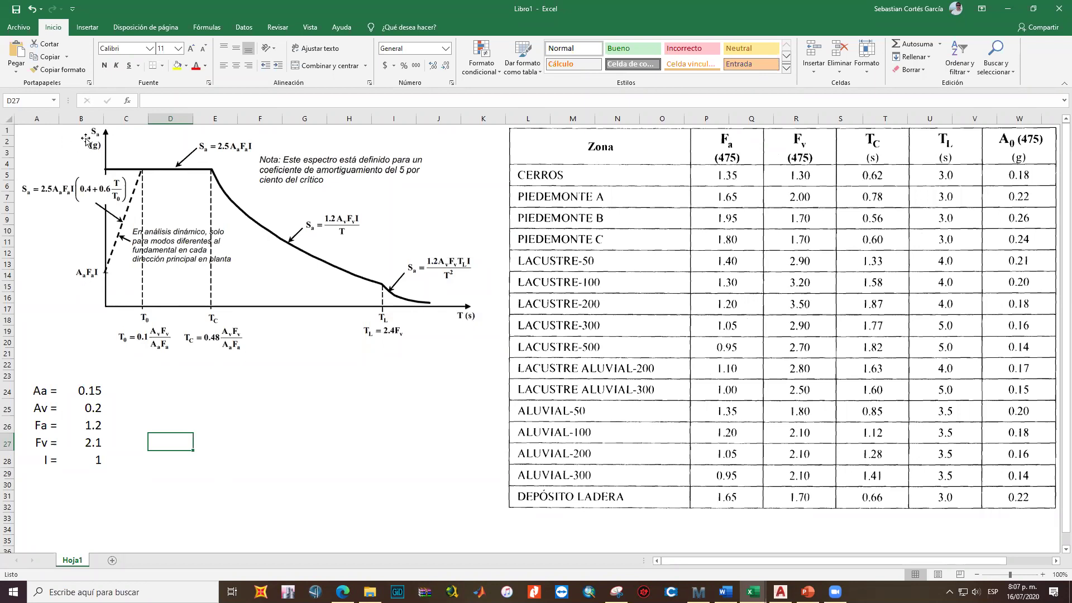
{"action": "scroll", "coordinate": [201, 351], "scroll_direction": "down", "scroll_amount": 2}
{"action": "left_click", "coordinate": [91, 434]}
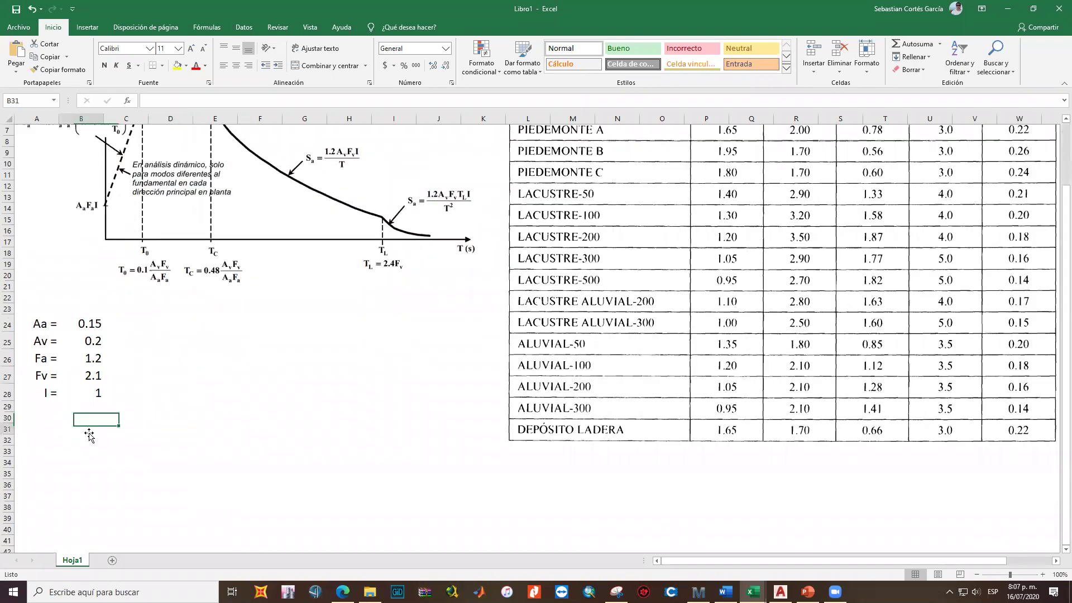
{"action": "type", "text": "x"}
{"action": "mouse_move", "coordinate": [35, 326]}
{"action": "left_mouse_down"}
{"action": "mouse_move", "coordinate": [88, 360]}
{"action": "mouse_move", "coordinate": [91, 393]}
{"action": "mouse_move", "coordinate": [548, 507]}
{"action": "mouse_move", "coordinate": [551, 547]}
{"action": "mouse_move", "coordinate": [557, 536]}
{"action": "left_mouse_up"}
{"action": "left_click", "coordinate": [58, 69]}
{"action": "scroll", "coordinate": [335, 335], "scroll_direction": "up", "scroll_amount": 20}
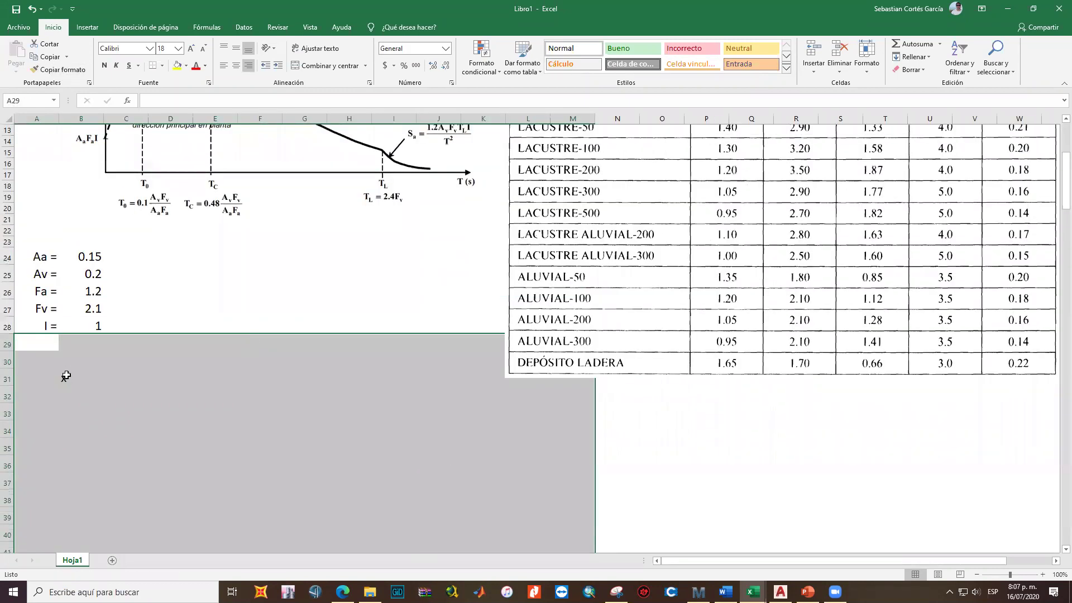
{"action": "left_click", "coordinate": [64, 379]}
{"action": "scroll", "coordinate": [87, 389], "scroll_direction": "up", "scroll_amount": 2}
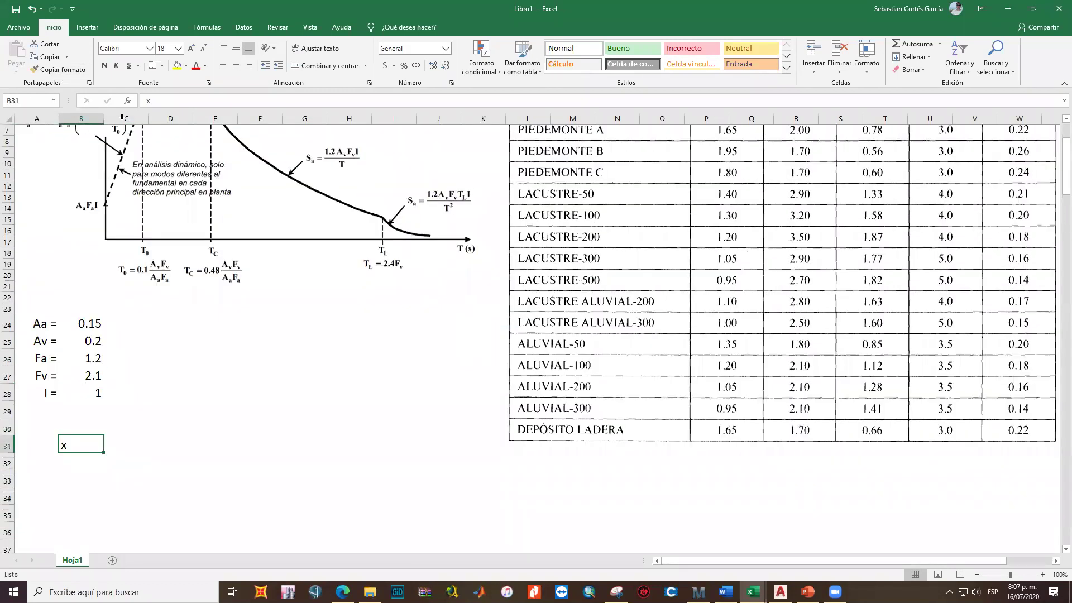
Replace the B31 placeholder with the header T (seg) and enter the header Sa (g) in C31
{"action": "left_click", "coordinate": [163, 101]}
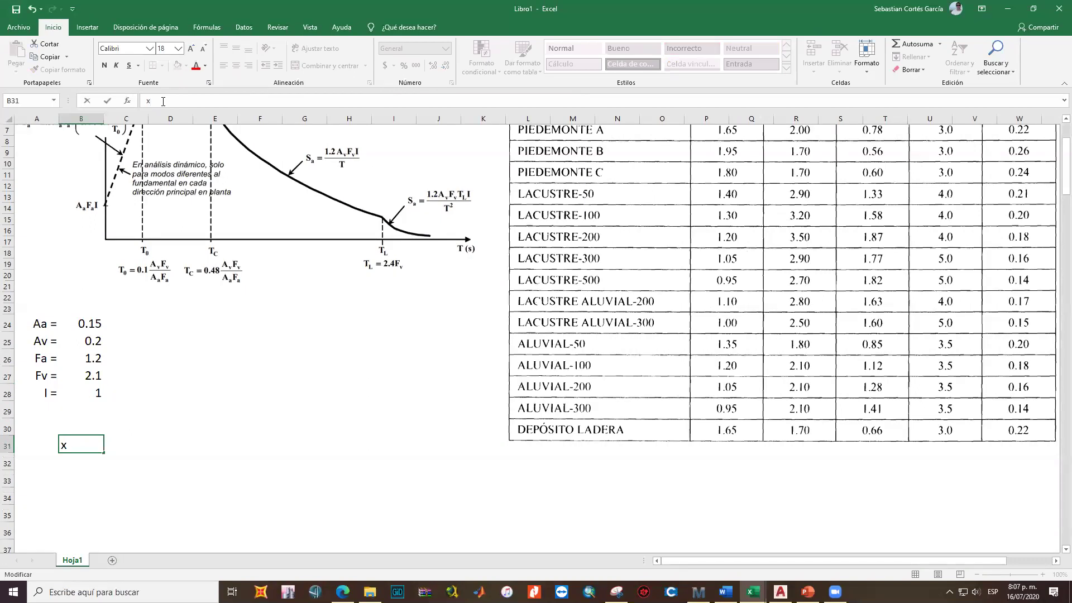
{"action": "key", "text": "BackSpace"}
{"action": "type", "text": "T (seg)"}
{"action": "key", "text": "Return"}
{"action": "key", "text": "Up"}
{"action": "key", "text": "Right"}
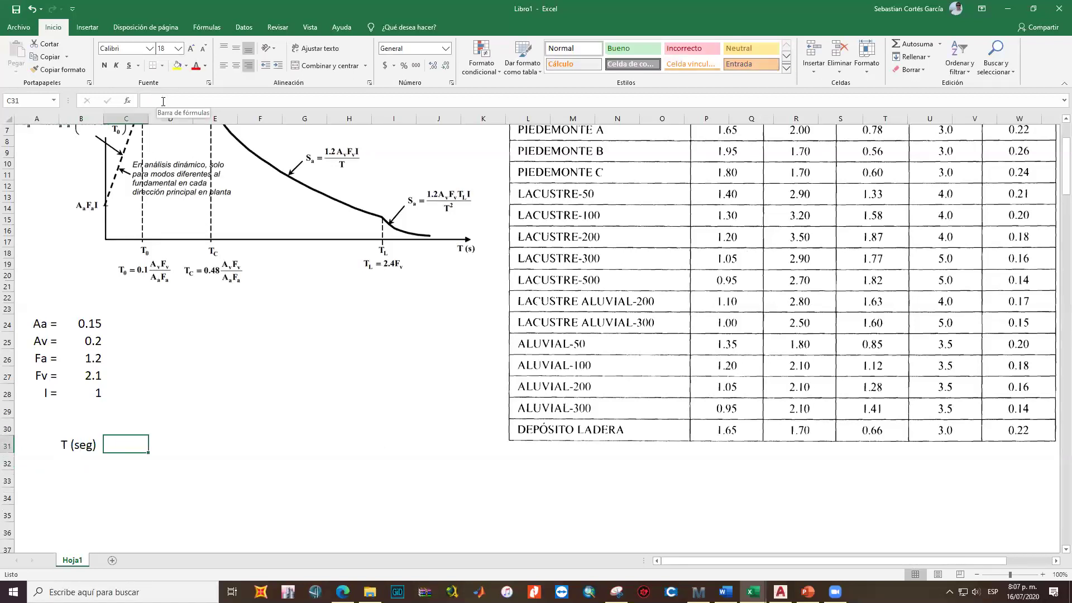
{"action": "type", "text": "Sa"}
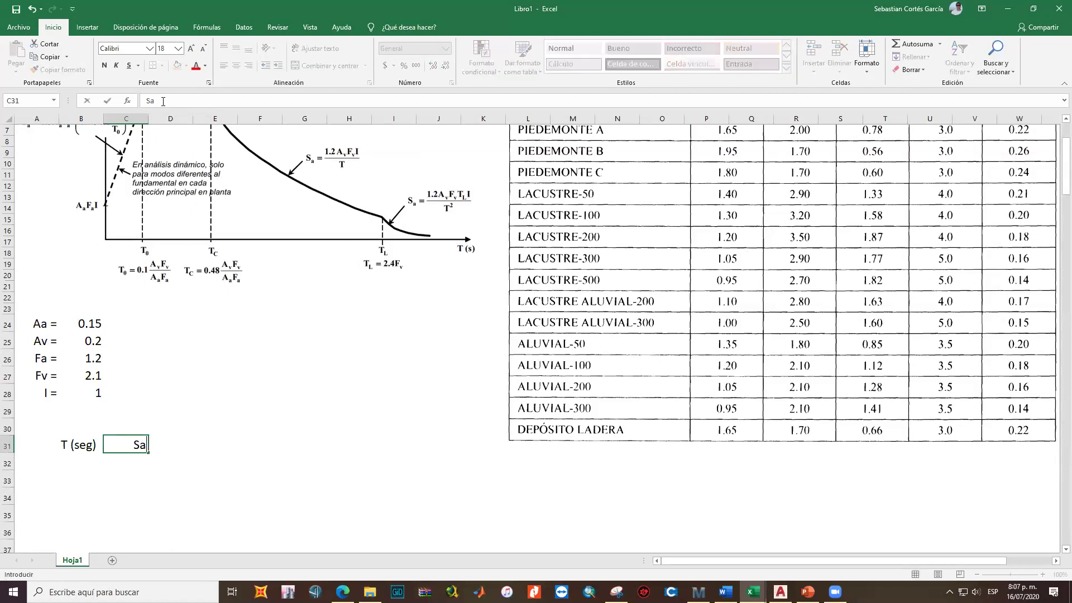
{"action": "type", "text": " )"}
{"action": "key", "text": "BackSpace"}
{"action": "type", "text": "(g)"}
{"action": "key", "text": "Return"}
Enter the label Tc = in E24 and copy the parameter block's formatting to D23:I28
{"action": "scroll", "coordinate": [138, 290], "scroll_direction": "up", "scroll_amount": 2}
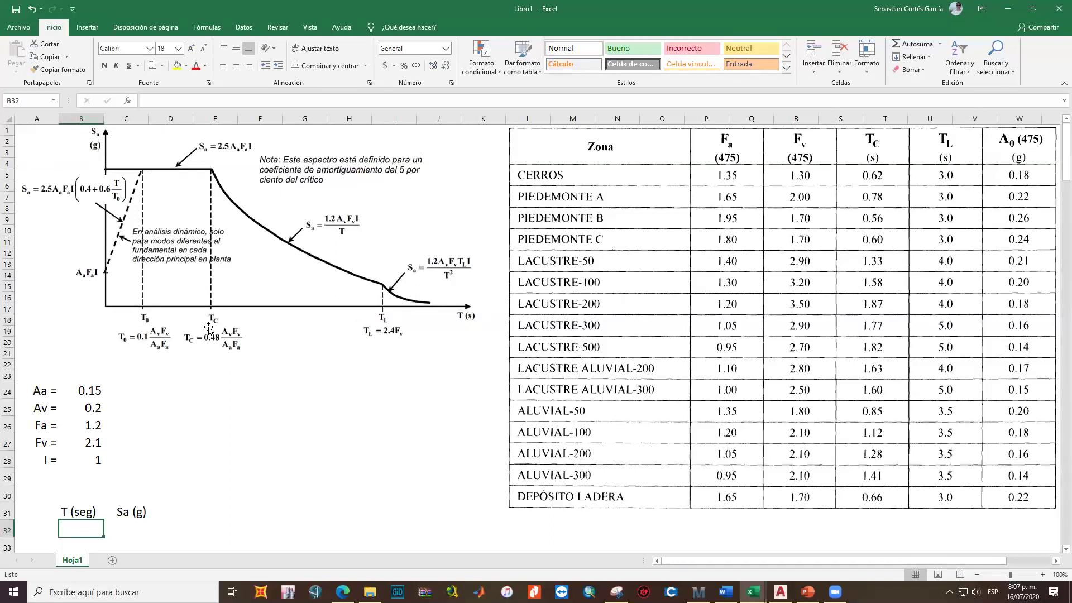
{"action": "left_click", "coordinate": [212, 388]}
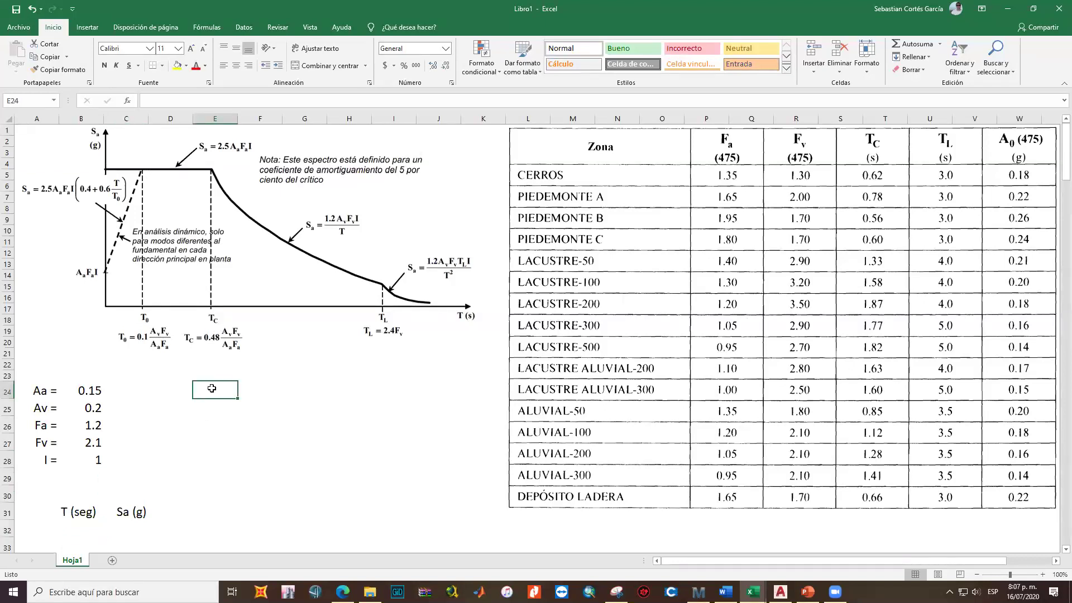
{"action": "type", "text": "Tc"}
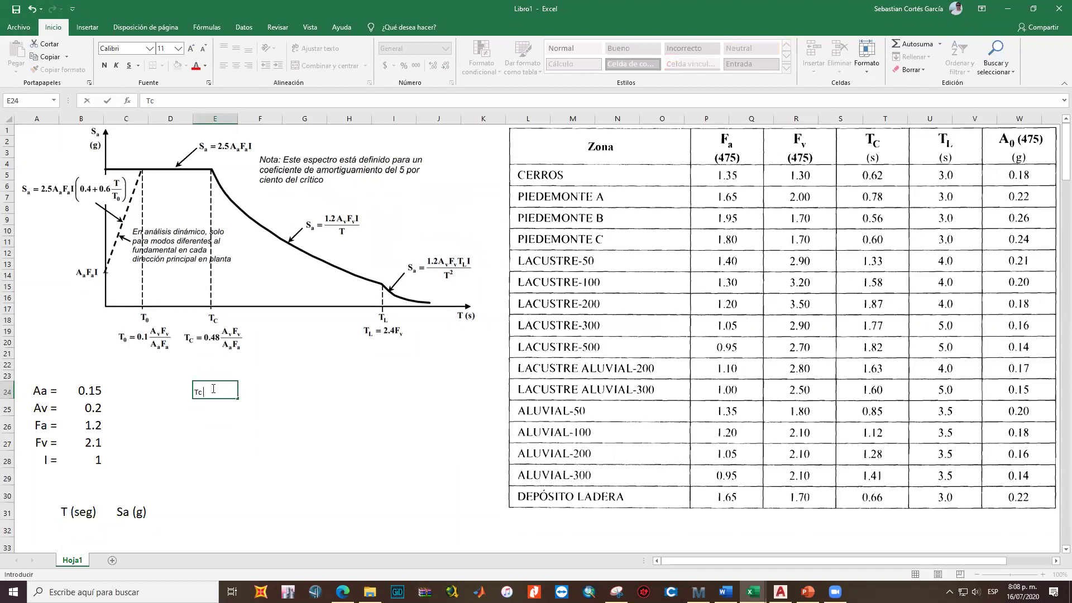
{"action": "type", "text": " ="}
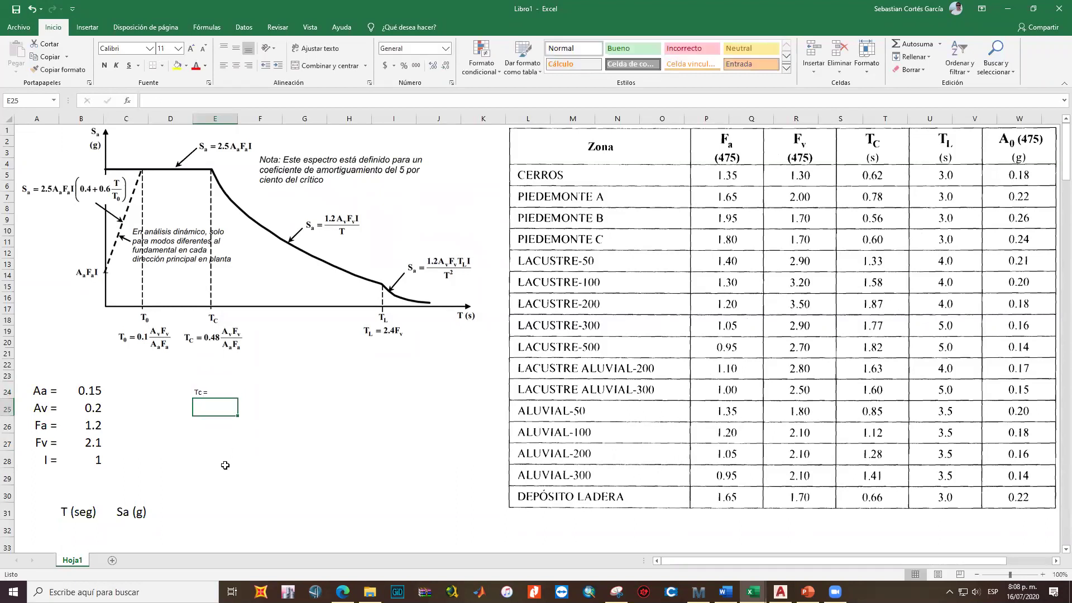
{"action": "left_click_drag", "start_coordinate": [35, 389], "coordinate": [84, 443]}
{"action": "left_click", "coordinate": [59, 70]}
{"action": "left_click_drag", "start_coordinate": [151, 371], "coordinate": [412, 452]}
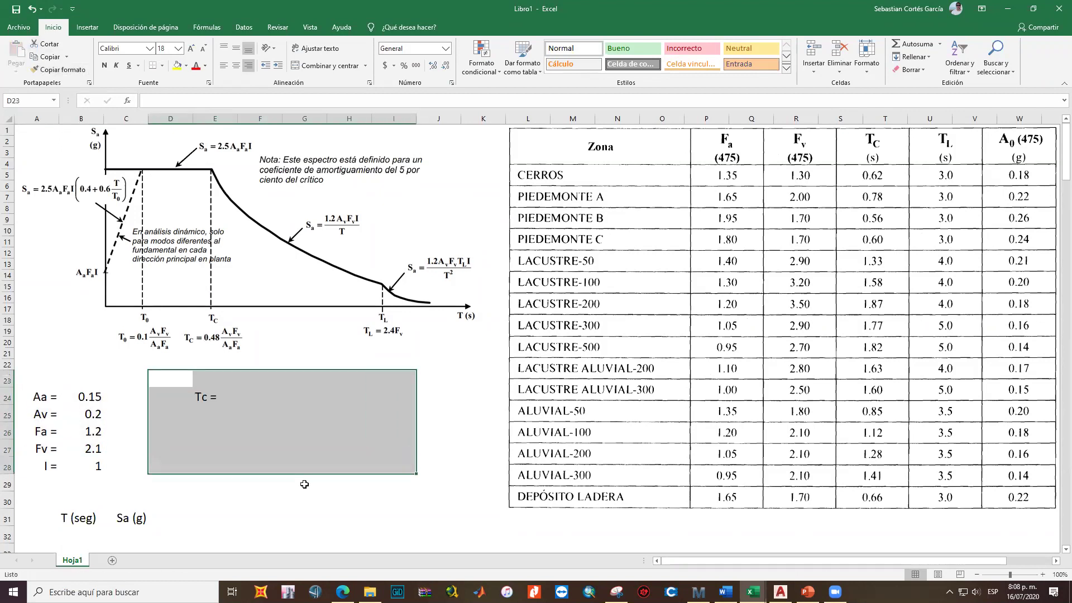
Calculate Tc in F24 with the formula =0.48*((B25*B27)/(B24*B26))
{"action": "left_click", "coordinate": [260, 499]}
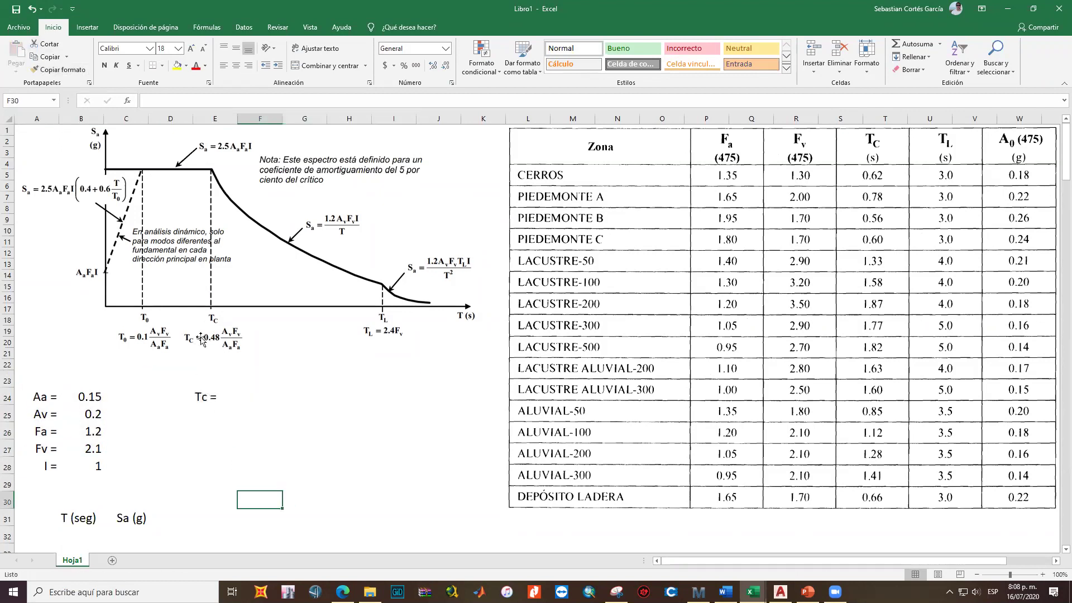
{"action": "left_click", "coordinate": [234, 400]}
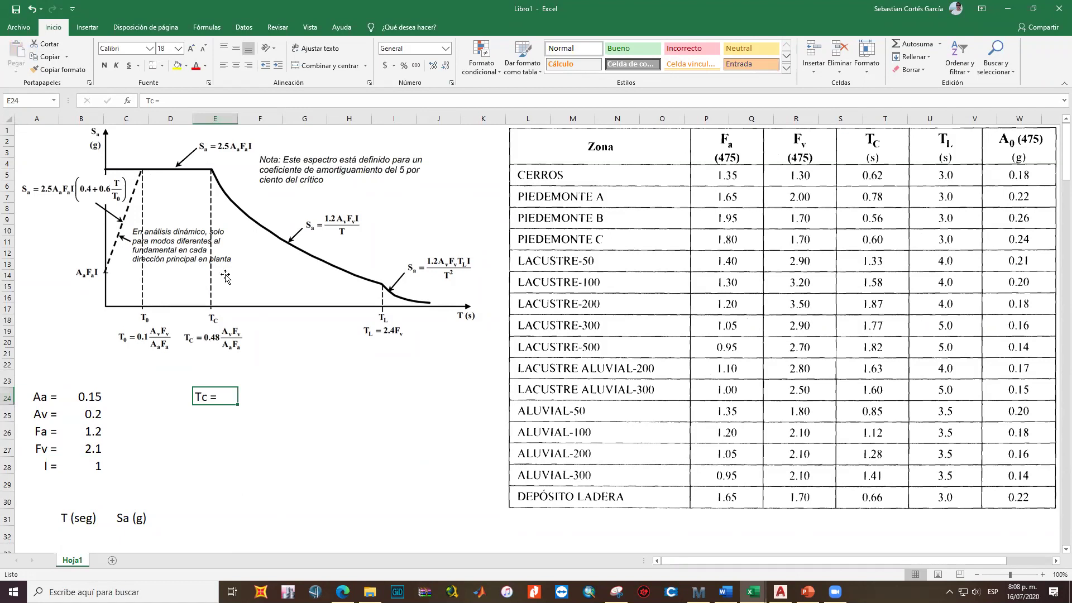
{"action": "key", "text": "Right"}
{"action": "left_click", "coordinate": [218, 99]}
{"action": "type", "text": "=0.48"}
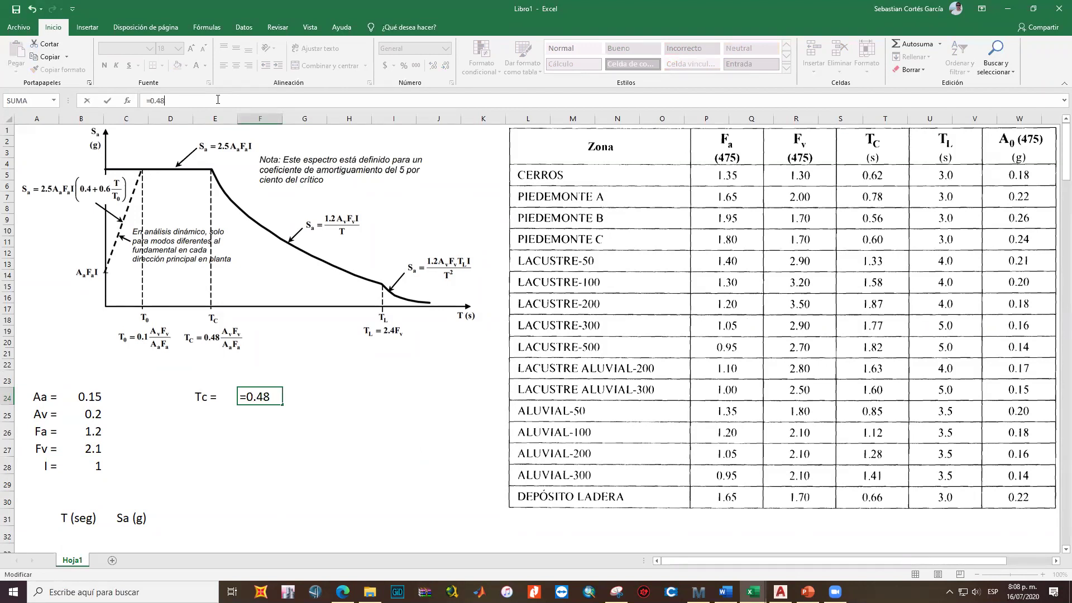
{"action": "type", "text": "*(("}
{"action": "left_click", "coordinate": [88, 415]}
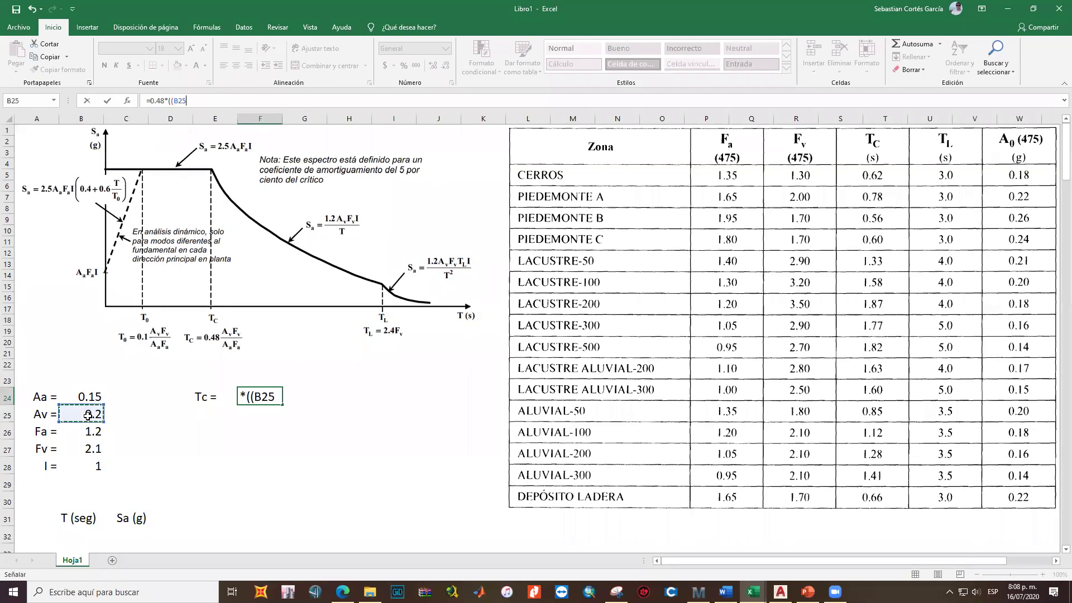
{"action": "type", "text": "*"}
{"action": "left_click", "coordinate": [92, 452]}
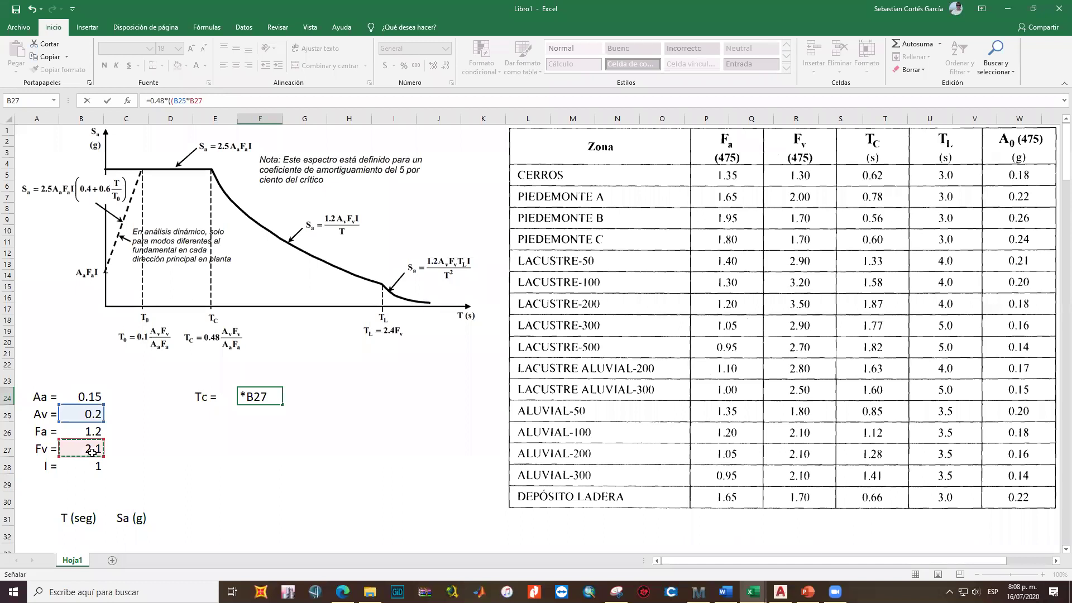
{"action": "type", "text": ")/("}
{"action": "left_click", "coordinate": [86, 397]}
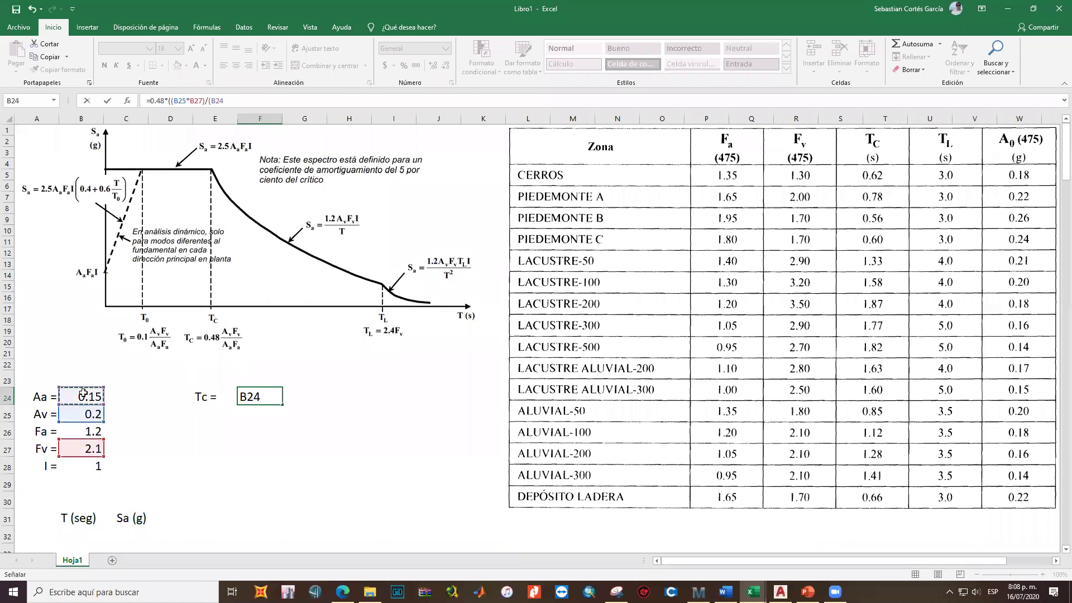
{"action": "type", "text": "*"}
{"action": "left_click", "coordinate": [83, 429]}
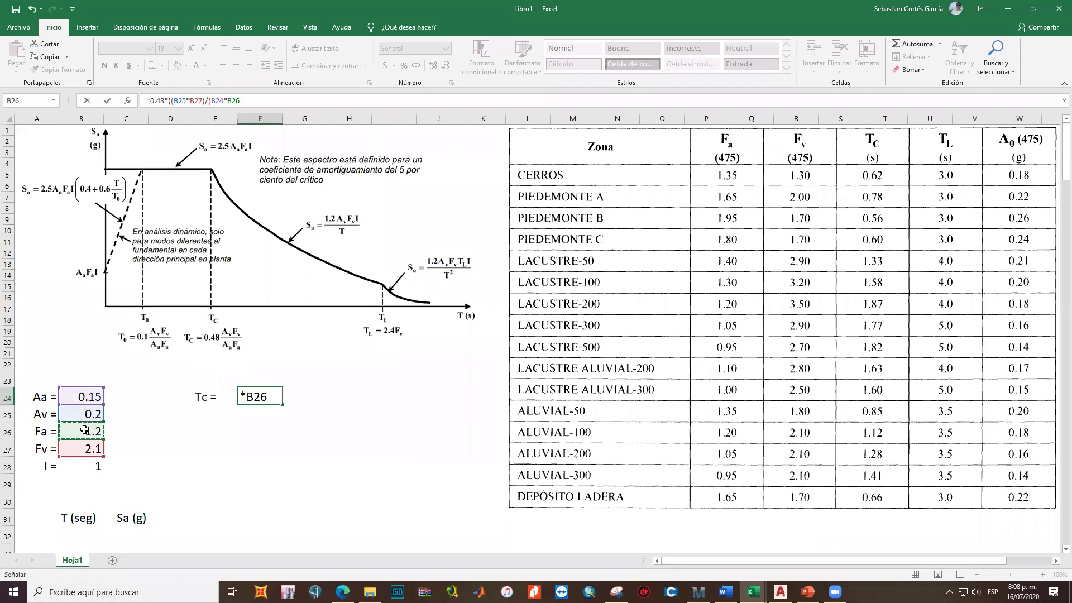
{"action": "type", "text": "))"}
{"action": "key", "text": "Return"}
{"action": "key", "text": "Up"}
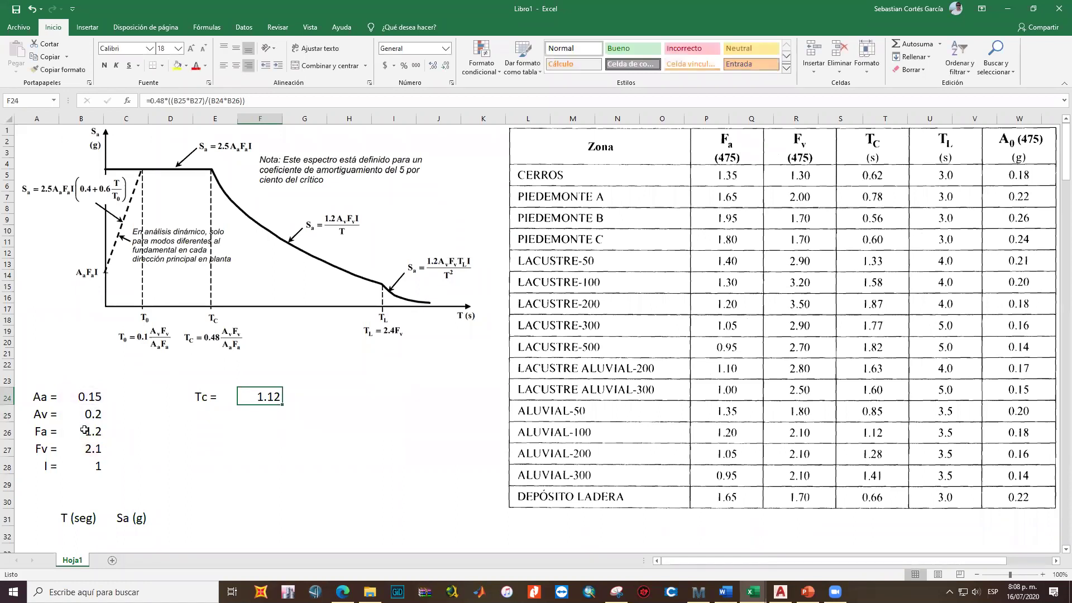
Enter the unit seg in G24 beside the Tc value
{"action": "left_click", "coordinate": [300, 402]}
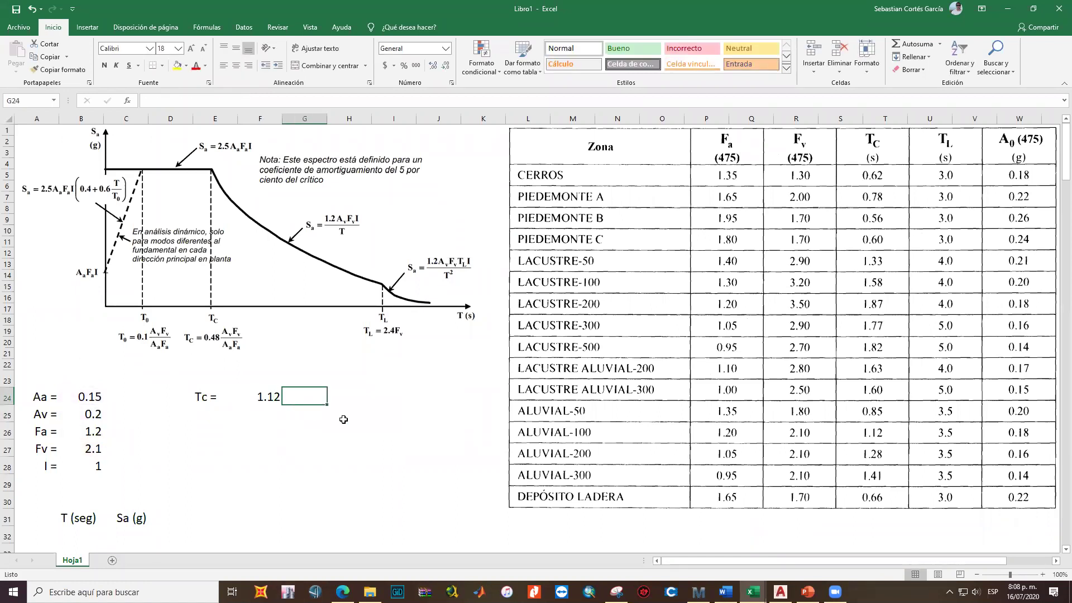
{"action": "type", "text": "sg"}
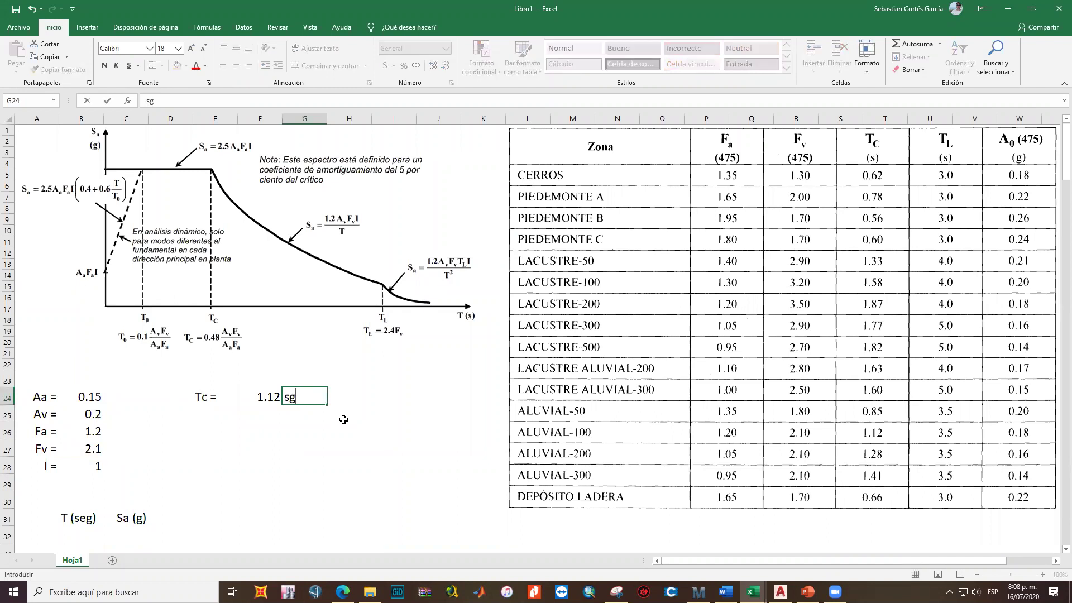
{"action": "key", "text": "BackSpace"}
{"action": "type", "text": "eg"}
{"action": "key", "text": "Return"}
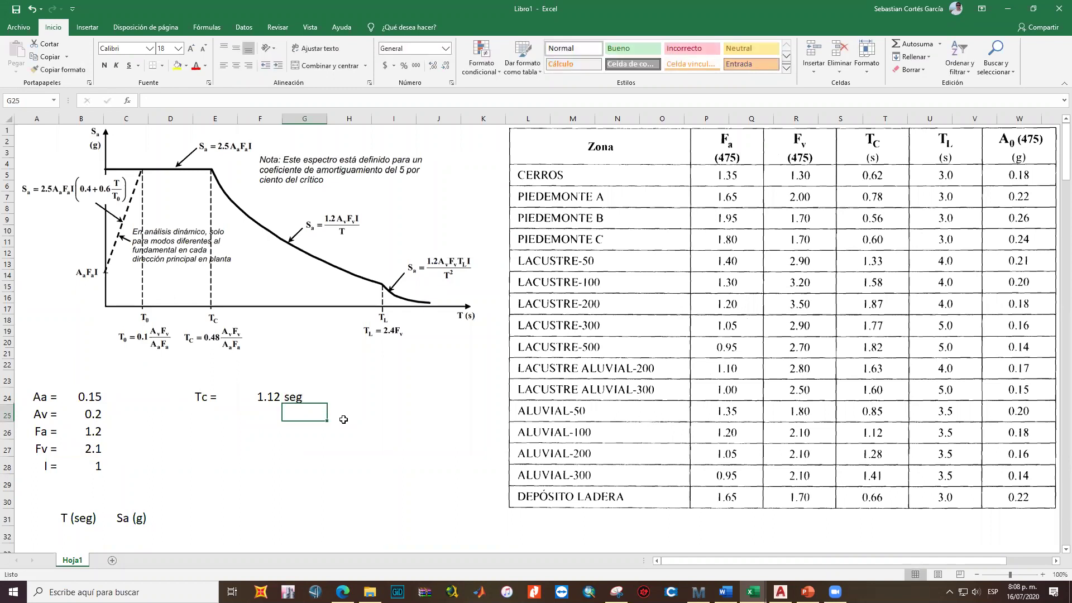
Enter the label Ta = in E25, below the Tc label
{"action": "key", "text": "Down"}
{"action": "key", "text": "Left"}
{"action": "key", "text": "Left"}
{"action": "key", "text": "Up"}
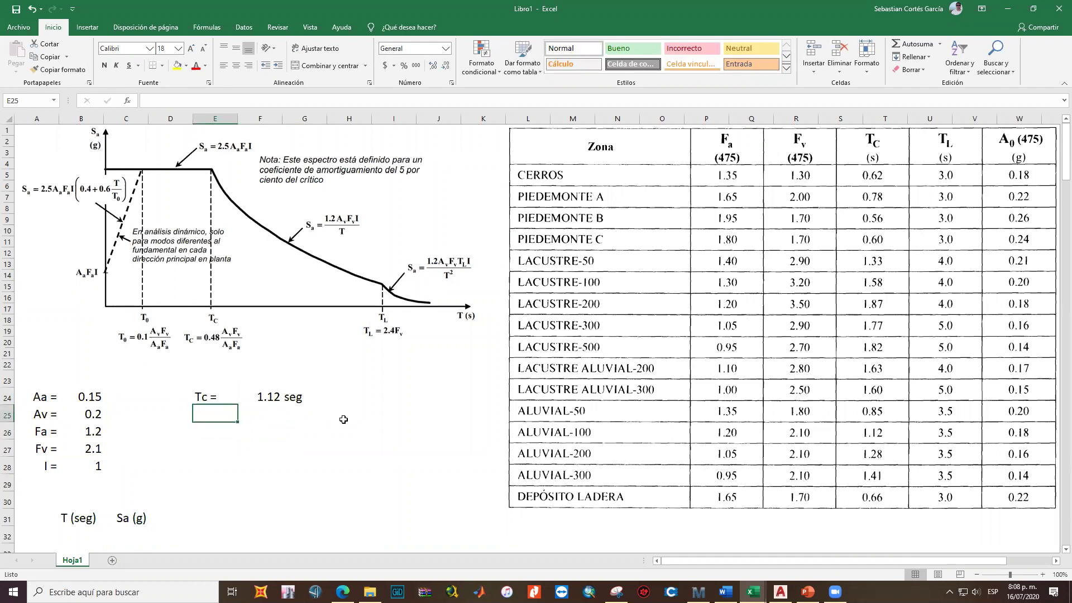
{"action": "type", "text": "Ta"}
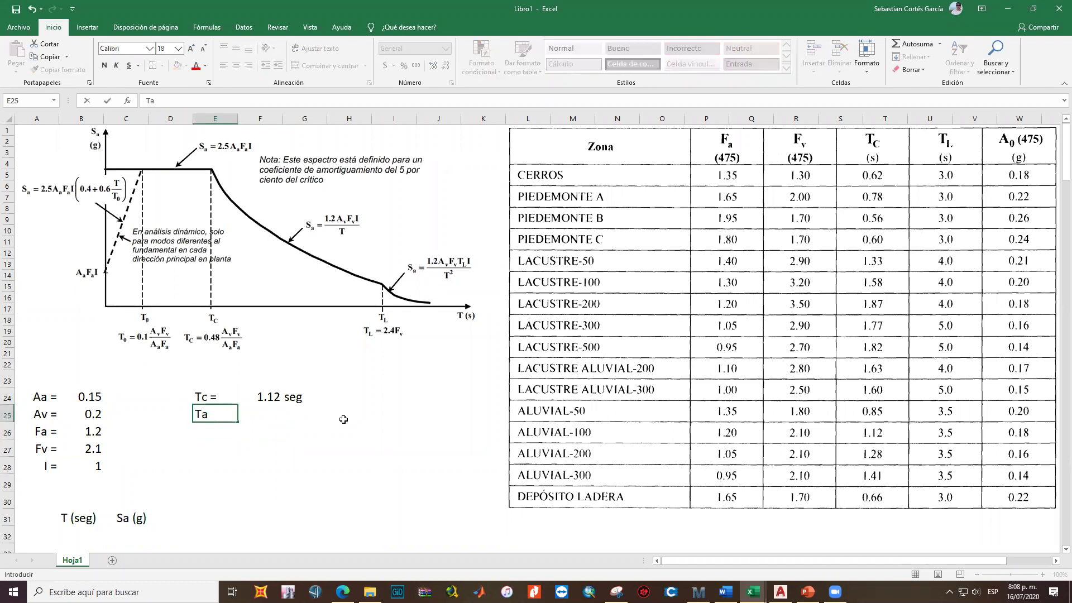
{"action": "key", "text": "Return"}
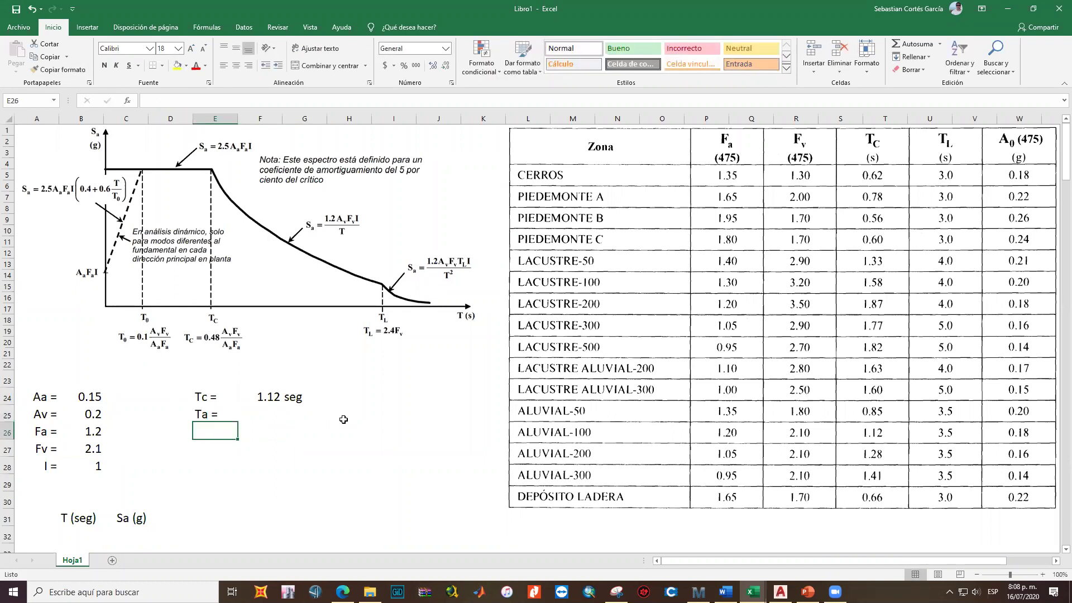
{"action": "key", "text": "Up"}
{"action": "key", "text": "Right"}
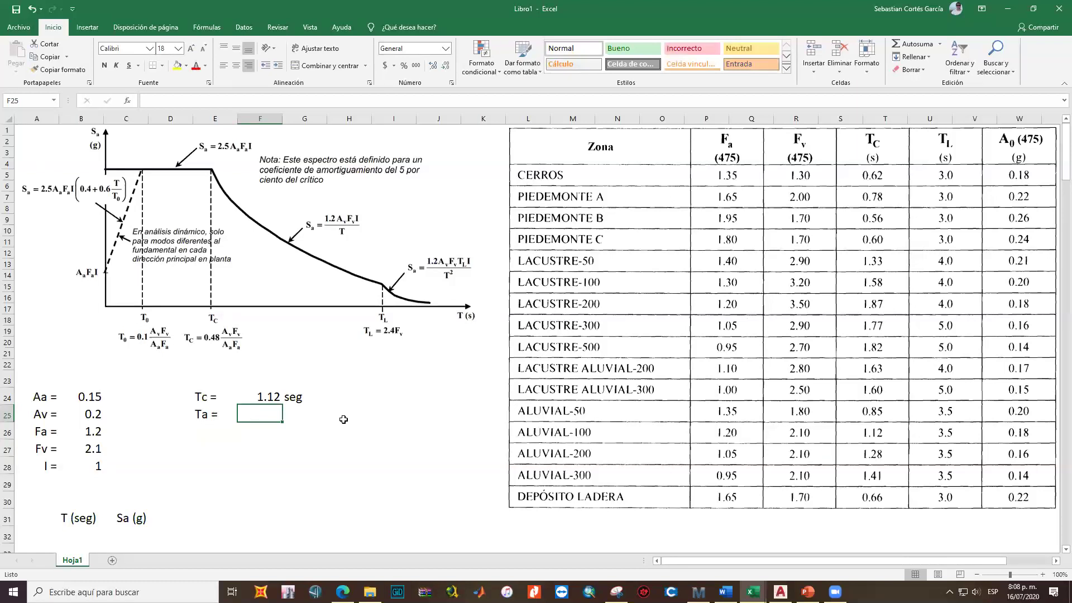
Switch to the NSR-10 título A PDF and find the approximate period equation for Ta in A.4.2.2 and Table A.4.2-1
{"action": "key", "text": "alt+Tab"}
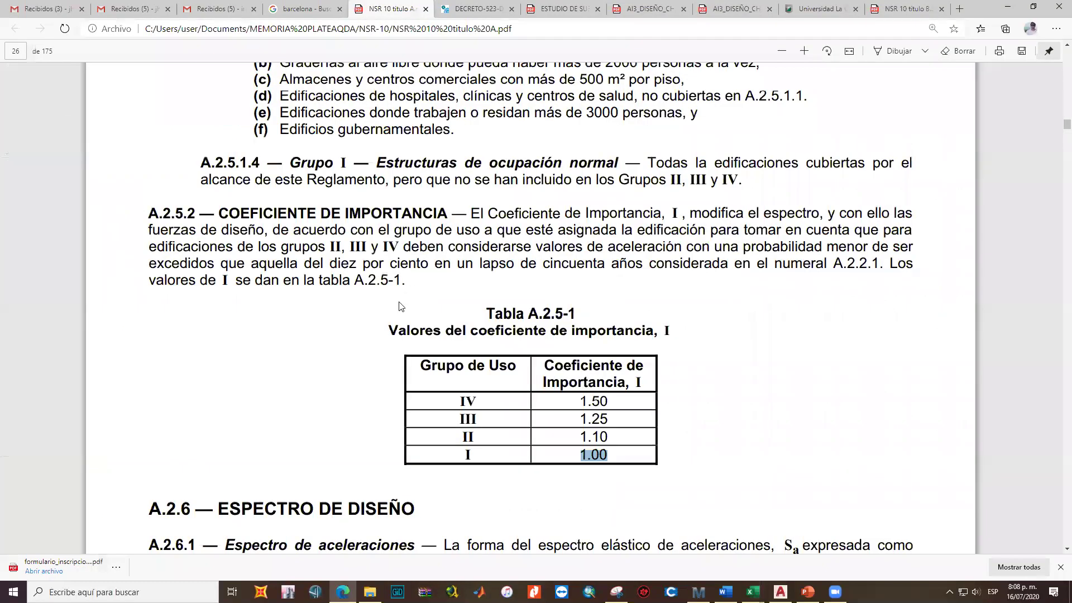
{"action": "scroll", "coordinate": [581, 357], "scroll_direction": "down", "scroll_amount": 20}
{"action": "scroll", "coordinate": [581, 357], "scroll_direction": "down", "scroll_amount": 20}
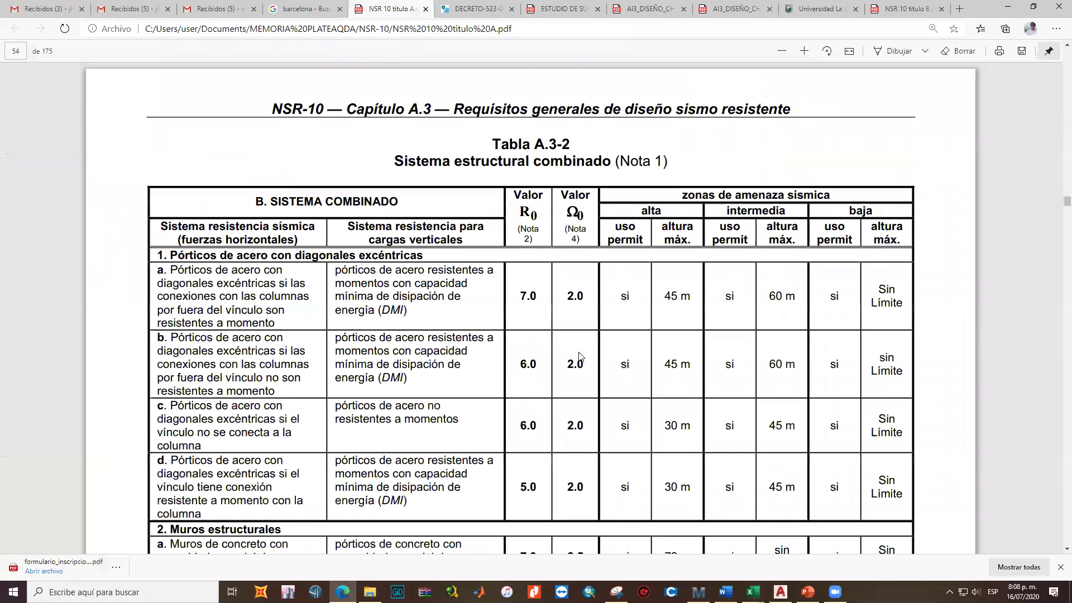
{"action": "scroll", "coordinate": [557, 257], "scroll_direction": "down", "scroll_amount": 20}
{"action": "scroll", "coordinate": [544, 234], "scroll_direction": "up", "scroll_amount": 10}
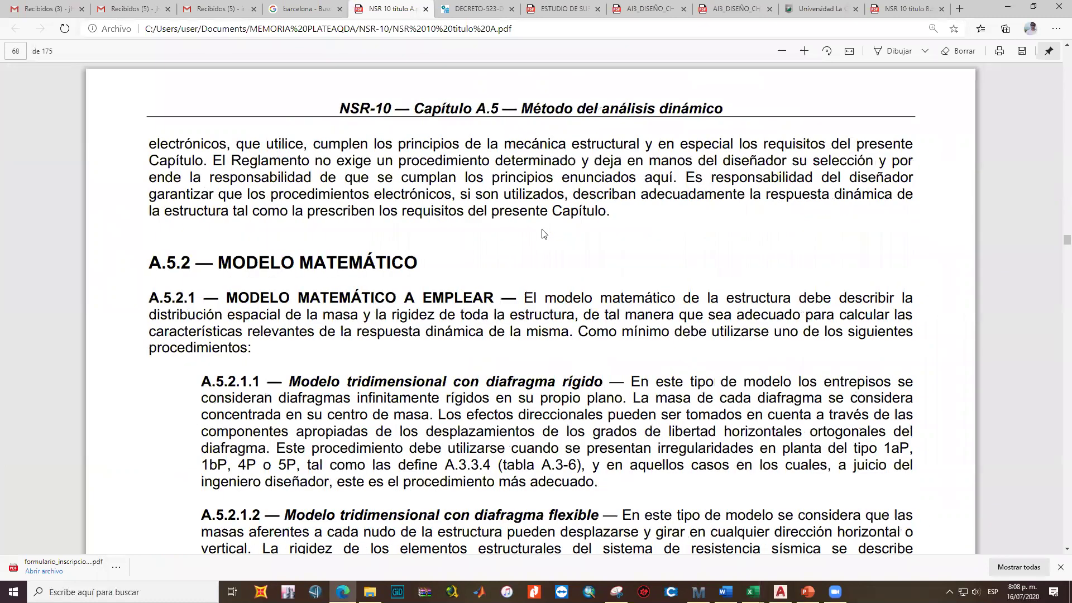
{"action": "scroll", "coordinate": [544, 233], "scroll_direction": "up", "scroll_amount": 15}
{"action": "scroll", "coordinate": [516, 235], "scroll_direction": "down", "scroll_amount": 5}
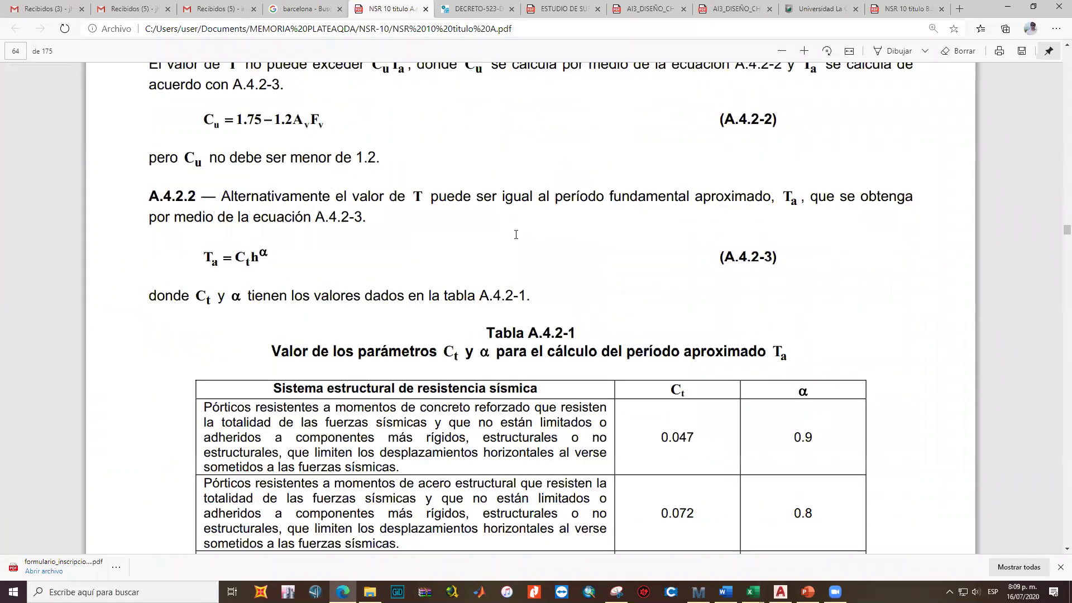
{"action": "scroll", "coordinate": [516, 235], "scroll_direction": "up", "scroll_amount": 1}
{"action": "scroll", "coordinate": [194, 242], "scroll_direction": "down", "scroll_amount": 3}
{"action": "left_click_drag", "start_coordinate": [199, 163], "coordinate": [305, 174]}
{"action": "left_click", "coordinate": [181, 171]}
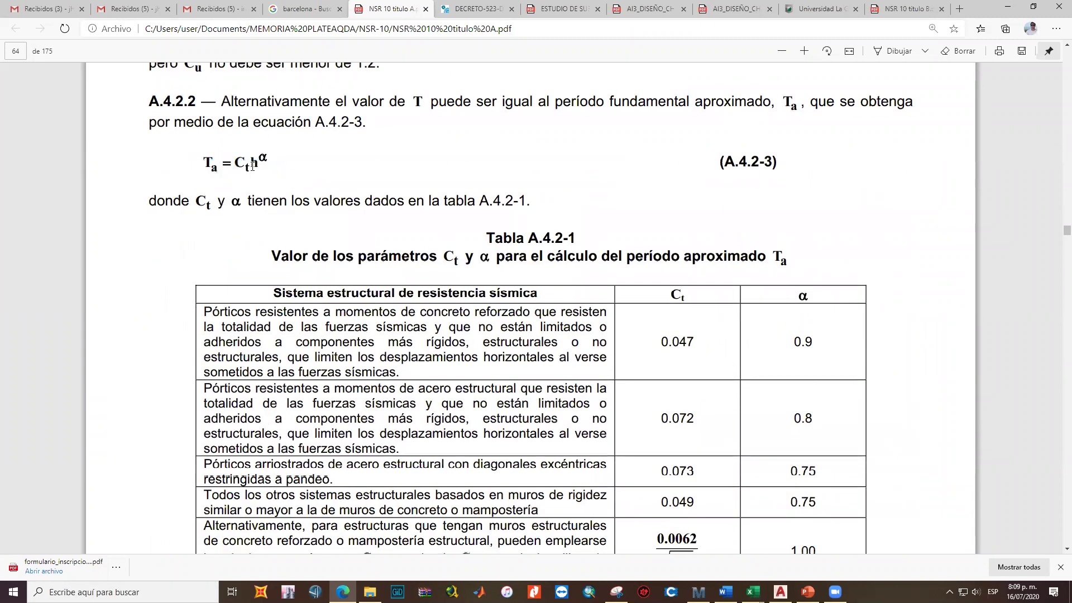
{"action": "key", "text": "alt+Tab"}
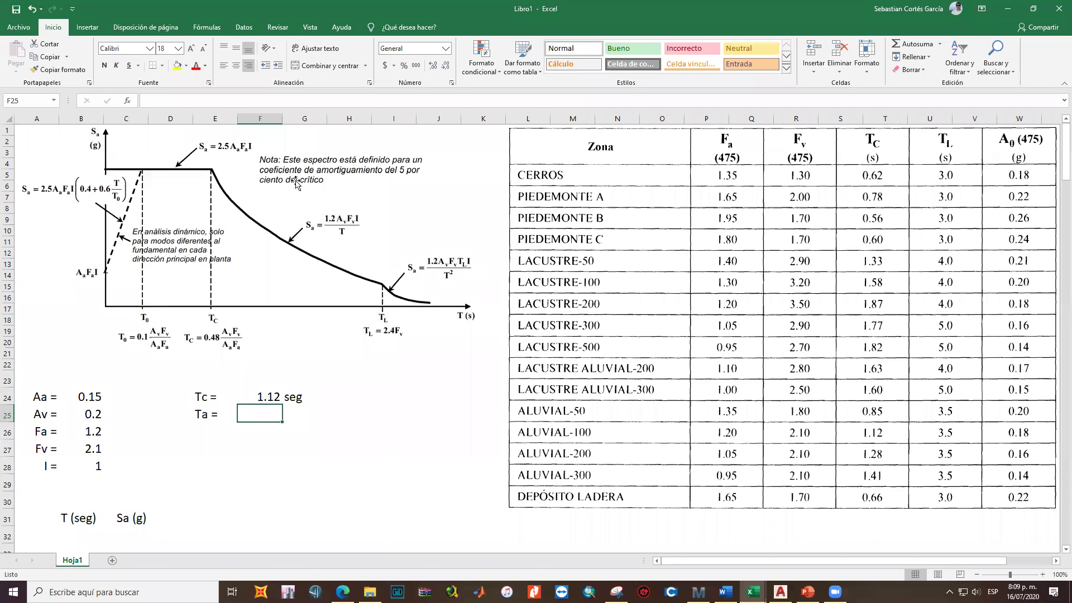
{"action": "key", "text": "alt+Tab"}
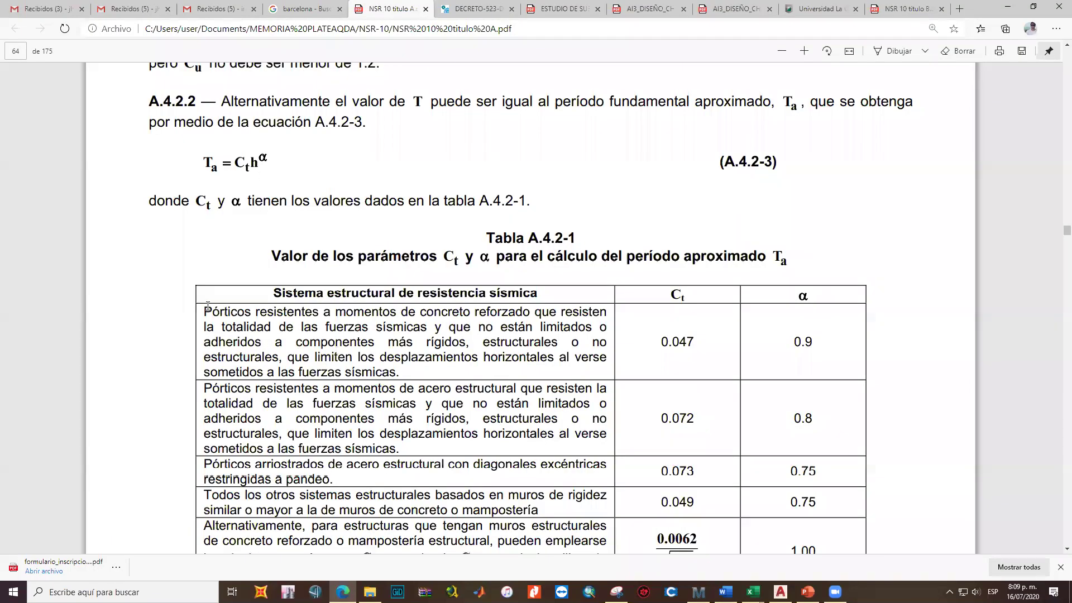
Using Table A.4.2-1's reinforced-concrete moment frame parameters, switch back to Excel and calculate Ta in F25 with =0.047*((9)^0.9)
{"action": "left_click_drag", "start_coordinate": [204, 311], "coordinate": [530, 312]}
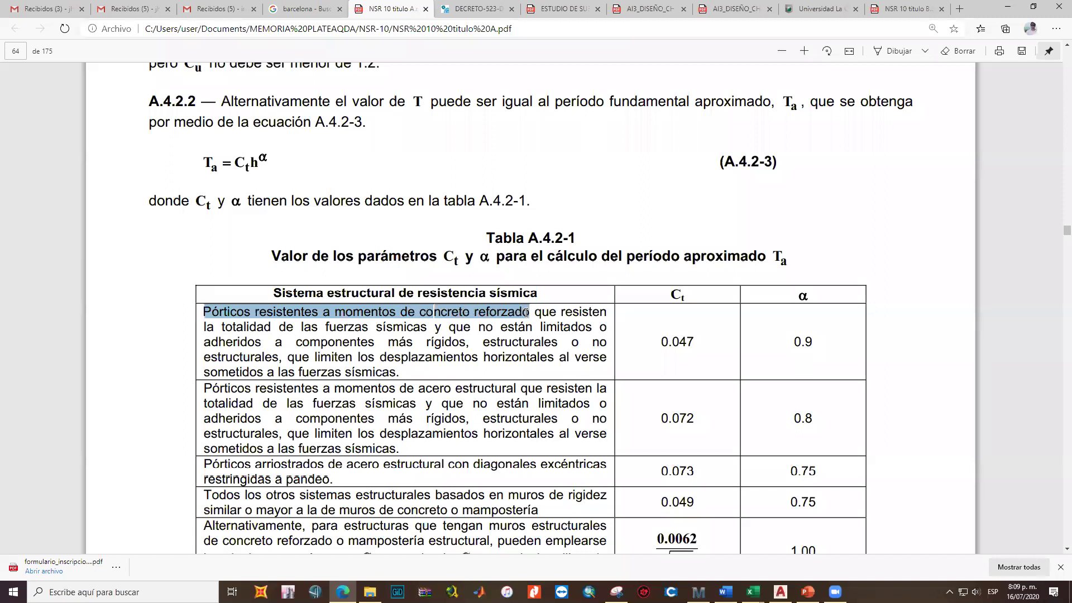
{"action": "left_click_drag", "start_coordinate": [661, 342], "coordinate": [696, 342]}
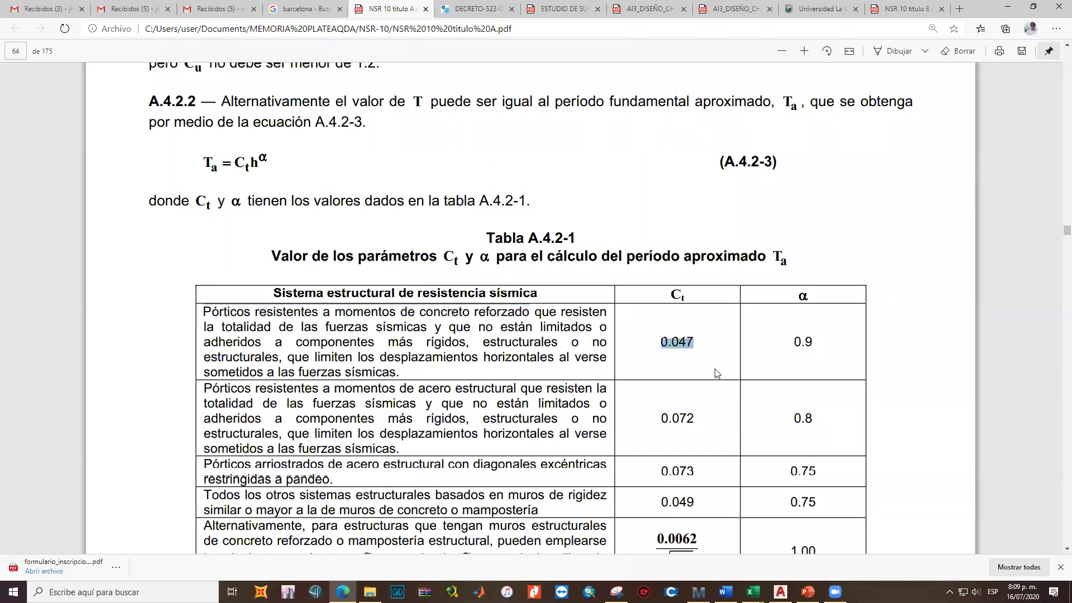
{"action": "key", "text": "alt+Tab"}
{"action": "type", "text": "0.047*"}
{"action": "key", "text": "alt+Tab"}
{"action": "left_click_drag", "start_coordinate": [256, 161], "coordinate": [272, 157]}
{"action": "left_click_drag", "start_coordinate": [791, 341], "coordinate": [829, 372]}
{"action": "key", "text": "alt+Tab"}
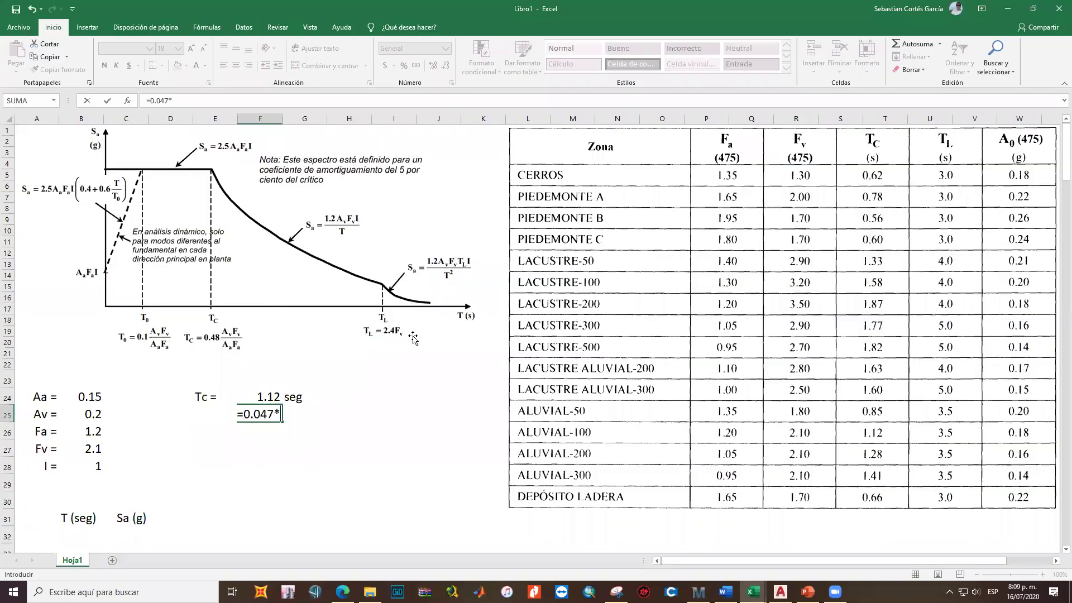
{"action": "type", "text": "((9)"}
{"action": "type", "text": "^0.9)"}
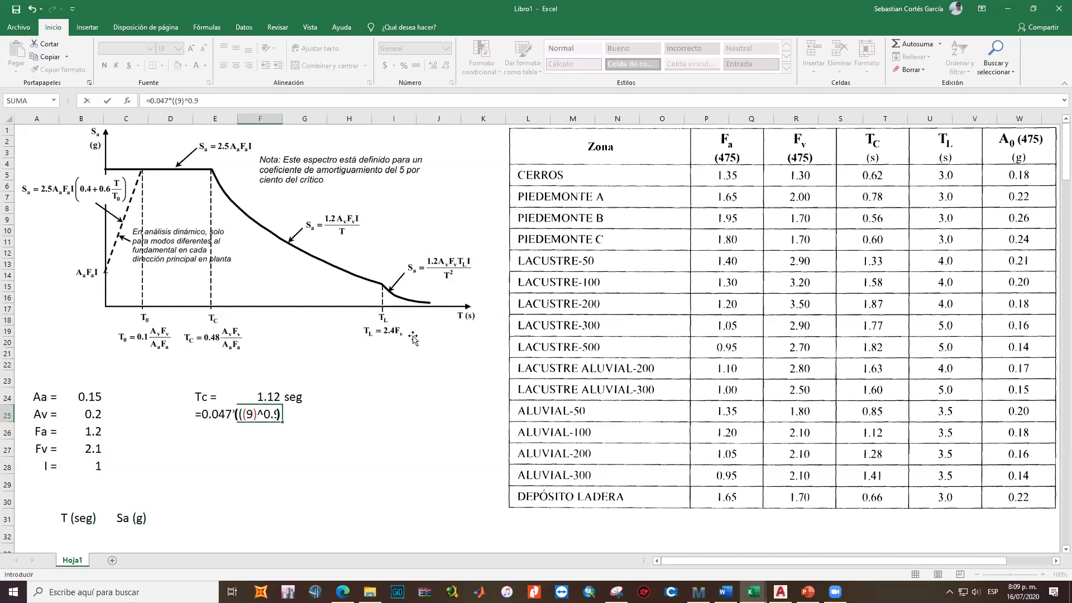
{"action": "key", "text": "ctrl+Return"}
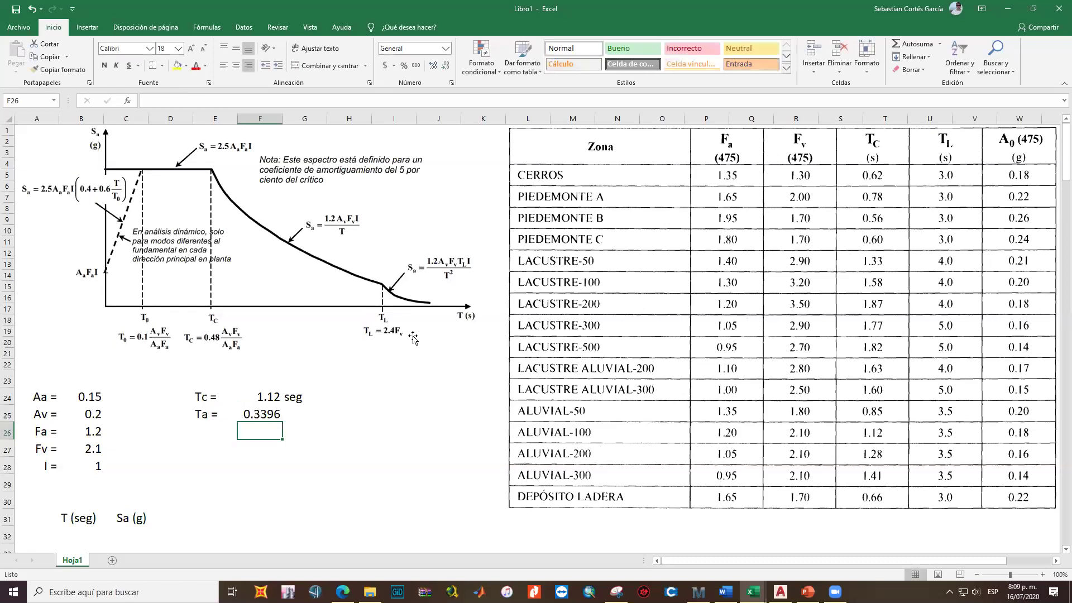
Enter the unit seg in G25 beside the Ta value
{"action": "key", "text": "Right"}
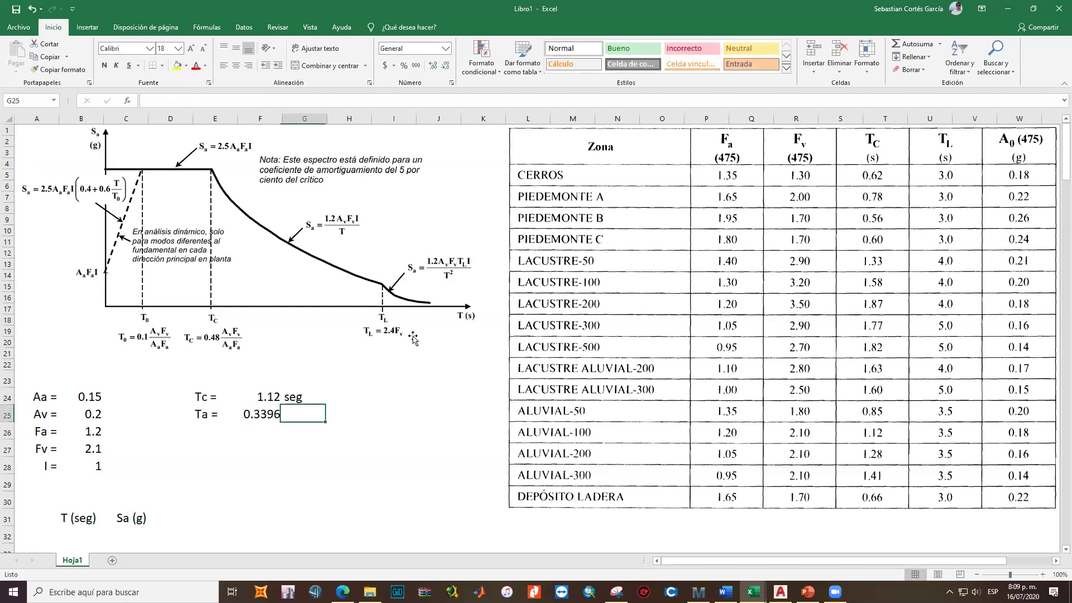
{"action": "type", "text": "seg"}
{"action": "key", "text": "Return"}
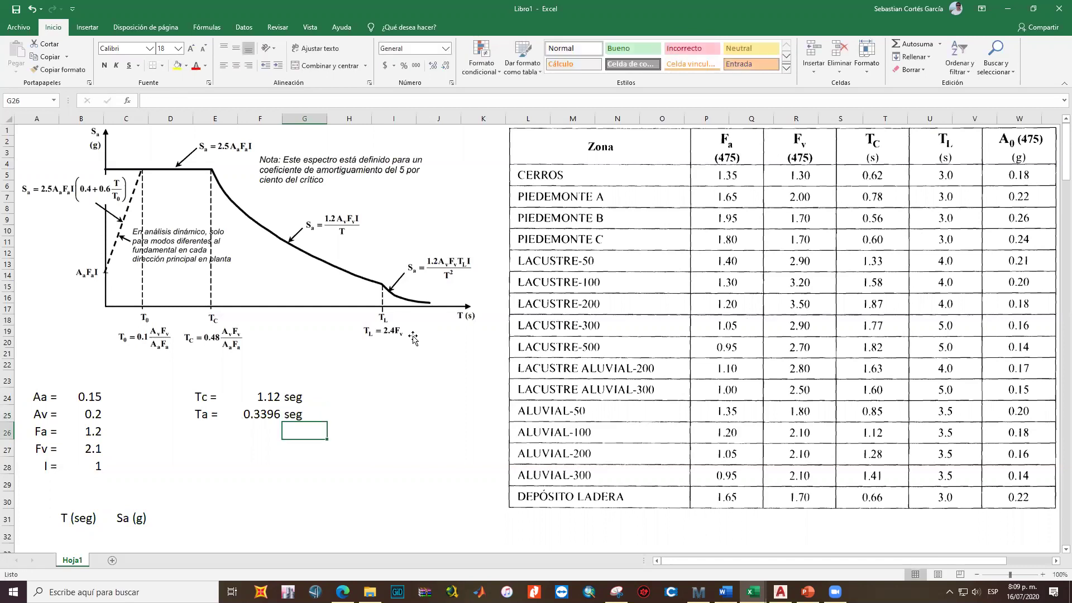
{"action": "left_click", "coordinate": [263, 402]}
{"action": "left_click", "coordinate": [262, 408]}
{"action": "left_click", "coordinate": [268, 398]}
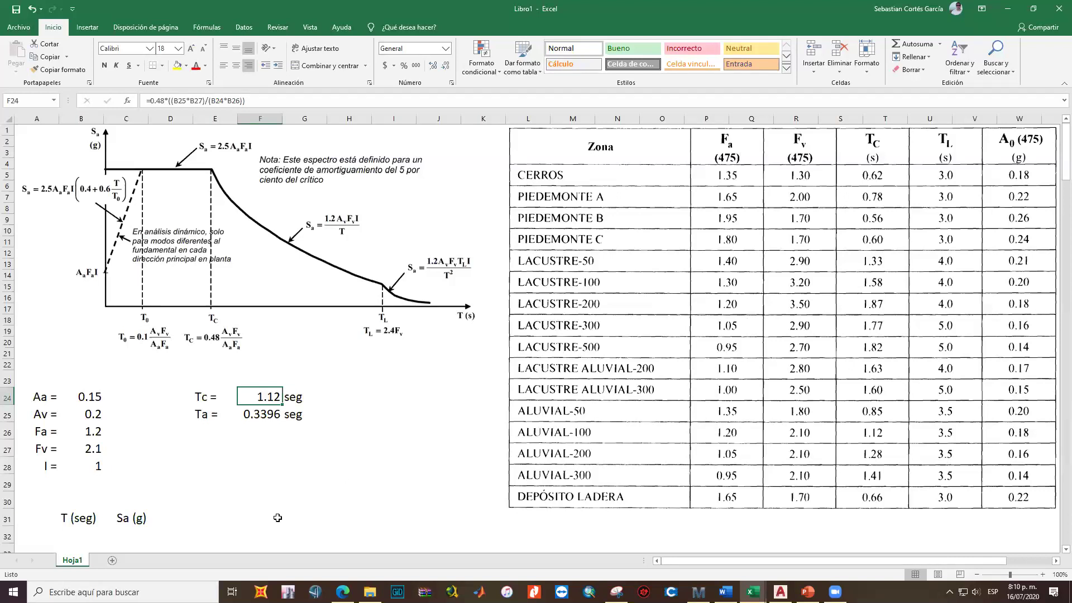
{"action": "left_click", "coordinate": [262, 416]}
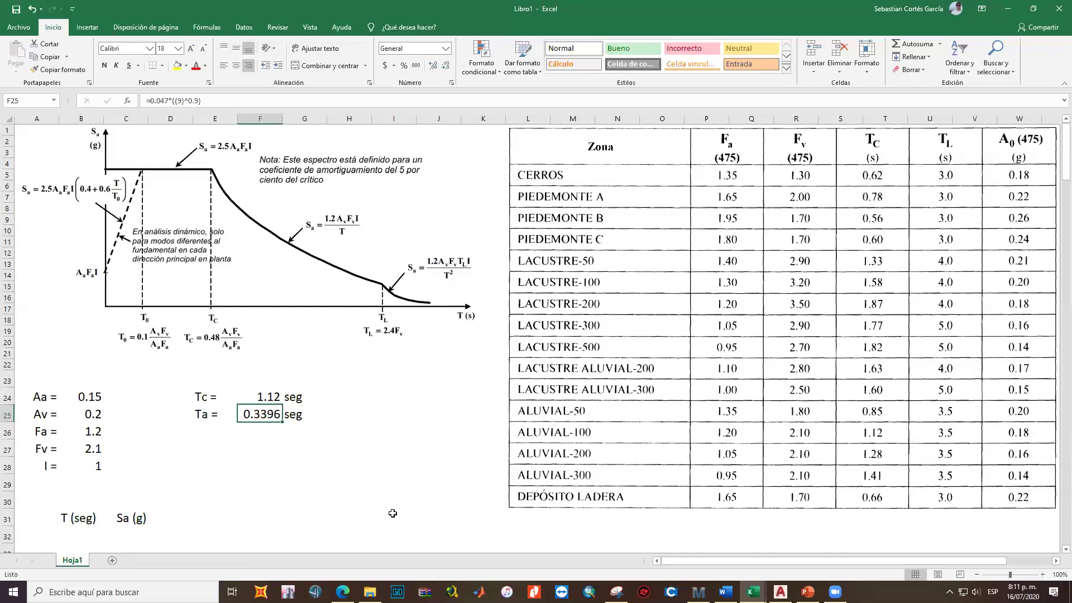
{"action": "left_click", "coordinate": [269, 401]}
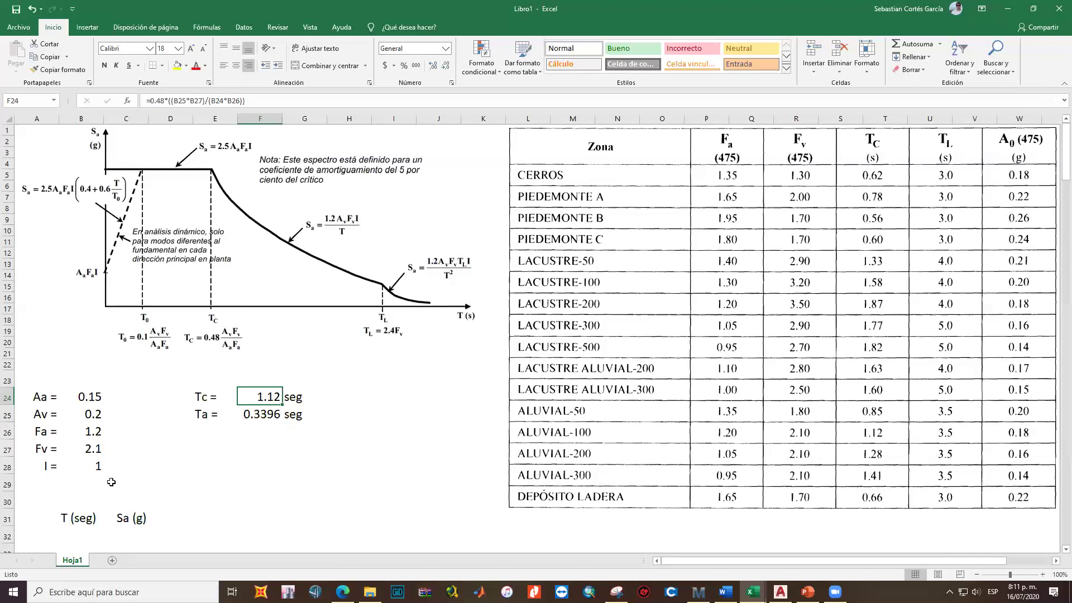
Enter the soil zone label ALUVIA - 100 in A23 and copy the parameter label's formatting to A23:C23
{"action": "left_click", "coordinate": [39, 378]}
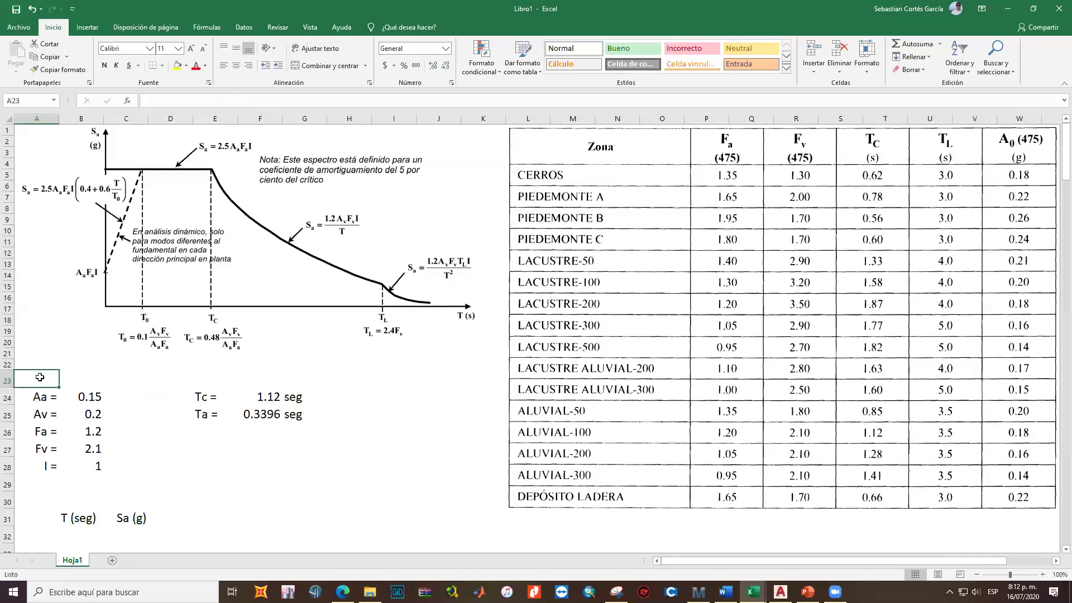
{"action": "type", "text": "ALUVIA - 100"}
{"action": "key", "text": "Return"}
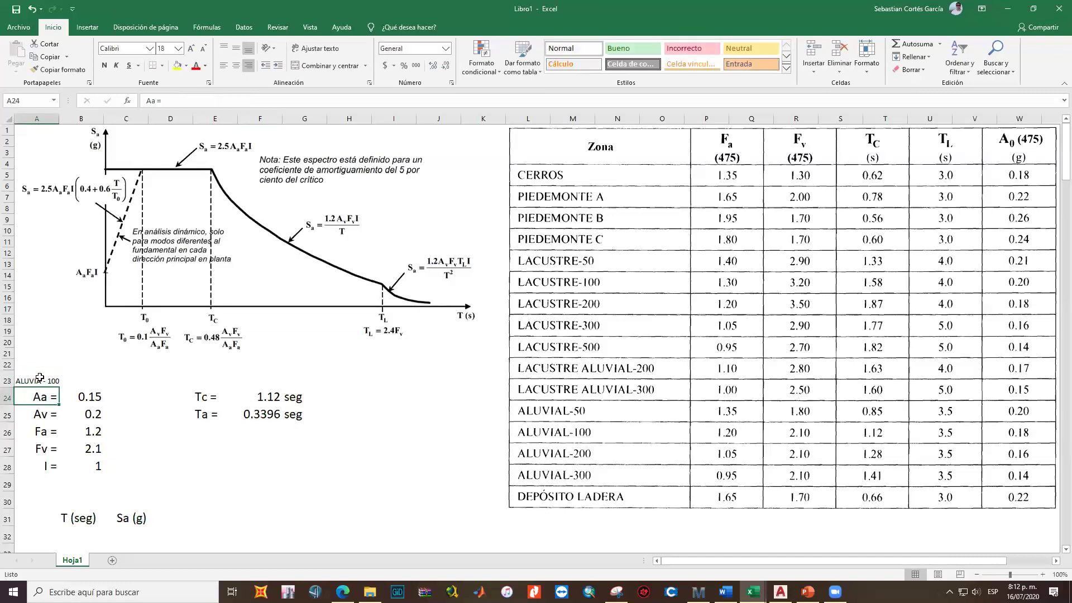
{"action": "left_click", "coordinate": [41, 69]}
{"action": "left_click", "coordinate": [62, 382]}
{"action": "left_click_drag", "start_coordinate": [62, 382], "coordinate": [140, 380]}
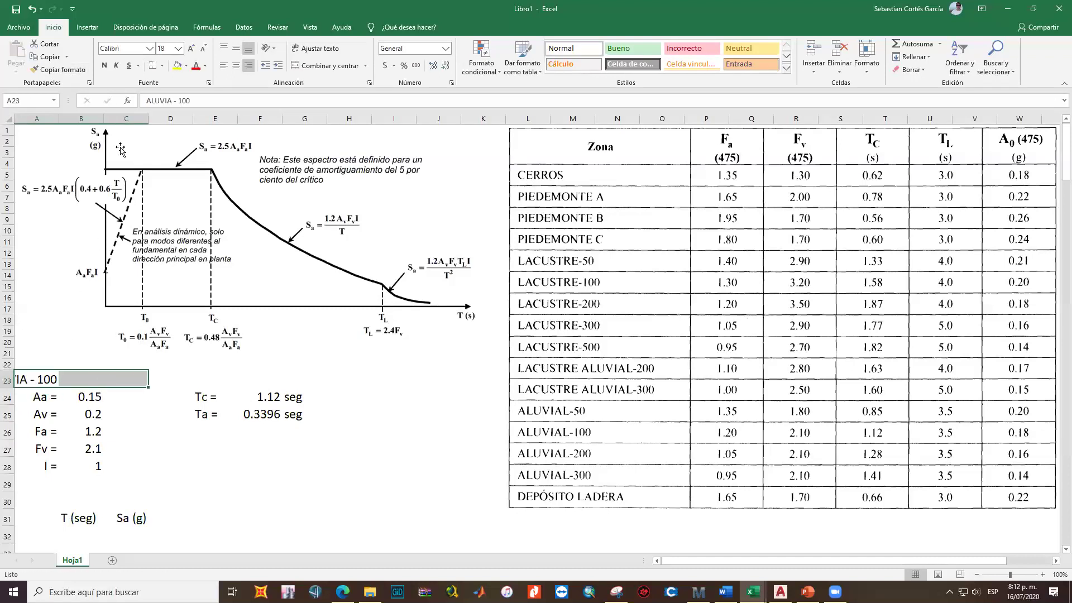
Merge and center the soil zone label across A23:C23
{"action": "left_click", "coordinate": [321, 66]}
{"action": "left_click", "coordinate": [227, 465]}
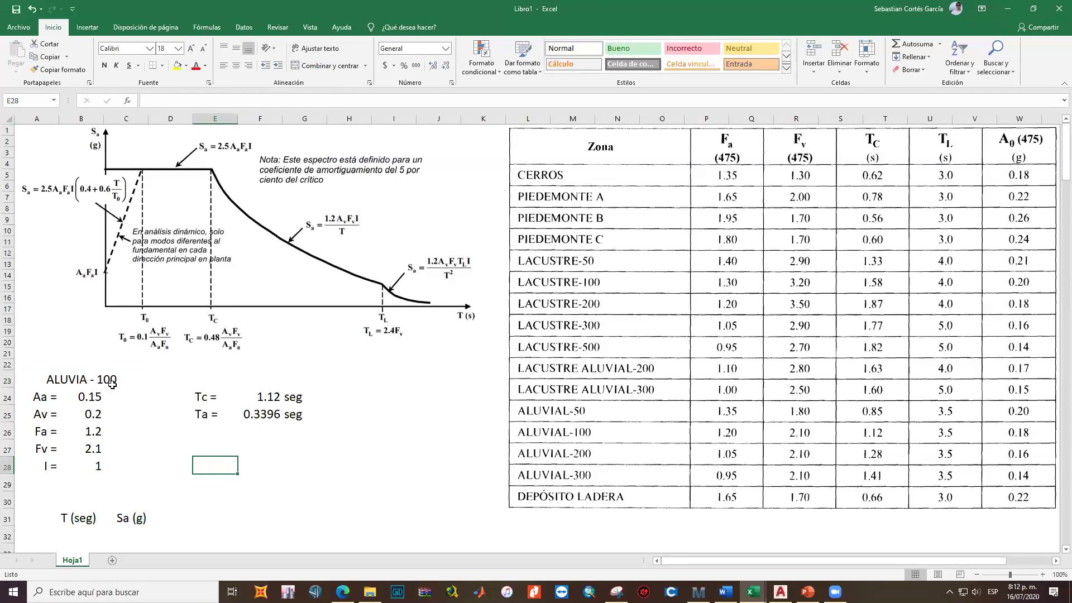
Open the Ta formula in F25 for editing and compare its terms with equation A.4.2-3 in the NSR-10 PDF, returning to Excel
{"action": "left_click", "coordinate": [212, 415]}
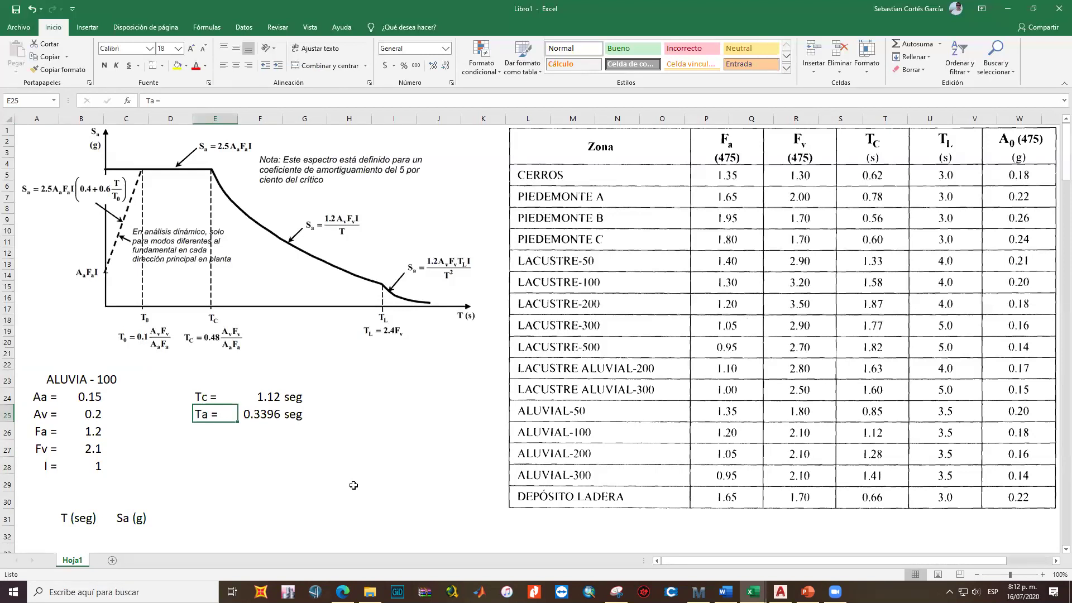
{"action": "key", "text": "Right"}
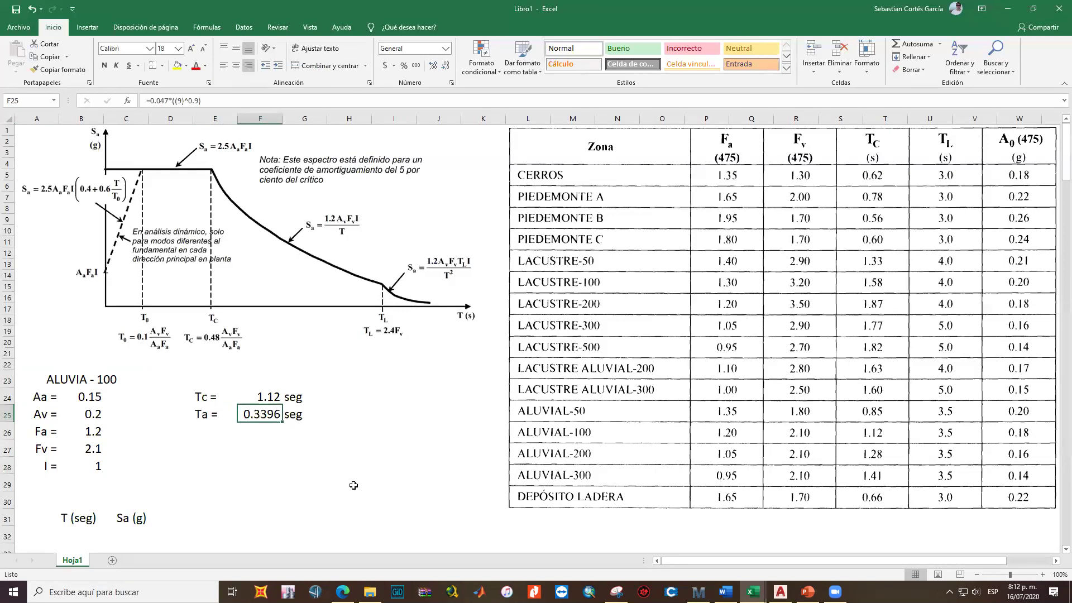
{"action": "left_click", "coordinate": [224, 99]}
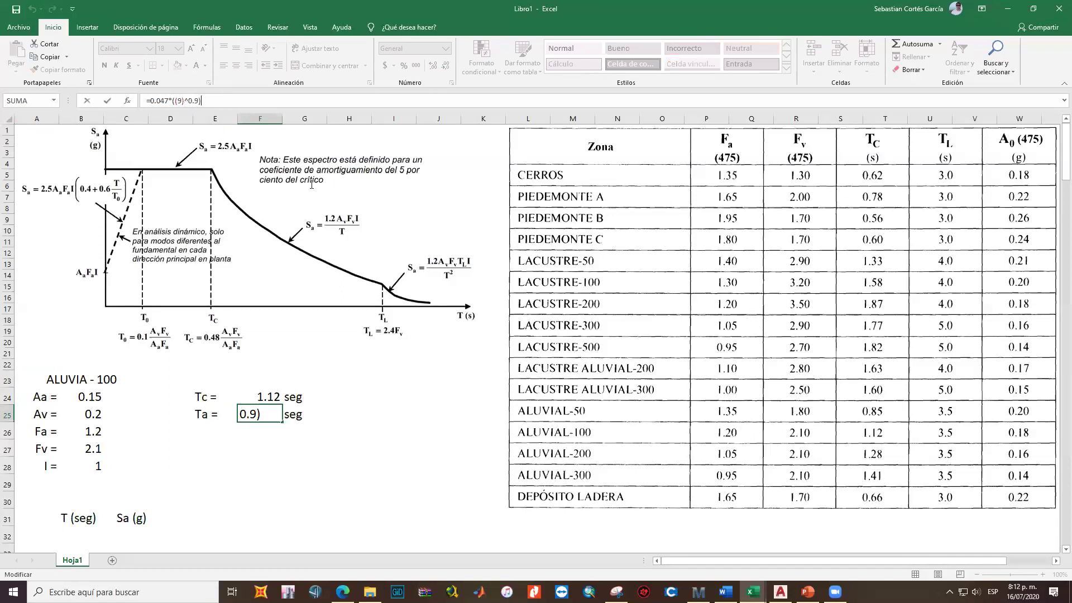
{"action": "key", "text": "alt+Tab"}
{"action": "double_click", "coordinate": [241, 163]}
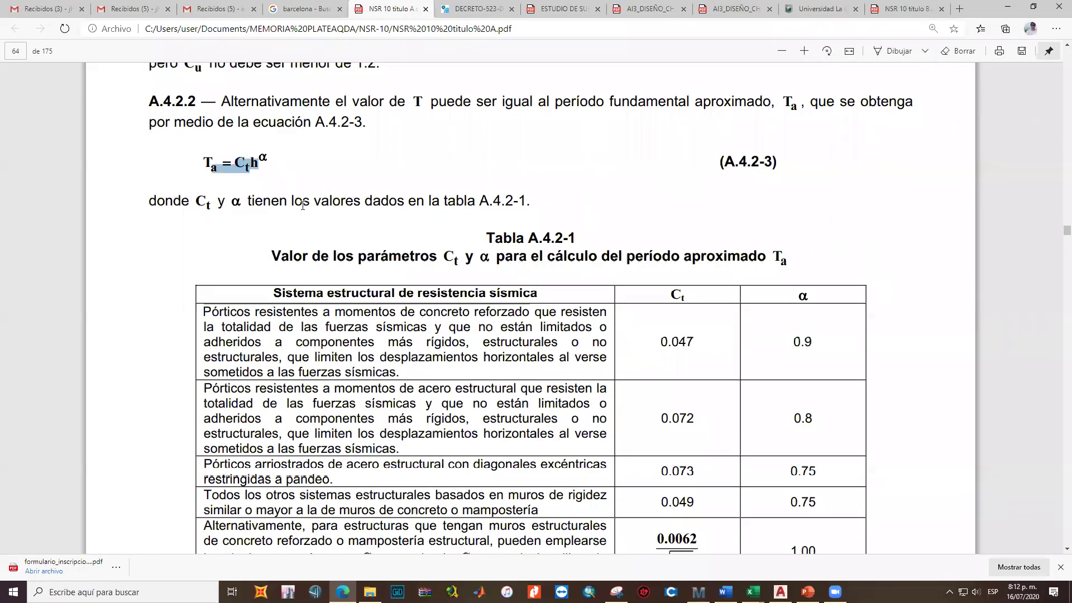
{"action": "left_click", "coordinate": [687, 354]}
{"action": "double_click", "coordinate": [254, 162]}
{"action": "left_click_drag", "start_coordinate": [254, 163], "coordinate": [259, 163]}
{"action": "key", "text": "alt+Tab"}
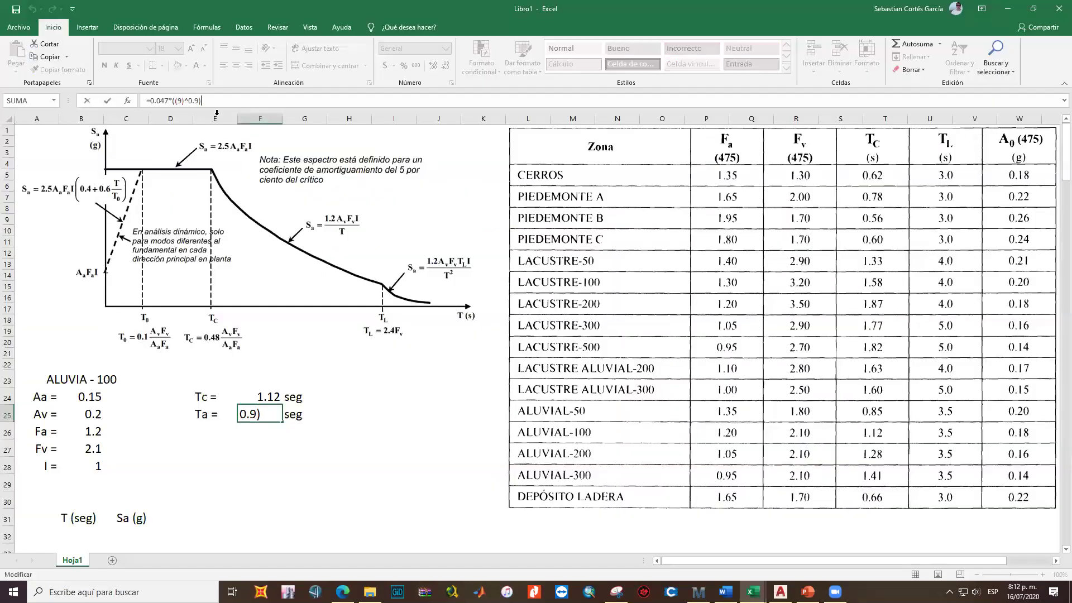
Check the height and exponent in the F25 formula against α in Table A.4.2-1 of the PDF, and close the formula in Excel
{"action": "left_click", "coordinate": [180, 101]}
{"action": "type", "text": ")"}
{"action": "key", "text": "alt+Tab"}
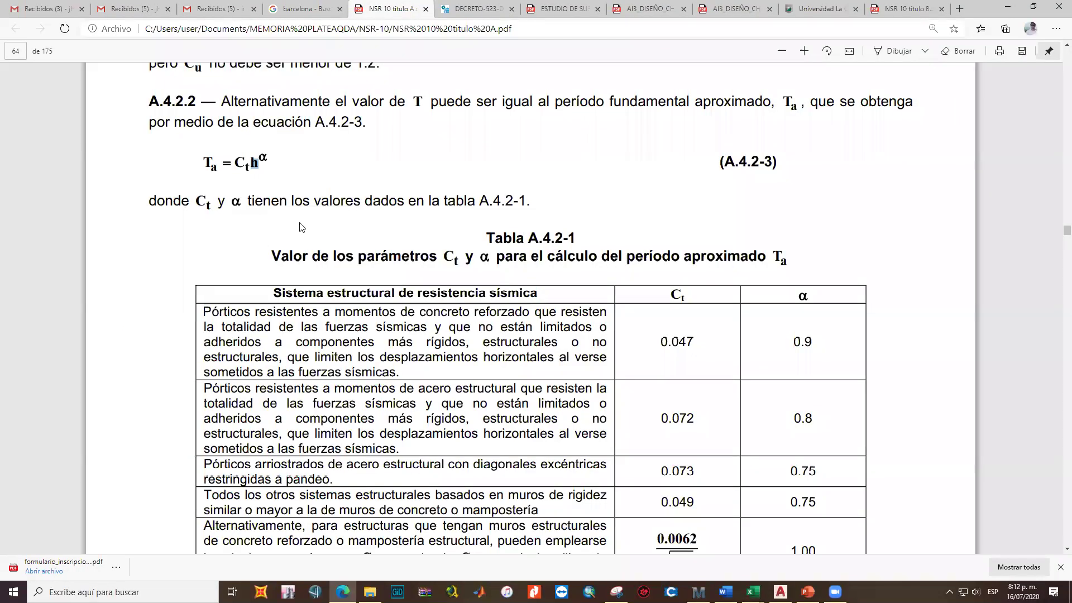
{"action": "left_click_drag", "start_coordinate": [791, 340], "coordinate": [825, 352]}
{"action": "left_click", "coordinate": [836, 363]}
{"action": "key", "text": "alt+Tab"}
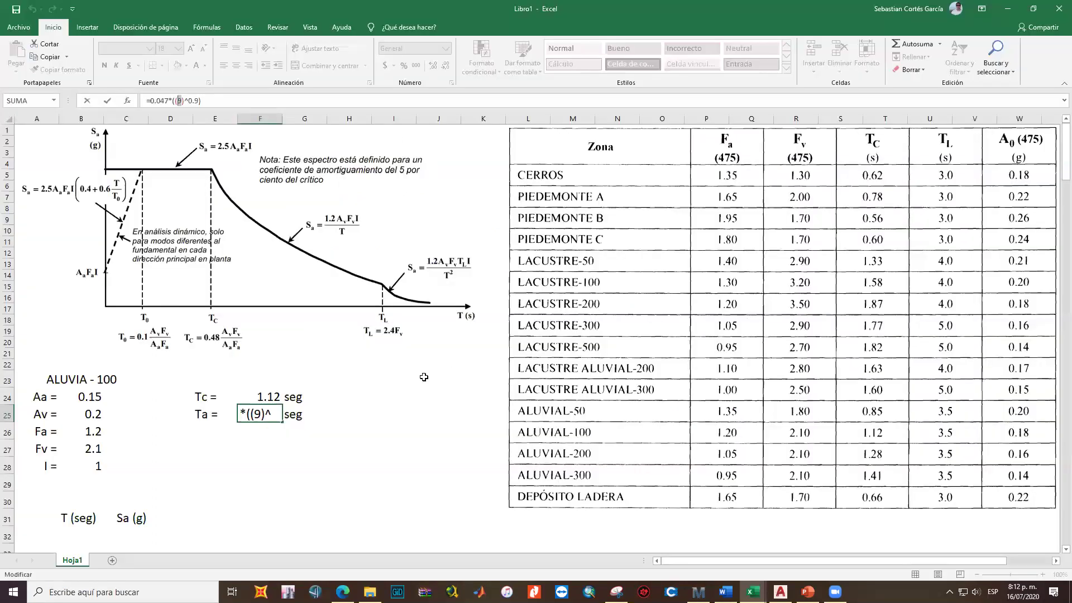
{"action": "key", "text": "Return"}
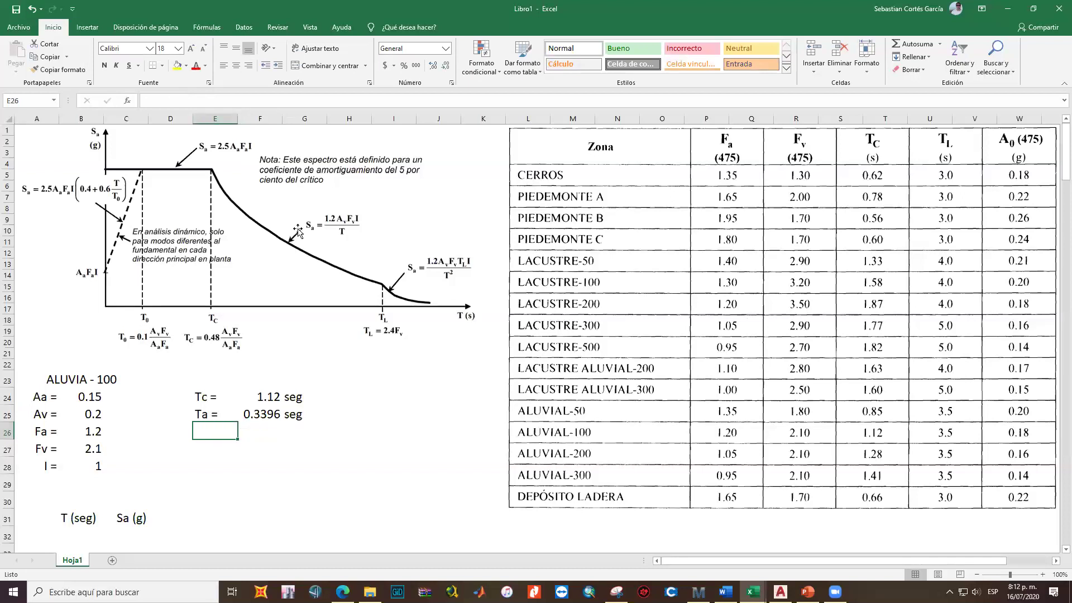
Switch to the NSR-10 PDF, examine the alternative approximate period equation A.4.2-5, Ta = 0.1N, and return to Excel
{"action": "left_click", "coordinate": [263, 407]}
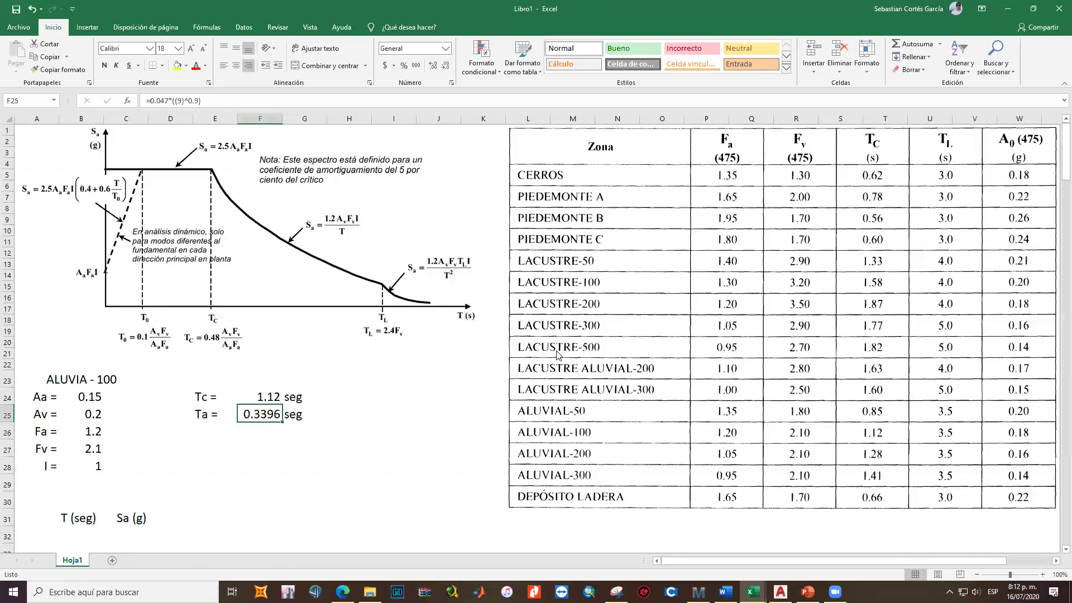
{"action": "key", "text": "alt+Tab"}
{"action": "scroll", "coordinate": [524, 330], "scroll_direction": "down", "scroll_amount": 2}
{"action": "scroll", "coordinate": [524, 330], "scroll_direction": "down", "scroll_amount": 10}
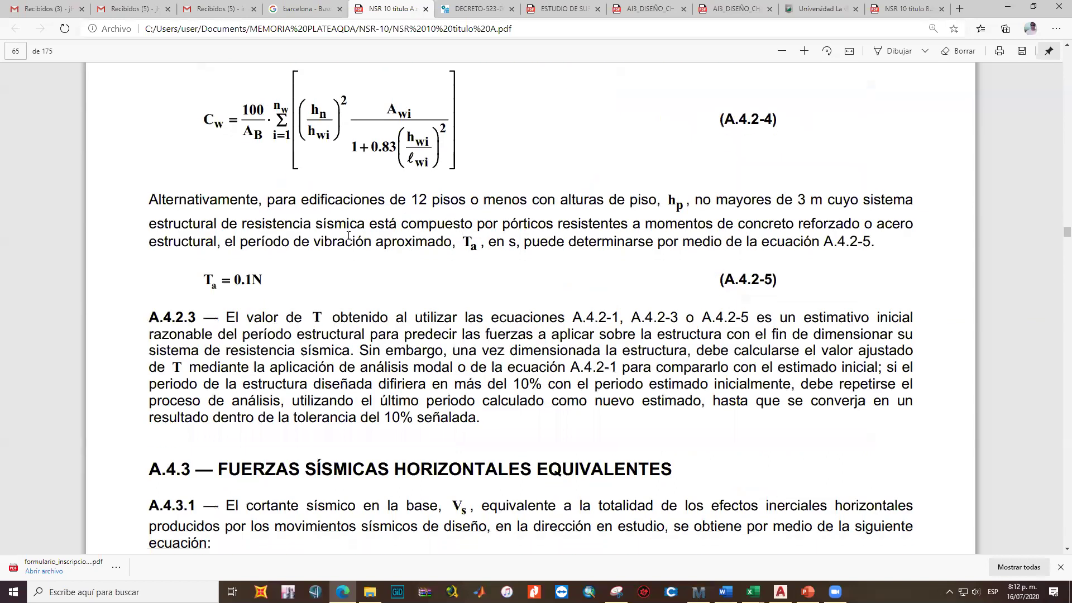
{"action": "left_click_drag", "start_coordinate": [202, 280], "coordinate": [262, 280]}
{"action": "left_click", "coordinate": [238, 279]}
{"action": "left_click_drag", "start_coordinate": [204, 279], "coordinate": [349, 293]}
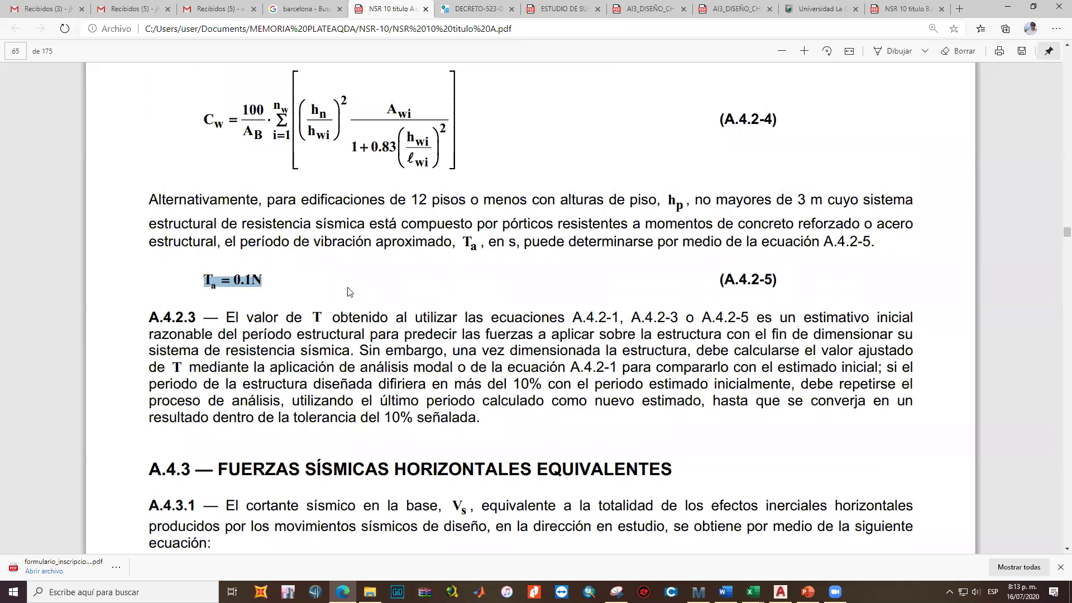
{"action": "left_click", "coordinate": [350, 292]}
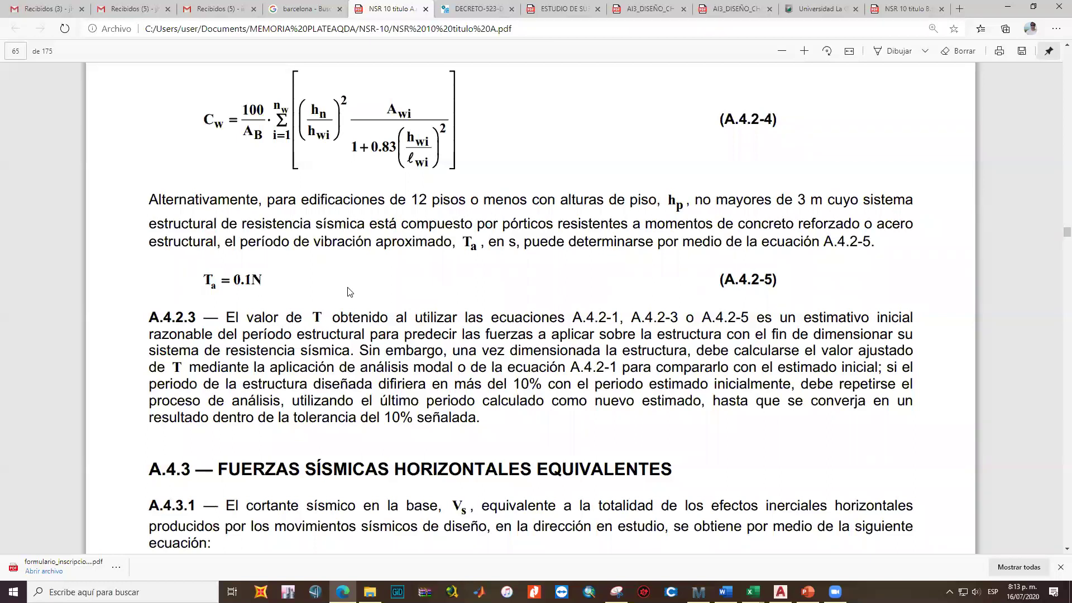
{"action": "key", "text": "alt+Tab"}
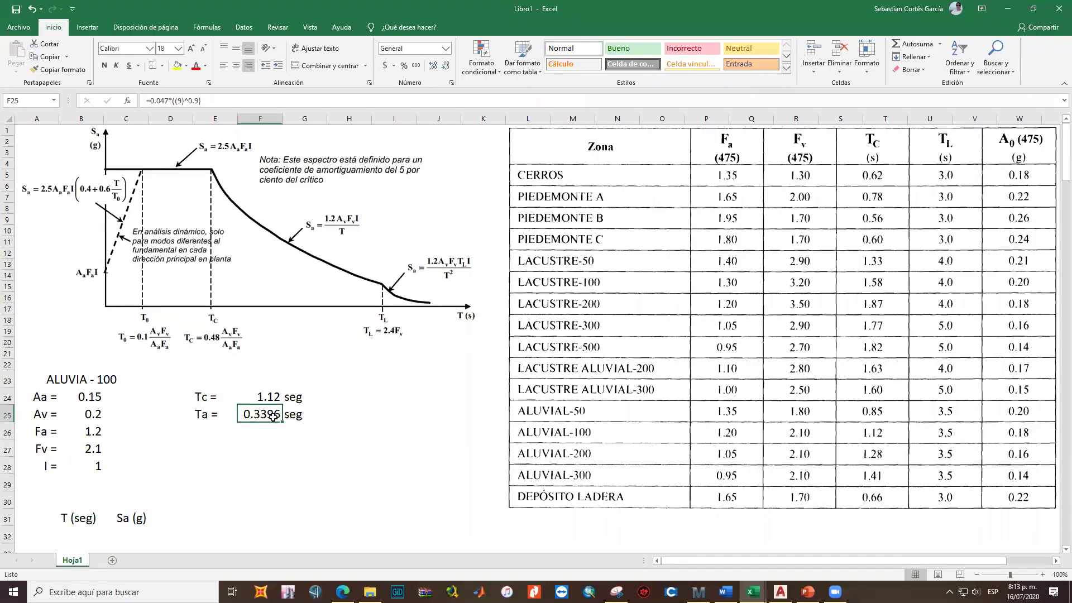
Compare the Tc and Ta values in F24 and F25 with equation A.4.2-5 in the PDF and with the spectrum diagram in Excel
{"action": "left_click", "coordinate": [262, 398]}
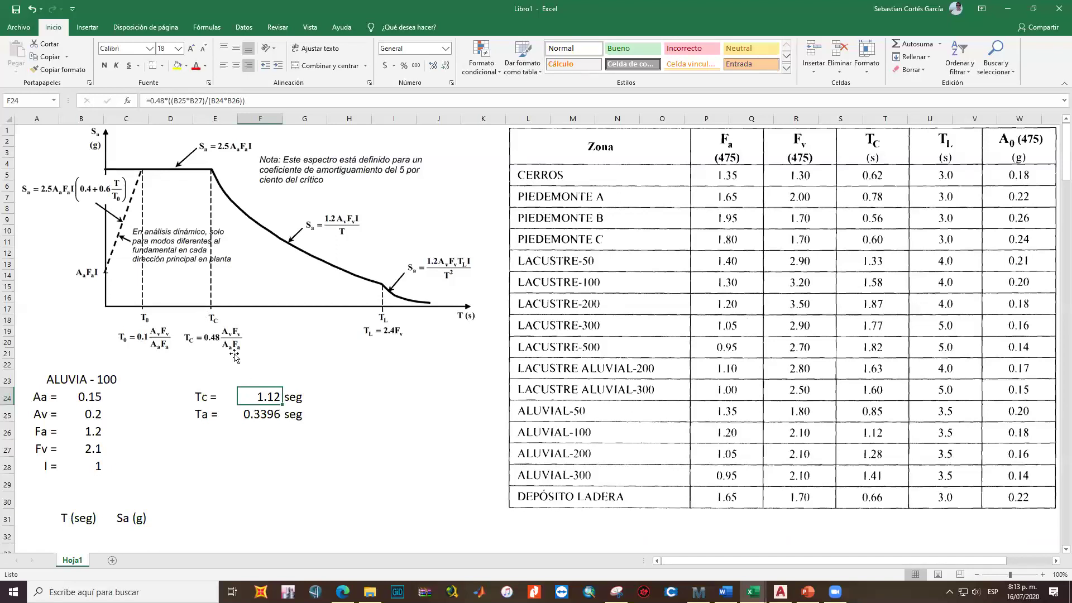
{"action": "key", "text": "alt+Tab"}
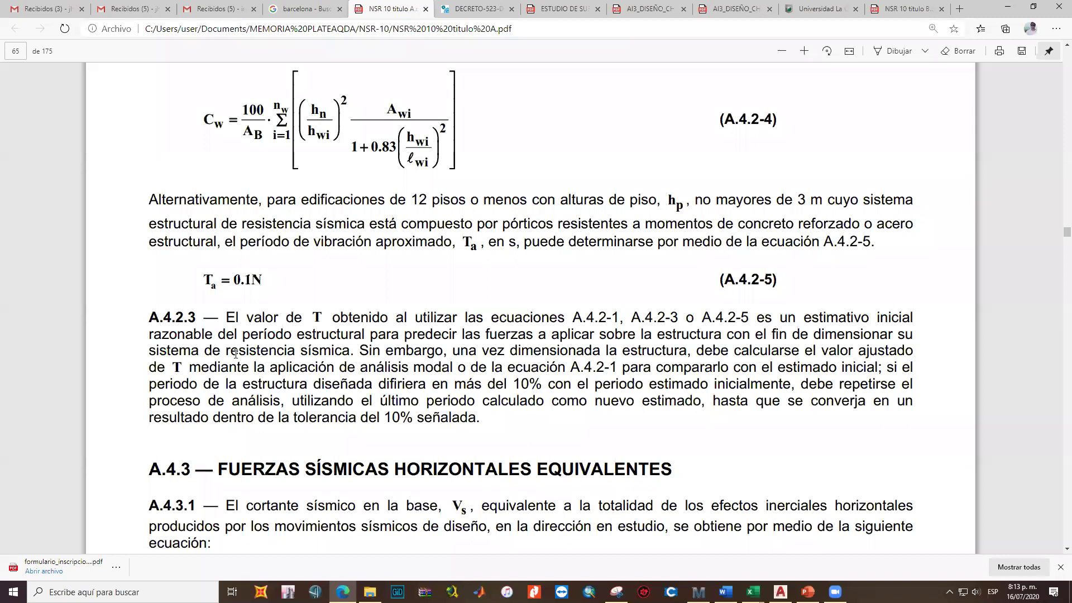
{"action": "key", "text": "alt+Tab"}
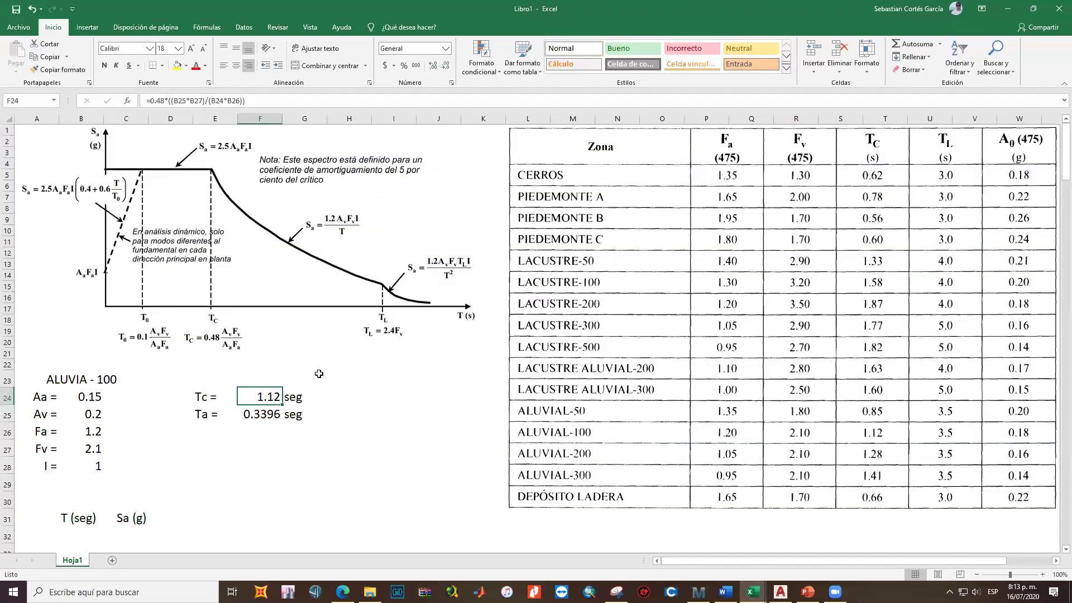
{"action": "key", "text": "alt+Tab"}
{"action": "left_click_drag", "start_coordinate": [205, 277], "coordinate": [262, 281]}
{"action": "key", "text": "alt+Tab"}
{"action": "key", "text": "alt+Tab"}
{"action": "left_click", "coordinate": [293, 296]}
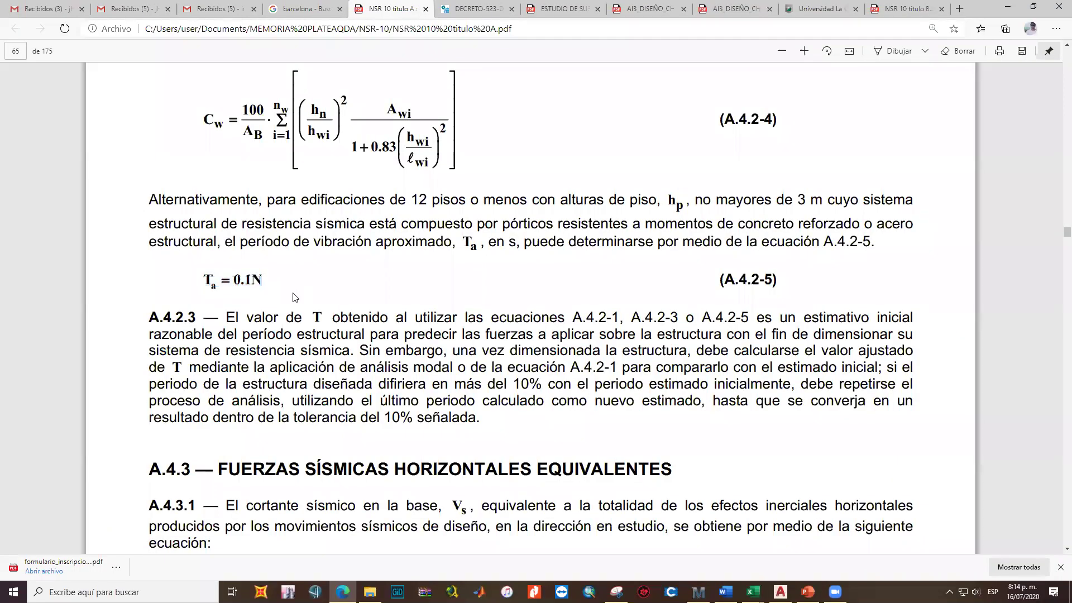
{"action": "left_click_drag", "start_coordinate": [196, 280], "coordinate": [347, 288]}
{"action": "left_click", "coordinate": [346, 290]}
{"action": "key", "text": "alt+Tab"}
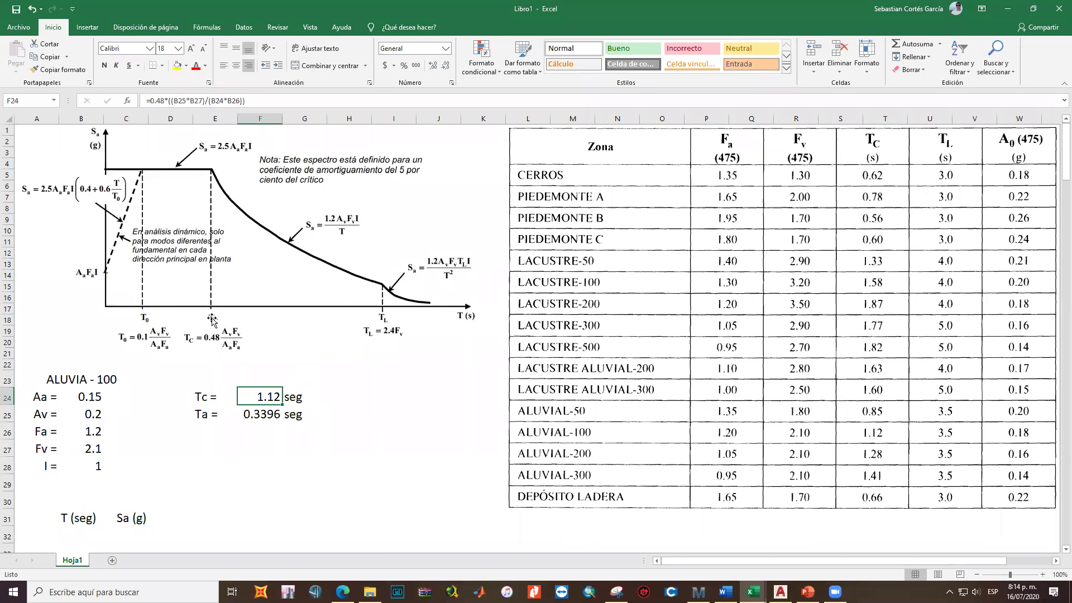
{"action": "key", "text": "Right"}
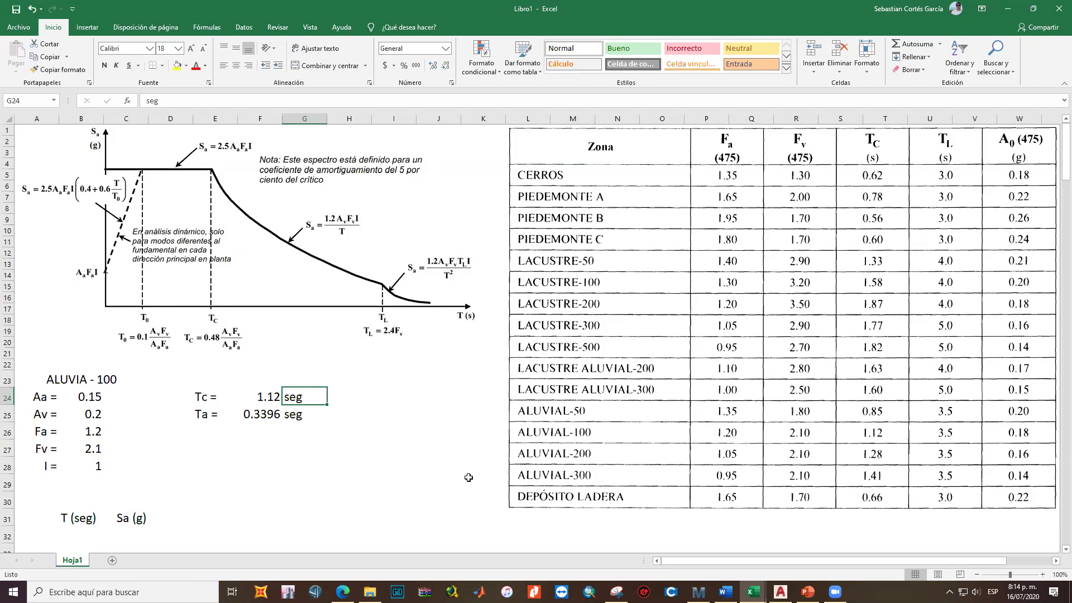
{"action": "left_click", "coordinate": [240, 421]}
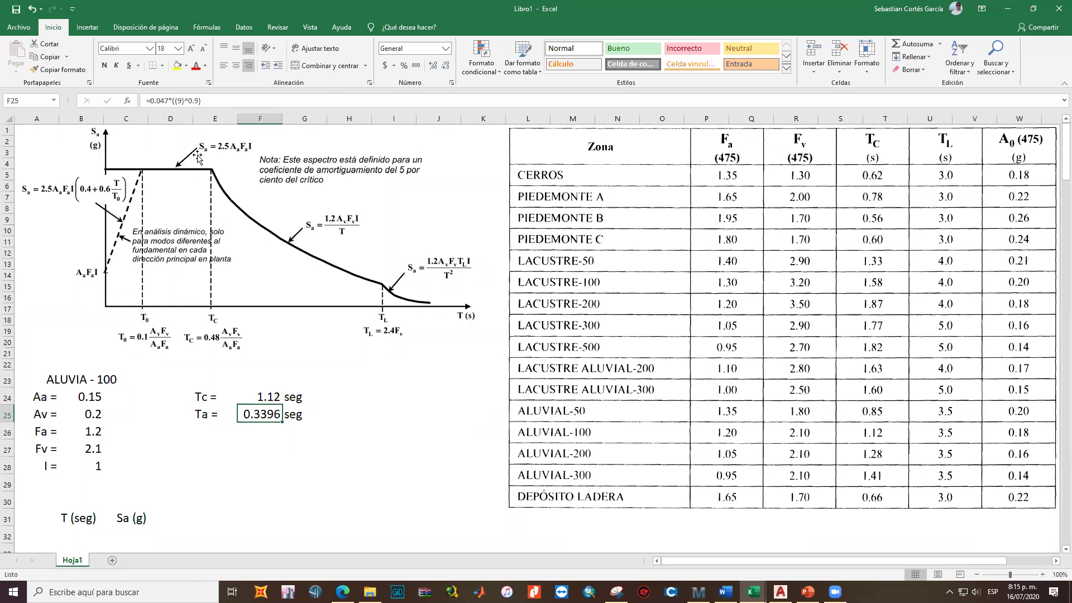
Draw an ellipse about 6.59 cm wide and 1.69 cm high around the plateau of the spectrum diagram
{"action": "left_click", "coordinate": [194, 145]}
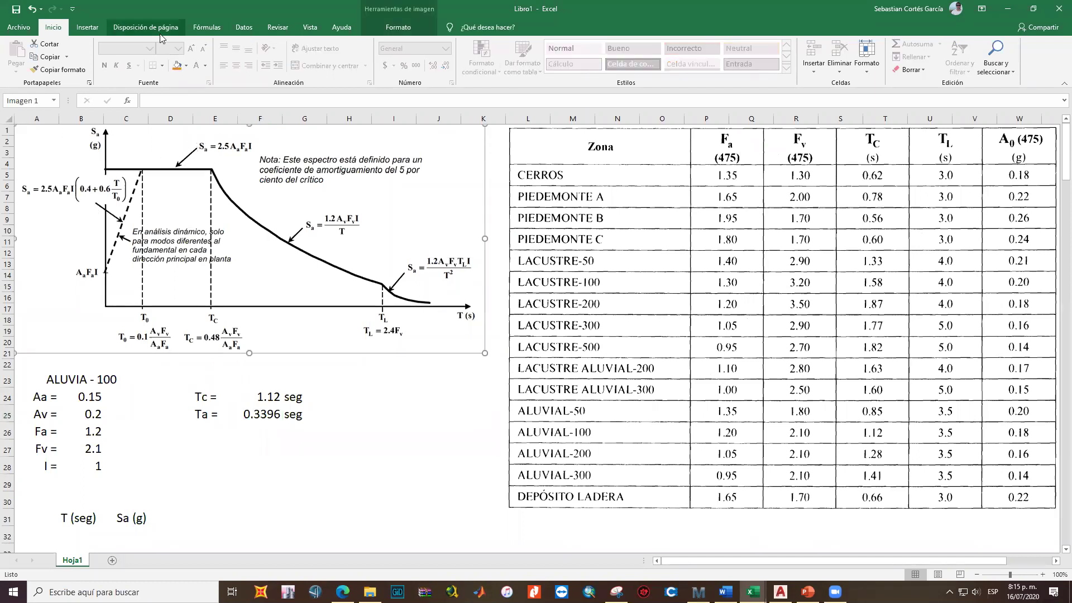
{"action": "left_click", "coordinate": [88, 30]}
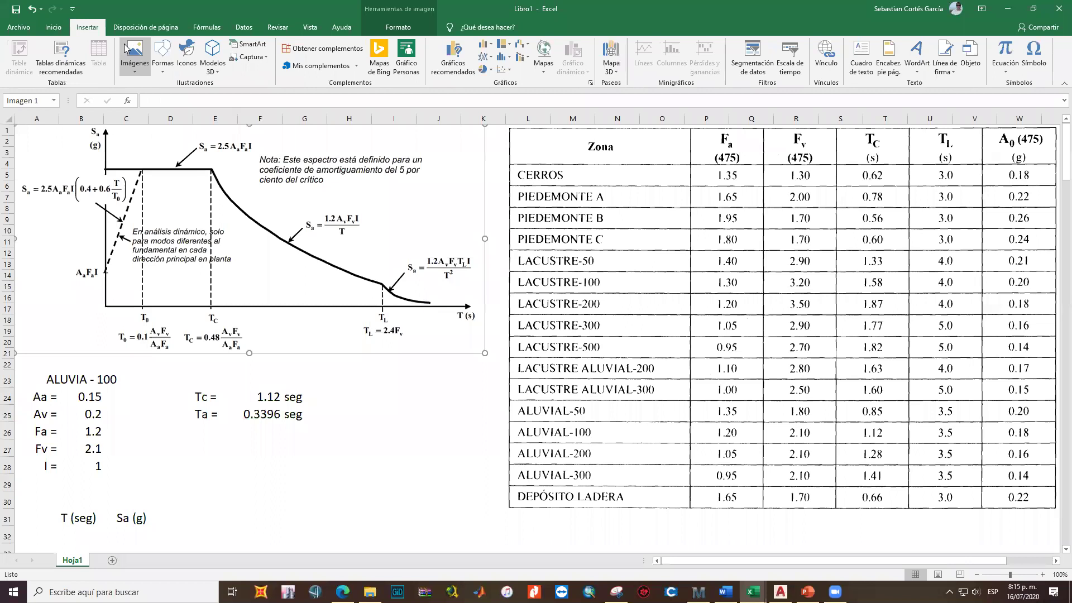
{"action": "left_click", "coordinate": [161, 66]}
{"action": "left_click", "coordinate": [160, 70]}
{"action": "left_click", "coordinate": [161, 70]}
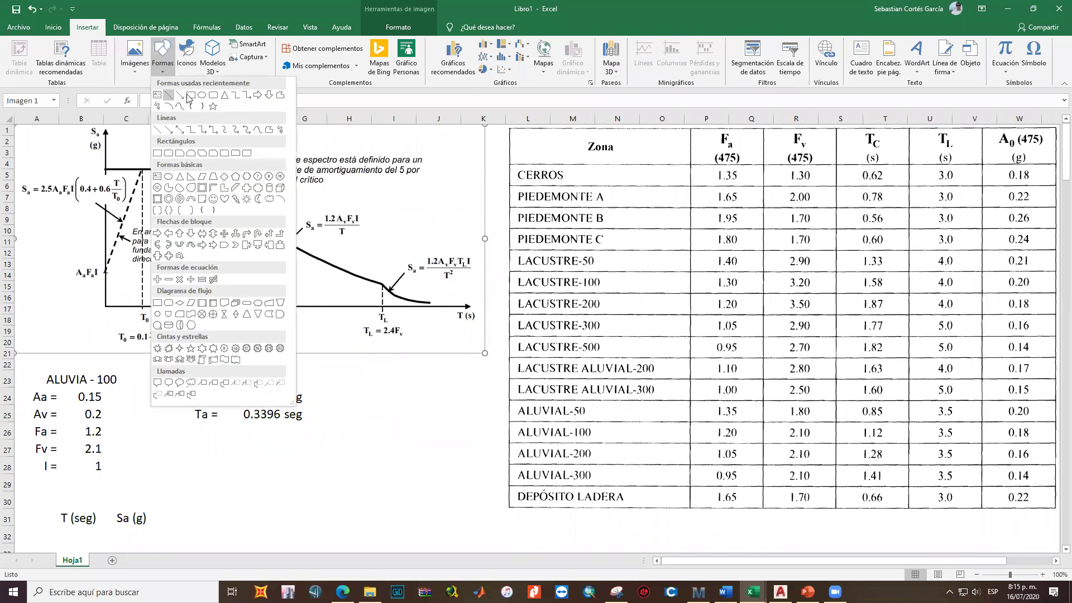
{"action": "left_click", "coordinate": [197, 97]}
{"action": "left_click_drag", "start_coordinate": [87, 156], "coordinate": [228, 193]}
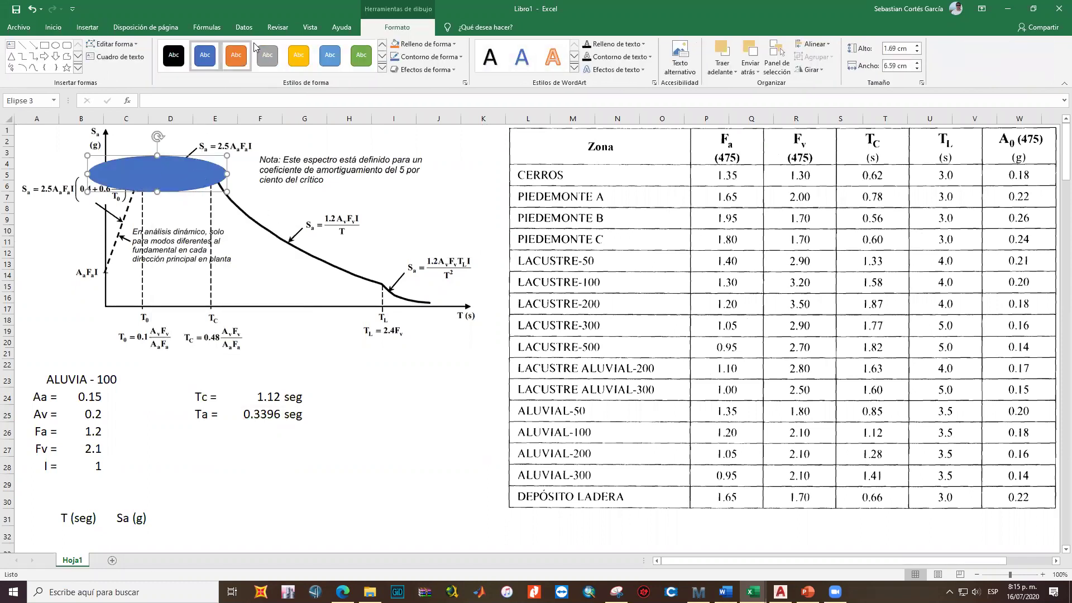
Remove the fill from the ellipse over the spectrum plateau
{"action": "left_click", "coordinate": [429, 56]}
{"action": "left_click", "coordinate": [429, 168]}
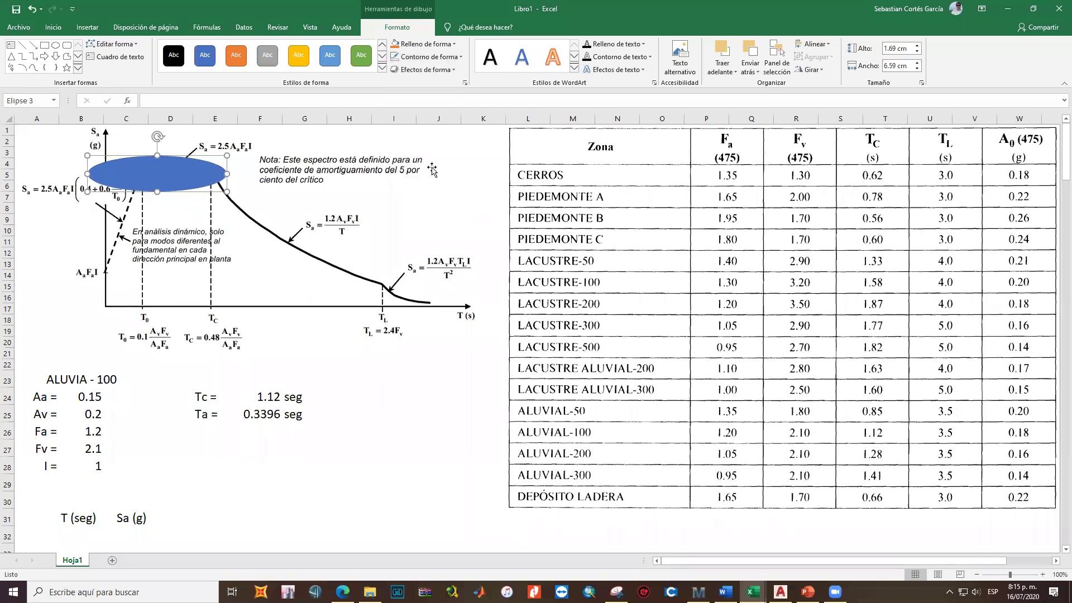
{"action": "left_click", "coordinate": [440, 57]}
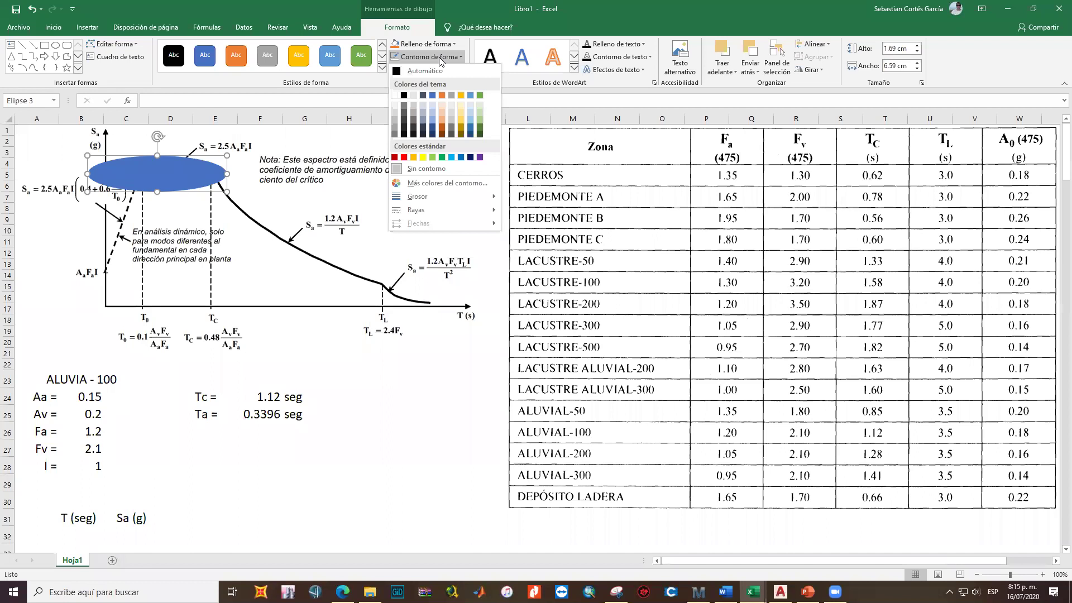
{"action": "mouse_move", "coordinate": [448, 197]}
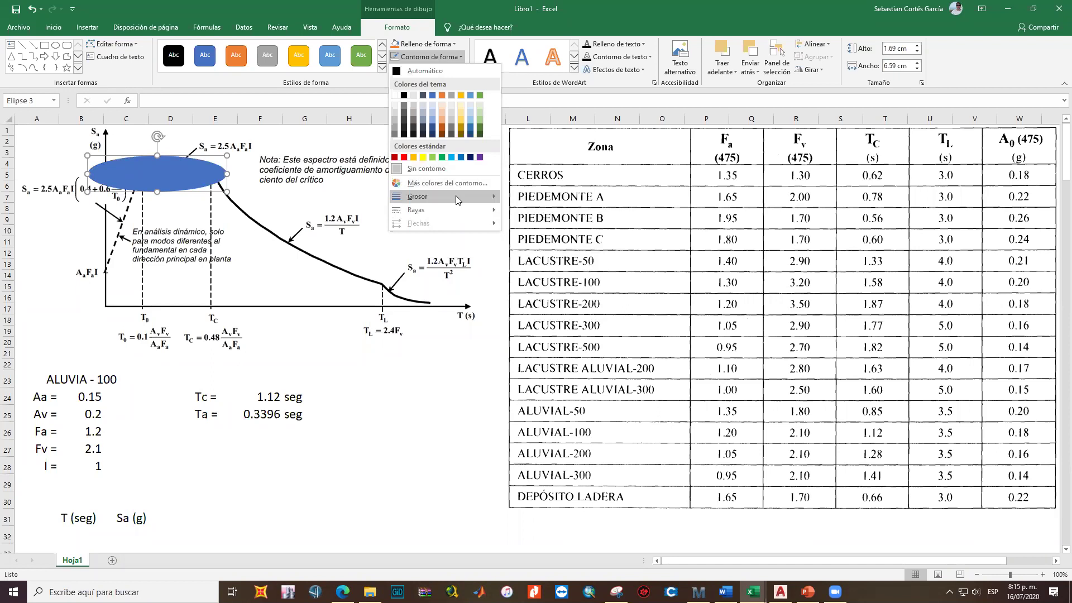
{"action": "left_click", "coordinate": [206, 198]}
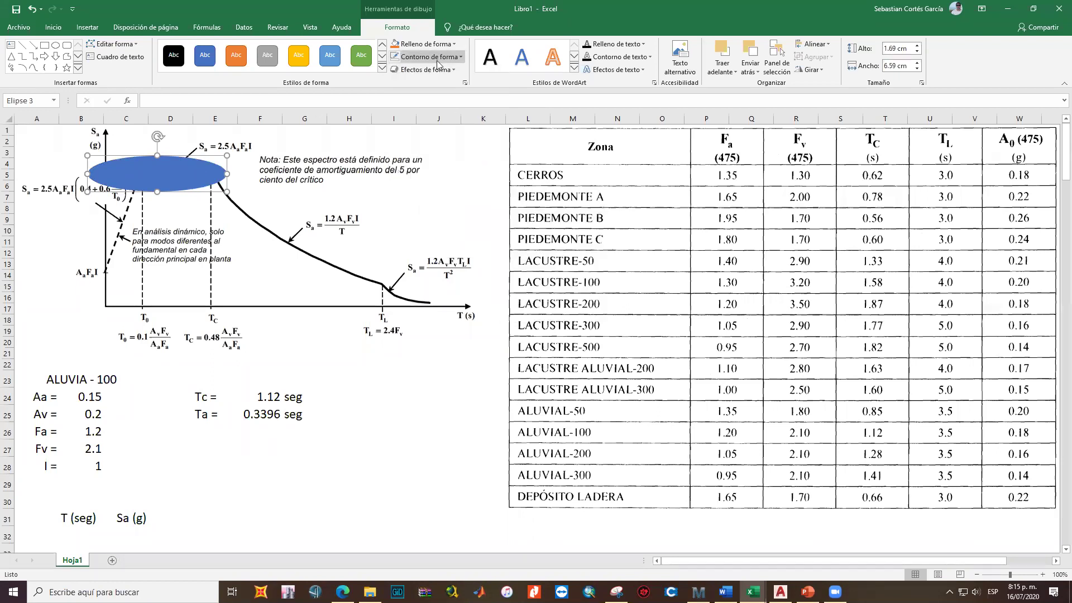
{"action": "left_click", "coordinate": [441, 44]}
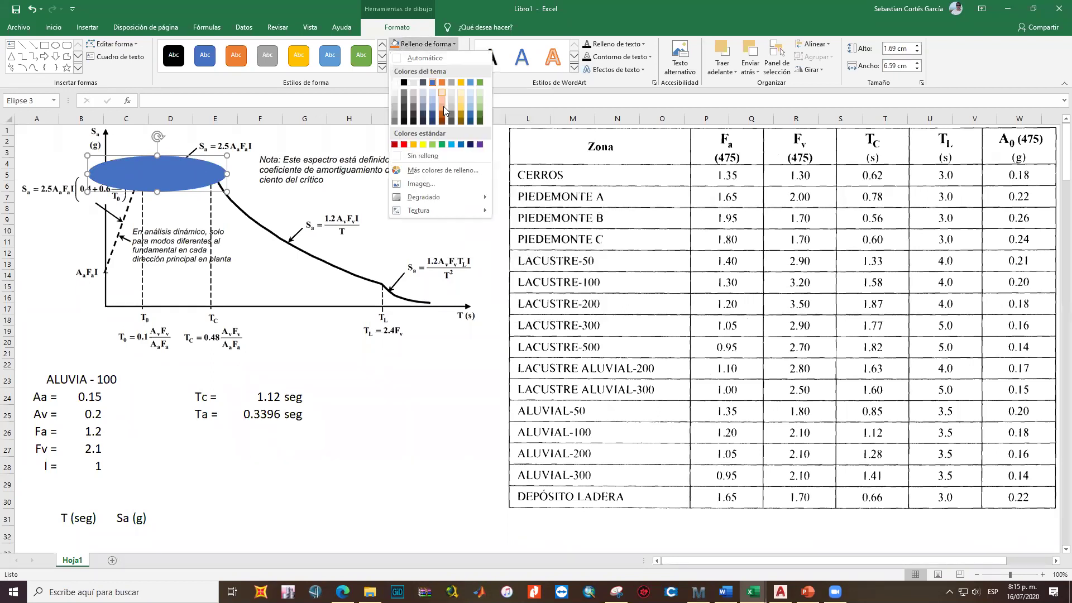
{"action": "left_click", "coordinate": [414, 158]}
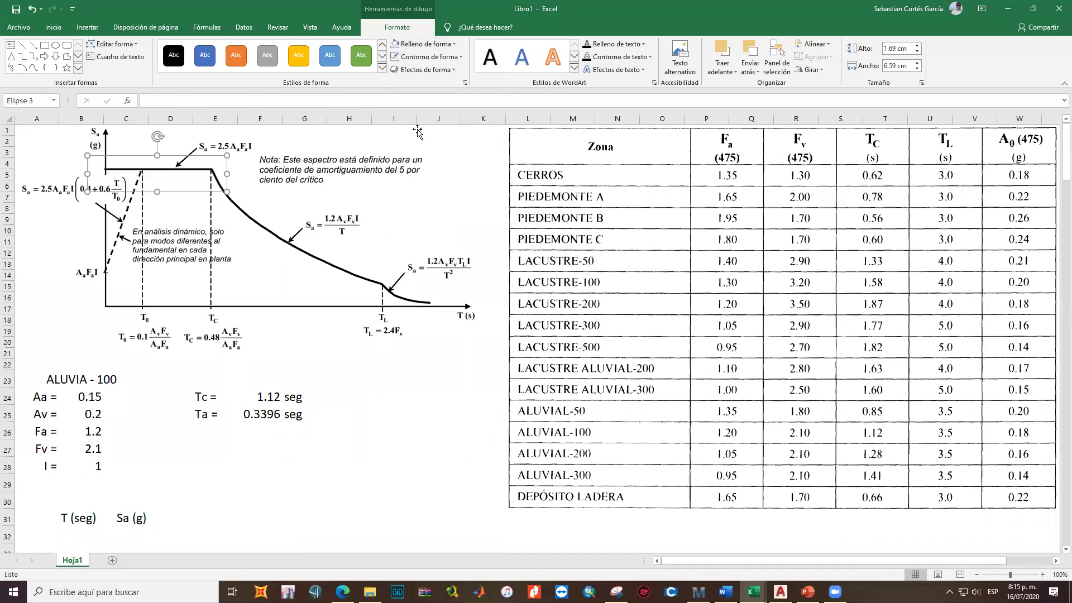
Give the plateau ellipse a light blue outline with a thickness of 6 pt
{"action": "left_click", "coordinate": [429, 56]}
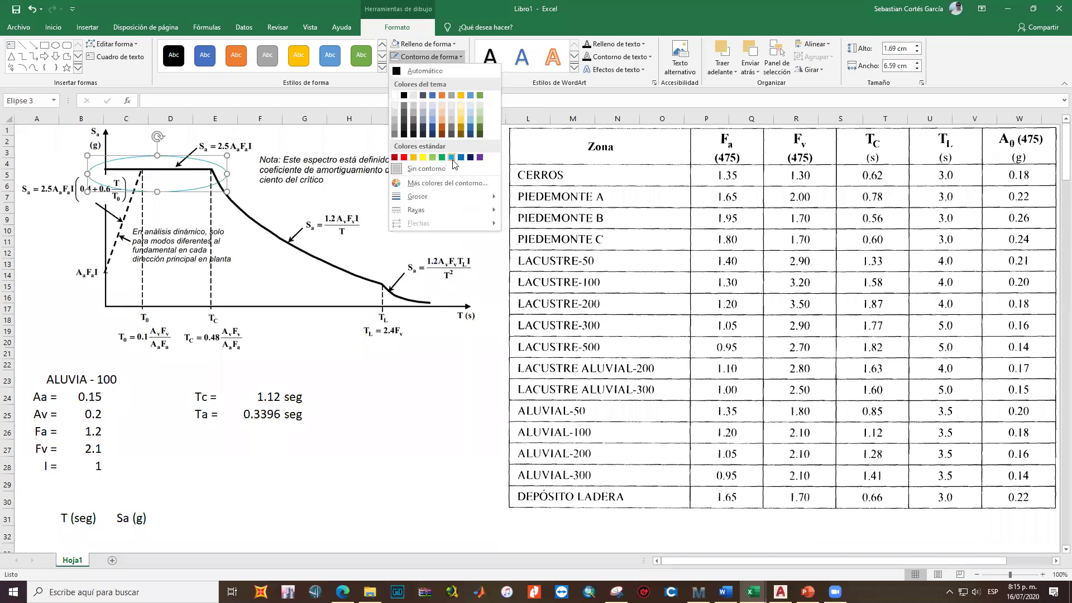
{"action": "left_click", "coordinate": [453, 159]}
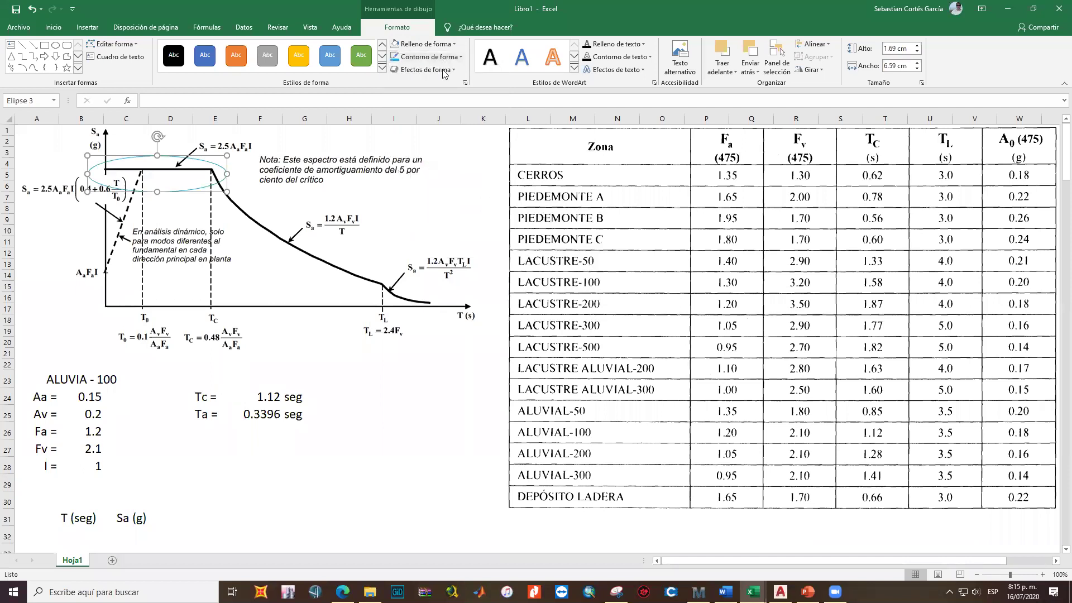
{"action": "left_click", "coordinate": [461, 57]}
{"action": "mouse_move", "coordinate": [454, 195]}
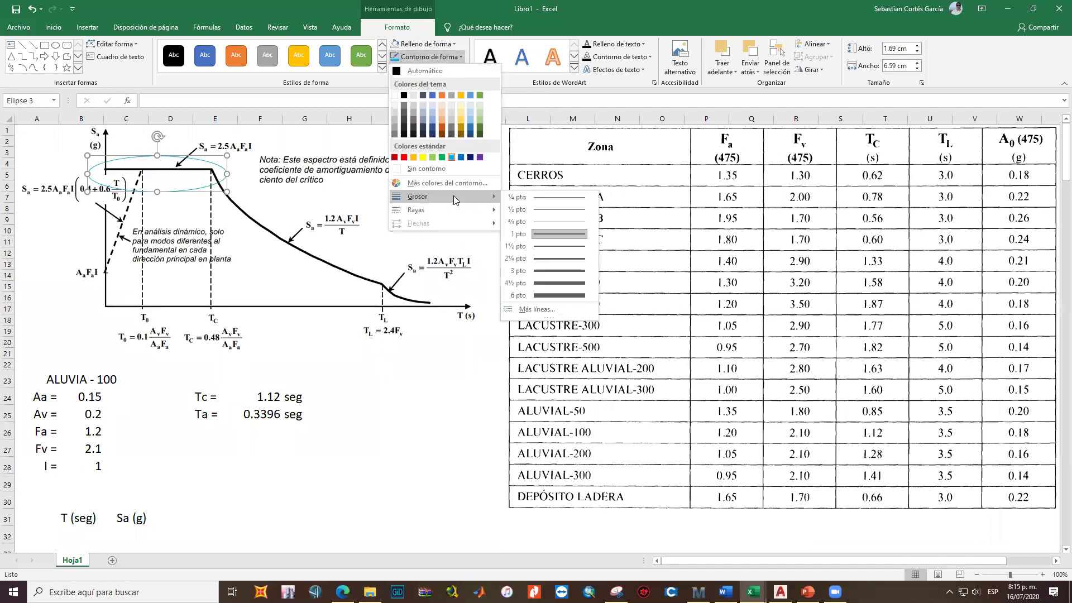
{"action": "left_click", "coordinate": [545, 296]}
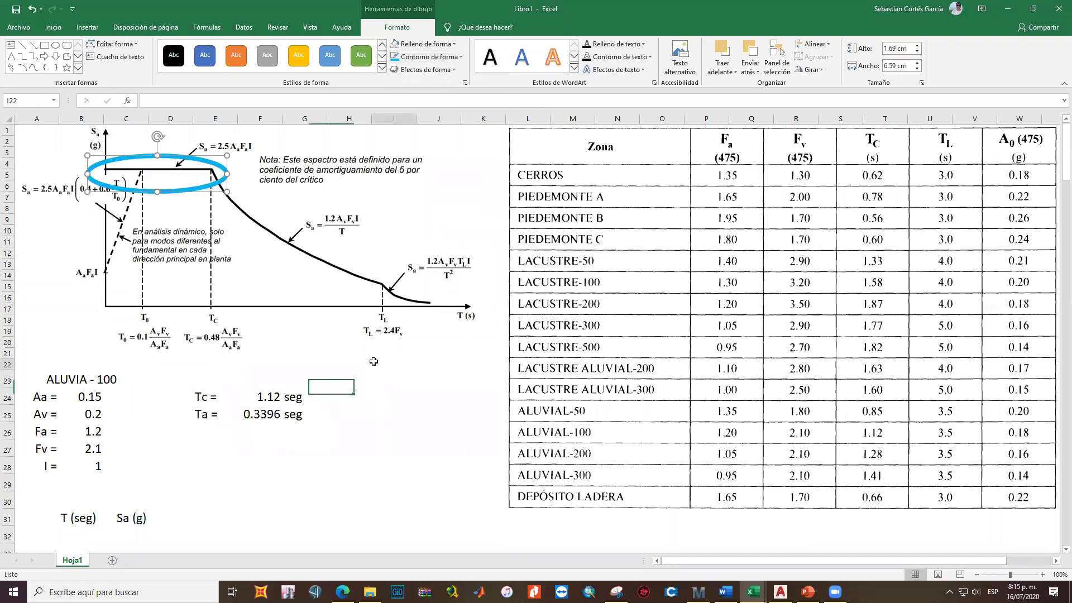
Check the Tc value in F24 against the 12-storey condition and equation A.4.2-5 in the NSR-10 PDF, and return to Excel
{"action": "left_click", "coordinate": [385, 366]}
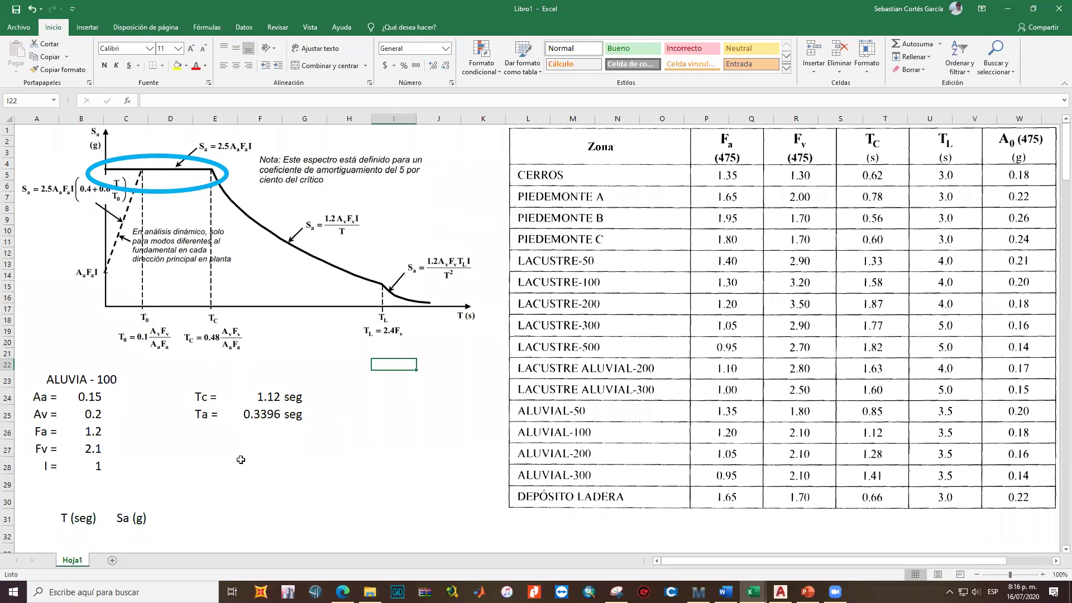
{"action": "left_click", "coordinate": [262, 397]}
{"action": "left_click", "coordinate": [347, 408]}
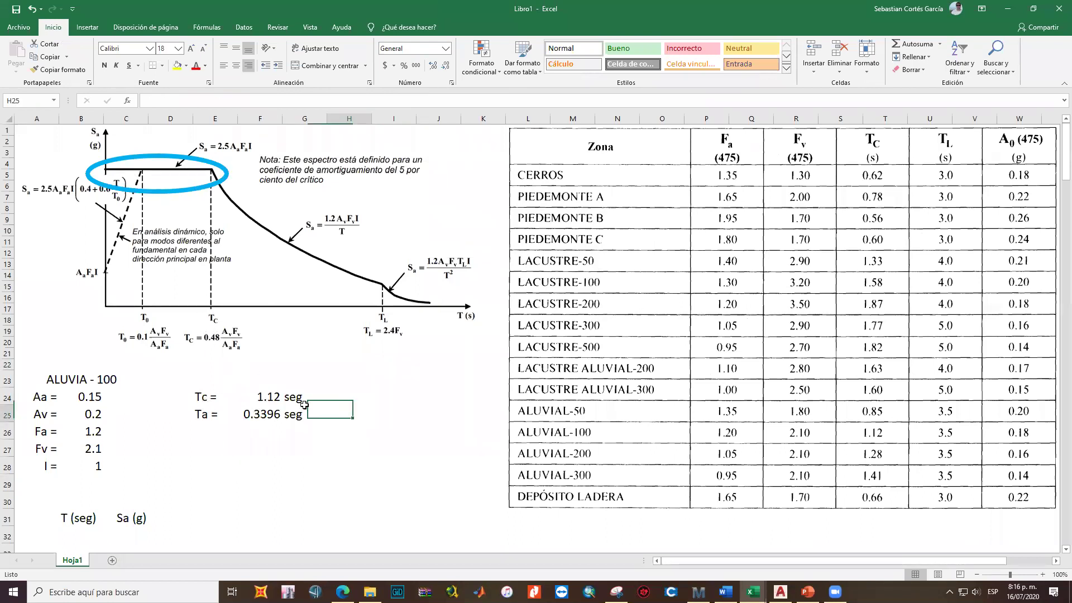
{"action": "left_click", "coordinate": [267, 397]}
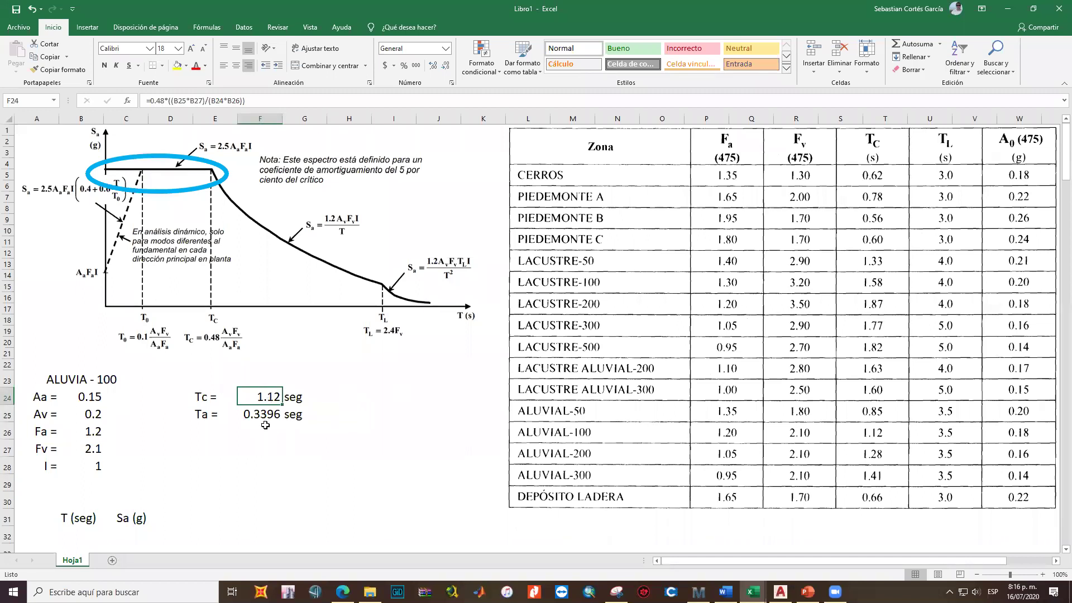
{"action": "left_click", "coordinate": [342, 592]}
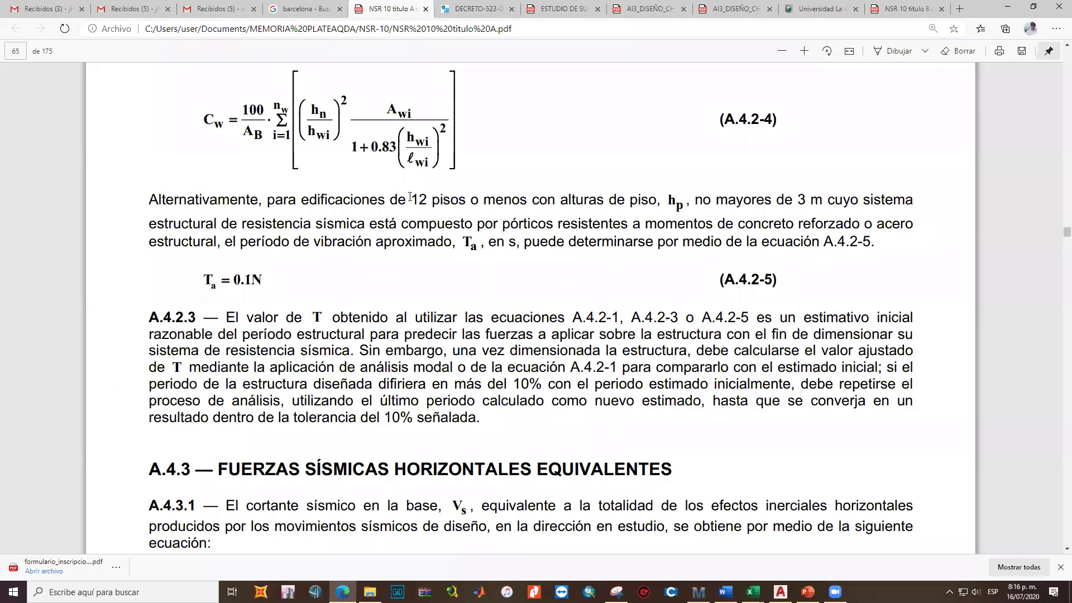
{"action": "left_click_drag", "start_coordinate": [412, 197], "coordinate": [488, 203]}
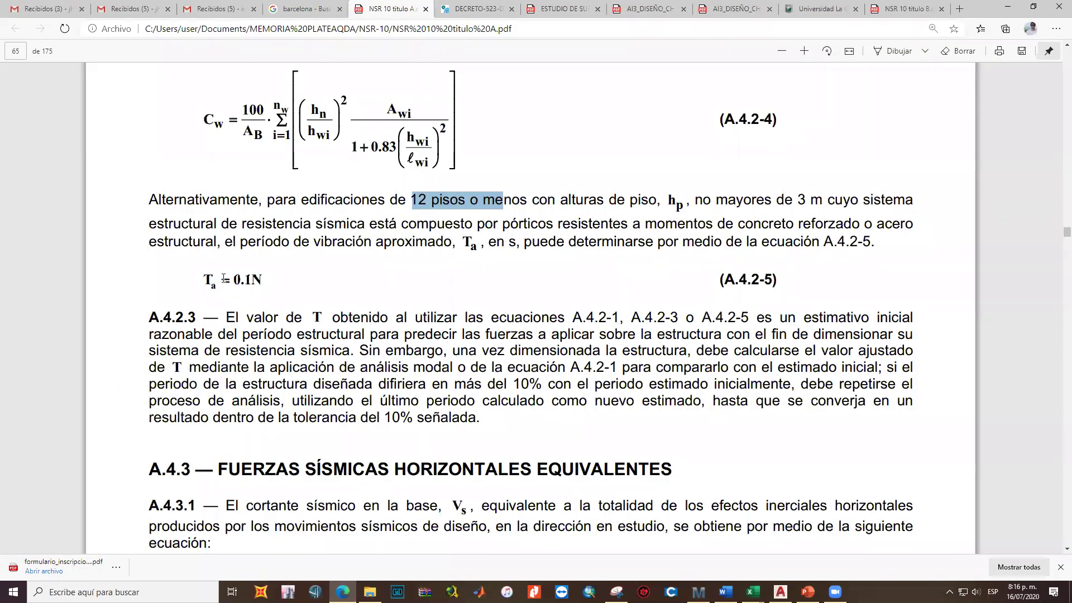
{"action": "left_click_drag", "start_coordinate": [223, 278], "coordinate": [257, 278]}
{"action": "left_click", "coordinate": [289, 293]}
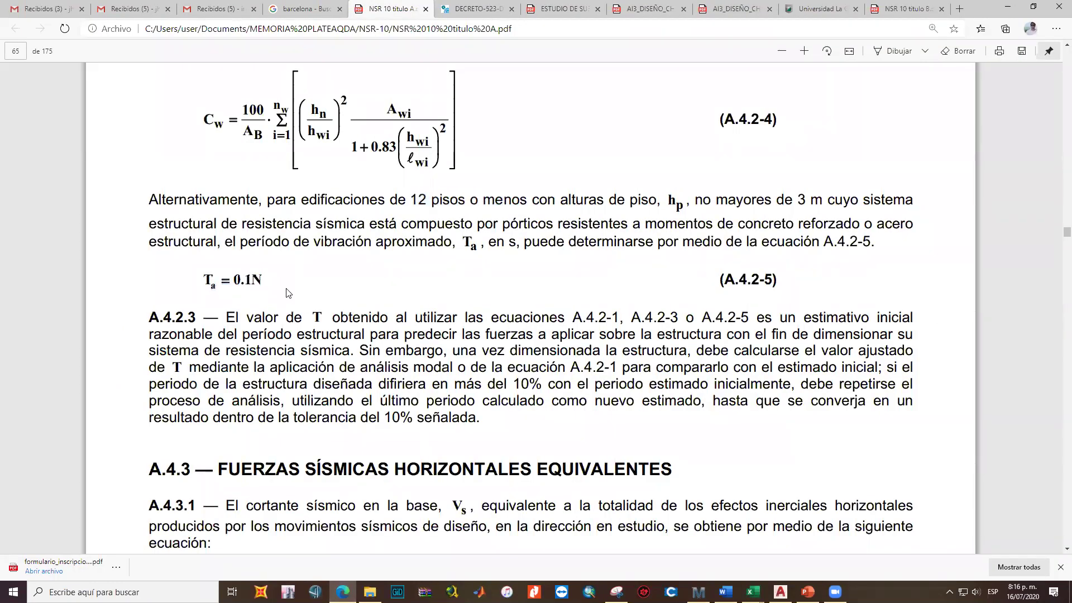
{"action": "key", "text": "alt+Tab"}
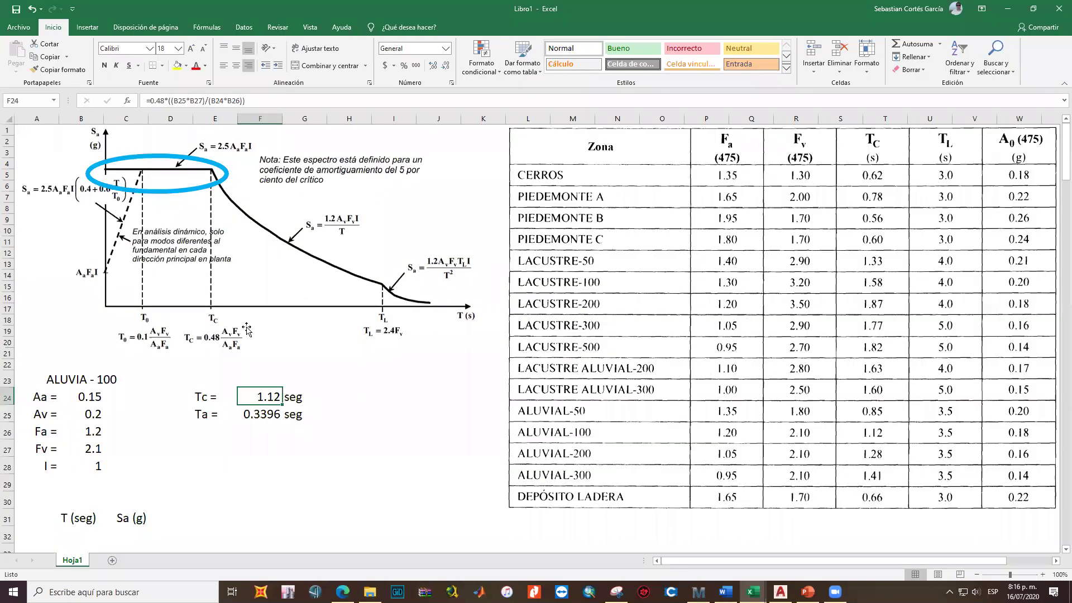
Compare the Tc and Ta formulas in F24 and F25 with the marked plateau of the spectrum diagram
{"action": "left_click", "coordinate": [383, 408]}
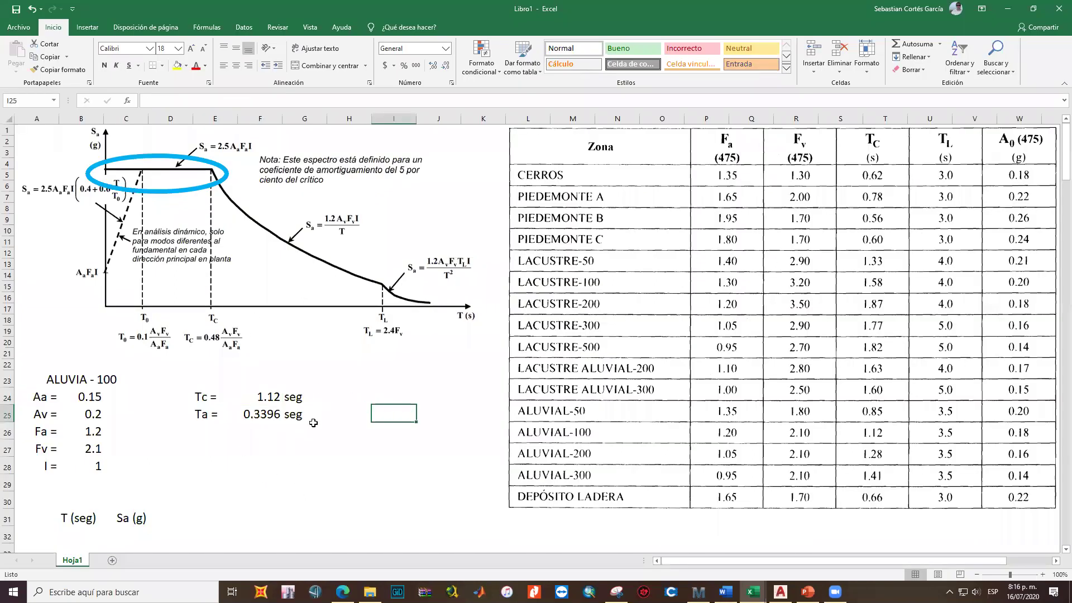
{"action": "left_click", "coordinate": [267, 400]}
{"action": "left_click", "coordinate": [273, 415]}
{"action": "left_click", "coordinate": [260, 395]}
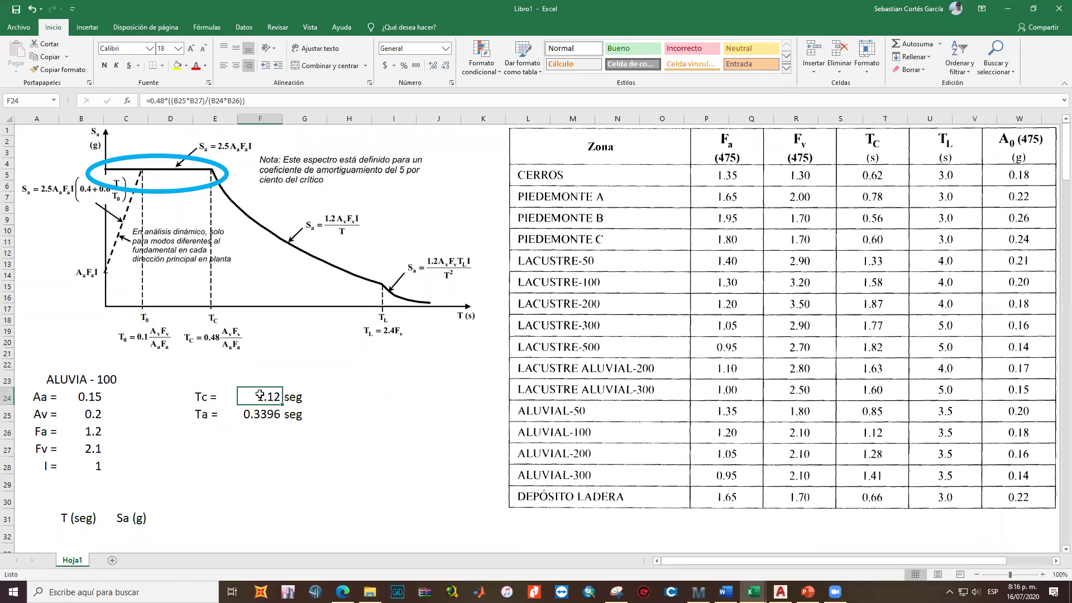
{"action": "left_click", "coordinate": [264, 413]}
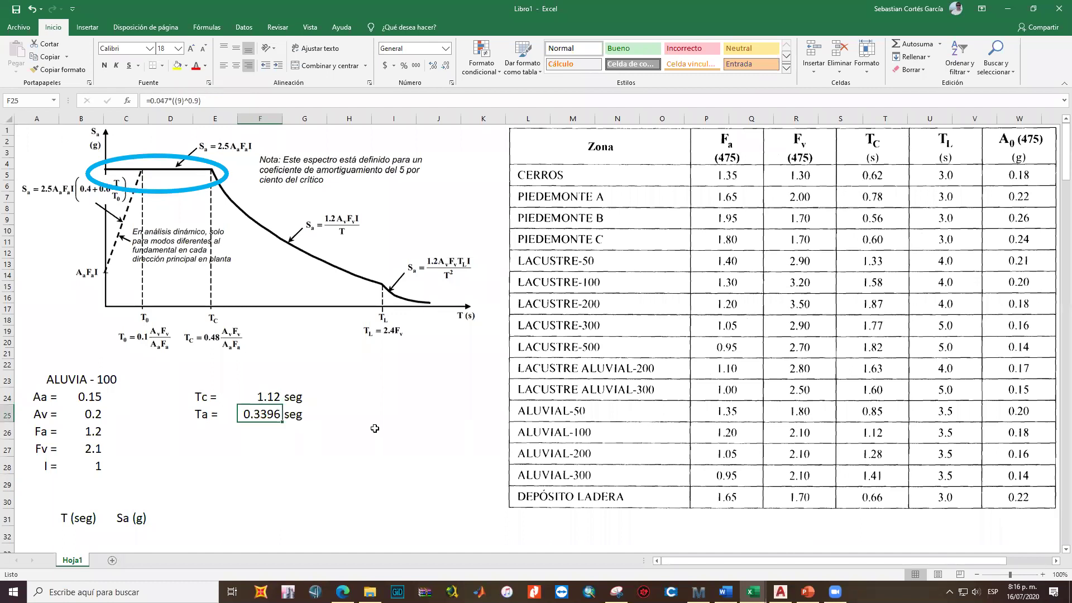
{"action": "left_click", "coordinate": [199, 416]}
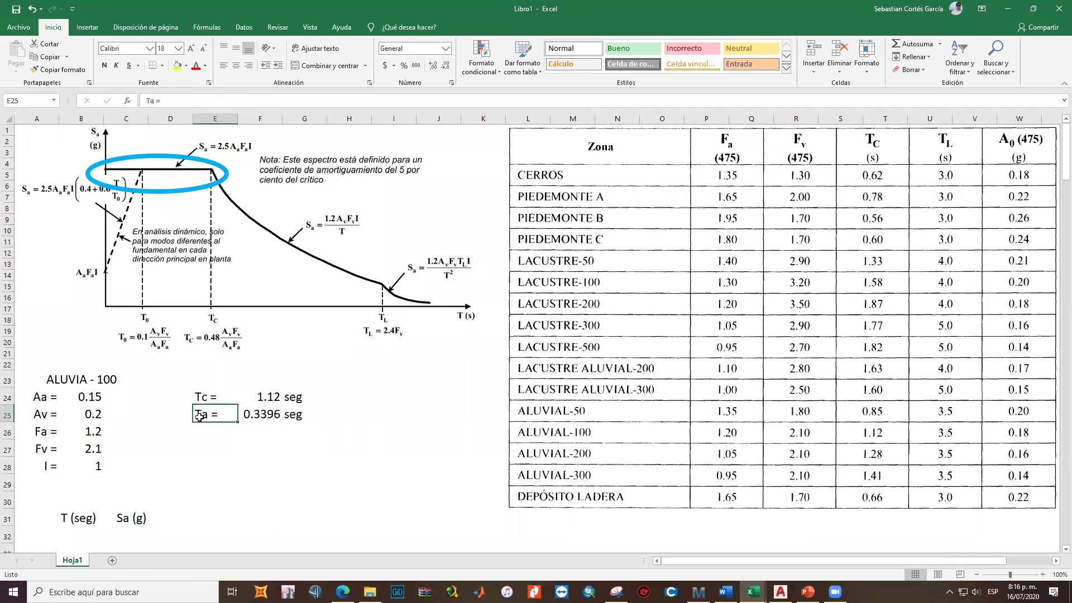
{"action": "left_click", "coordinate": [271, 417]}
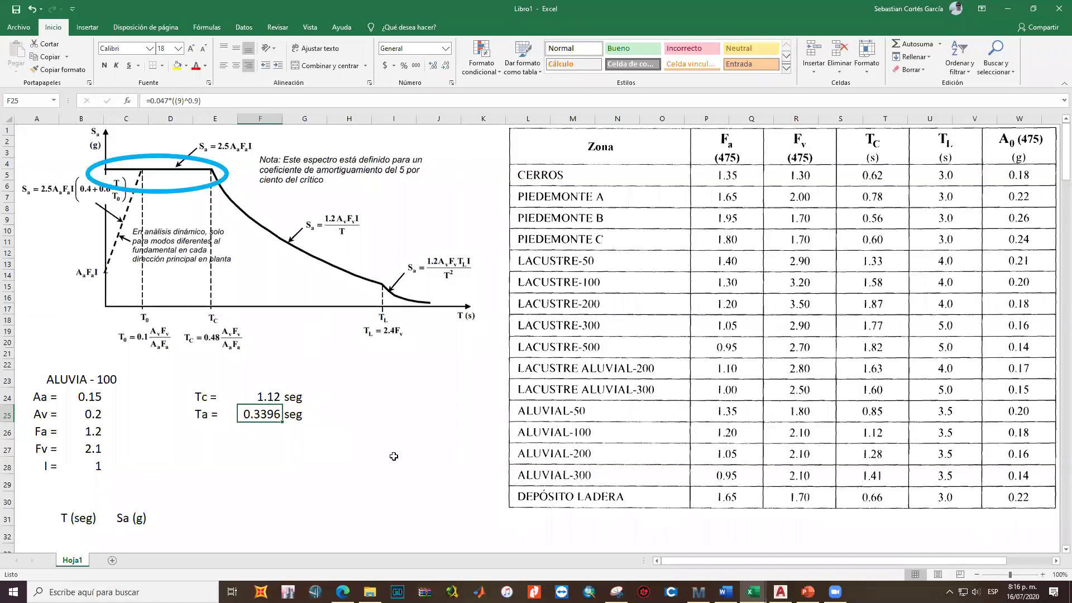
{"action": "scroll", "coordinate": [386, 451], "scroll_direction": "down", "scroll_amount": 3}
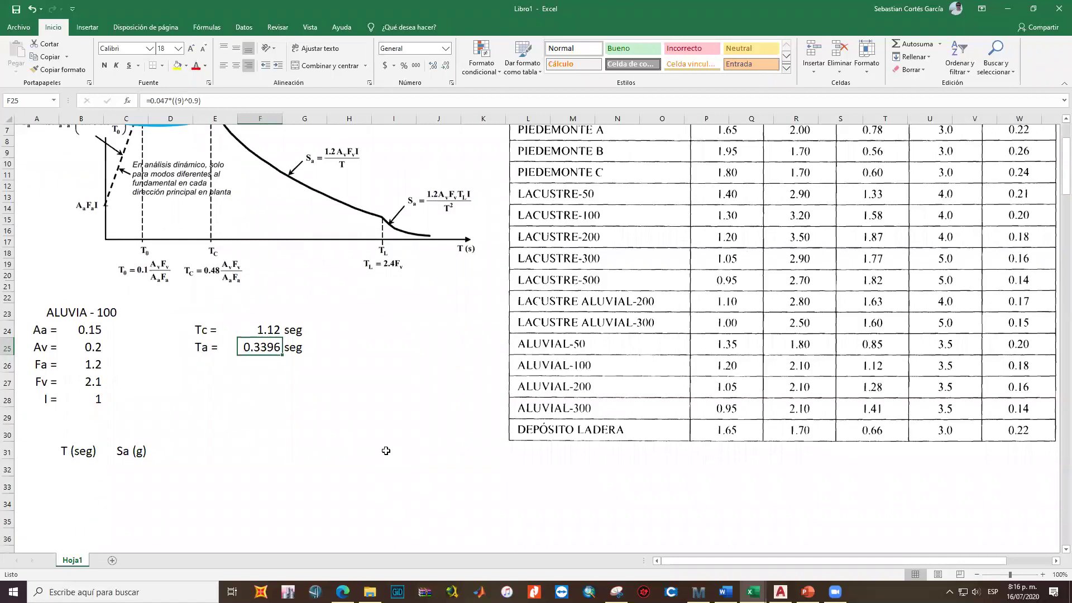
{"action": "scroll", "coordinate": [386, 451], "scroll_direction": "up", "scroll_amount": 3}
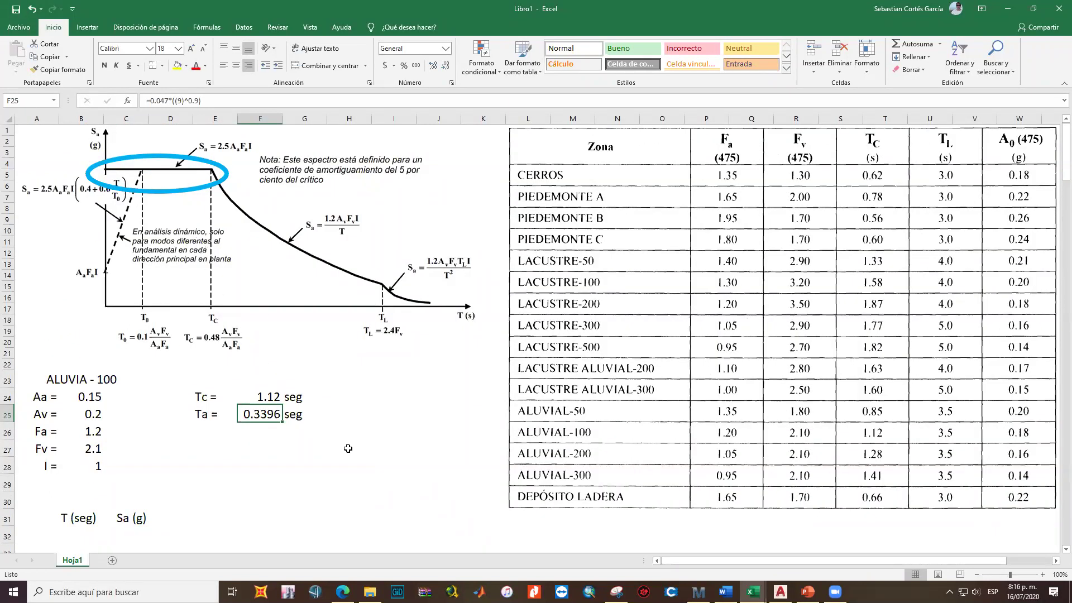
Enter 0 as the first period of the T (seg) column in B32
{"action": "scroll", "coordinate": [318, 404], "scroll_direction": "down", "scroll_amount": 2}
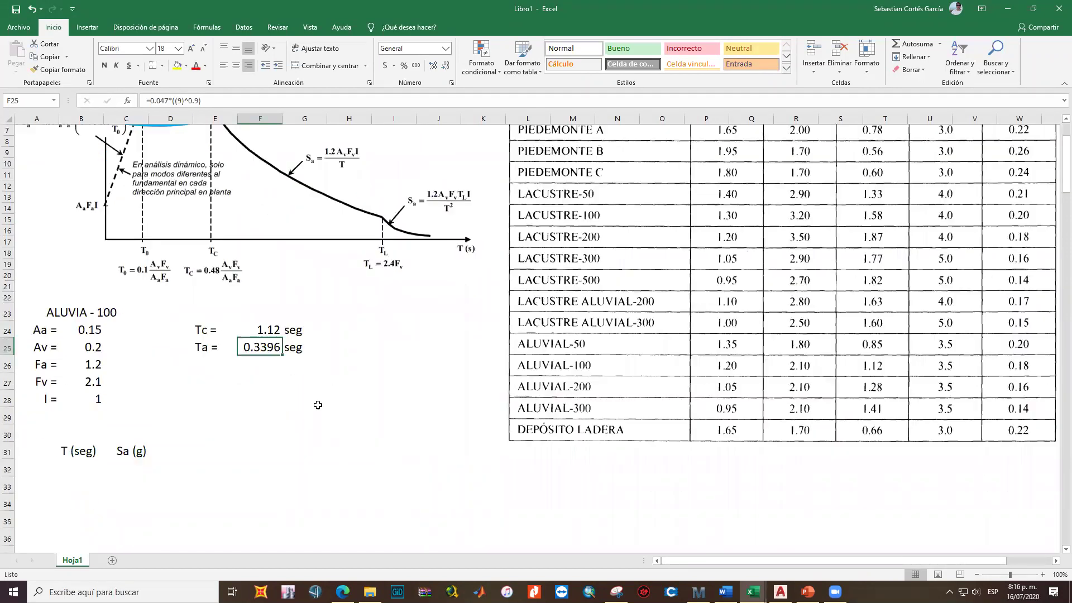
{"action": "left_click", "coordinate": [66, 468]}
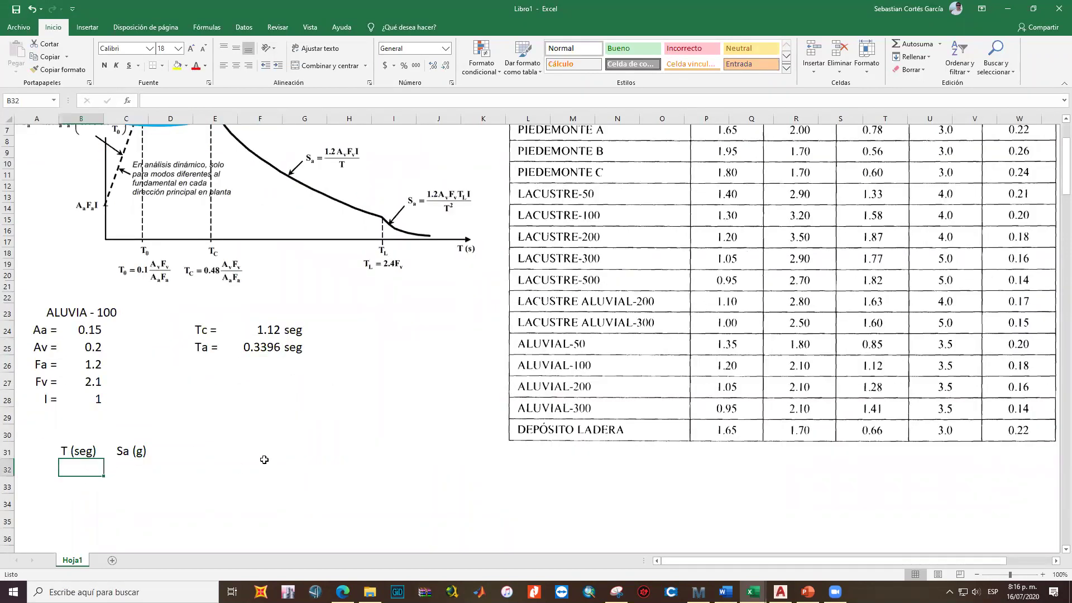
{"action": "scroll", "coordinate": [122, 437], "scroll_direction": "up", "scroll_amount": 1}
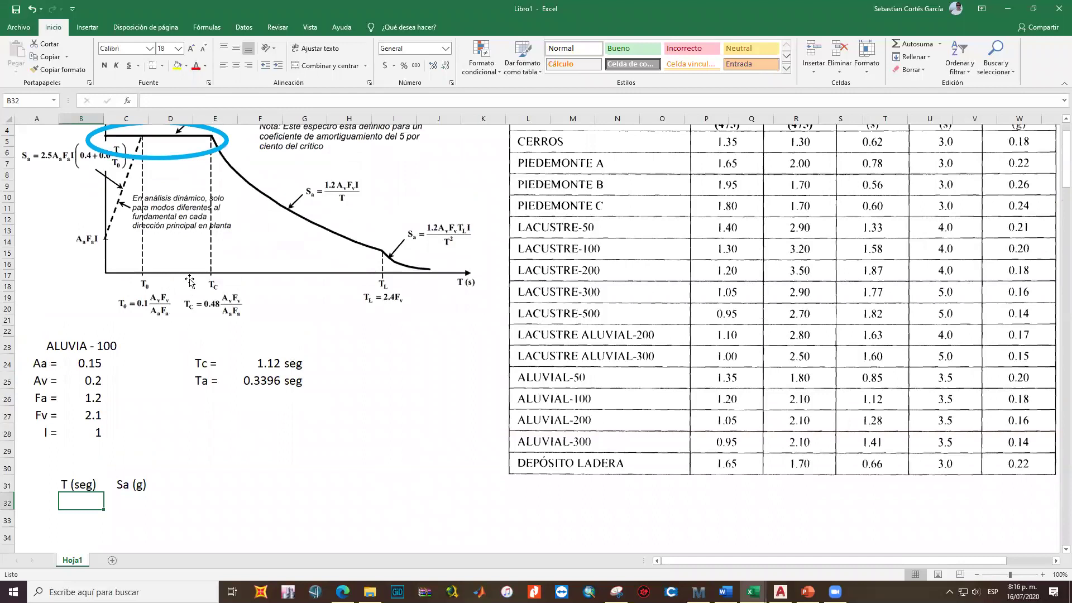
{"action": "type", "text": "0"}
{"action": "key", "text": "Return"}
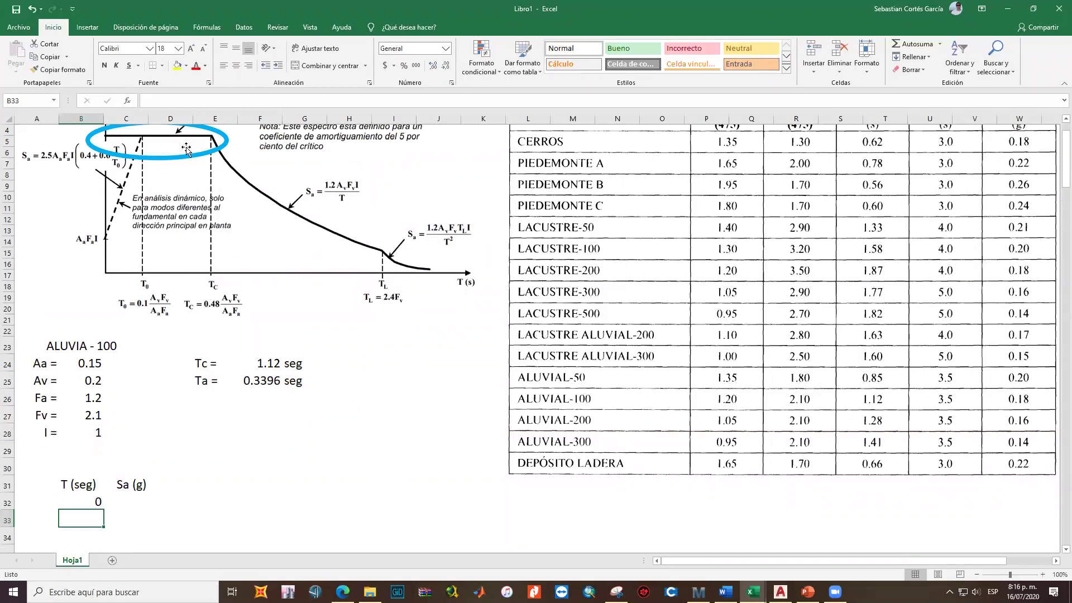
Set the second period in B33 to reference Tc with the formula =F24
{"action": "scroll", "coordinate": [209, 149], "scroll_direction": "up", "scroll_amount": 1}
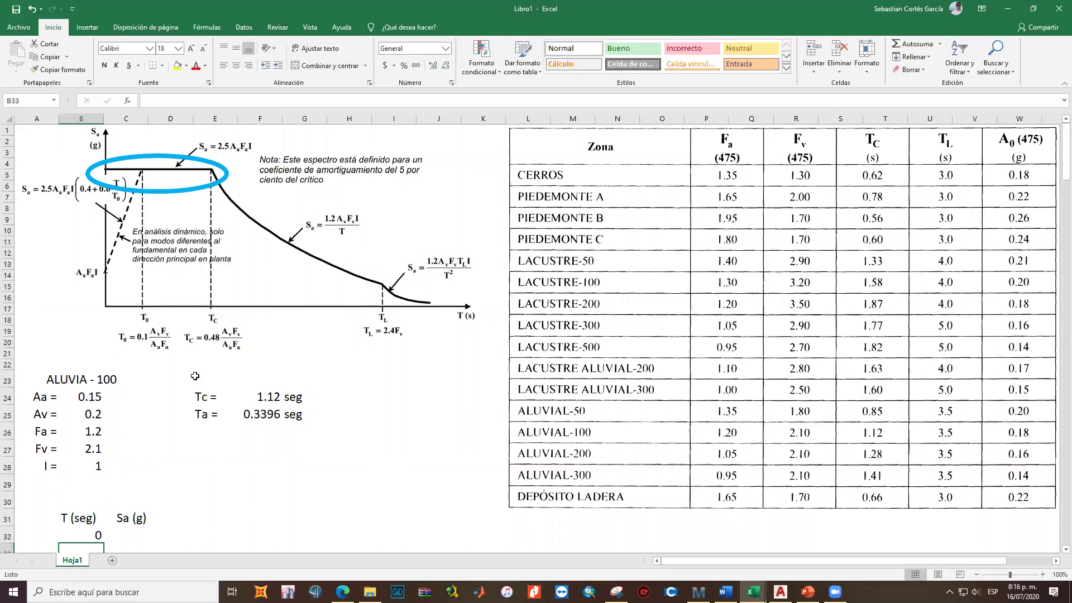
{"action": "scroll", "coordinate": [239, 432], "scroll_direction": "down", "scroll_amount": 1}
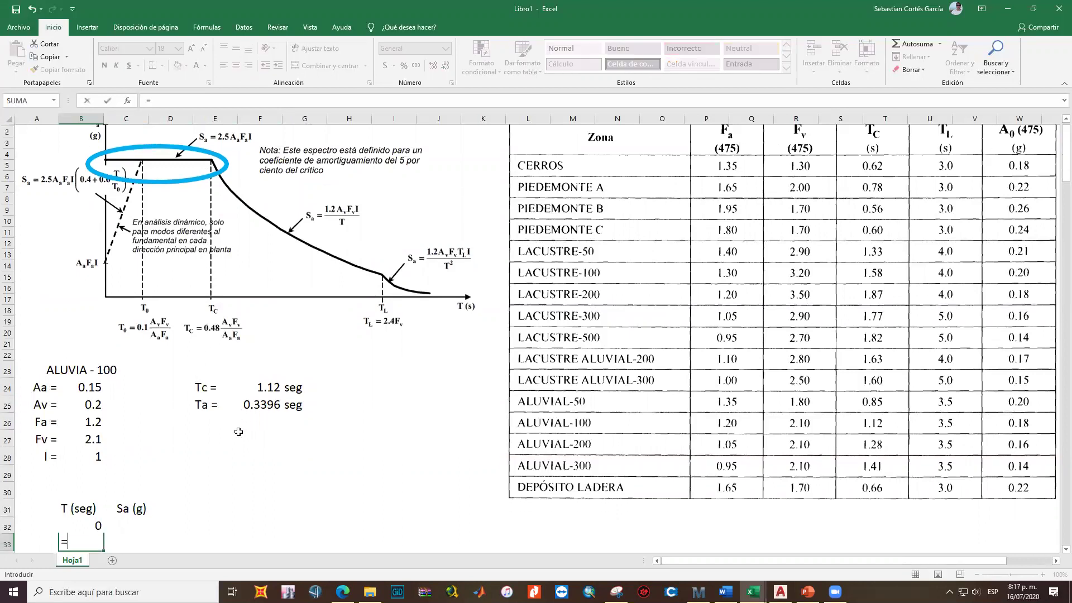
{"action": "type", "text": "="}
{"action": "left_click", "coordinate": [266, 387]}
{"action": "key", "text": "Return"}
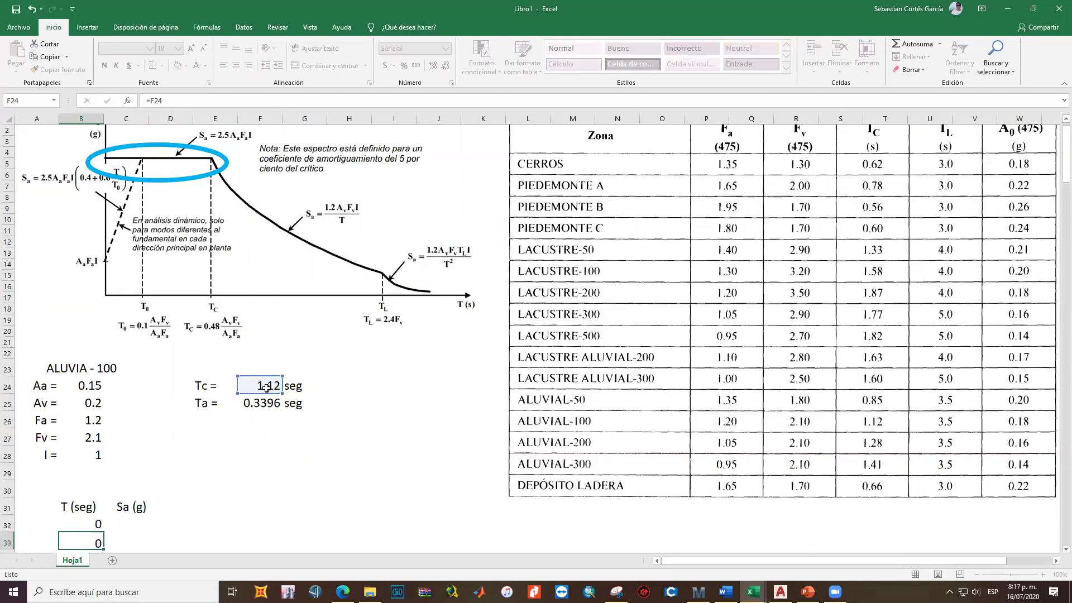
{"action": "key", "text": "Up"}
{"action": "key", "text": "Right"}
{"action": "key", "text": "Up"}
{"action": "key", "text": "Down"}
{"action": "key", "text": "Left"}
{"action": "key", "text": "Up"}
{"action": "key", "text": "Down"}
{"action": "key", "text": "Up"}
{"action": "key", "text": "Right"}
Move the blue ellipse from the plateau onto the Sa = 2.5AaFaI equation in the spectrum diagram
{"action": "scroll", "coordinate": [267, 387], "scroll_direction": "up", "scroll_amount": 1}
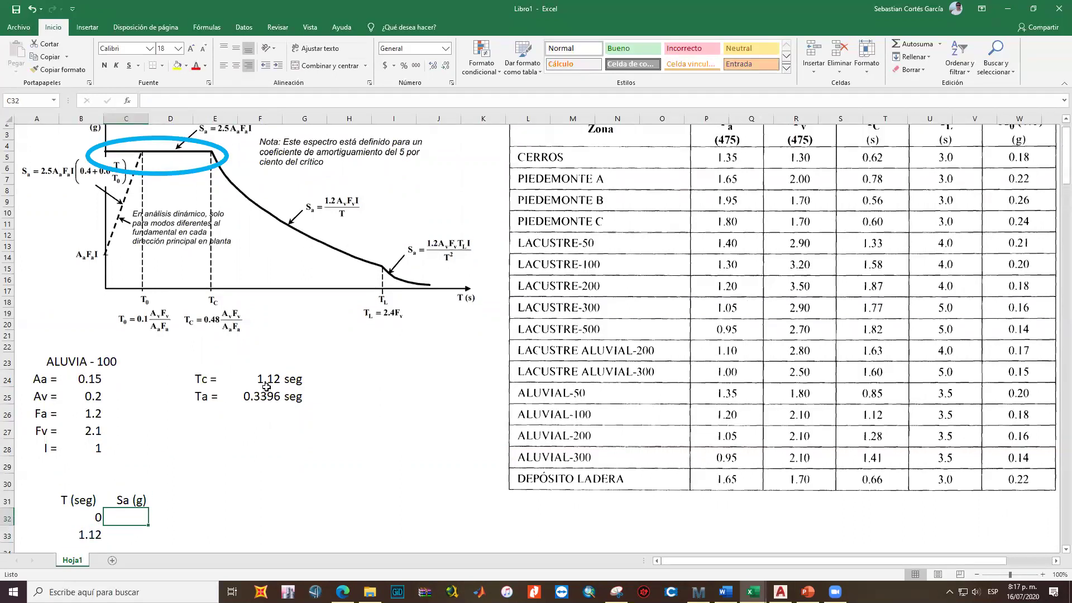
{"action": "left_click", "coordinate": [195, 144]}
{"action": "left_click_drag", "start_coordinate": [195, 145], "coordinate": [256, 127]}
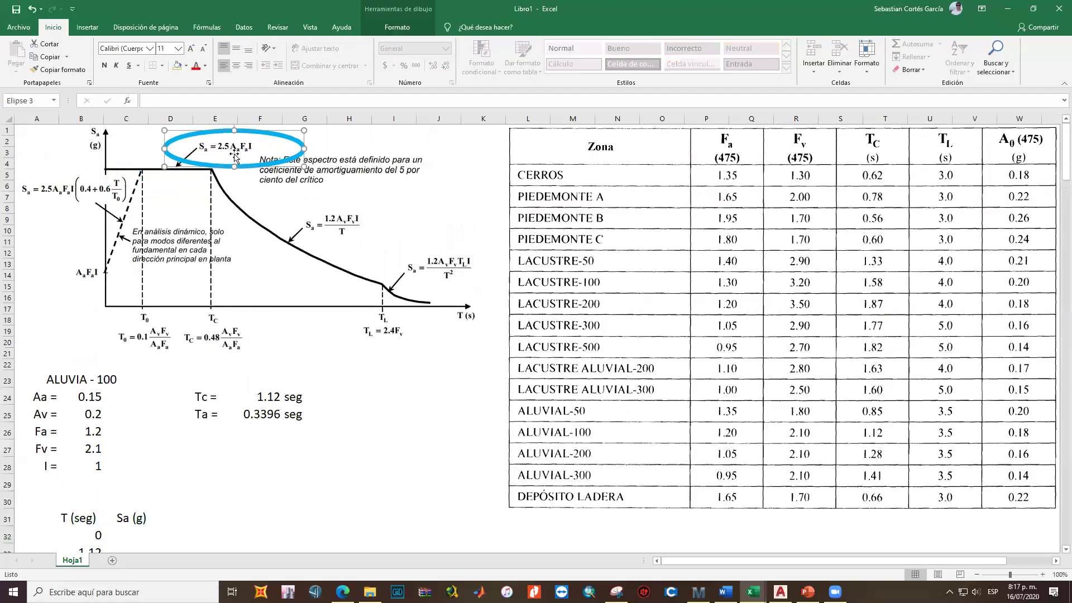
Calculate the first Sa (g) value in C32 with the formula =2.5*B24*B26*B28
{"action": "left_click", "coordinate": [124, 536]}
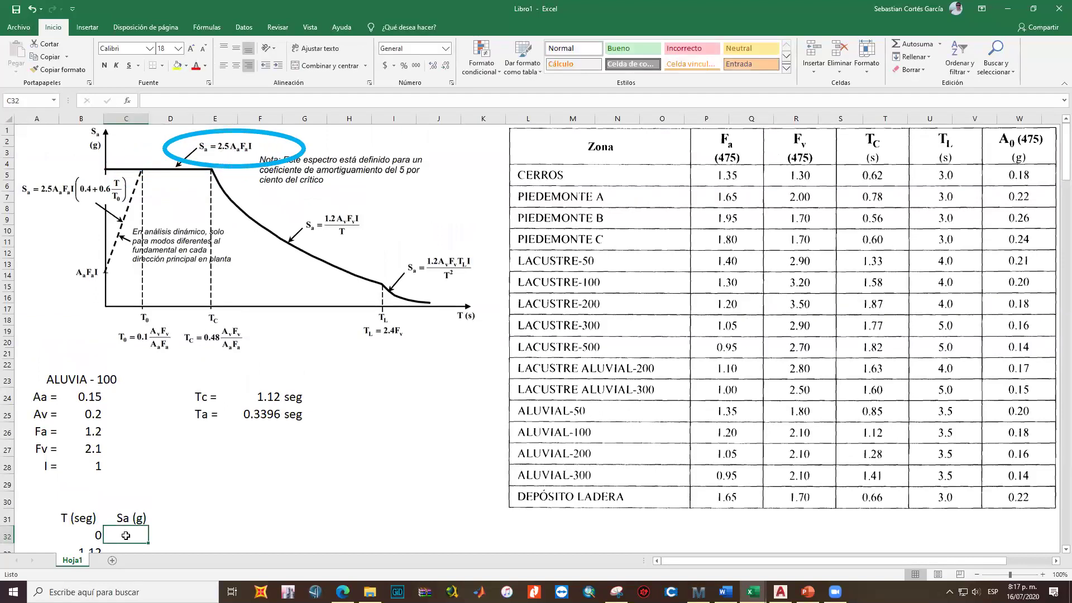
{"action": "type", "text": "=2"}
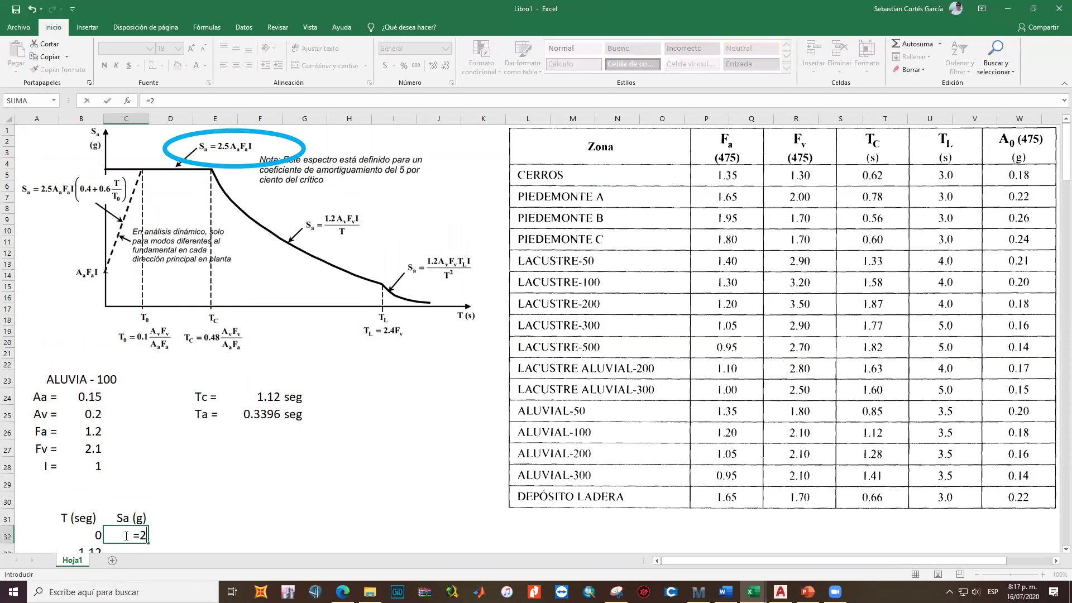
{"action": "type", "text": ".5*"}
{"action": "left_click", "coordinate": [93, 395]}
{"action": "type", "text": "*"}
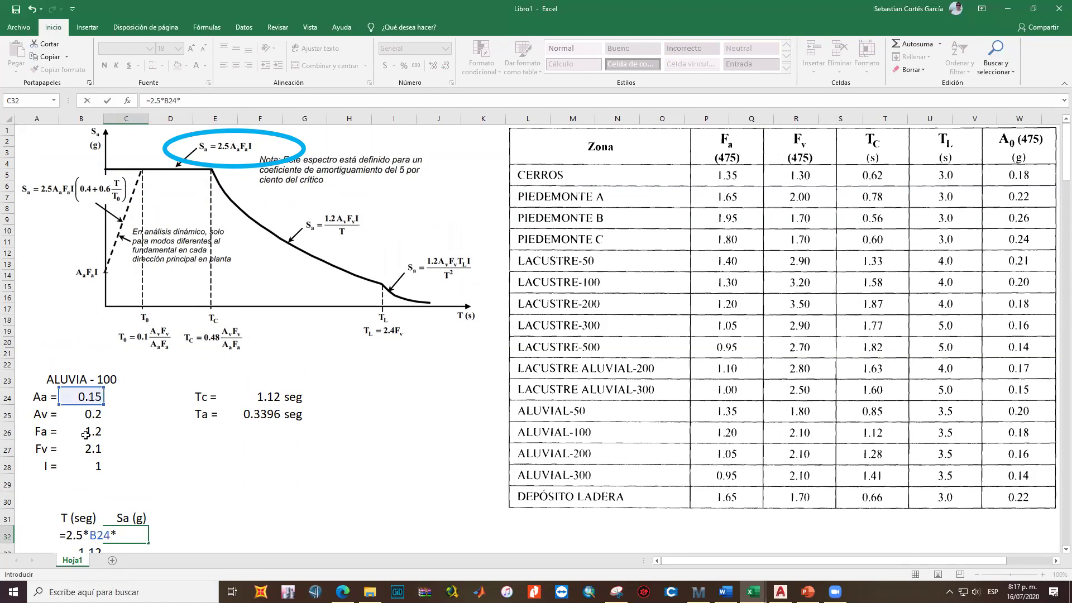
{"action": "left_click", "coordinate": [85, 435]}
{"action": "type", "text": "*"}
{"action": "left_click", "coordinate": [89, 465]}
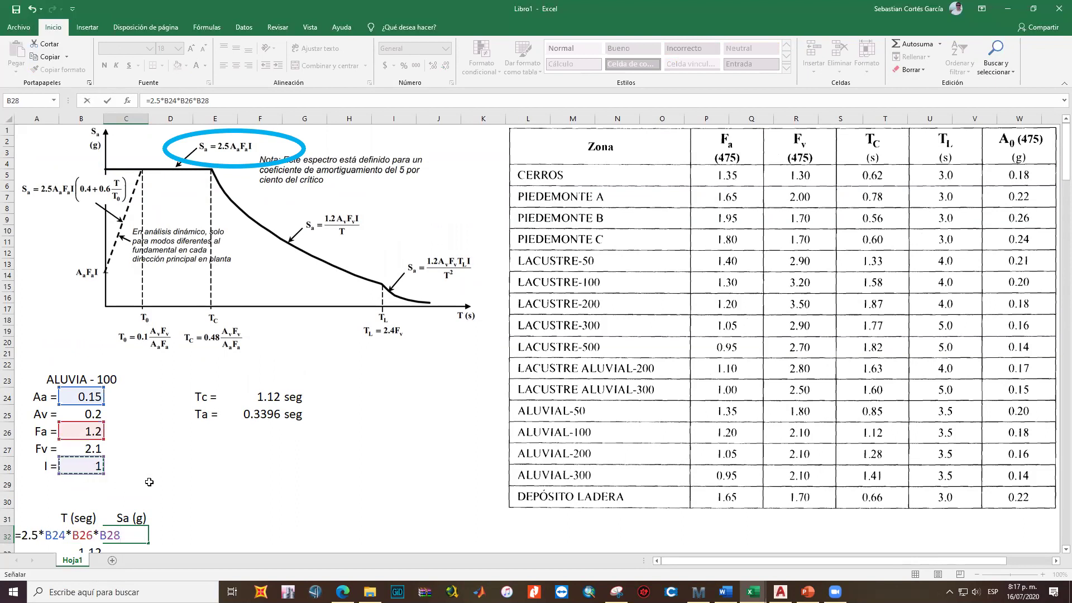
{"action": "key", "text": "ctrl+Return"}
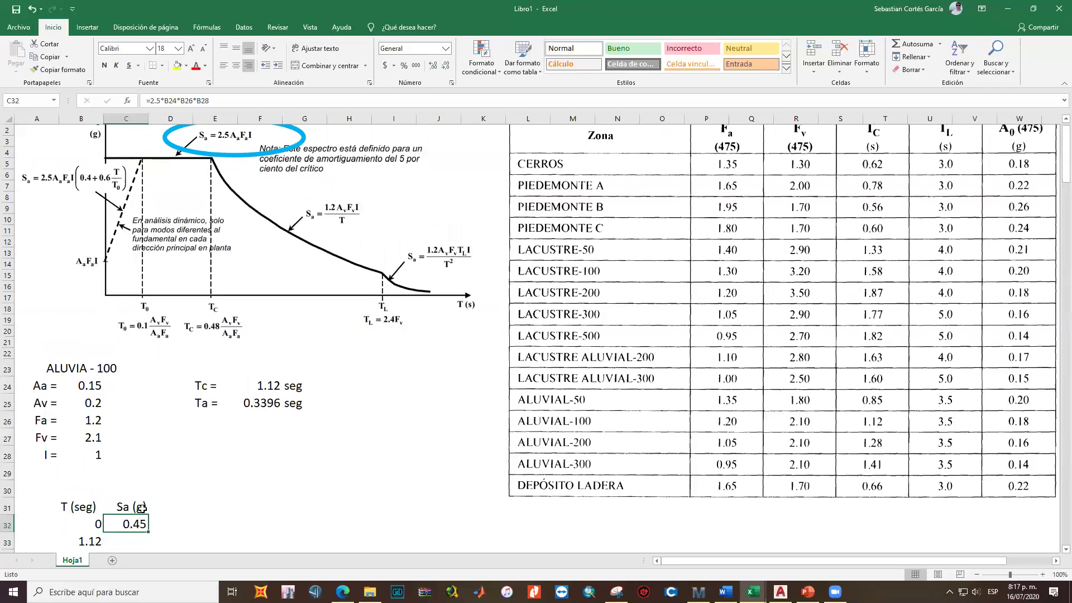
{"action": "scroll", "coordinate": [142, 509], "scroll_direction": "down", "scroll_amount": 1}
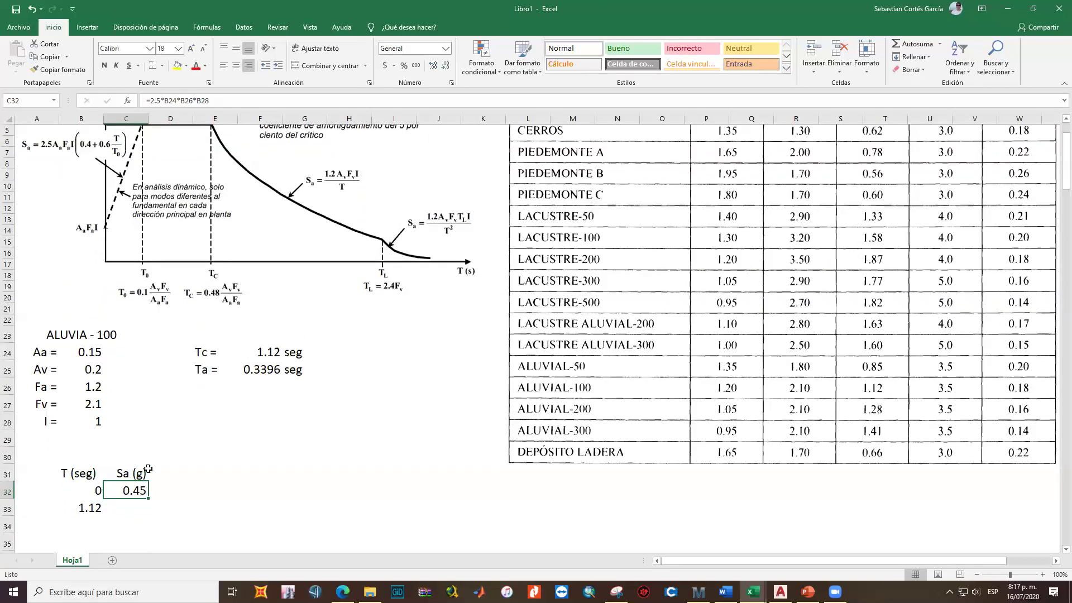
{"action": "type", "text": "="}
{"action": "left_click", "coordinate": [140, 508]}
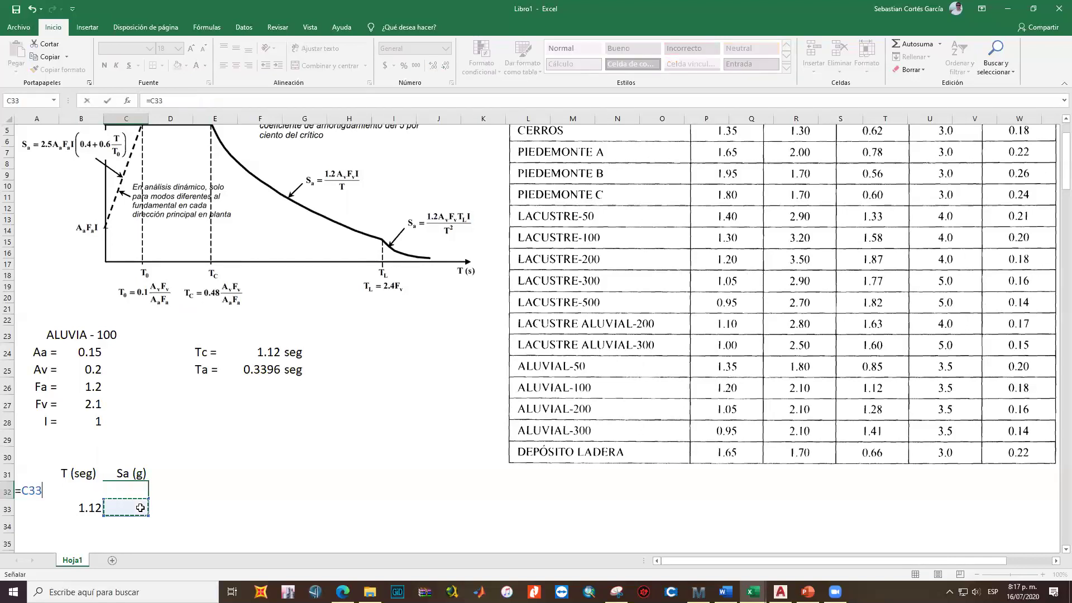
{"action": "key", "text": "Escape"}
Set the second Sa (g) value in C33 equal to the first with the formula =C32
{"action": "left_click", "coordinate": [140, 508]}
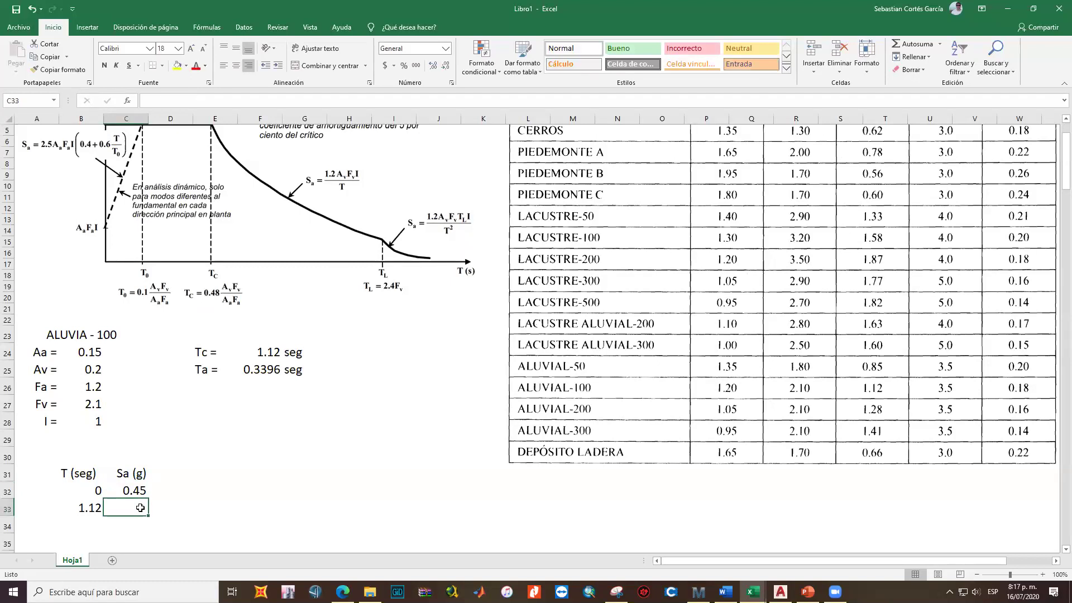
{"action": "type", "text": "="}
{"action": "key", "text": "Up"}
{"action": "key", "text": "Return"}
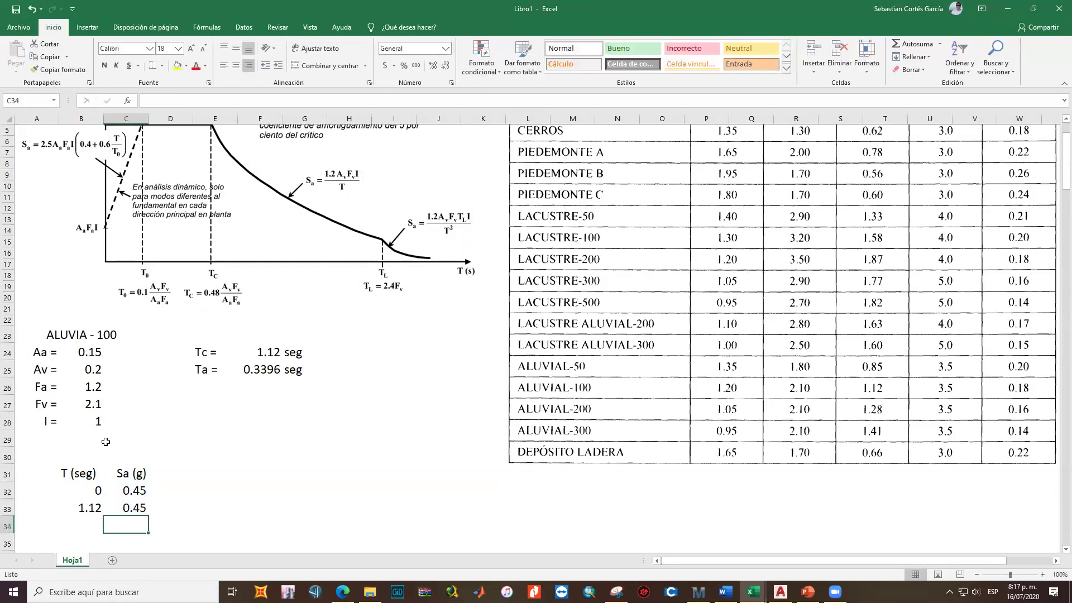
Move the blue ellipse from the Sa equation back onto the plateau of the spectrum diagram
{"action": "left_click_drag", "start_coordinate": [86, 491], "coordinate": [138, 509]}
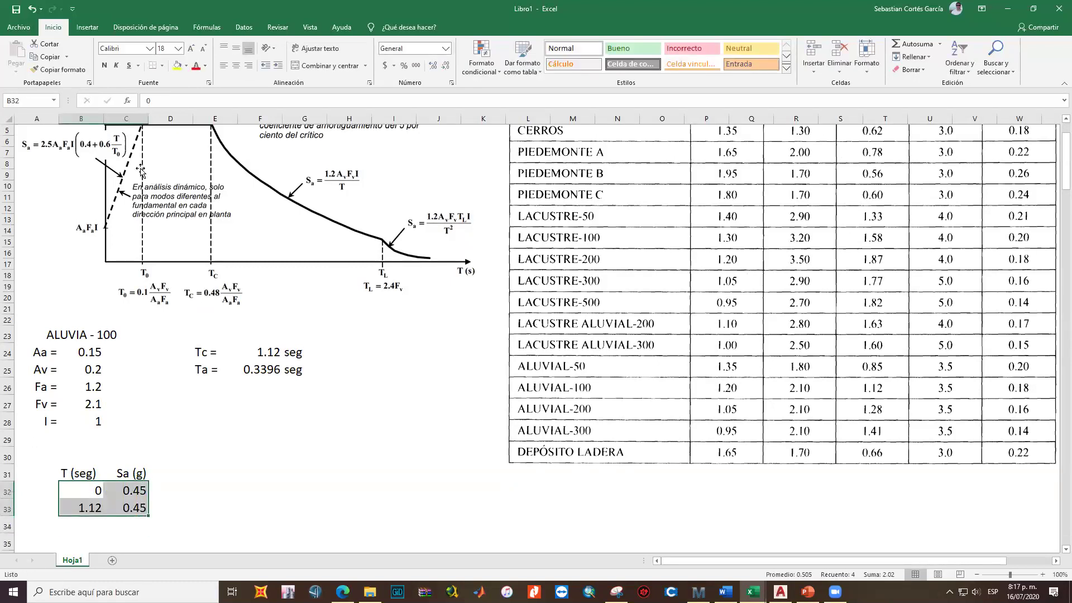
{"action": "scroll", "coordinate": [190, 203], "scroll_direction": "up", "scroll_amount": 2}
{"action": "left_click_drag", "start_coordinate": [223, 166], "coordinate": [150, 185]}
{"action": "scroll", "coordinate": [144, 429], "scroll_direction": "down", "scroll_amount": 2}
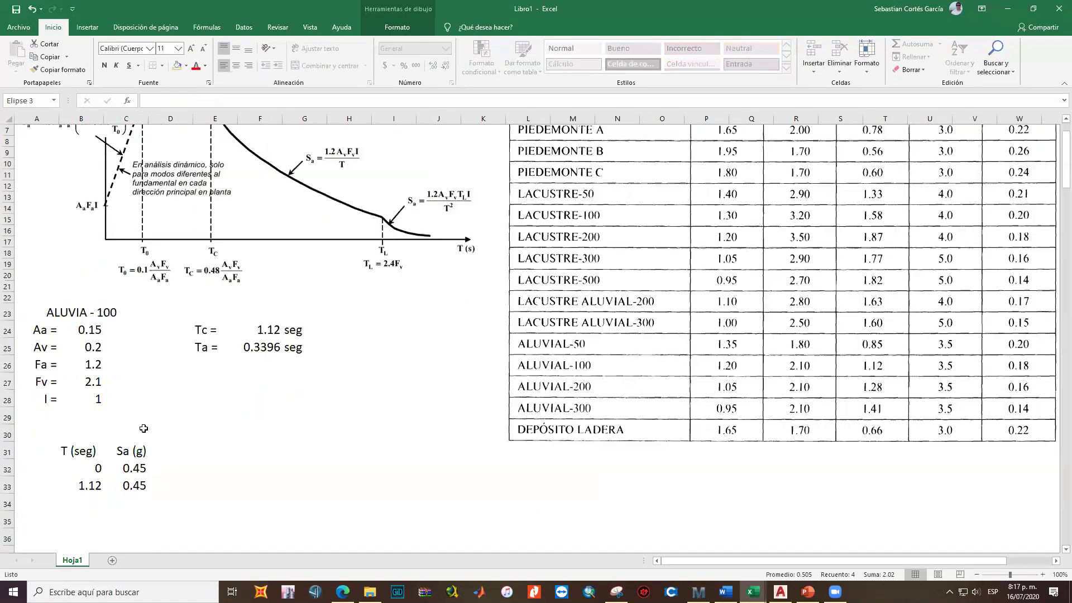
Fill the two T–Sa value rows in B32:C33 with light blue
{"action": "left_click_drag", "start_coordinate": [102, 468], "coordinate": [129, 486]}
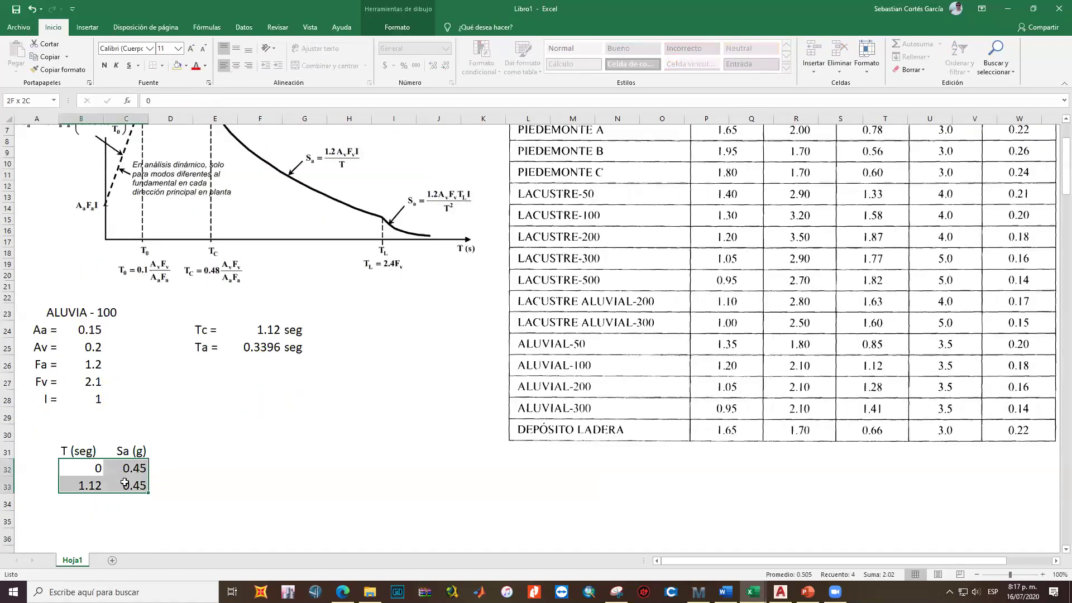
{"action": "left_click", "coordinate": [186, 65]}
{"action": "left_click", "coordinate": [234, 153]}
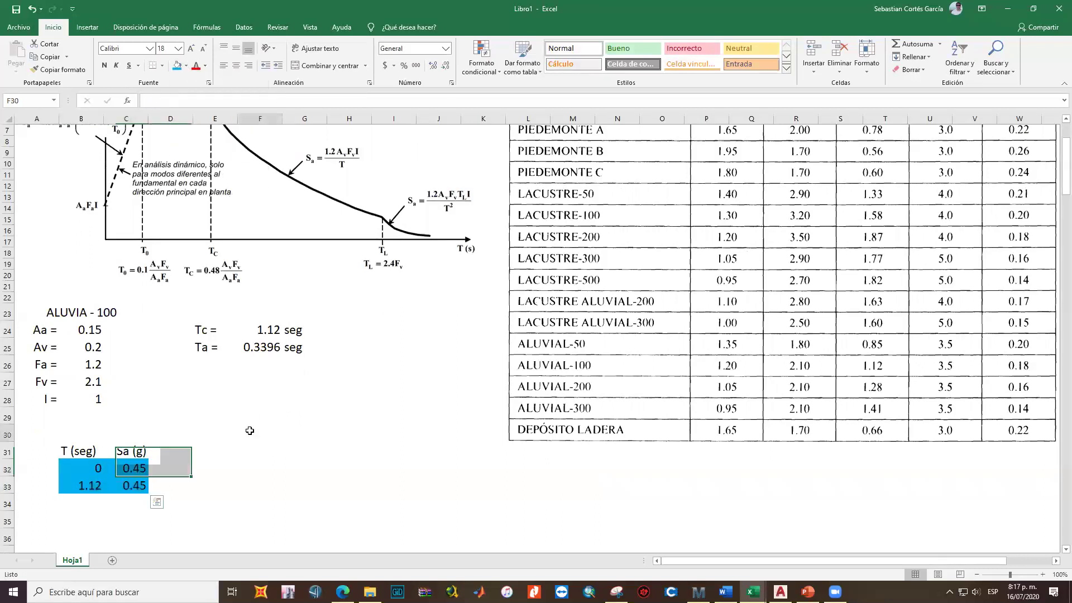
{"action": "left_click", "coordinate": [259, 435]}
Duplicate the blue ellipse and tilt and resize it to about 8.8 by 2.16 cm around the descending curve between Tc and TL
{"action": "scroll", "coordinate": [260, 391], "scroll_direction": "up", "scroll_amount": 2}
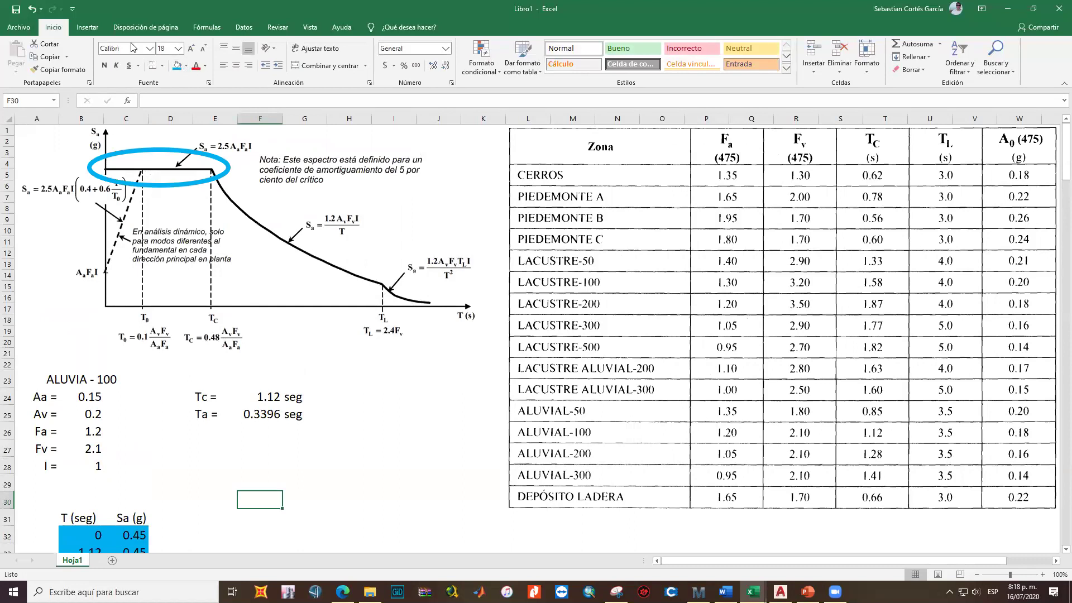
{"action": "left_click", "coordinate": [161, 167]}
{"action": "key", "text": "ctrl+c"}
{"action": "key", "text": "ctrl+v"}
{"action": "left_click_drag", "start_coordinate": [210, 192], "coordinate": [341, 237]}
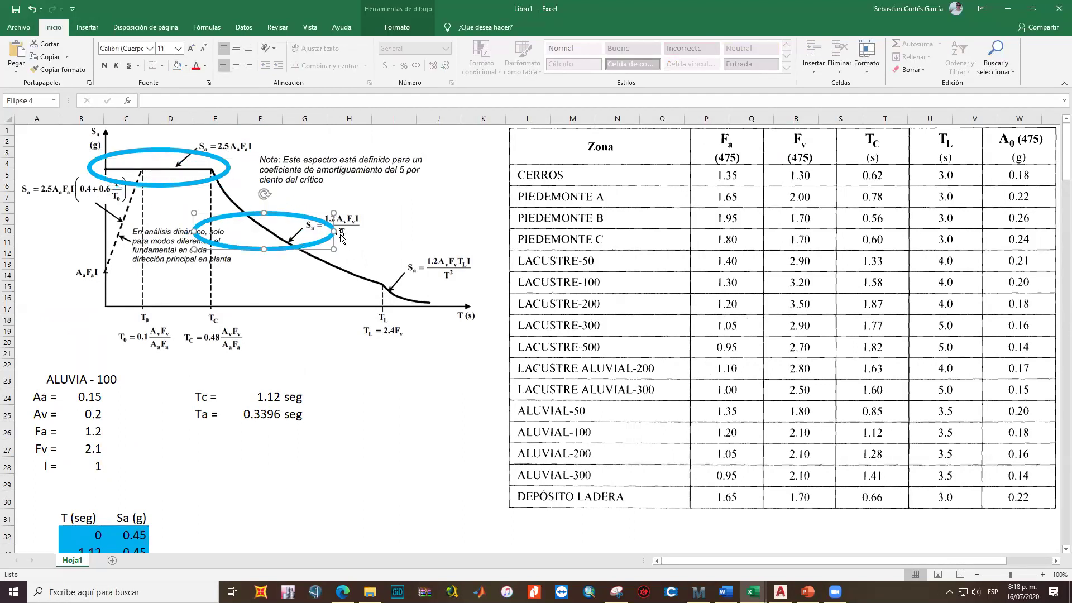
{"action": "left_click_drag", "start_coordinate": [264, 194], "coordinate": [291, 207]}
{"action": "left_click_drag", "start_coordinate": [339, 252], "coordinate": [380, 275]}
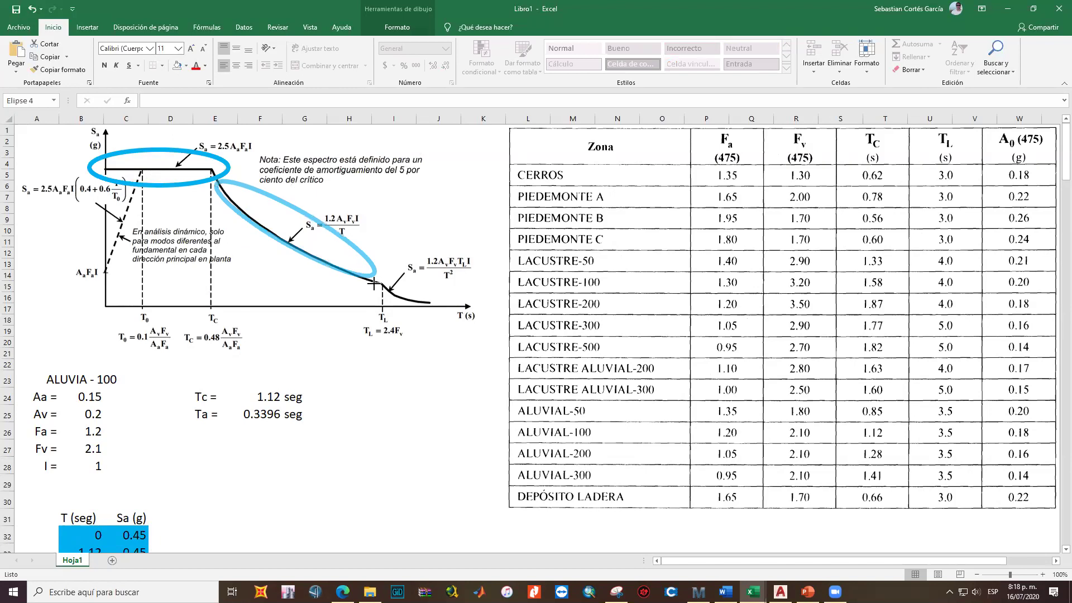
{"action": "left_click_drag", "start_coordinate": [288, 244], "coordinate": [284, 255]}
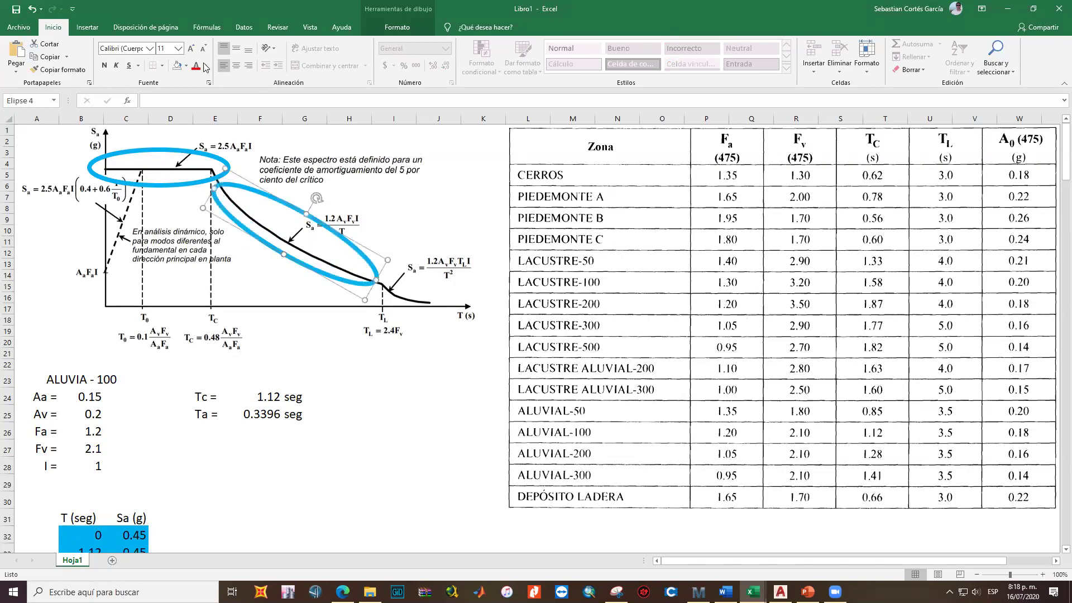
Change the outline of the tilted ellipse on the descending curve to yellow
{"action": "left_click", "coordinate": [388, 28]}
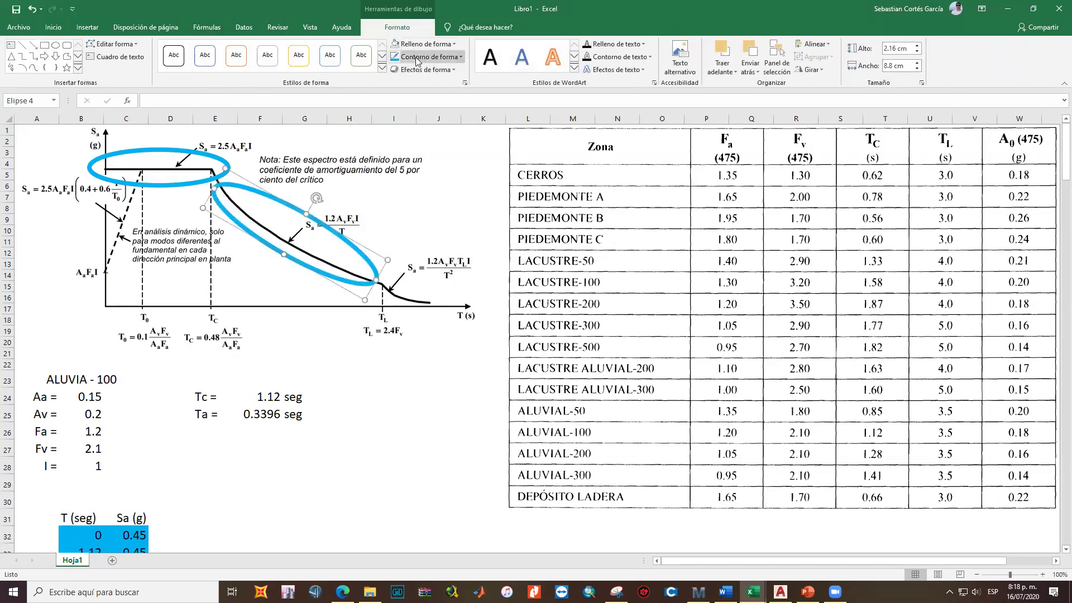
{"action": "left_click", "coordinate": [458, 58]}
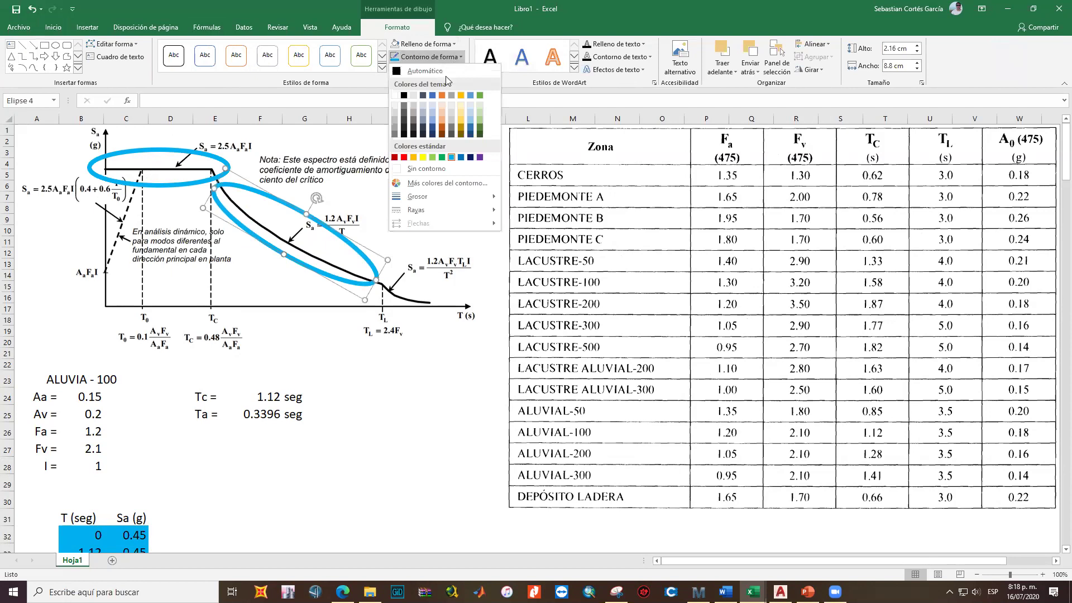
{"action": "left_click", "coordinate": [422, 157]}
{"action": "left_click", "coordinate": [391, 431]}
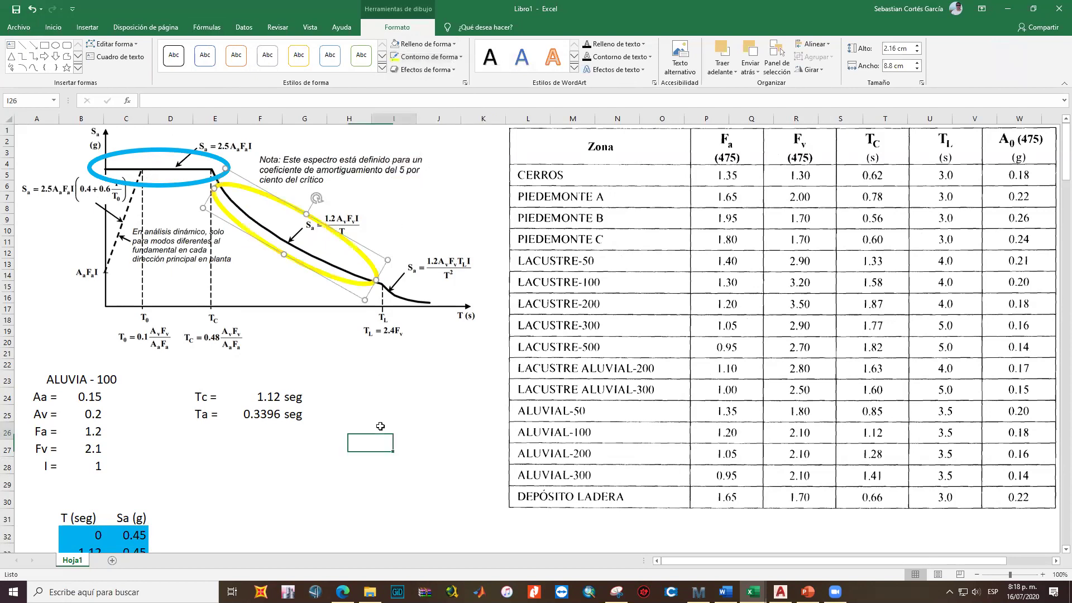
Enter the label Tl= in E26 below the Ta label
{"action": "scroll", "coordinate": [362, 407], "scroll_direction": "down", "scroll_amount": 1}
{"action": "scroll", "coordinate": [361, 407], "scroll_direction": "down", "scroll_amount": 1}
{"action": "left_click", "coordinate": [81, 503]}
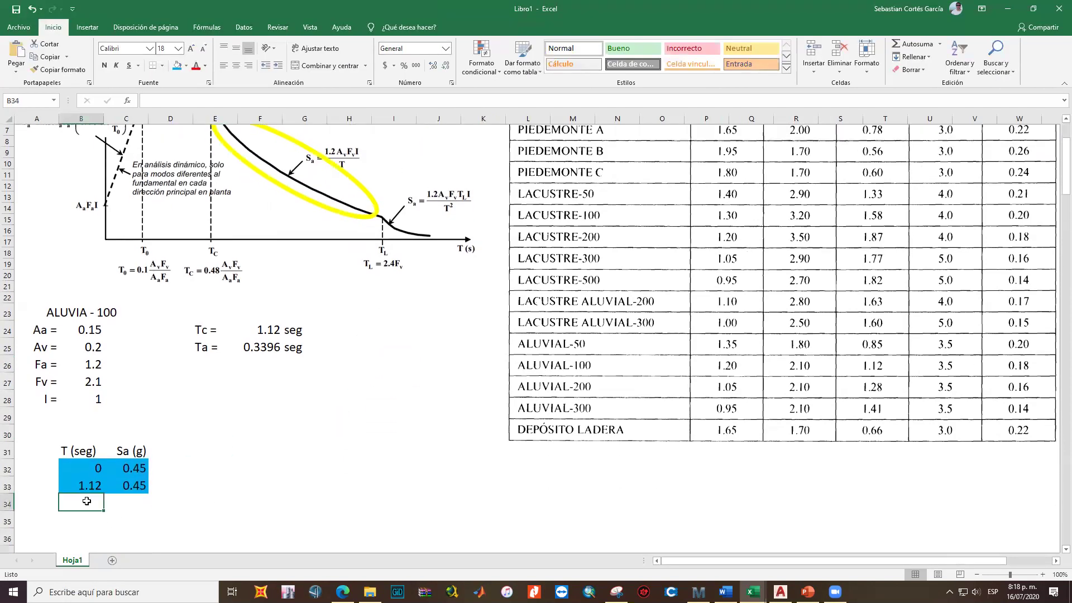
{"action": "scroll", "coordinate": [235, 294], "scroll_direction": "up", "scroll_amount": 1}
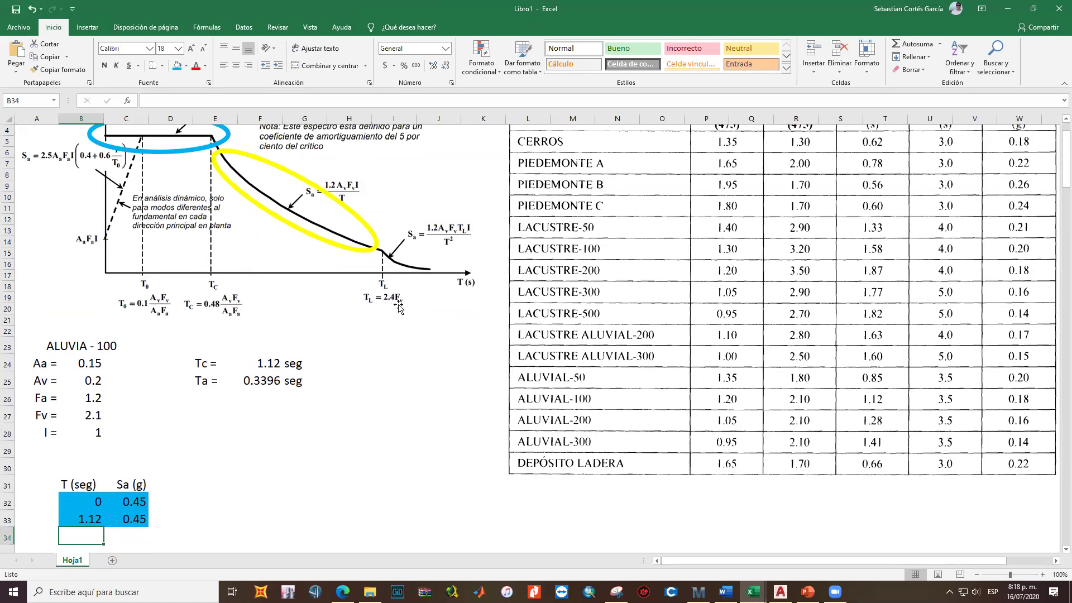
{"action": "scroll", "coordinate": [383, 307], "scroll_direction": "down", "scroll_amount": 1}
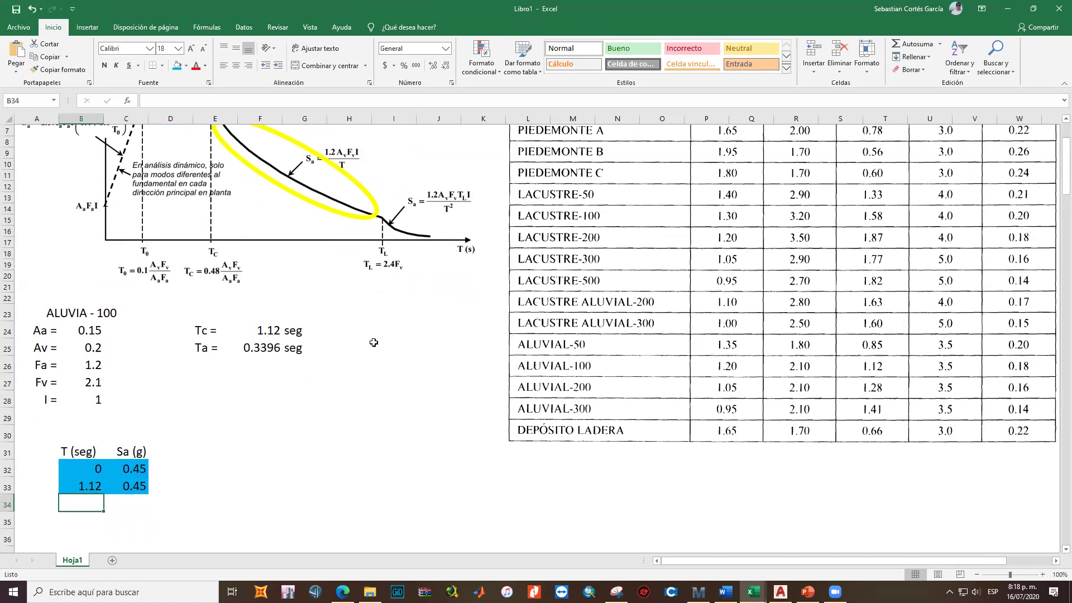
{"action": "left_click", "coordinate": [203, 366]}
{"action": "type", "text": "t"}
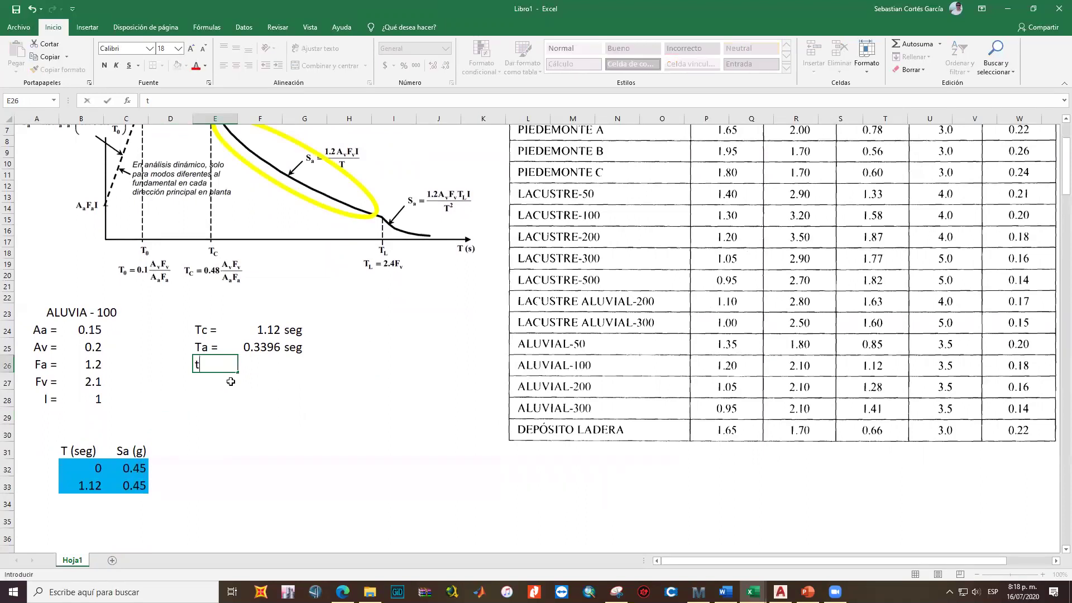
{"action": "type", "text": "L"}
{"action": "key", "text": "BackSpace"}
{"action": "key", "text": "BackSpace"}
{"action": "type", "text": "Tl="}
{"action": "key", "text": "Return"}
{"action": "key", "text": "Up"}
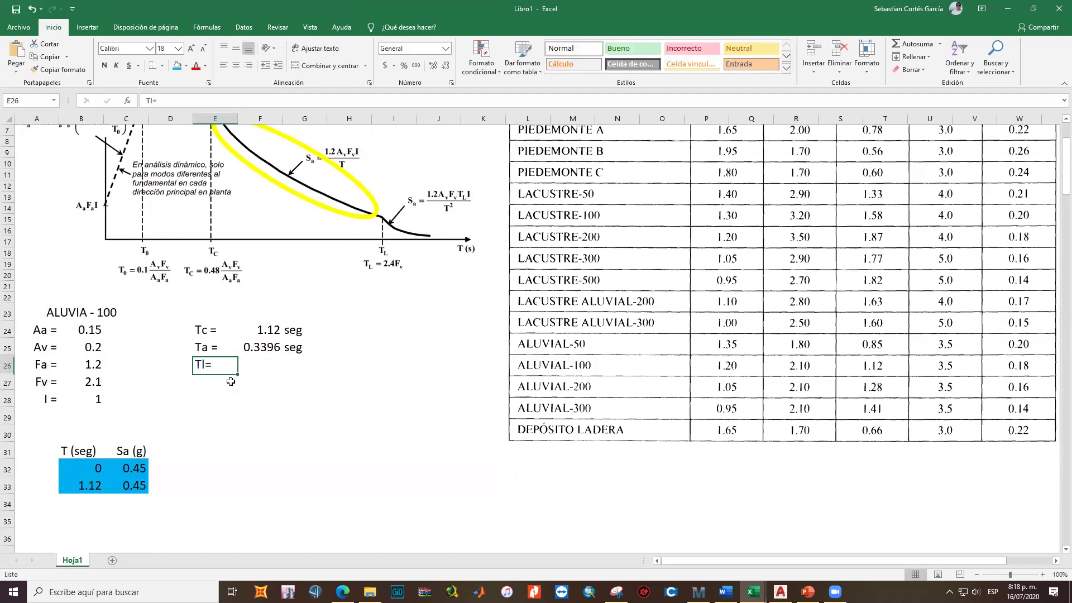
Calculate the Tl period in F26 with the formula =2.4*B27
{"action": "key", "text": "Right"}
{"action": "type", "text": "=2.4*"}
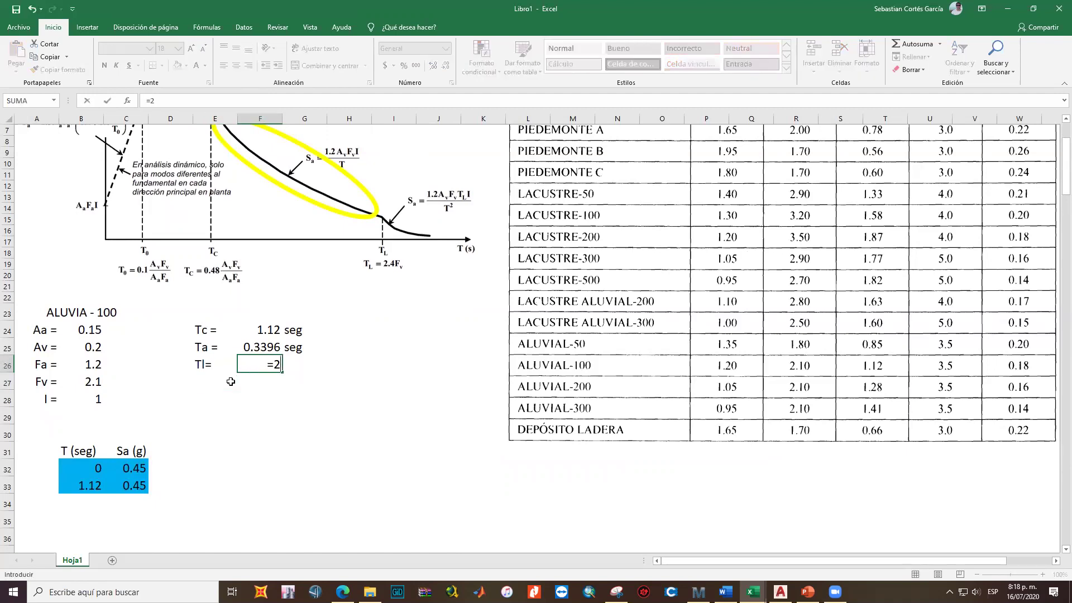
{"action": "key", "text": "Left"}
{"action": "key", "text": "Left"}
{"action": "key", "text": "Left"}
{"action": "key", "text": "Left"}
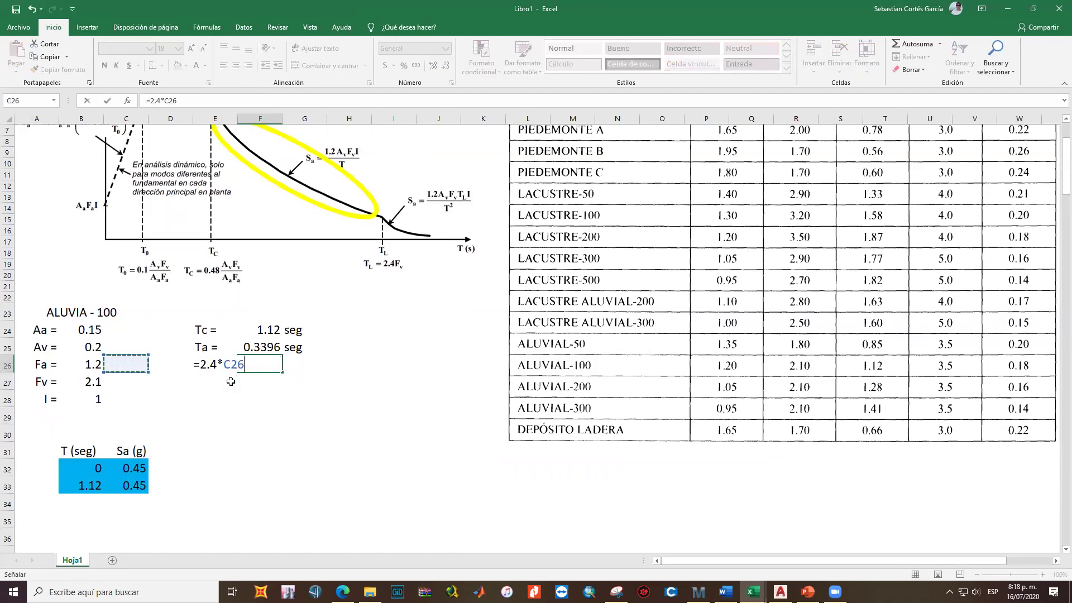
{"action": "key", "text": "Down"}
{"action": "key", "text": "Return"}
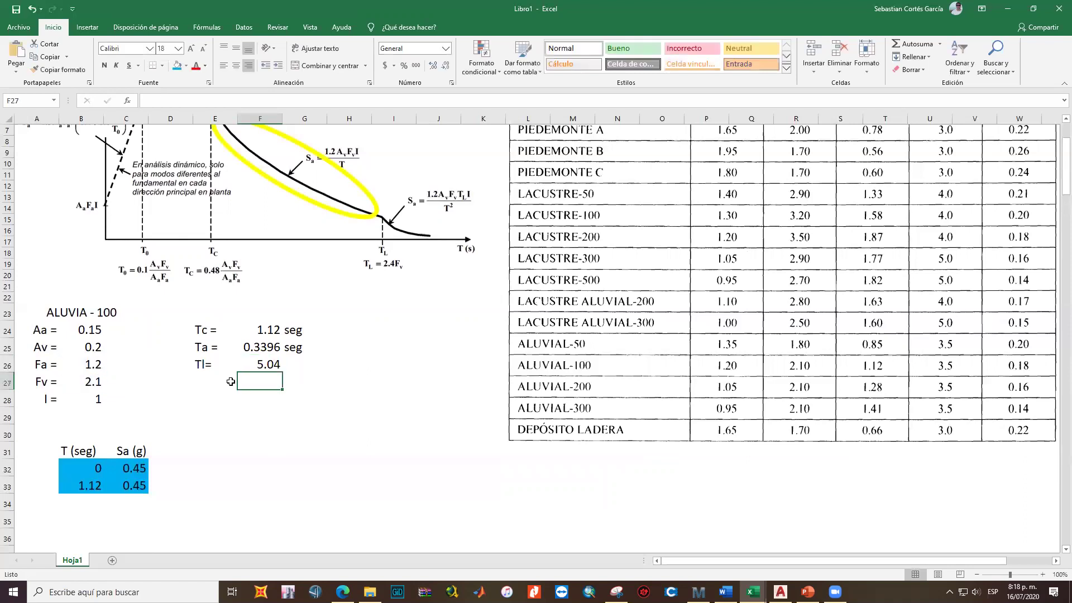
Copy the seg unit from G25 to G26 beside the Tl value
{"action": "key", "text": "Up"}
{"action": "key", "text": "Right"}
{"action": "key", "text": "Up"}
{"action": "key", "text": "ctrl+c"}
{"action": "key", "text": "Down"}
{"action": "key", "text": "Return"}
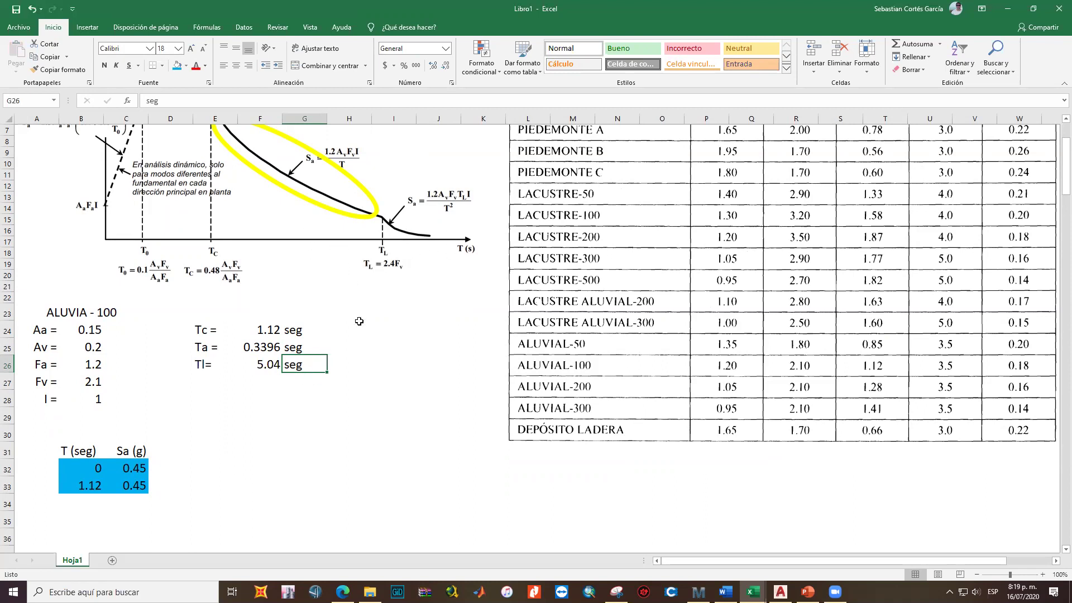
{"action": "left_click", "coordinate": [267, 369]}
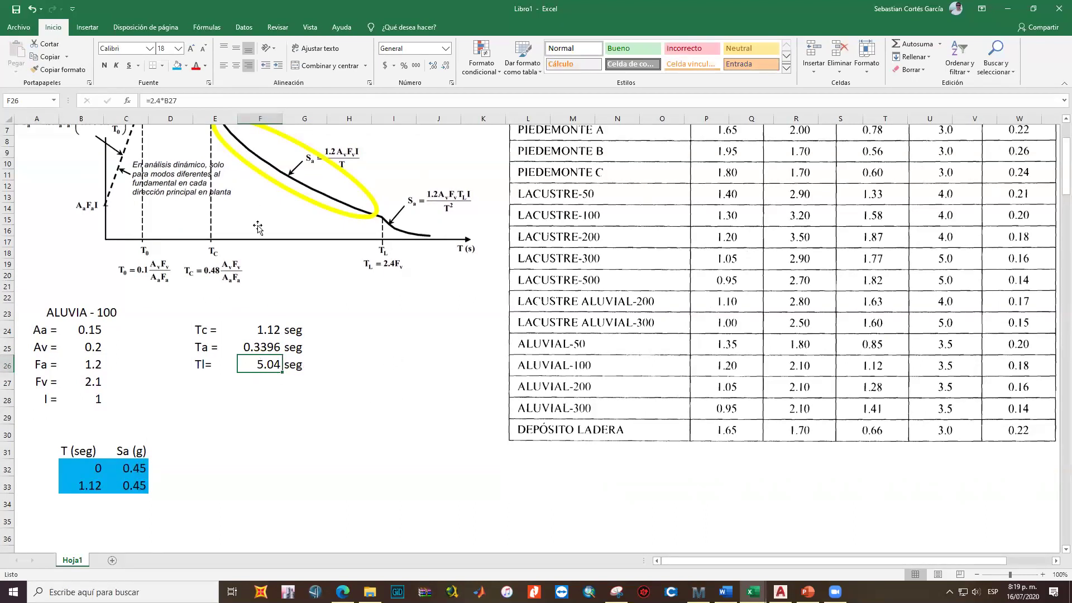
{"action": "left_click", "coordinate": [88, 501]}
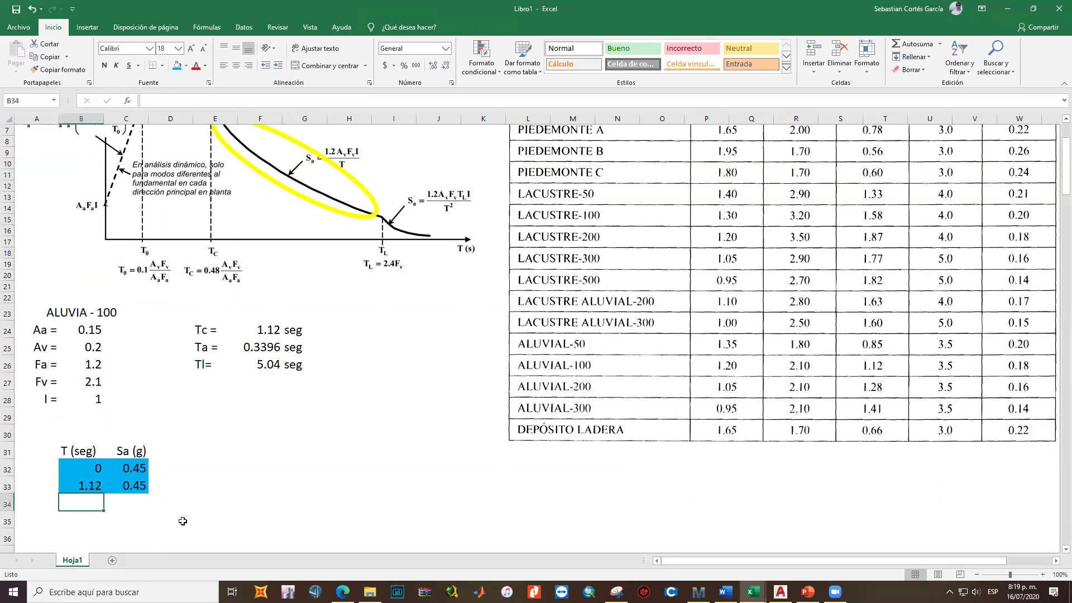
{"action": "scroll", "coordinate": [183, 502], "scroll_direction": "down", "scroll_amount": 3}
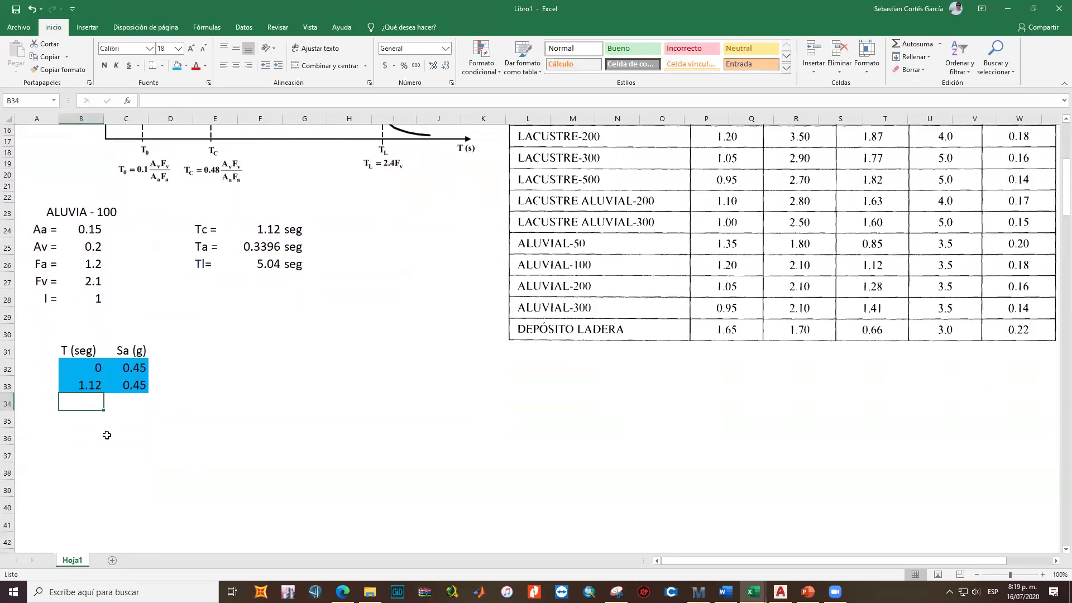
{"action": "left_click", "coordinate": [85, 524]}
{"action": "scroll", "coordinate": [83, 382], "scroll_direction": "down", "scroll_amount": 2}
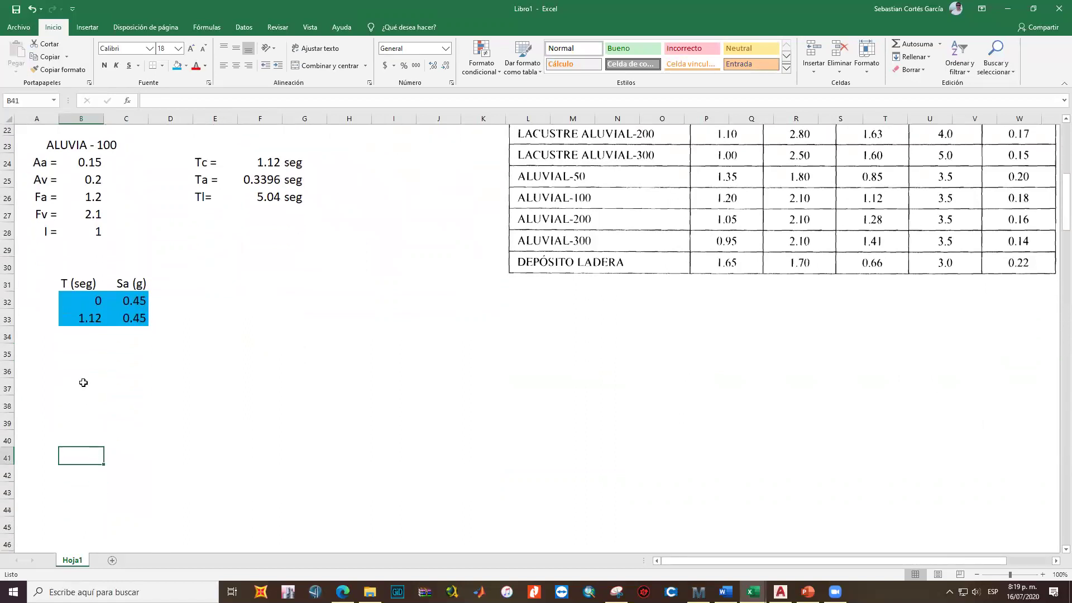
{"action": "left_click_drag", "start_coordinate": [89, 335], "coordinate": [86, 495]}
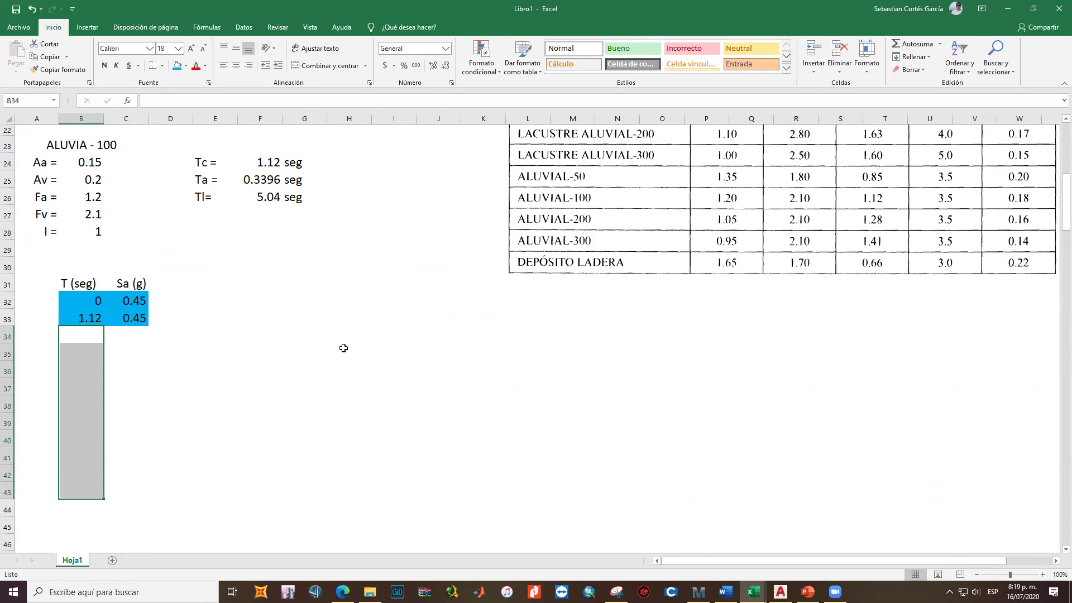
{"action": "scroll", "coordinate": [344, 348], "scroll_direction": "down", "scroll_amount": 1}
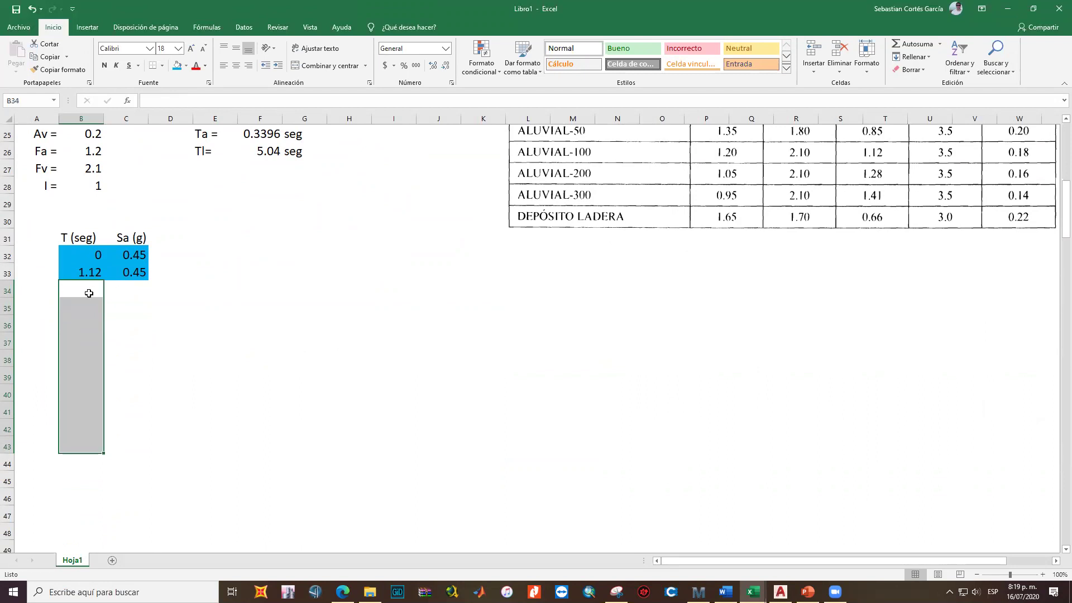
Calculate the period increment for ten intervals in F27 with the formula =(F26-B33)/10
{"action": "left_click", "coordinate": [286, 181]}
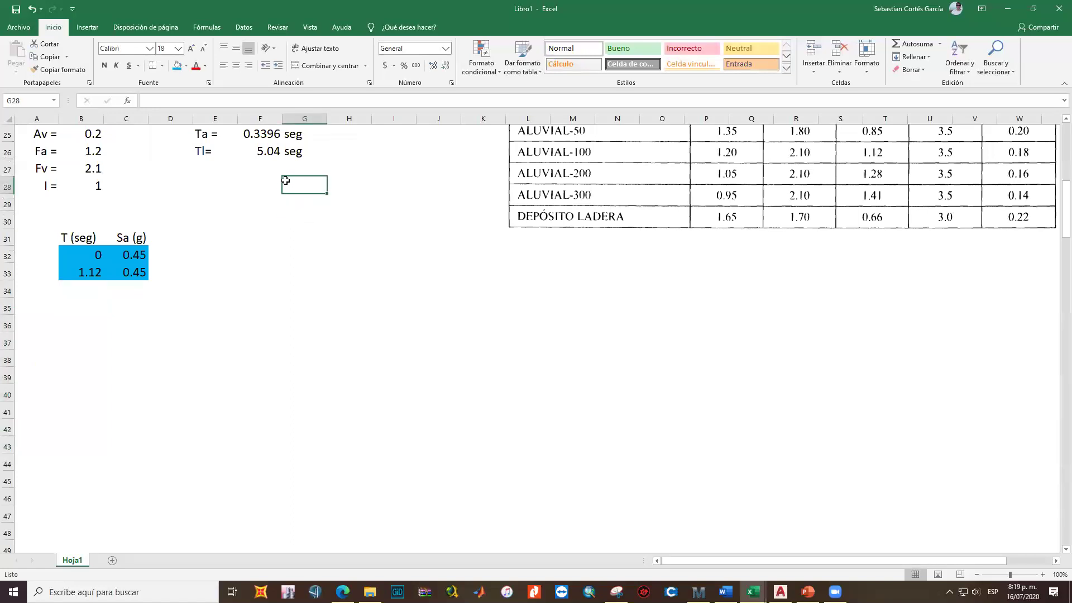
{"action": "key", "text": "Left"}
{"action": "key", "text": "Up"}
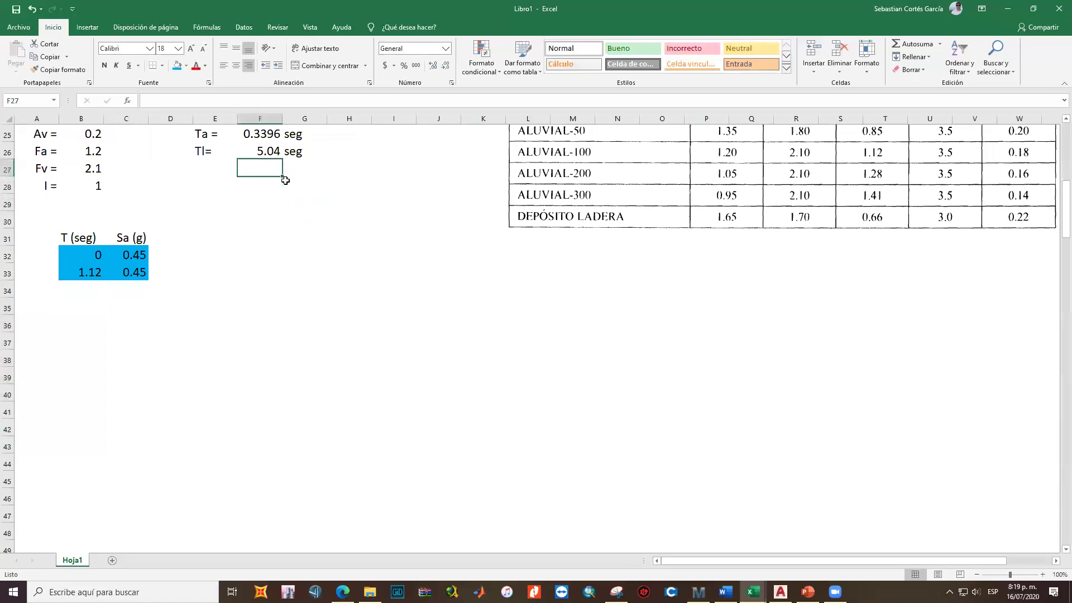
{"action": "type", "text": "="}
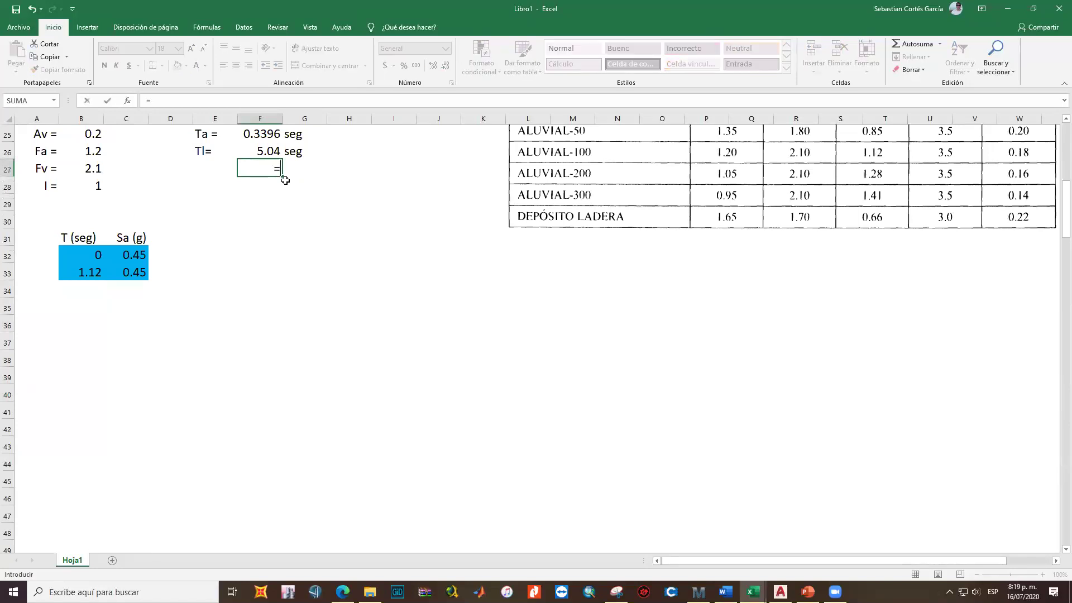
{"action": "key", "text": "Up"}
{"action": "type", "text": "-"}
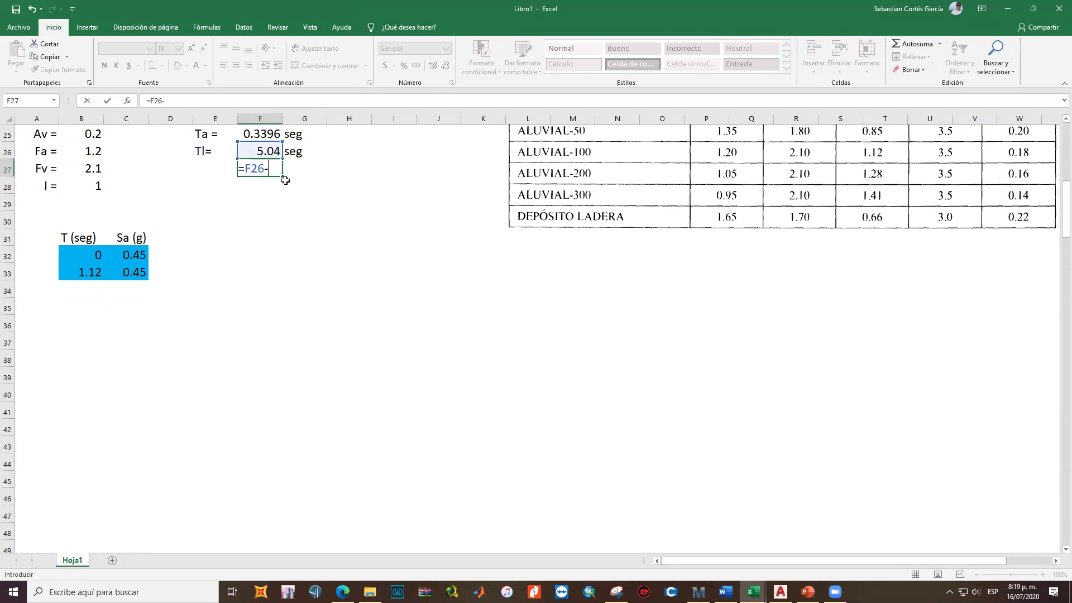
{"action": "key", "text": "Down"}
{"action": "key", "text": "Down"}
{"action": "key", "text": "Down"}
{"action": "key", "text": "Down"}
{"action": "key", "text": "Down"}
{"action": "key", "text": "Left"}
{"action": "key", "text": "Left"}
{"action": "key", "text": "Left"}
{"action": "key", "text": "Left"}
{"action": "key", "text": "Down"}
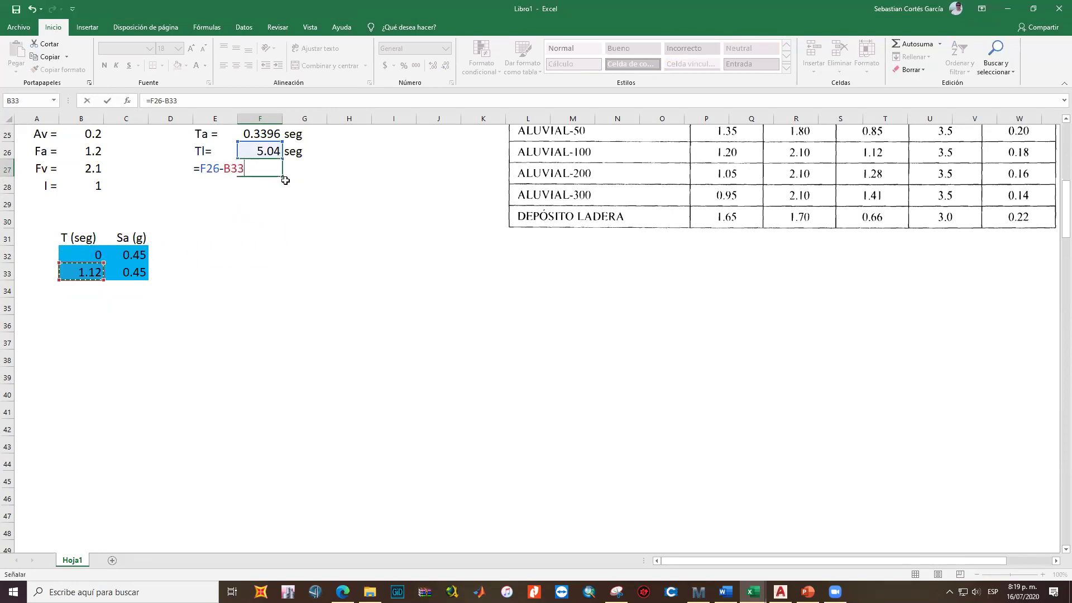
{"action": "left_click", "coordinate": [153, 103]}
{"action": "type", "text": "("}
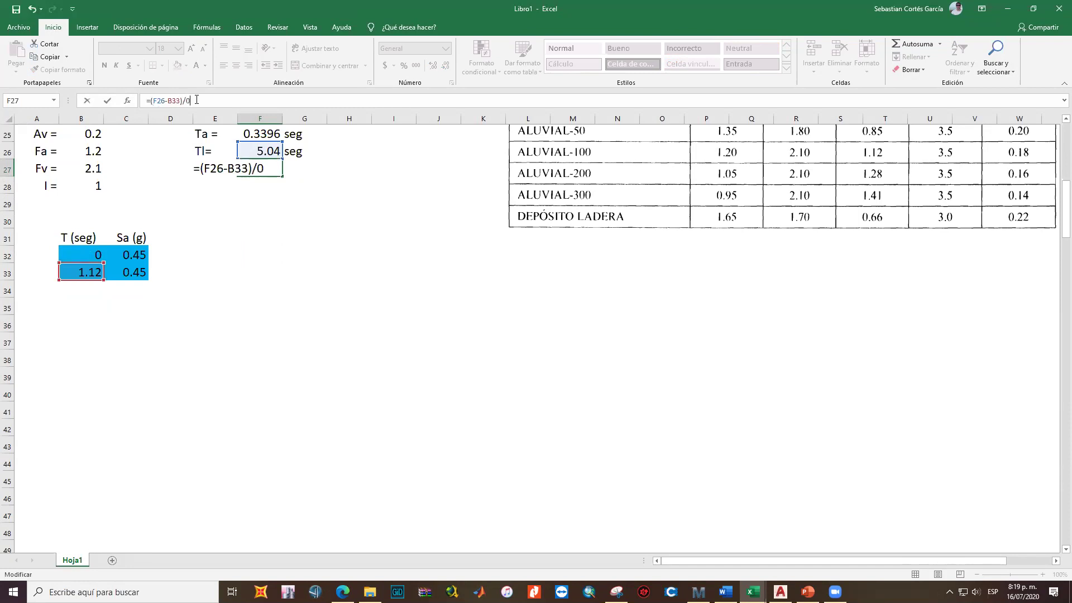
{"action": "type", "text": ")/10"}
{"action": "key", "text": "Return"}
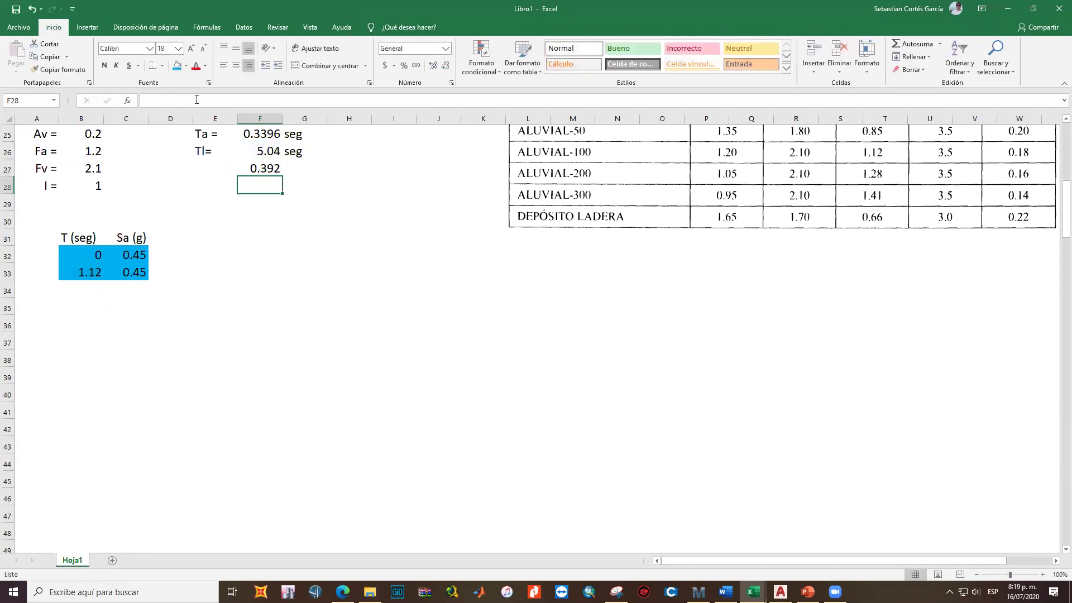
{"action": "key", "text": "Up"}
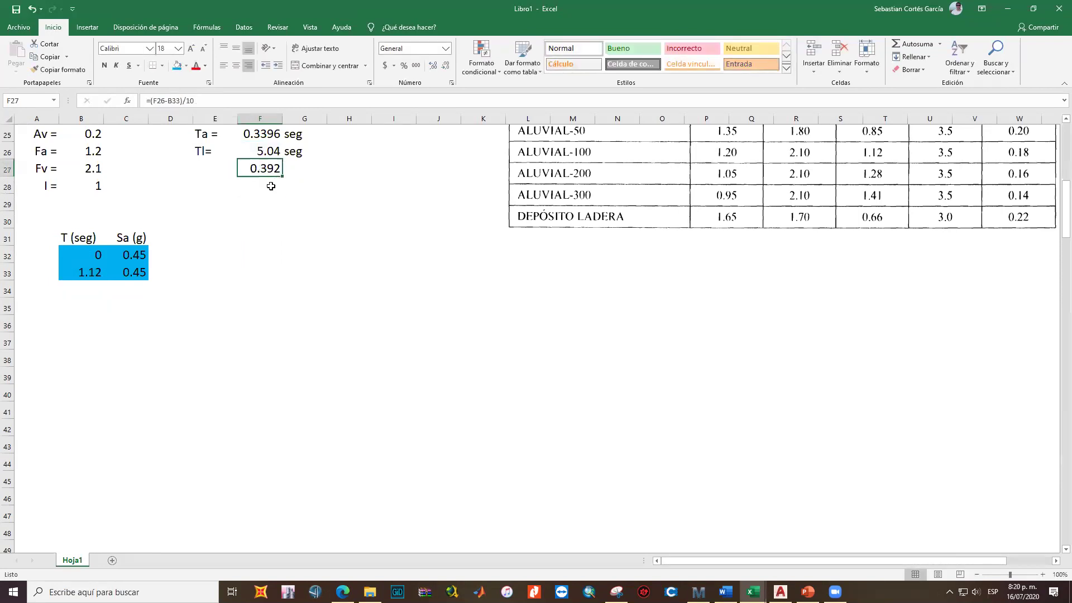
Calculate the next period in B34 with the formula =B33+F27
{"action": "left_click", "coordinate": [92, 291]}
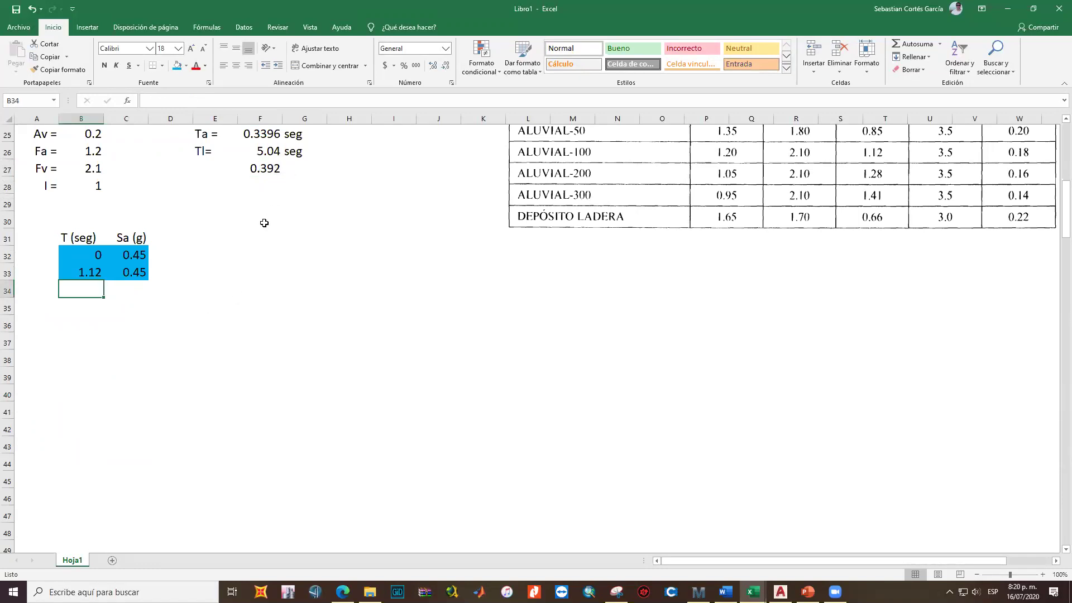
{"action": "type", "text": "="}
{"action": "key", "text": "Up"}
{"action": "type", "text": "+"}
{"action": "left_click", "coordinate": [262, 169]}
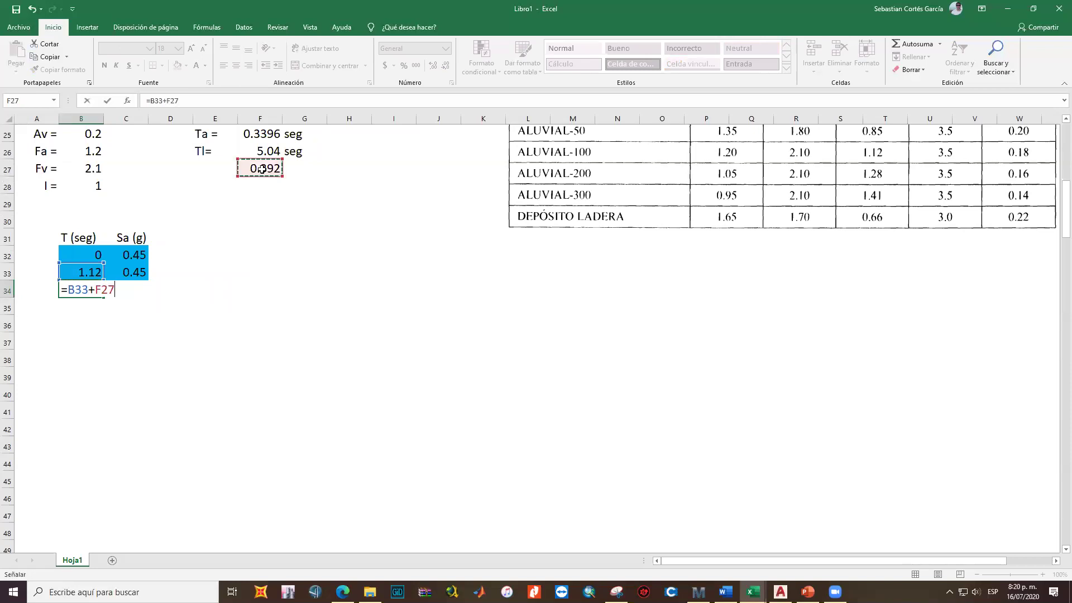
{"action": "left_click", "coordinate": [166, 101]}
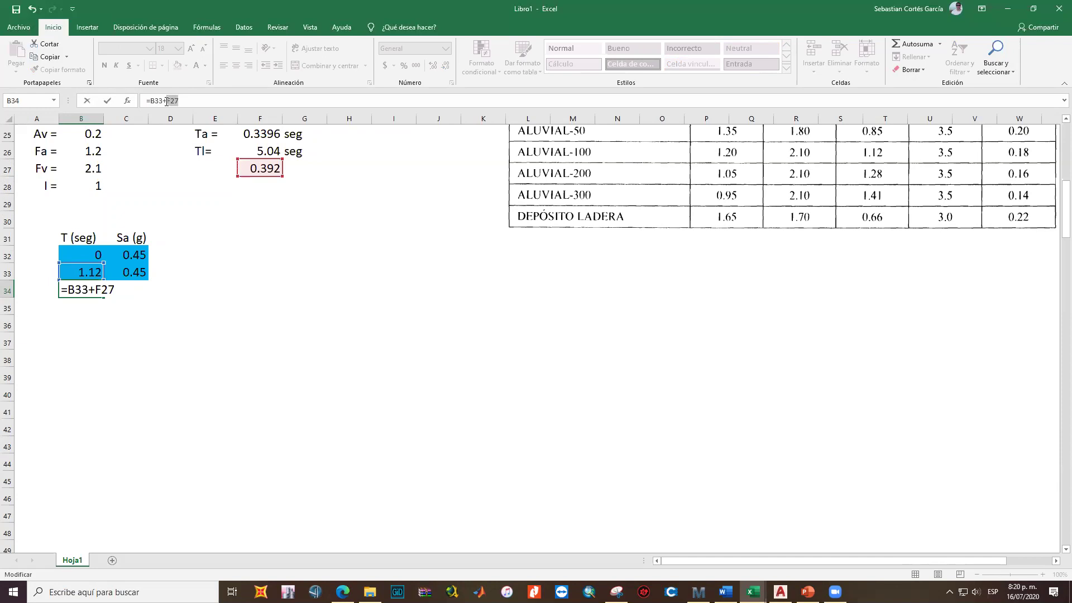
{"action": "key", "text": "Return"}
Calculate the following period in B35 with the formula =B34+$F$27, locking the increment cell as an absolute reference
{"action": "type", "text": "="}
{"action": "key", "text": "Up"}
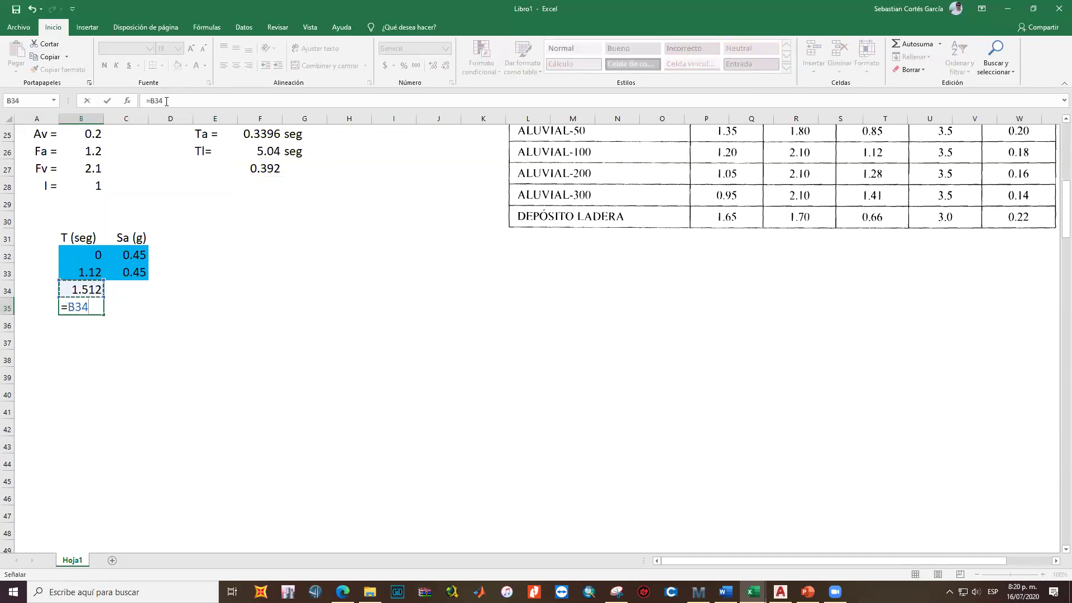
{"action": "left_click", "coordinate": [166, 101]}
{"action": "left_click", "coordinate": [268, 171]}
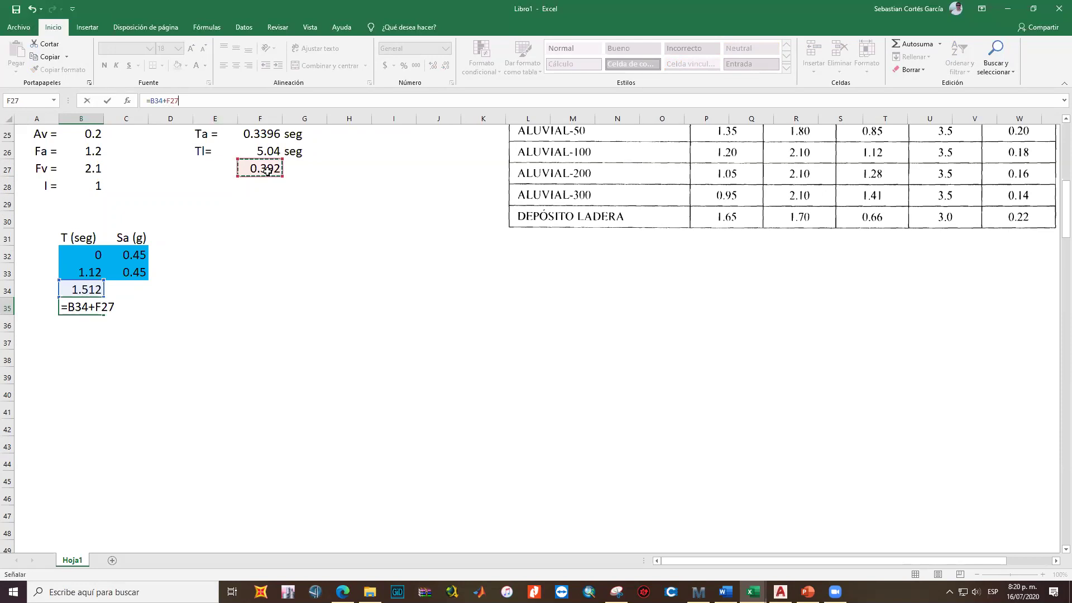
{"action": "left_click_drag", "start_coordinate": [178, 101], "coordinate": [167, 103]}
{"action": "key", "text": "F4"}
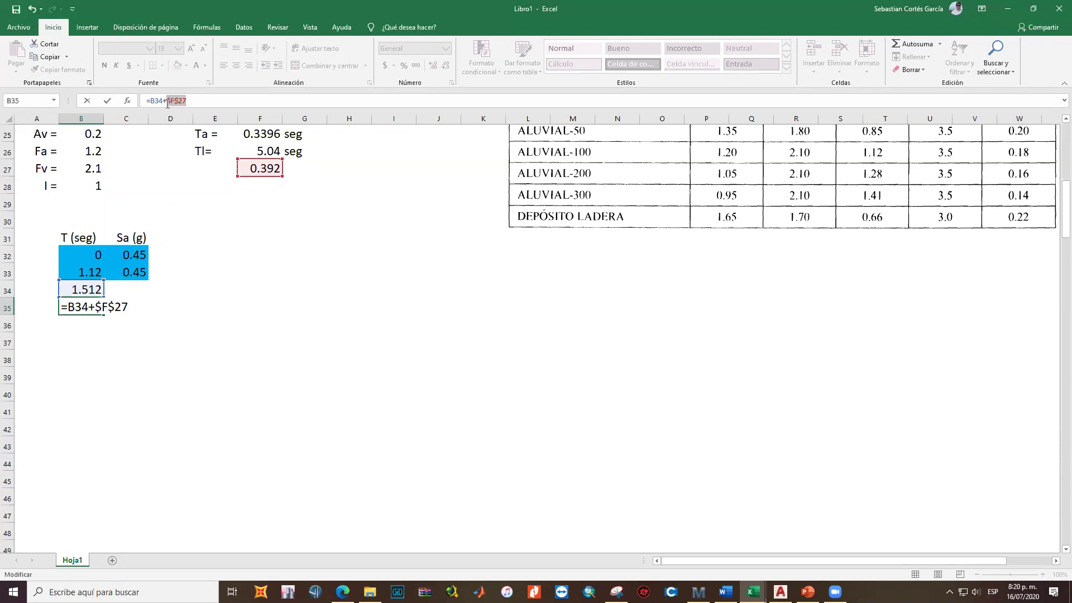
{"action": "key", "text": "Return"}
{"action": "key", "text": "Up"}
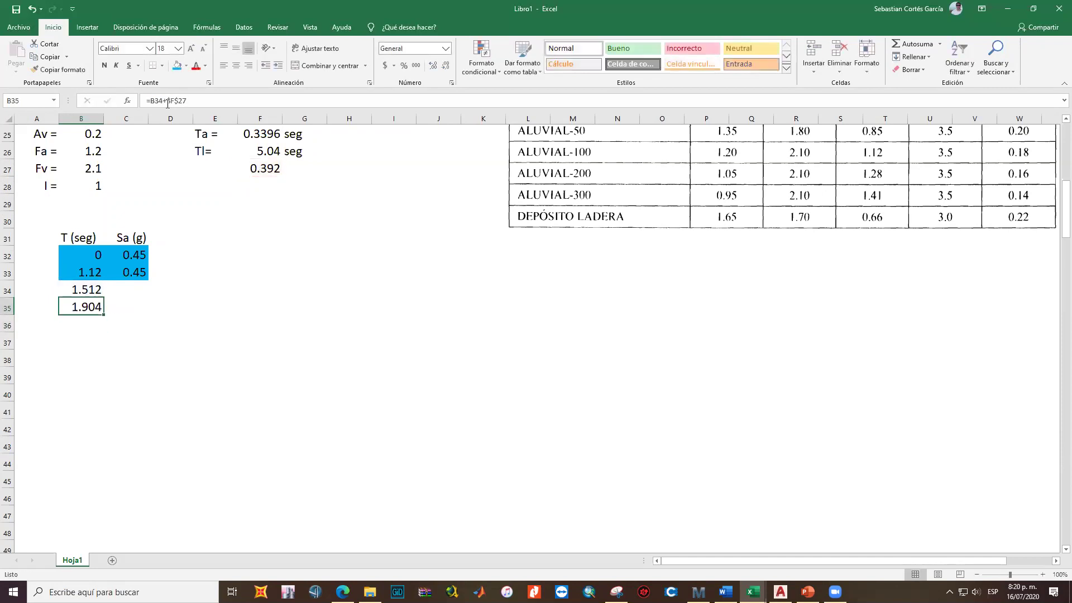
Fill the B35 period formula down through B43
{"action": "left_click_drag", "start_coordinate": [103, 315], "coordinate": [88, 448]}
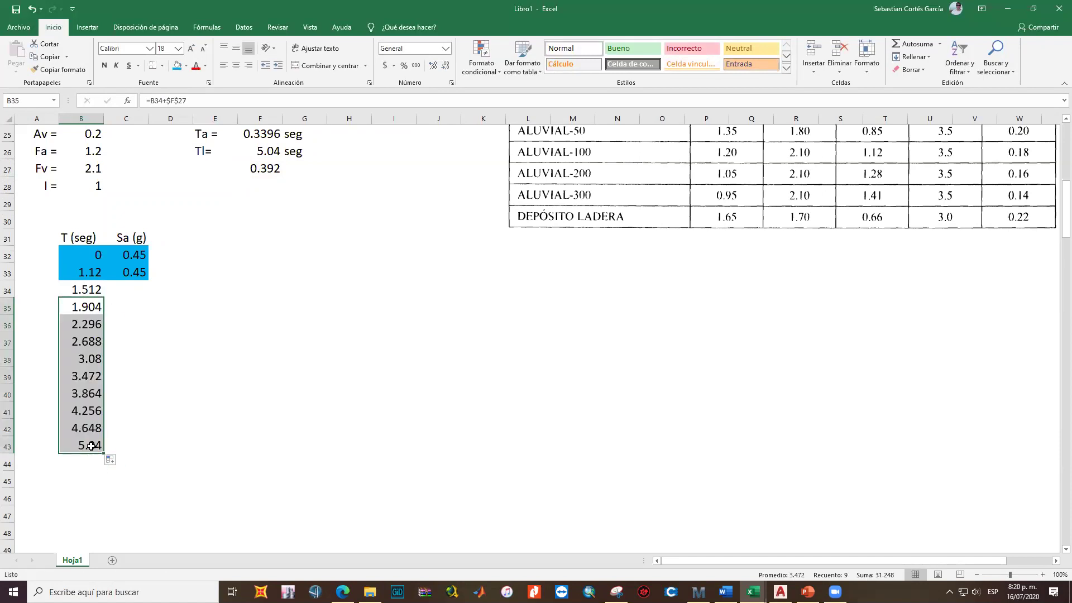
{"action": "left_click", "coordinate": [86, 447]}
{"action": "left_click", "coordinate": [156, 421]}
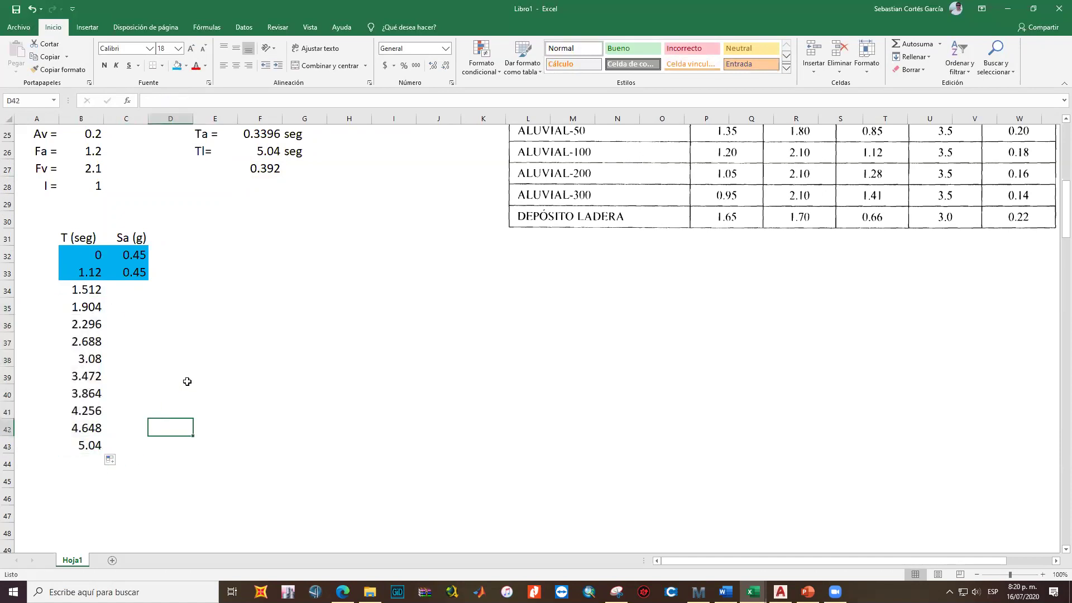
Enlarge the yellow ellipse on the diagram so it also encloses the formula Sa = 1.2AvFvI/T
{"action": "left_click", "coordinate": [124, 290]}
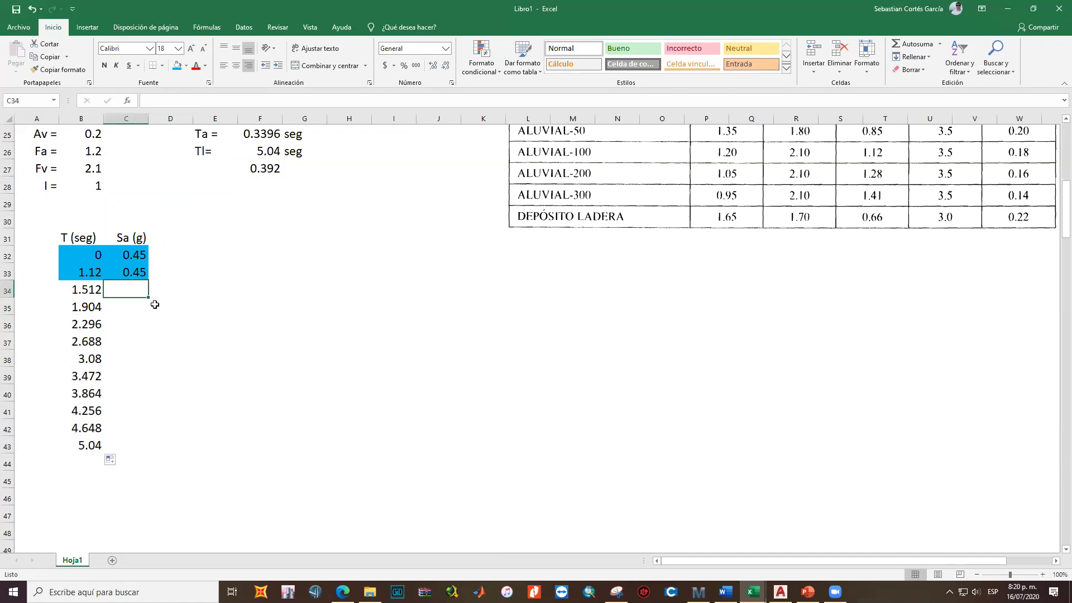
{"action": "scroll", "coordinate": [186, 341], "scroll_direction": "up", "scroll_amount": 4}
{"action": "scroll", "coordinate": [186, 341], "scroll_direction": "up", "scroll_amount": 3}
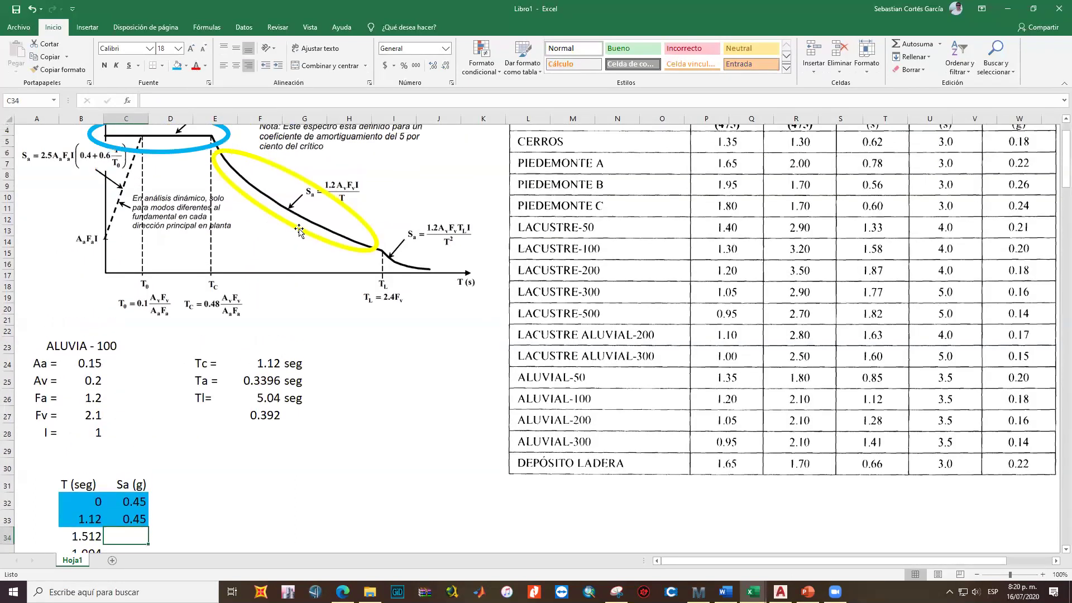
{"action": "left_click", "coordinate": [305, 187]}
{"action": "left_click", "coordinate": [305, 187]}
{"action": "left_click_drag", "start_coordinate": [308, 178], "coordinate": [355, 164]}
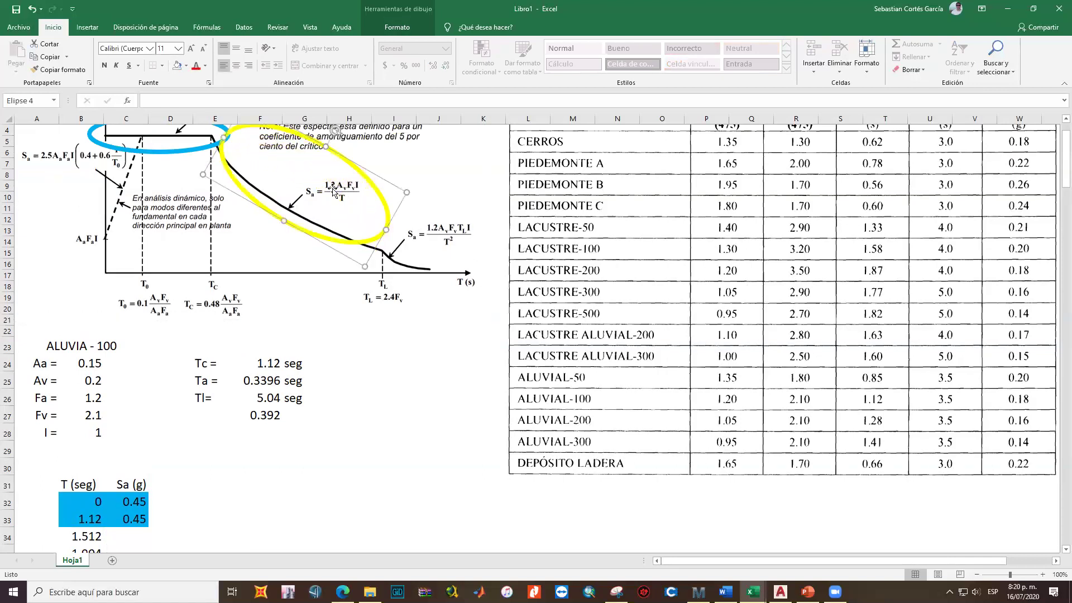
{"action": "key", "text": "Escape"}
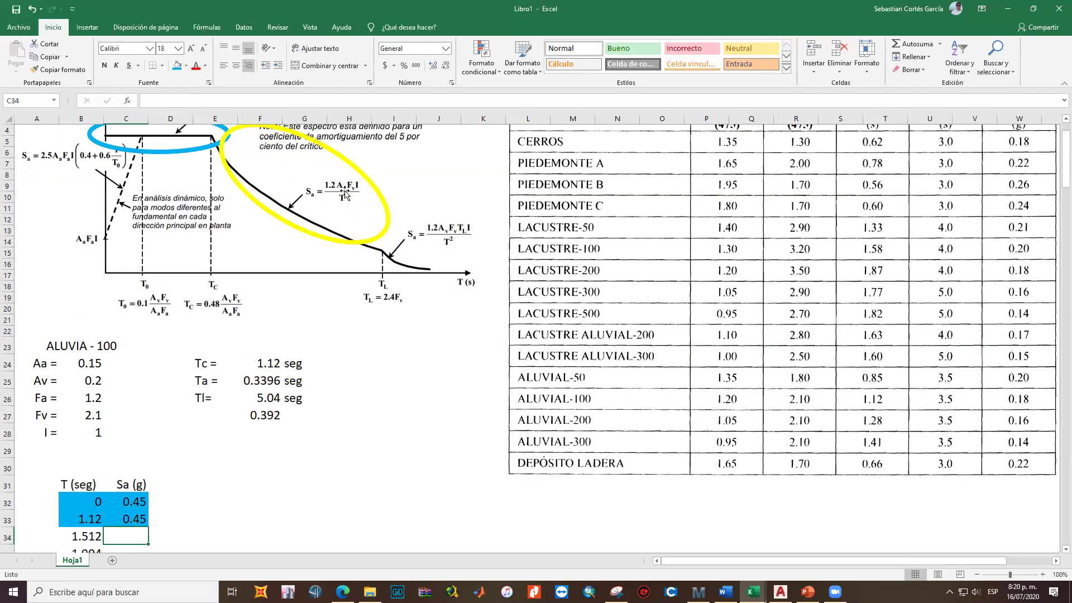
Calculate Sa in C34 with the formula =(1.2*B25*B27*B28)/B34 and fill it down through C43
{"action": "scroll", "coordinate": [230, 381], "scroll_direction": "down", "scroll_amount": 1}
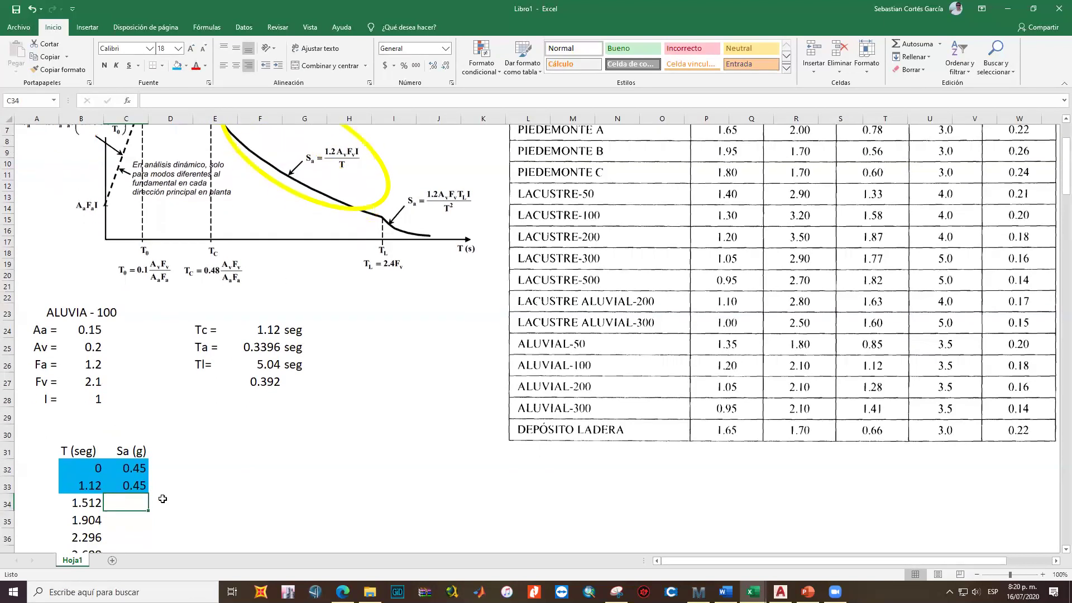
{"action": "type", "text": "="}
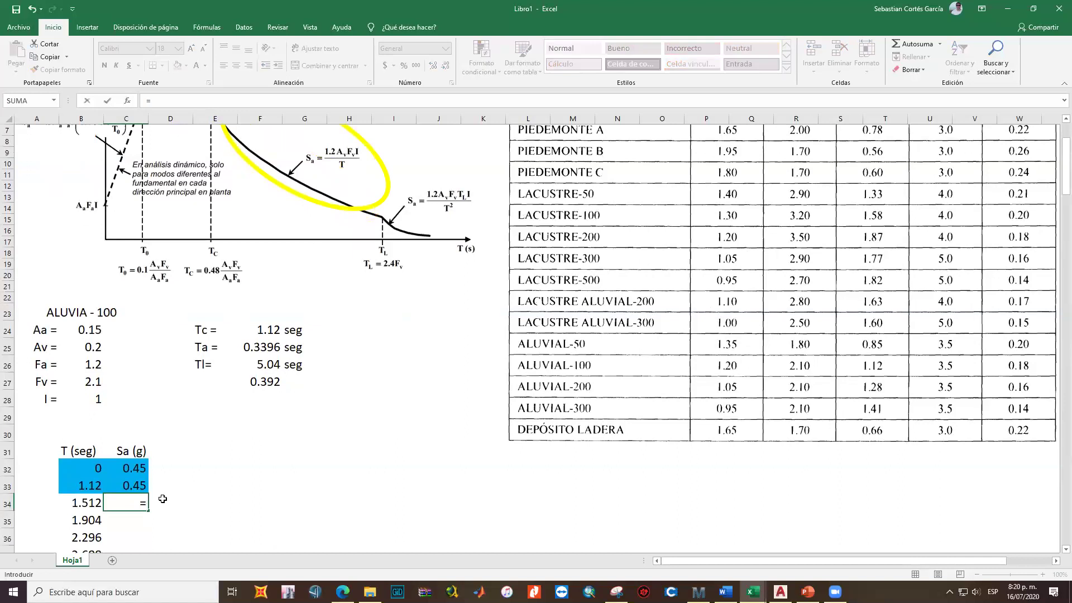
{"action": "type", "text": "1.2*"}
{"action": "left_click", "coordinate": [91, 347]}
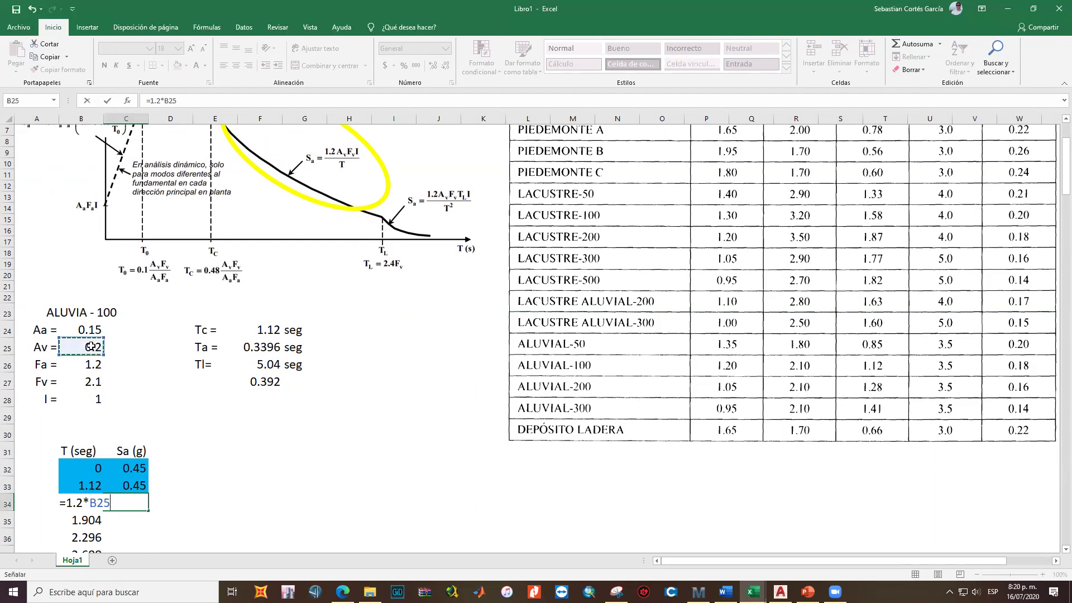
{"action": "type", "text": "*"}
{"action": "left_click", "coordinate": [88, 382]}
{"action": "type", "text": "*"}
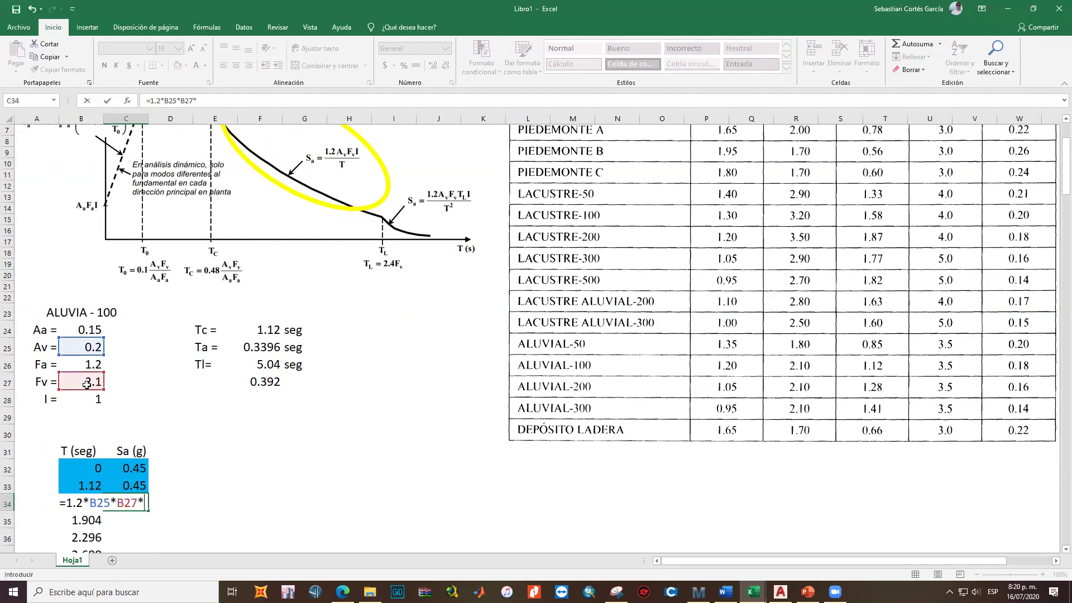
{"action": "left_click", "coordinate": [85, 398]}
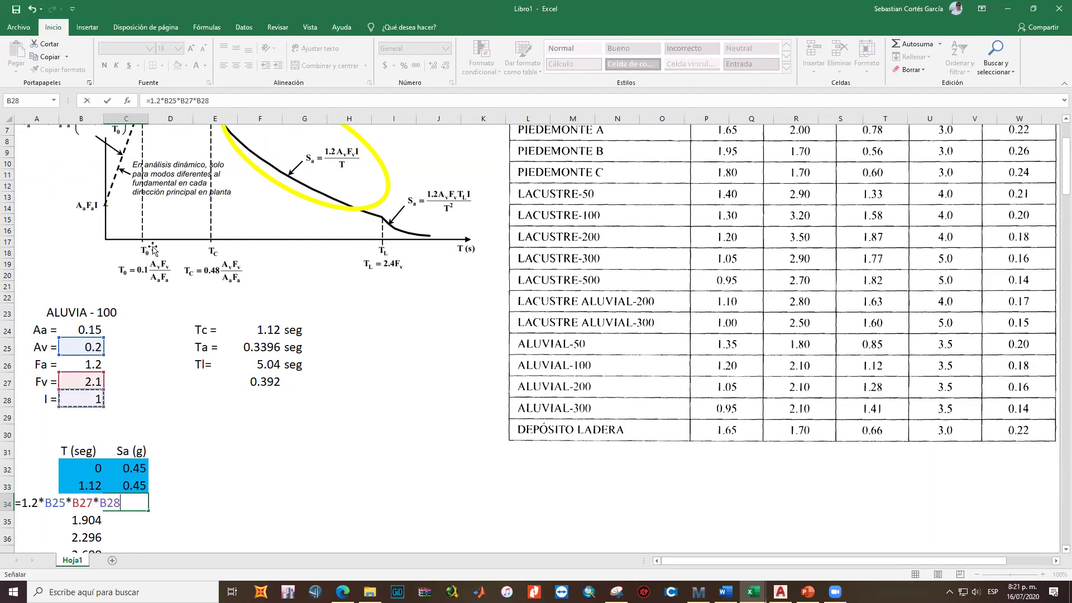
{"action": "left_click", "coordinate": [149, 99]}
{"action": "type", "text": "("}
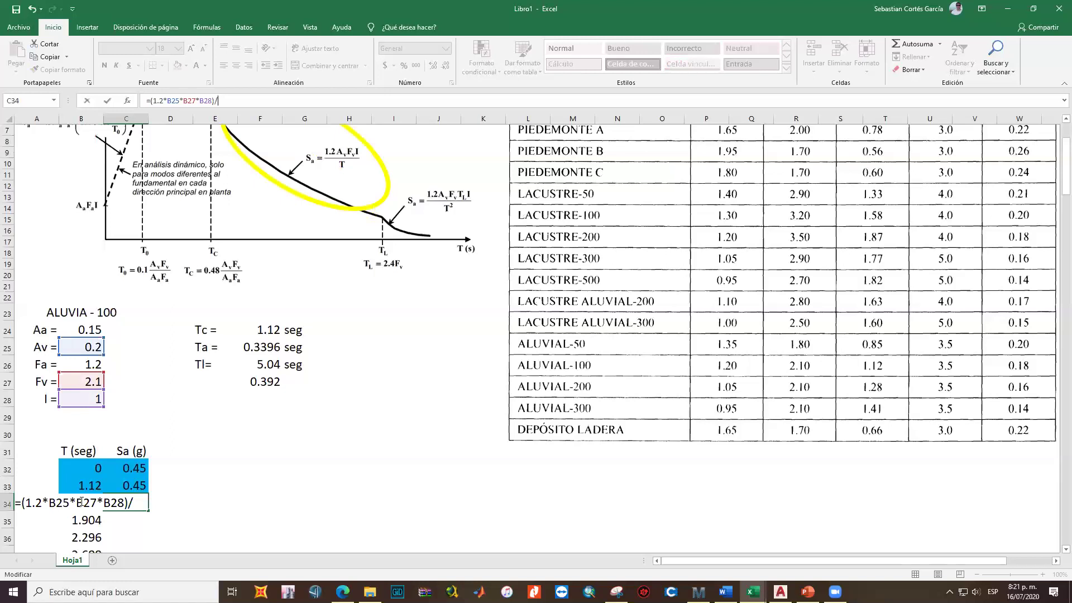
{"action": "key", "text": "Right"}
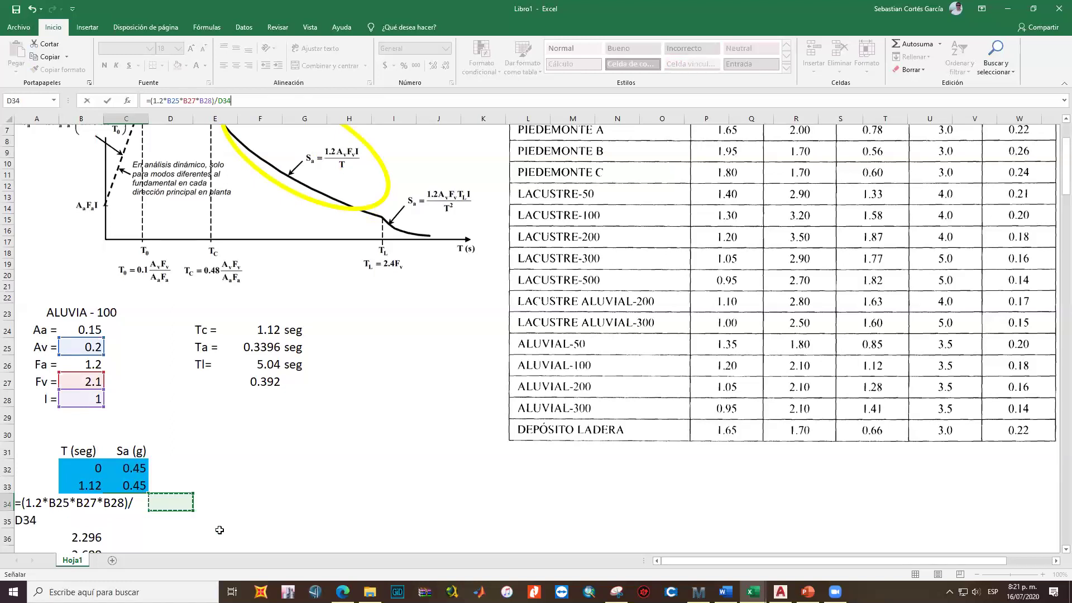
{"action": "key", "text": "ctrl+Return"}
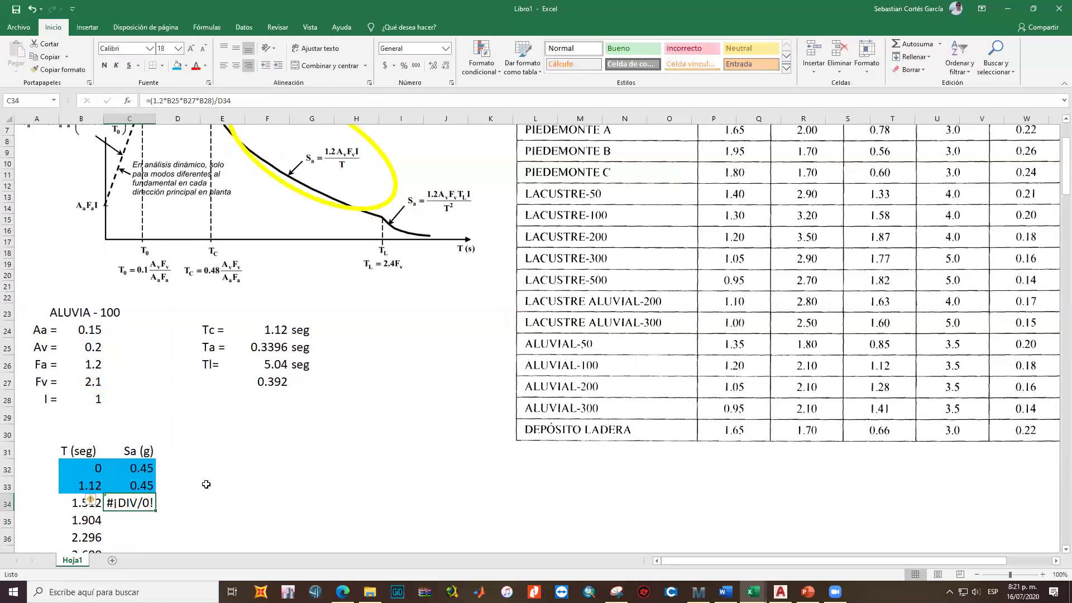
{"action": "left_click", "coordinate": [253, 95]}
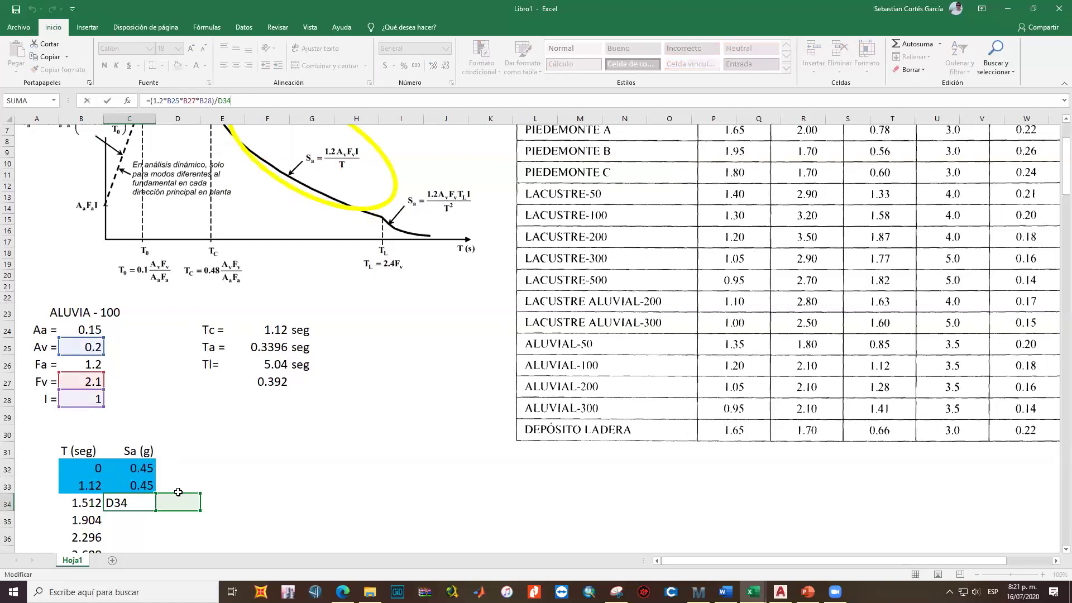
{"action": "left_click", "coordinate": [83, 502]}
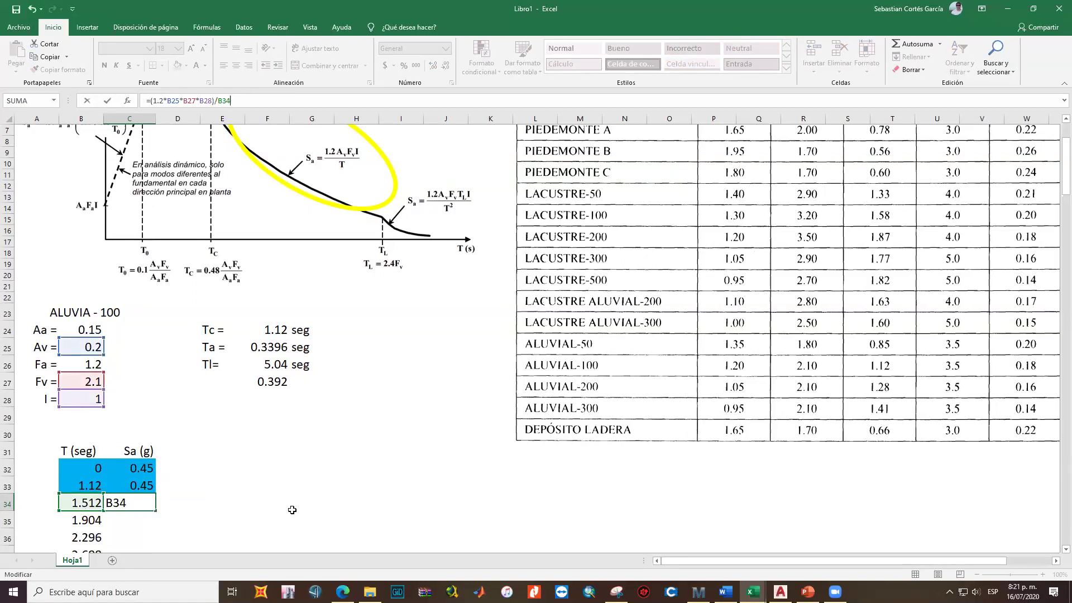
{"action": "key", "text": "ctrl+Return"}
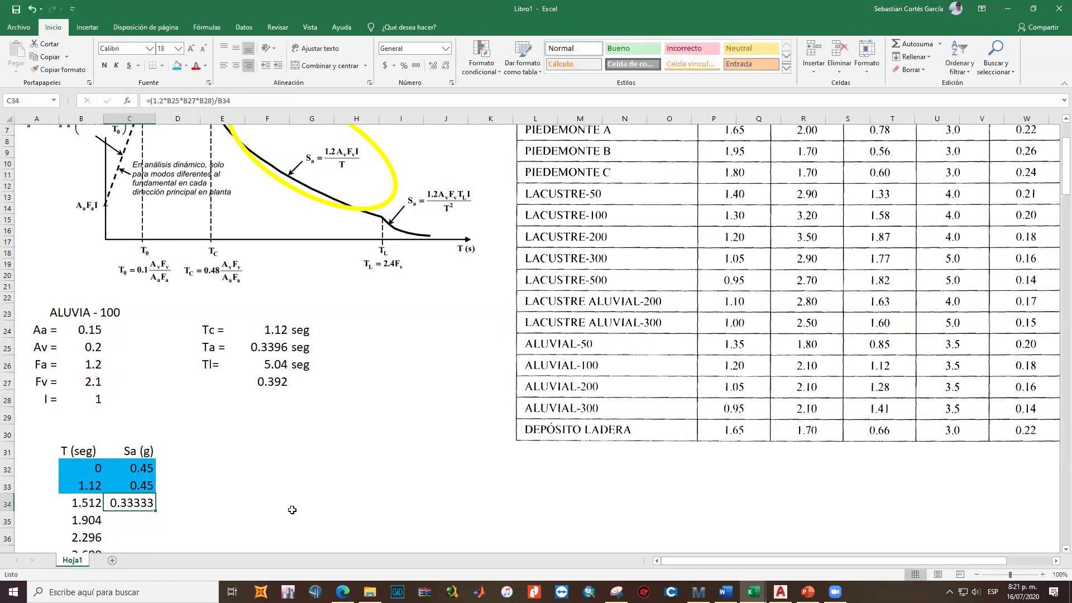
{"action": "left_click_drag", "start_coordinate": [158, 511], "coordinate": [135, 533]}
Make the Av, Fv and I references absolute in C34, giving =(1.2*$B$25*$B$27*$B$28)/B34
{"action": "left_click", "coordinate": [139, 372]}
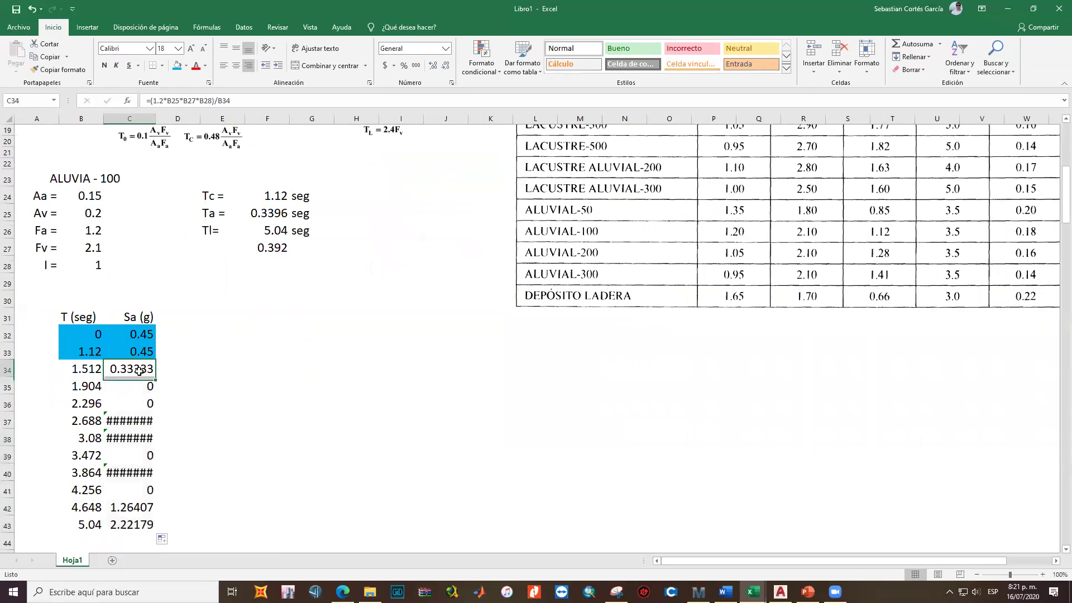
{"action": "left_click", "coordinate": [237, 99]}
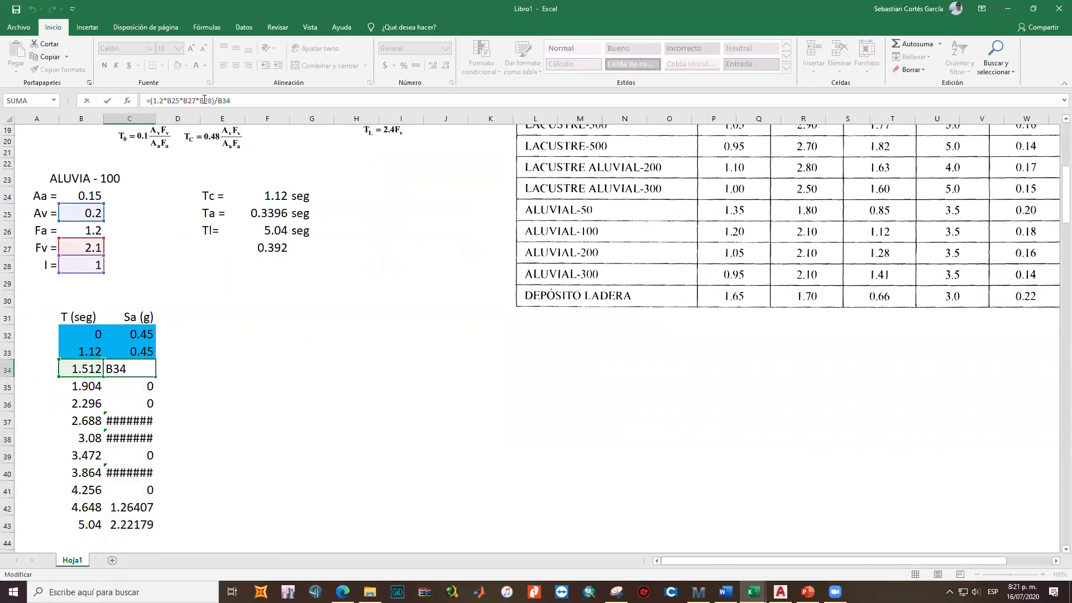
{"action": "left_click_drag", "start_coordinate": [168, 100], "coordinate": [181, 101]}
{"action": "key", "text": "F4"}
{"action": "left_click_drag", "start_coordinate": [192, 101], "coordinate": [240, 107]}
{"action": "key", "text": "F4"}
{"action": "key", "text": "F4"}
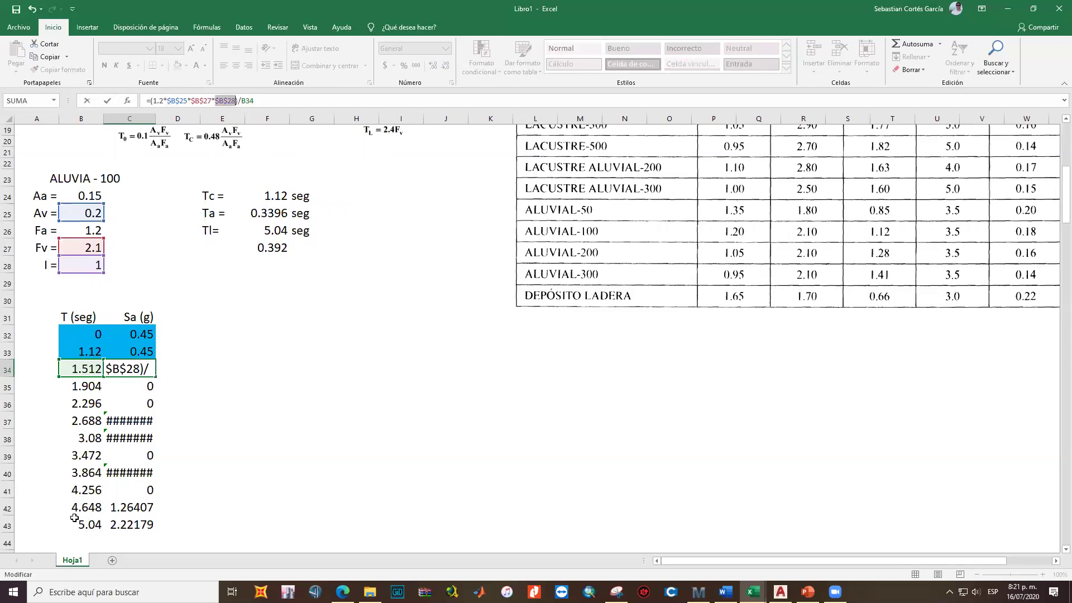
{"action": "key", "text": "Return"}
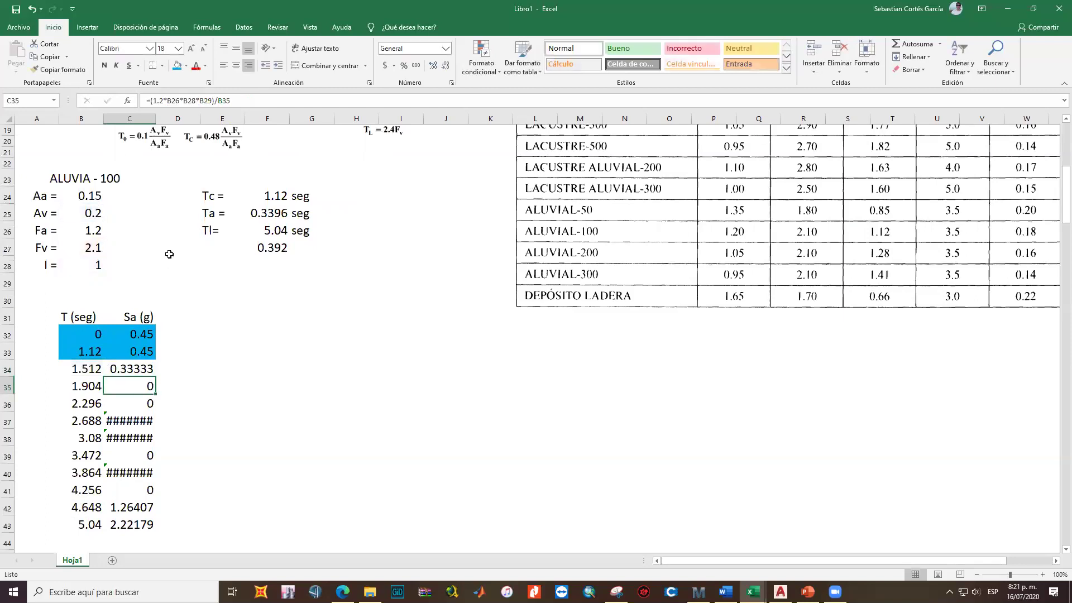
Fill the C34 Sa formula with absolute references down through C43
{"action": "left_click", "coordinate": [139, 371]}
{"action": "left_click_drag", "start_coordinate": [157, 378], "coordinate": [157, 532]}
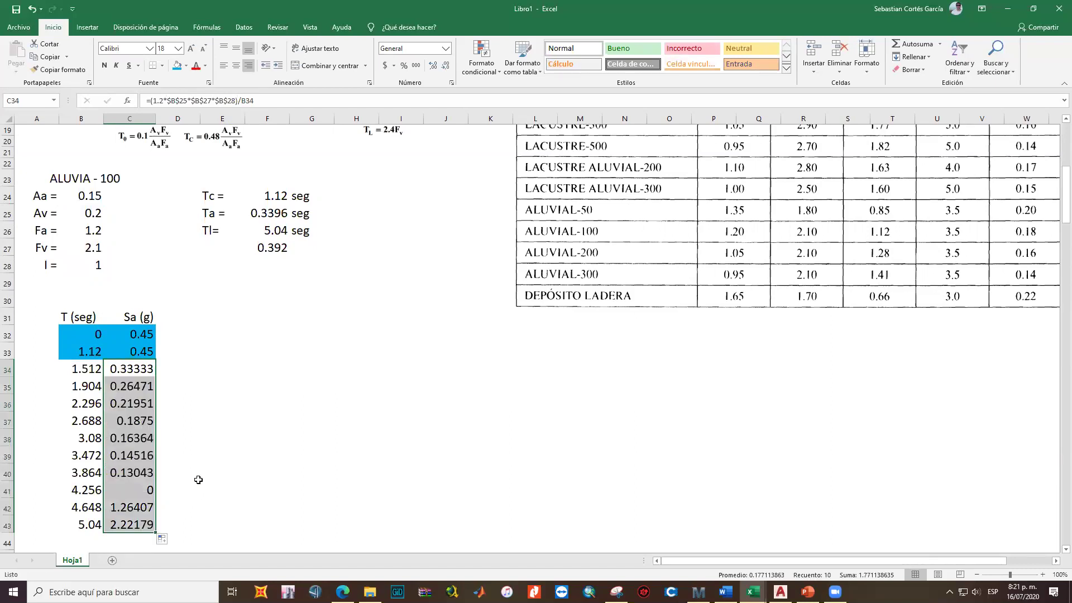
{"action": "left_click", "coordinate": [201, 414]}
Shade the T and Sa cells B34:C43 with the standard yellow fill
{"action": "left_click_drag", "start_coordinate": [92, 369], "coordinate": [116, 527]}
{"action": "left_click", "coordinate": [187, 66]}
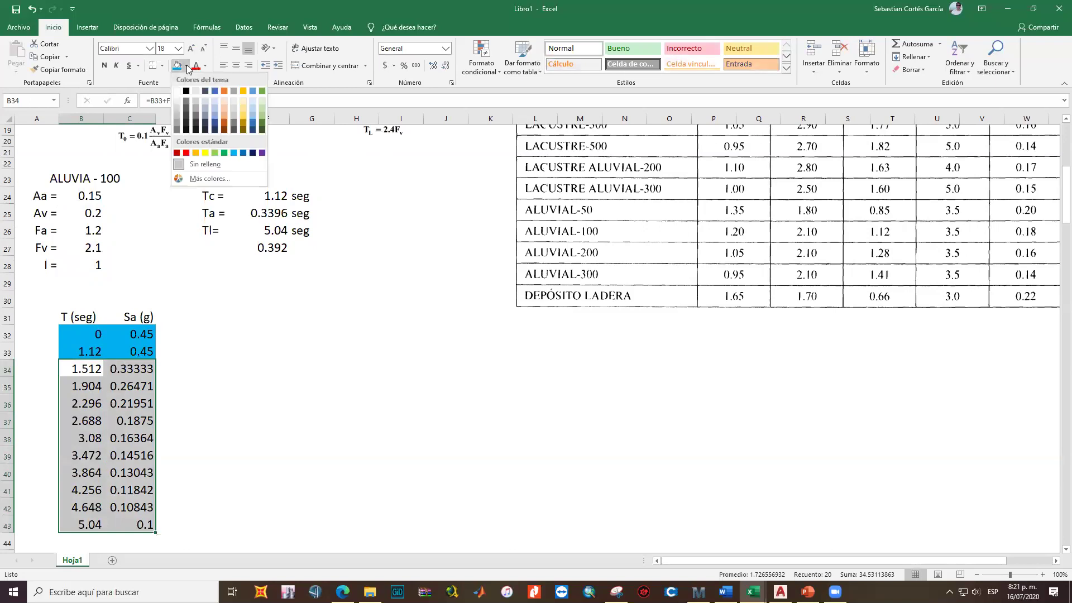
{"action": "left_click", "coordinate": [205, 153]}
{"action": "left_click", "coordinate": [210, 348]}
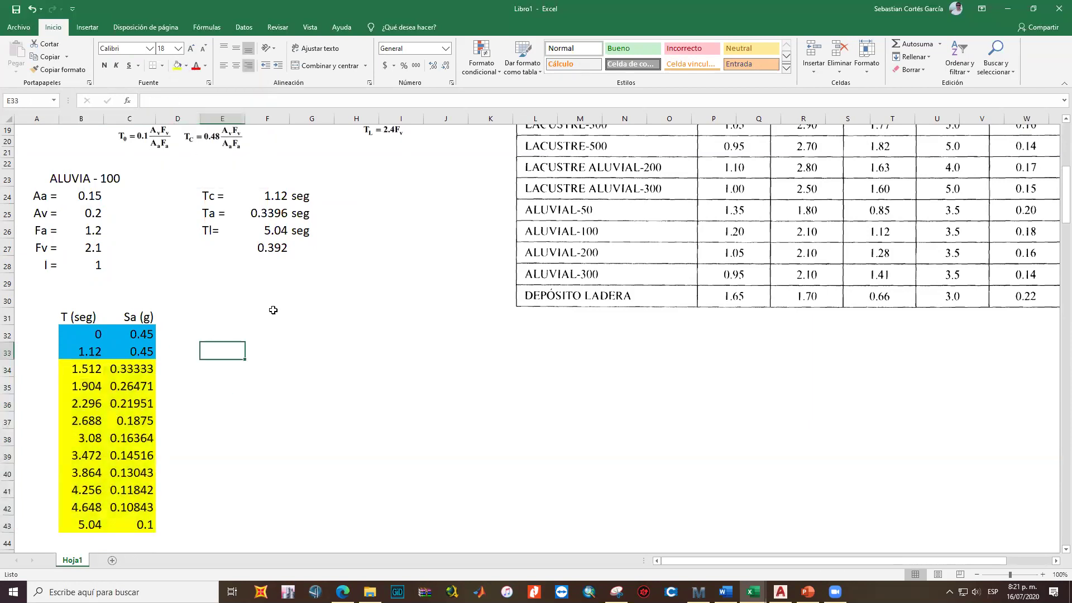
Duplicate the yellow ellipse and resize the copy to about 4.3 by 4.3 cm around the curve beyond TL and its T² formula
{"action": "scroll", "coordinate": [273, 310], "scroll_direction": "up", "scroll_amount": 6}
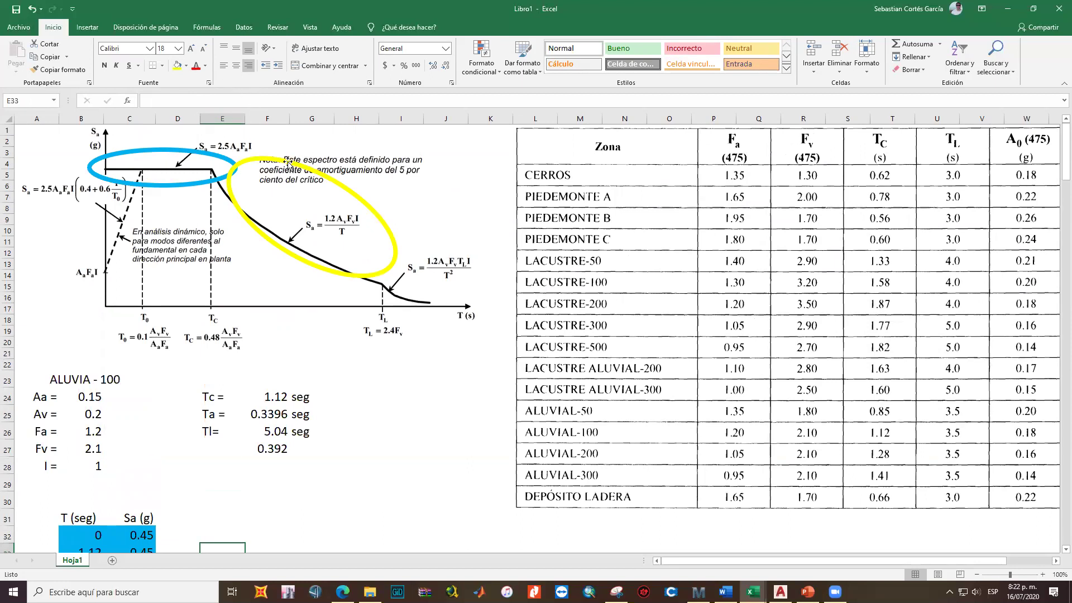
{"action": "left_click", "coordinate": [288, 163]}
{"action": "key", "text": "ctrl+v"}
{"action": "left_click_drag", "start_coordinate": [388, 239], "coordinate": [441, 332]}
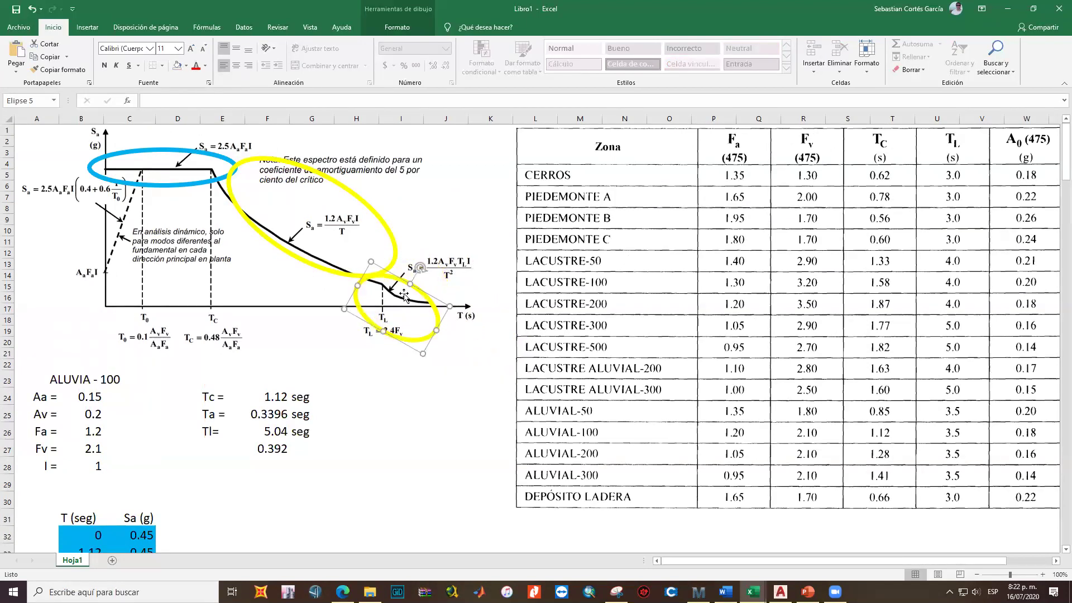
{"action": "left_click_drag", "start_coordinate": [397, 278], "coordinate": [471, 246]}
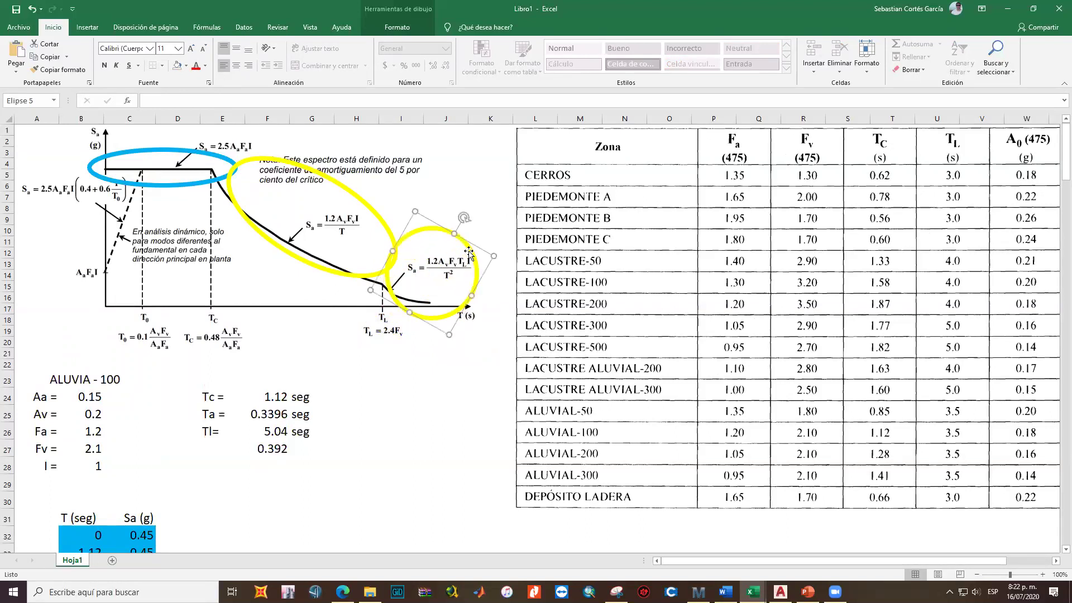
Change the outline of the ellipse around the diagram zone beyond TL to the standard light green
{"action": "left_click", "coordinate": [398, 29]}
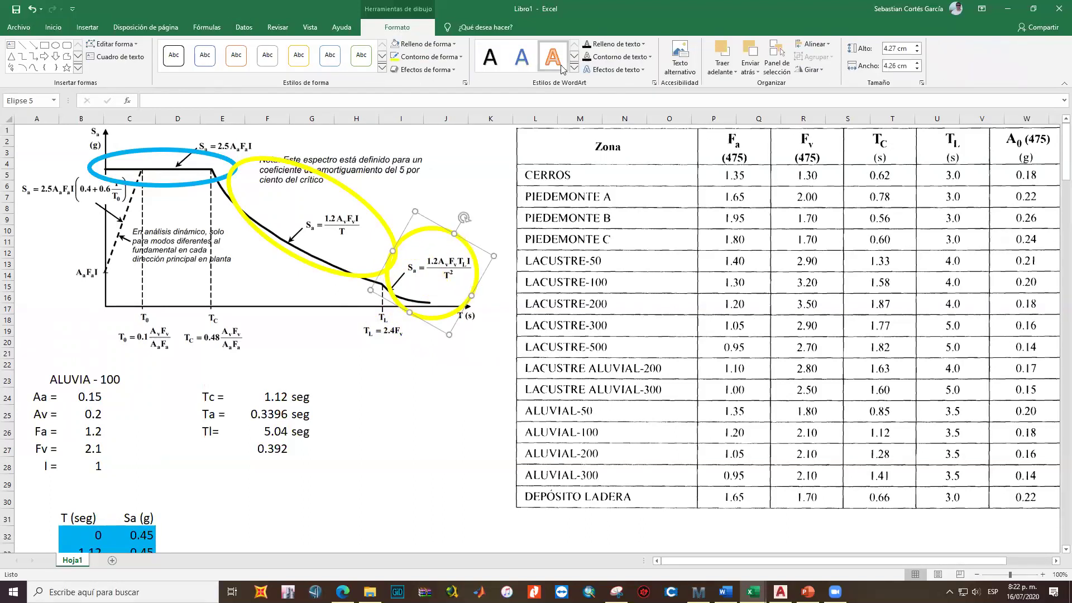
{"action": "left_click", "coordinate": [429, 57]}
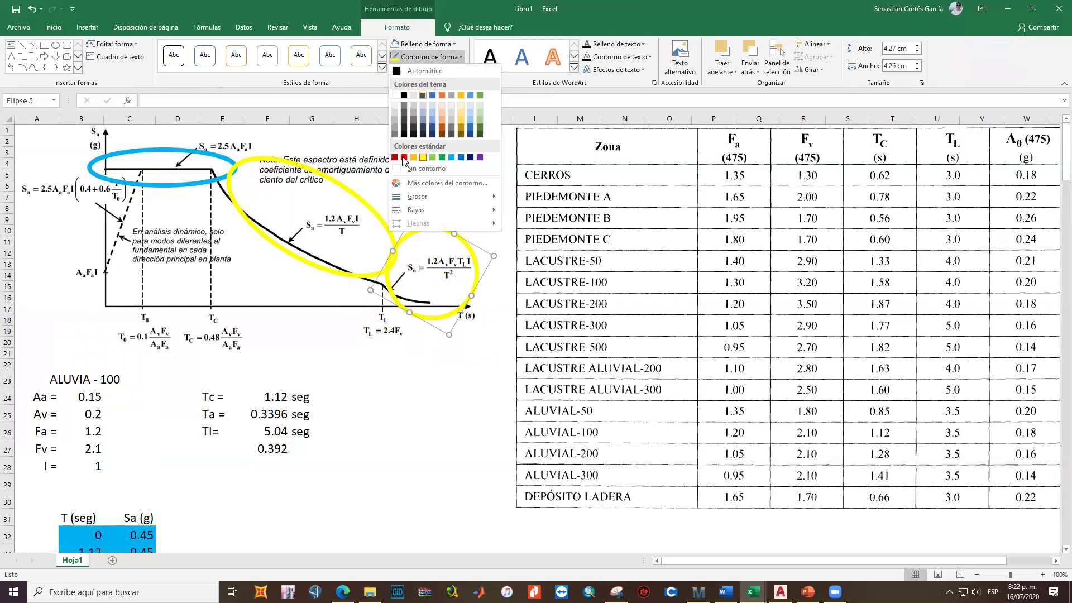
{"action": "left_click", "coordinate": [432, 157]}
{"action": "left_click", "coordinate": [444, 466]}
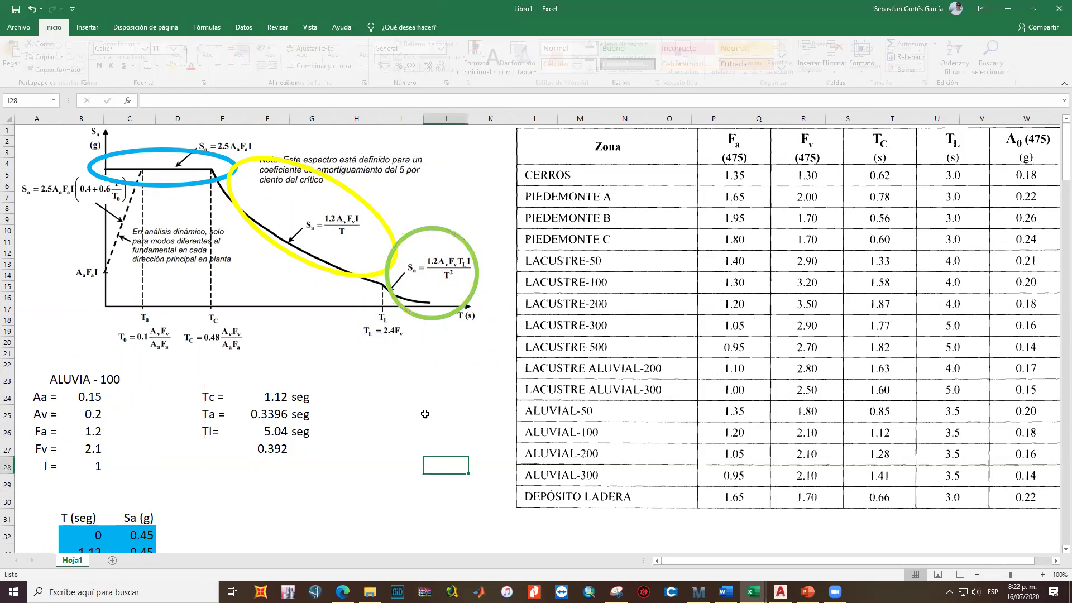
Examine the diagram zone beyond TL and the Tc, Ta and Tl periods against the last rows of the T–Sa table
{"action": "scroll", "coordinate": [419, 402], "scroll_direction": "down", "scroll_amount": 1}
{"action": "scroll", "coordinate": [418, 404], "scroll_direction": "down", "scroll_amount": 2}
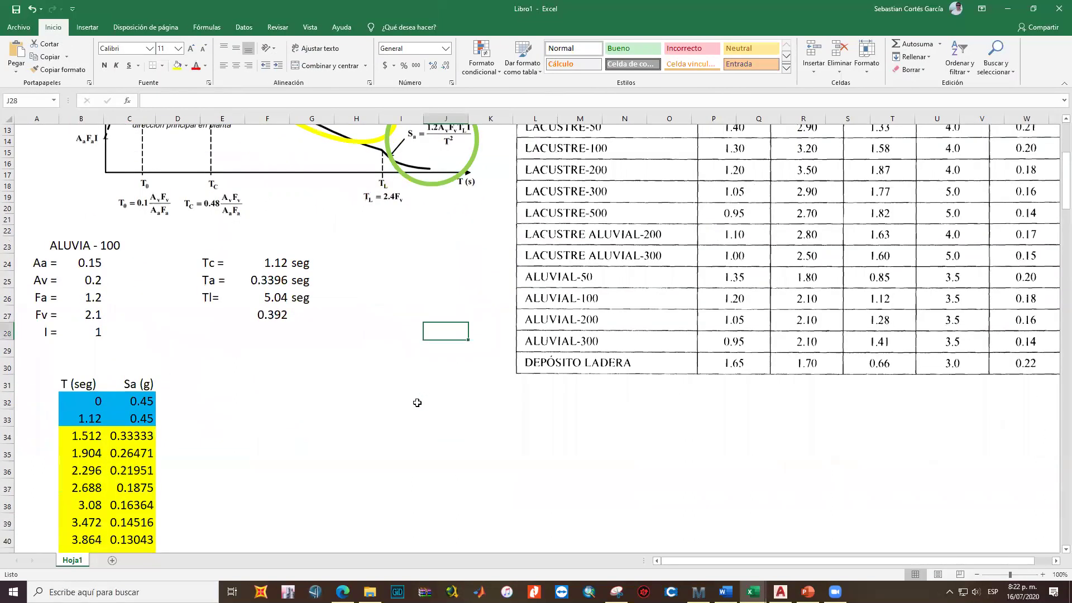
{"action": "scroll", "coordinate": [419, 391], "scroll_direction": "up", "scroll_amount": 2}
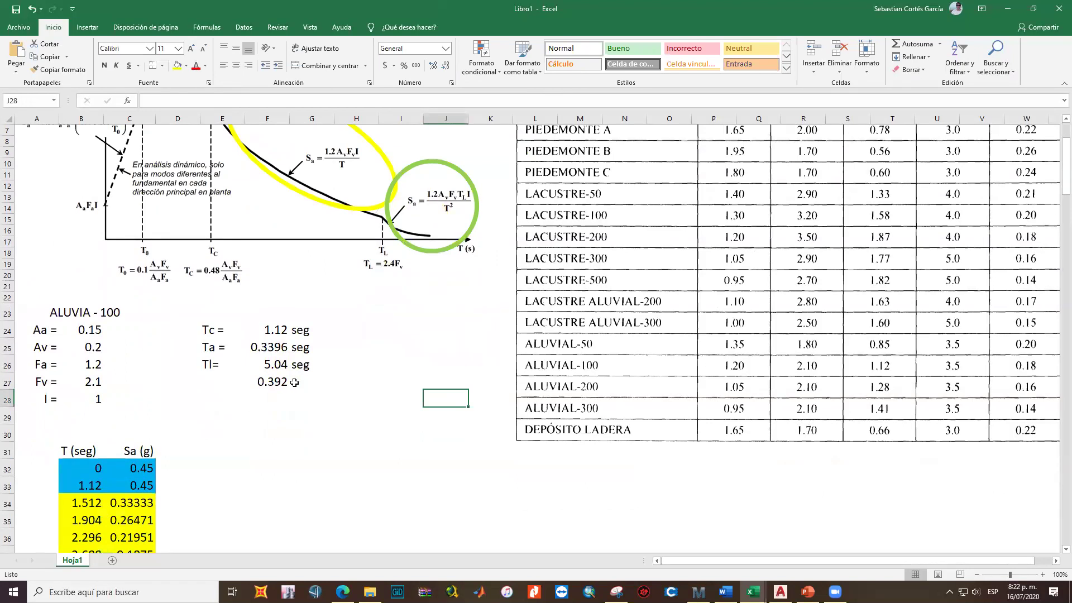
{"action": "left_click", "coordinate": [206, 382]}
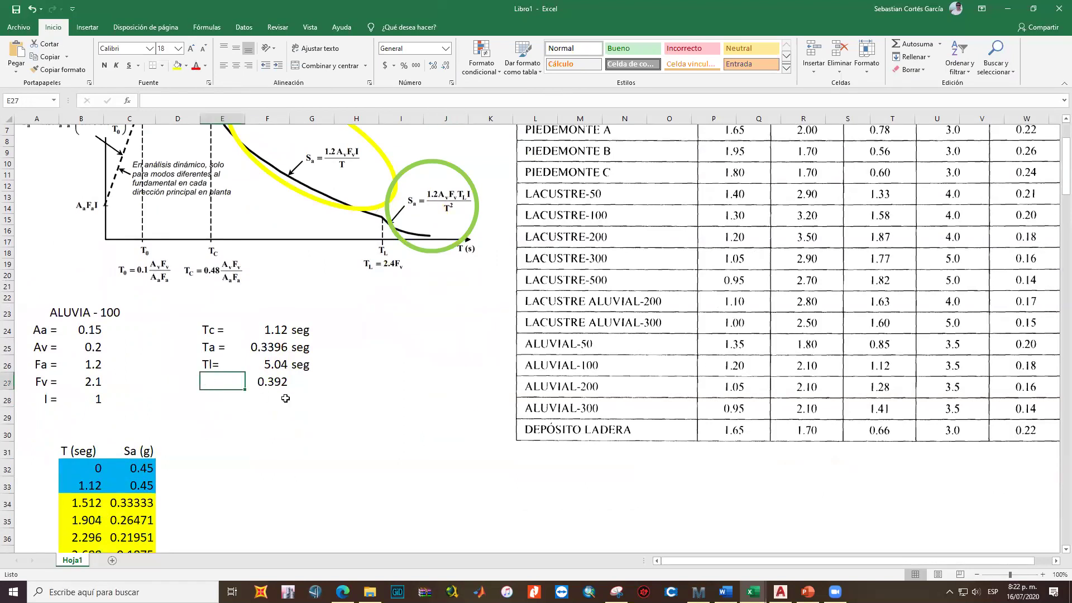
{"action": "scroll", "coordinate": [282, 390], "scroll_direction": "down", "scroll_amount": 6}
{"action": "left_click", "coordinate": [89, 514]}
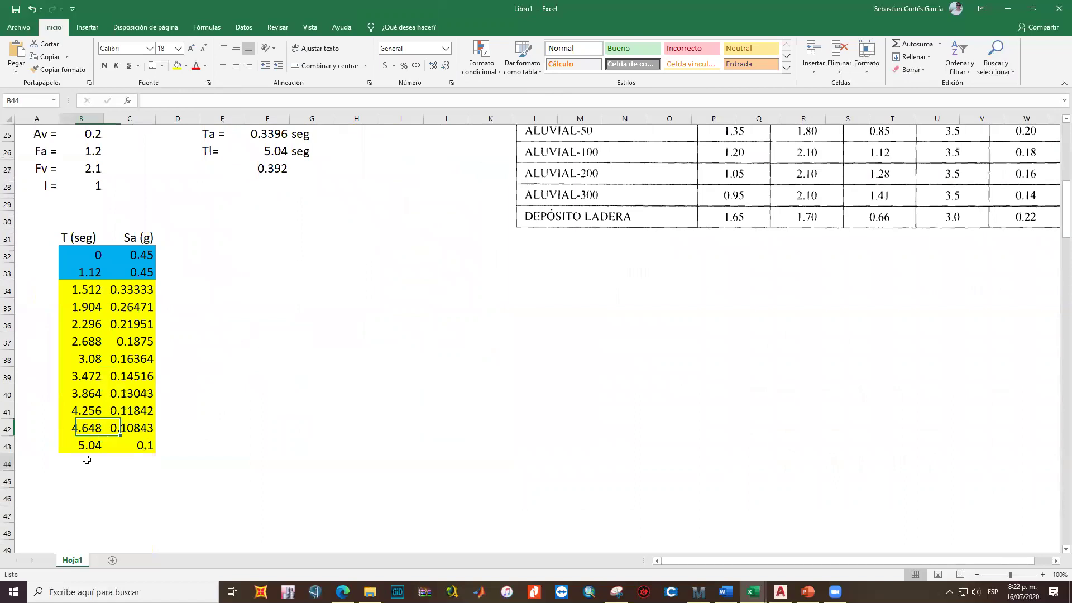
{"action": "scroll", "coordinate": [275, 396], "scroll_direction": "up", "scroll_amount": 5}
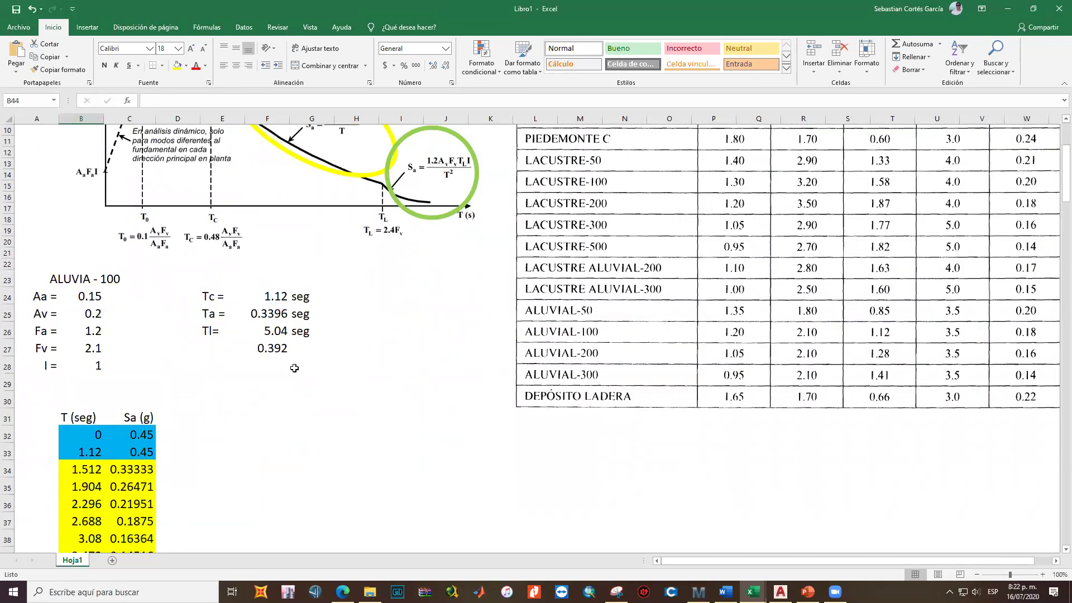
{"action": "scroll", "coordinate": [298, 357], "scroll_direction": "down", "scroll_amount": 5}
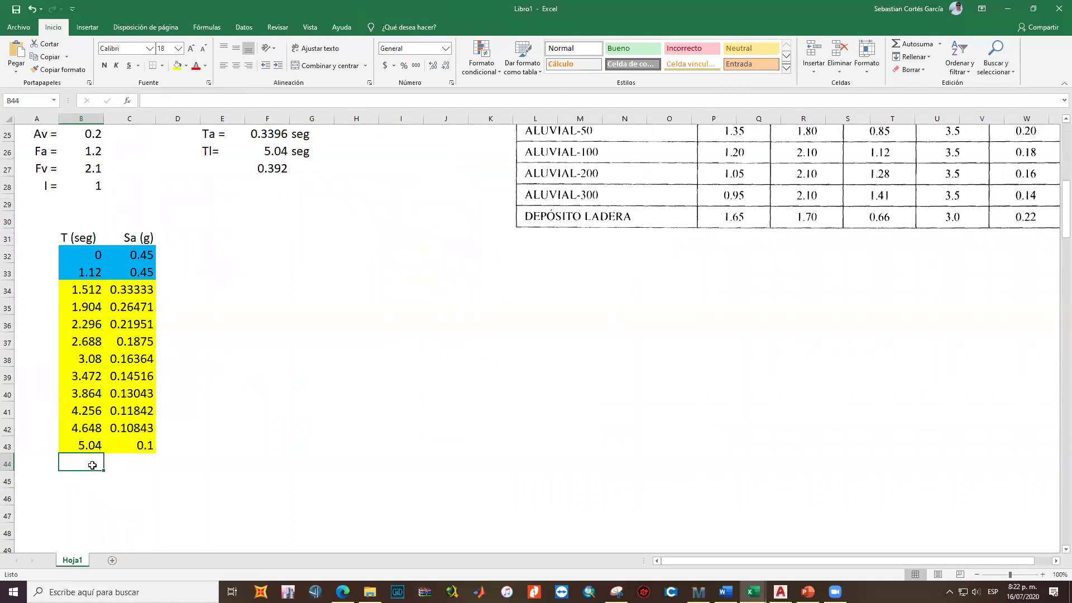
{"action": "scroll", "coordinate": [233, 406], "scroll_direction": "up", "scroll_amount": 7}
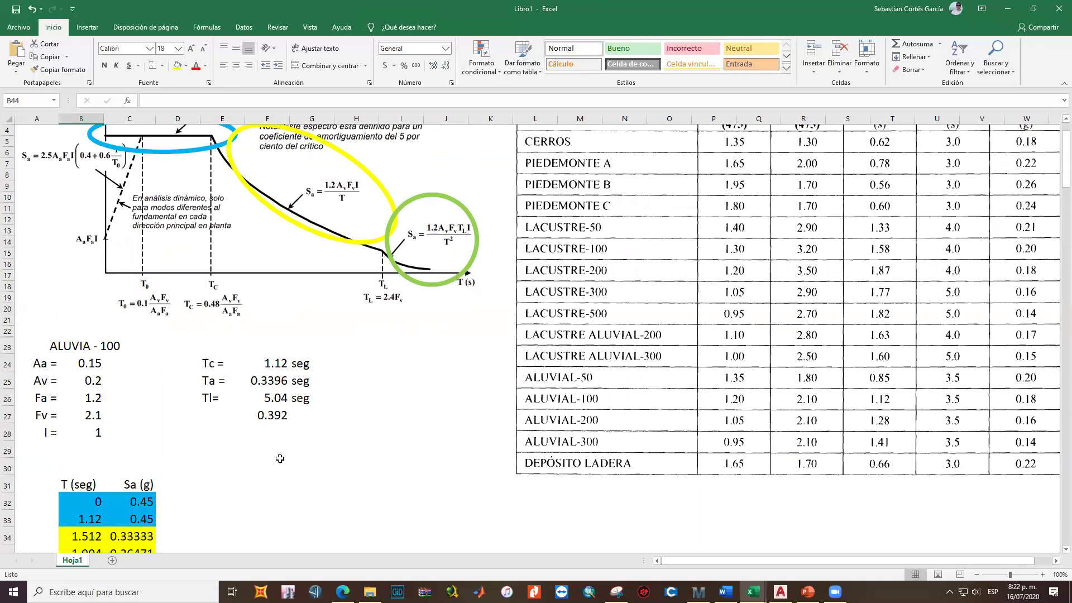
{"action": "scroll", "coordinate": [279, 459], "scroll_direction": "down", "scroll_amount": 1}
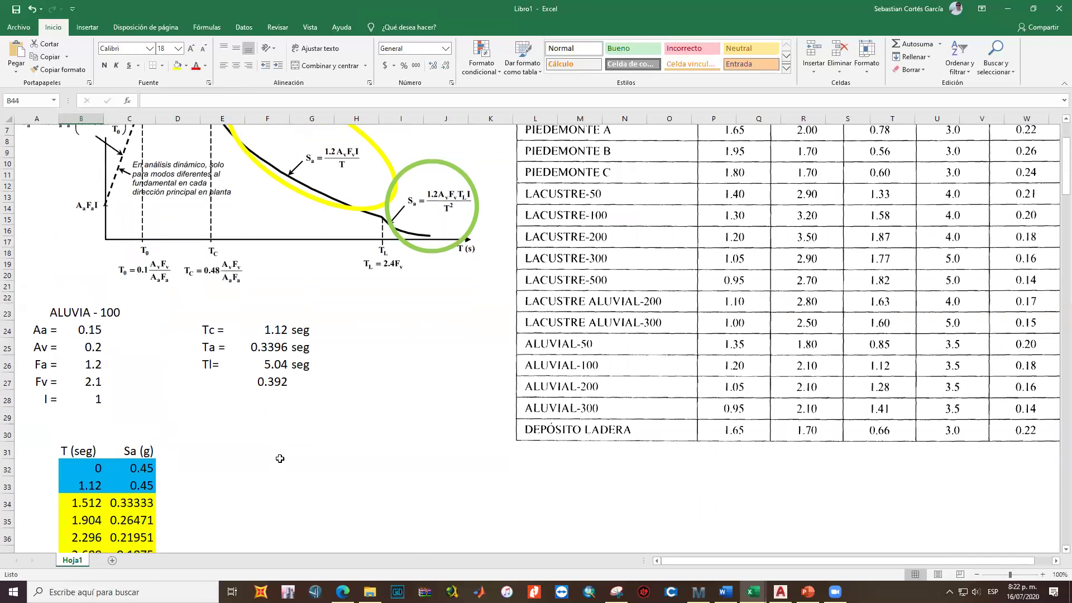
{"action": "scroll", "coordinate": [280, 459], "scroll_direction": "down", "scroll_amount": 7}
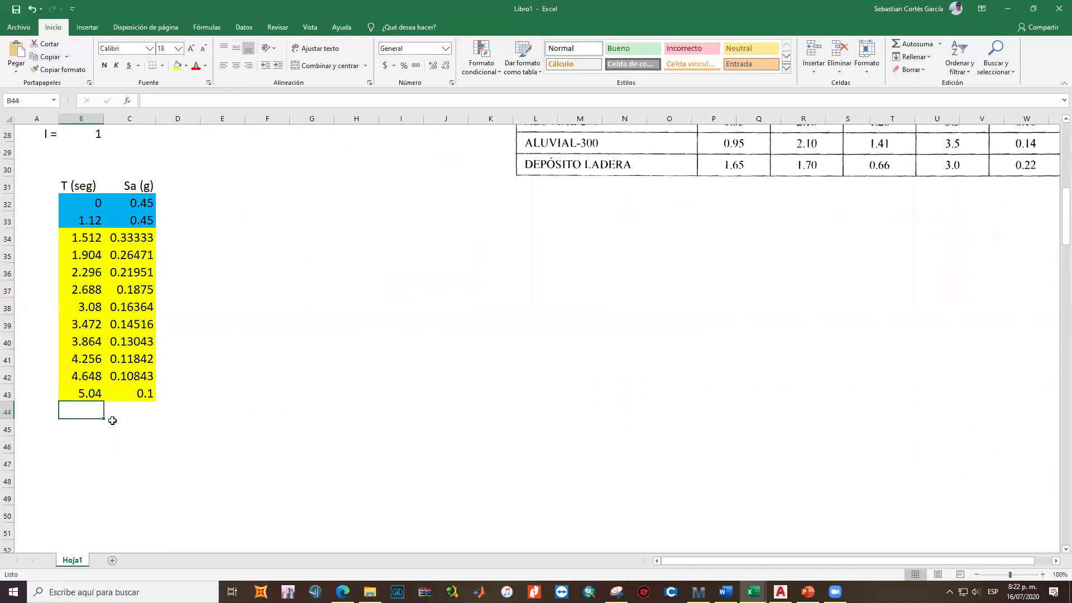
{"action": "scroll", "coordinate": [113, 420], "scroll_direction": "up", "scroll_amount": 8}
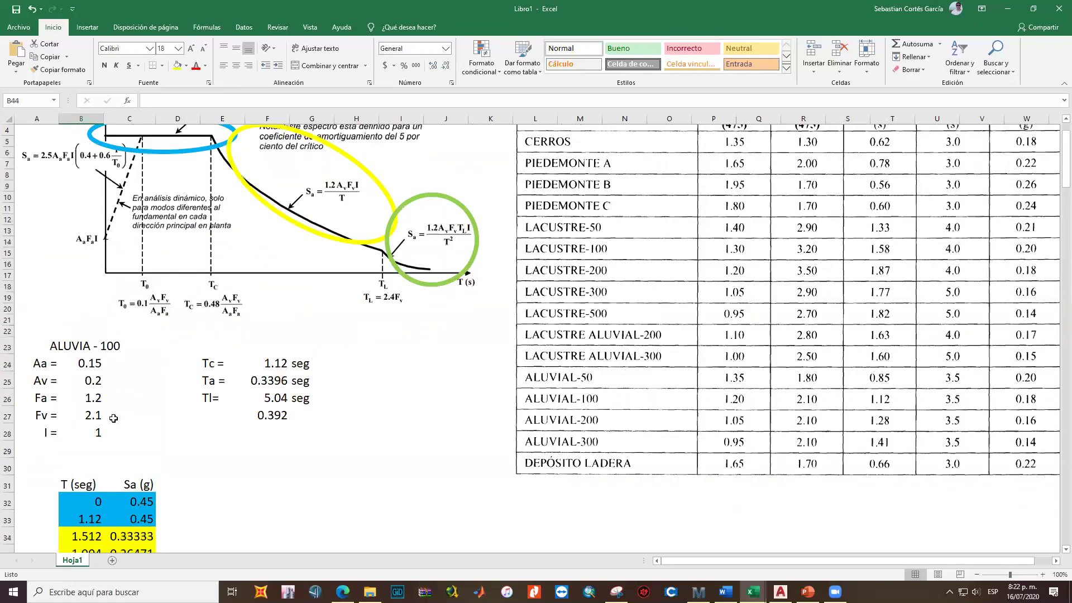
{"action": "scroll", "coordinate": [114, 419], "scroll_direction": "down", "scroll_amount": 8}
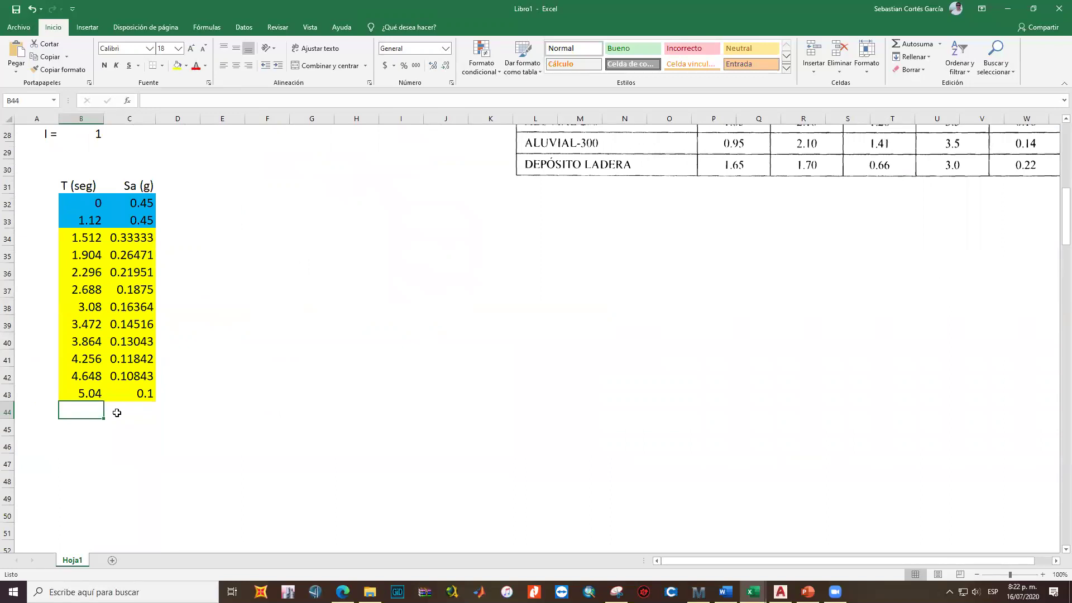
Enter =B43+0.5 in B44 as the first period beyond Tl
{"action": "type", "text": "?"}
{"action": "type", "text": "="}
{"action": "key", "text": "Up"}
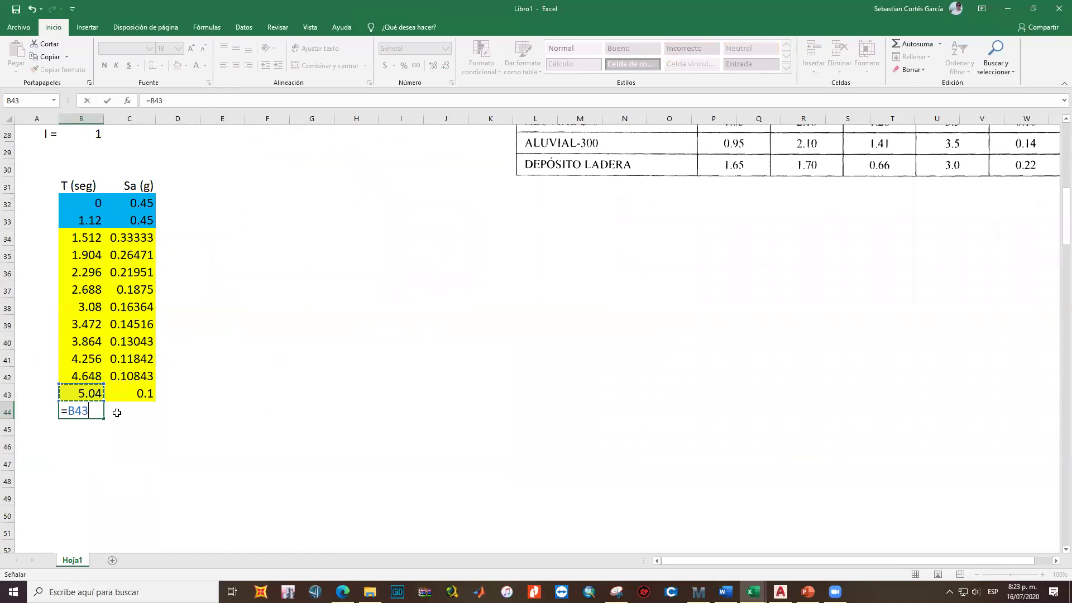
{"action": "type", "text": "+0.5"}
{"action": "key", "text": "Return"}
{"action": "key", "text": "Up"}
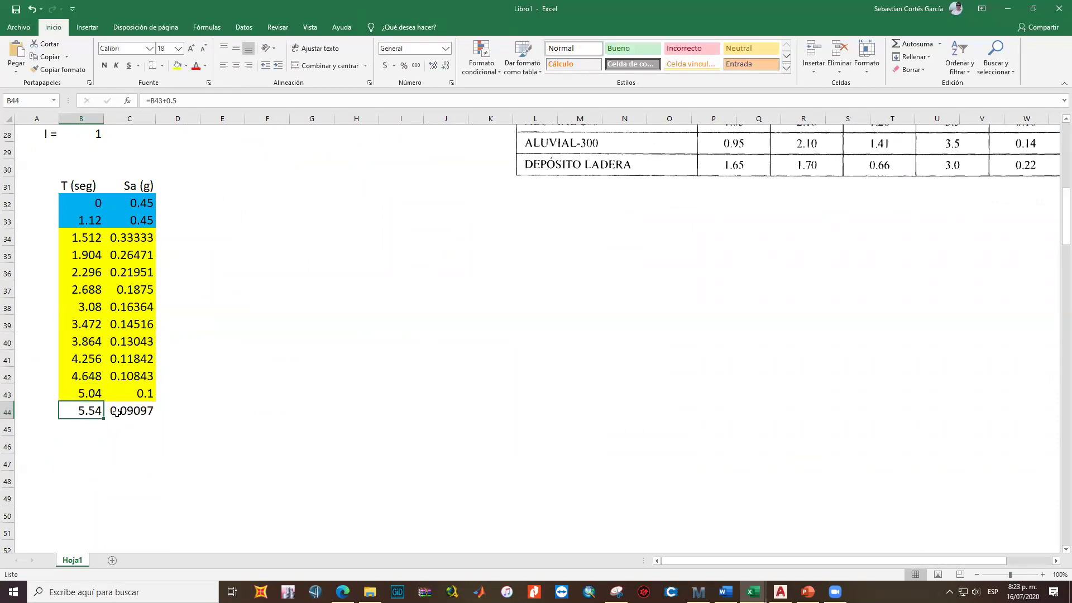
Enter =B44+0.5 in B45 and fill the period formula down through B53
{"action": "key", "text": "Down"}
{"action": "type", "text": "="}
{"action": "key", "text": "Up"}
{"action": "type", "text": "+"}
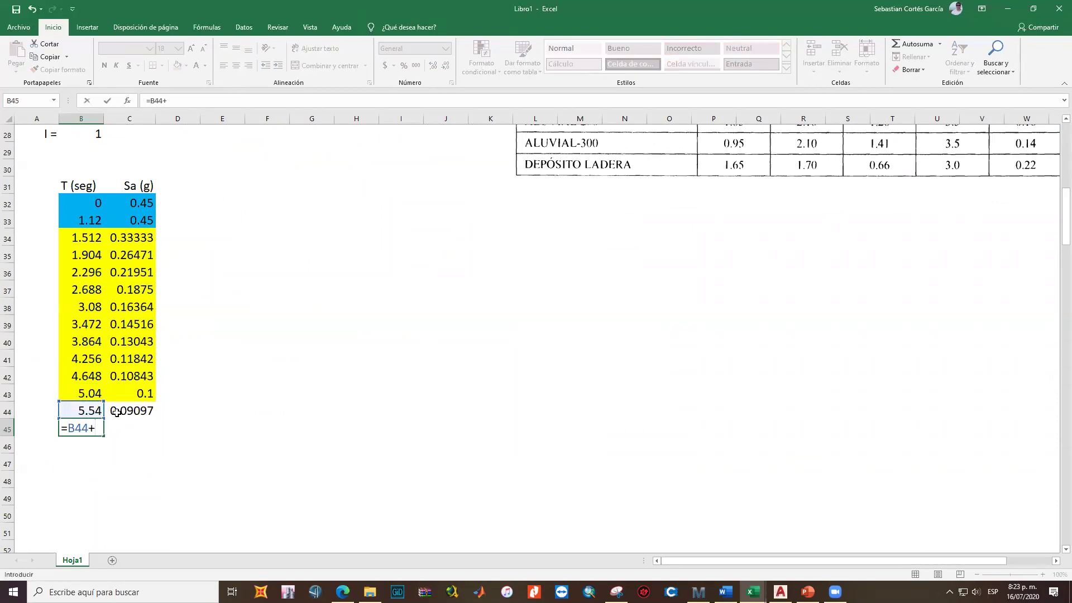
{"action": "type", "text": "0.5"}
{"action": "key", "text": "Return"}
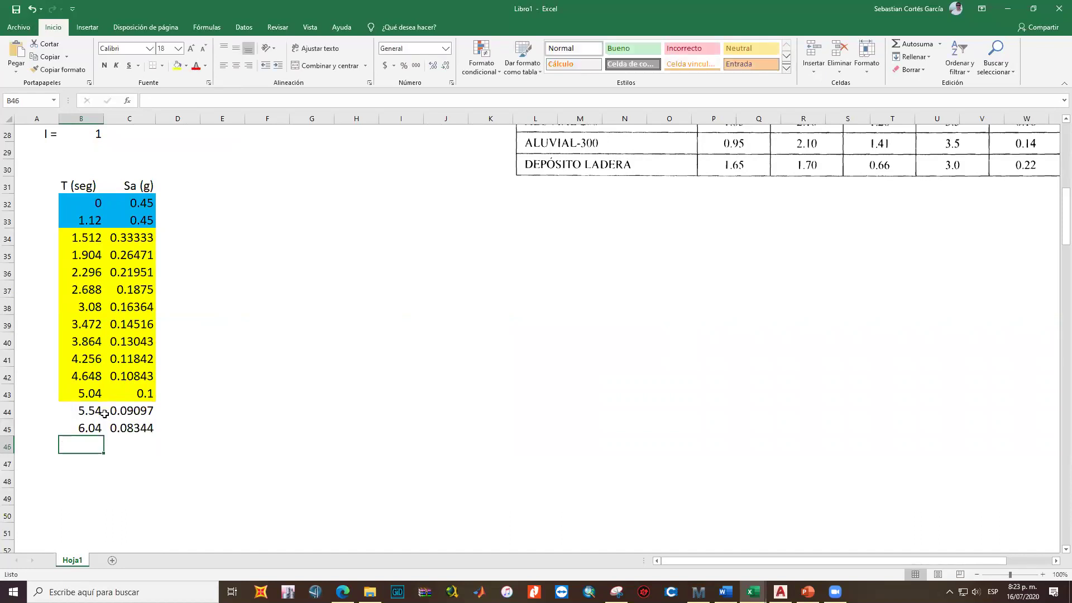
{"action": "left_click", "coordinate": [100, 434]}
{"action": "left_click_drag", "start_coordinate": [104, 438], "coordinate": [102, 507]}
{"action": "scroll", "coordinate": [103, 455], "scroll_direction": "down", "scroll_amount": 1}
{"action": "left_click_drag", "start_coordinate": [103, 455], "coordinate": [106, 515]}
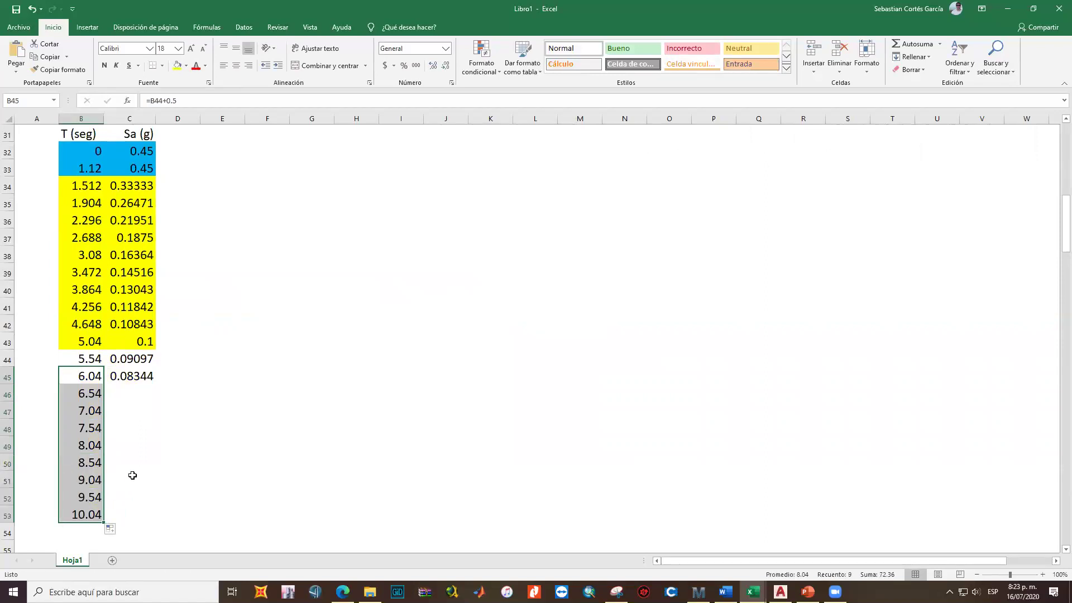
Compare the Sa formula in C44 with the diagram's T² formula for the zone beyond TL
{"action": "left_click", "coordinate": [132, 476]}
{"action": "left_click", "coordinate": [131, 358]}
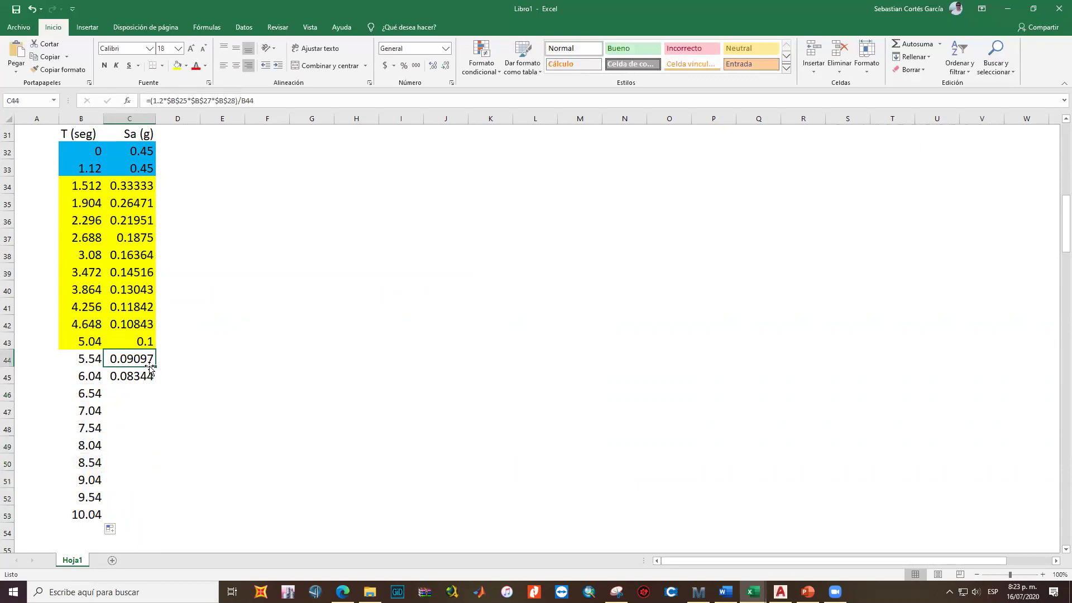
{"action": "key", "text": "F2"}
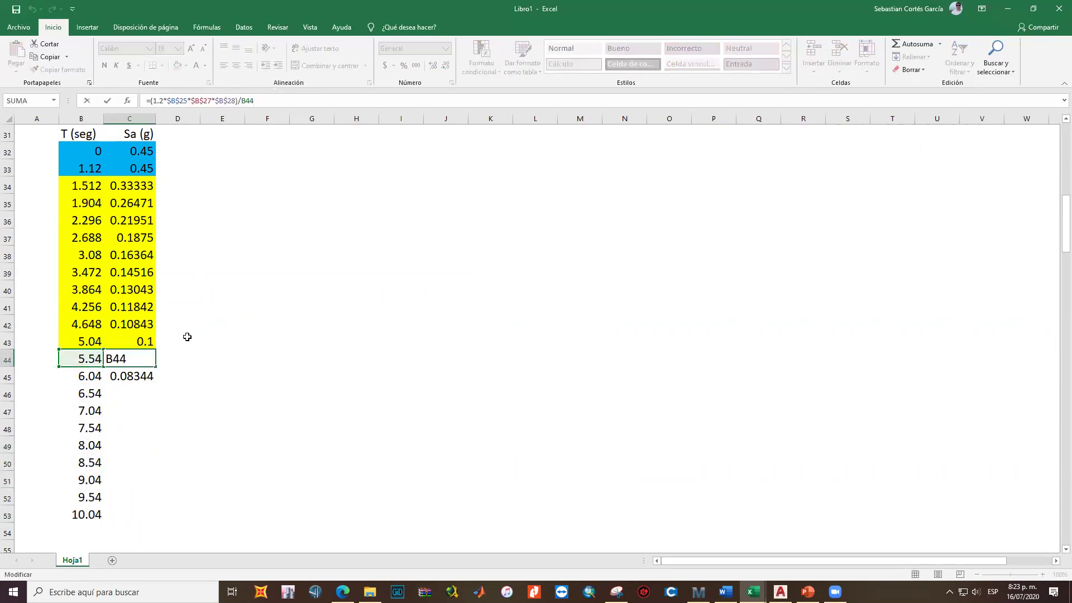
{"action": "key", "text": "ctrl+Return"}
{"action": "scroll", "coordinate": [223, 325], "scroll_direction": "up", "scroll_amount": 8}
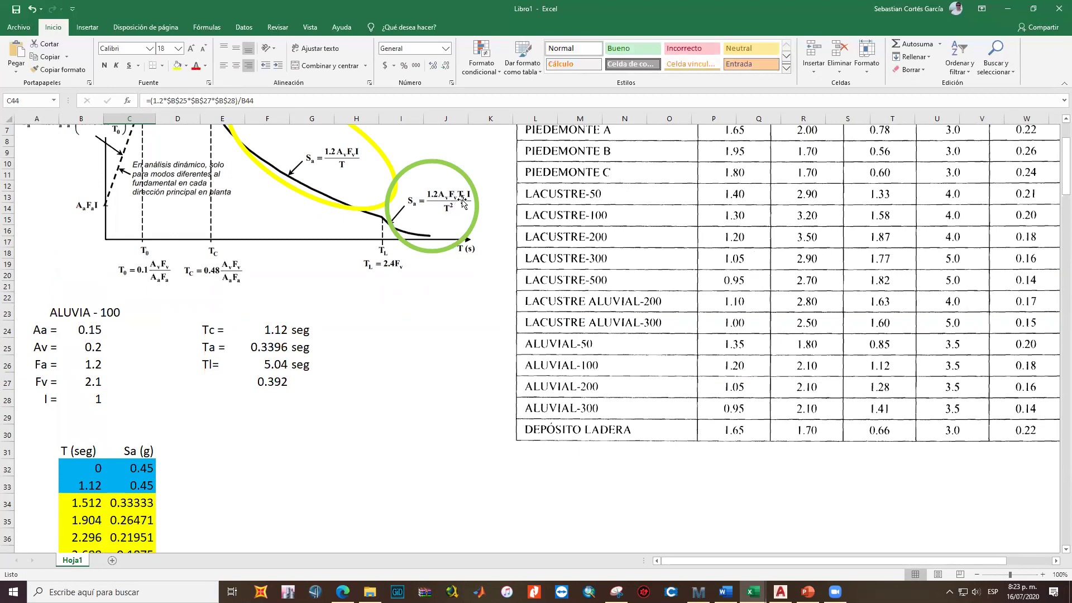
{"action": "scroll", "coordinate": [309, 321], "scroll_direction": "down", "scroll_amount": 5}
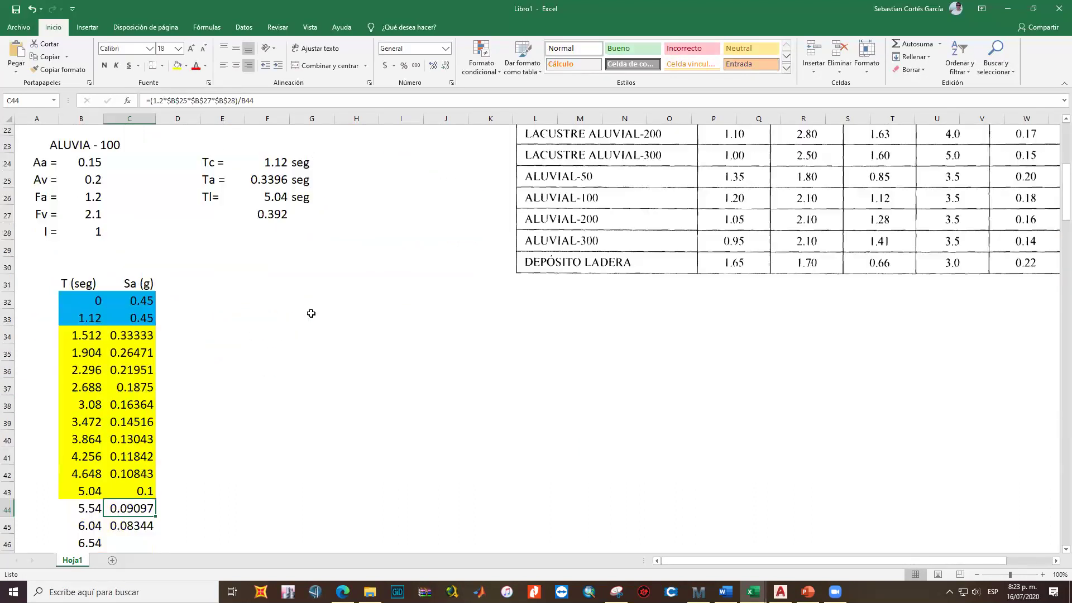
{"action": "left_click_drag", "start_coordinate": [266, 99], "coordinate": [123, 103]}
{"action": "type", "text": "="}
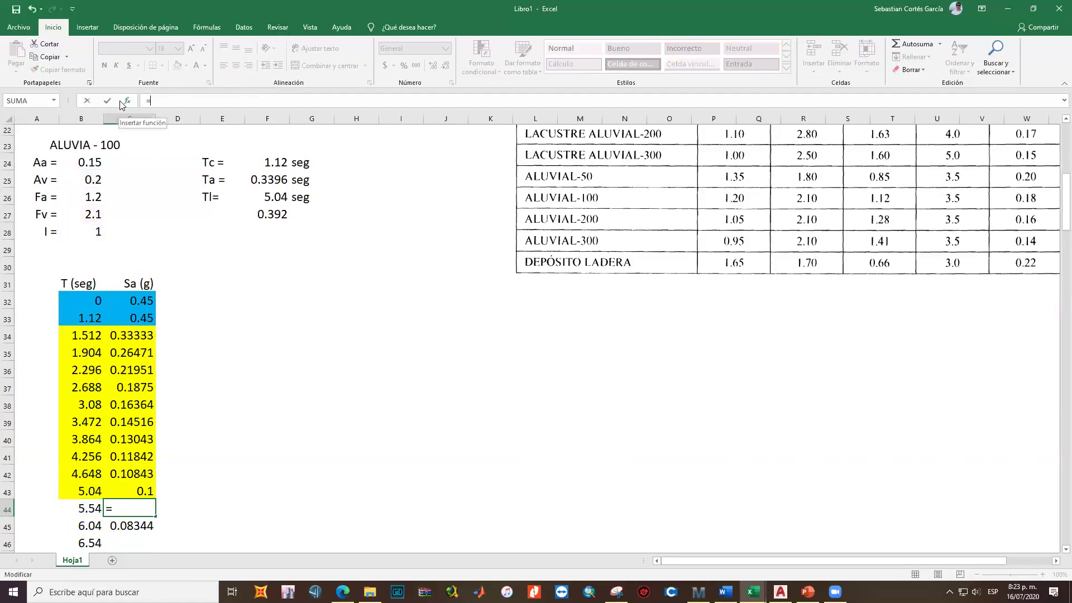
{"action": "key", "text": "Escape"}
Clear C45 and rewrite the C44 Sa formula, starting with the numerator and division sign =(1.2*B25*B27*F26*B28)/
{"action": "key", "text": "Down"}
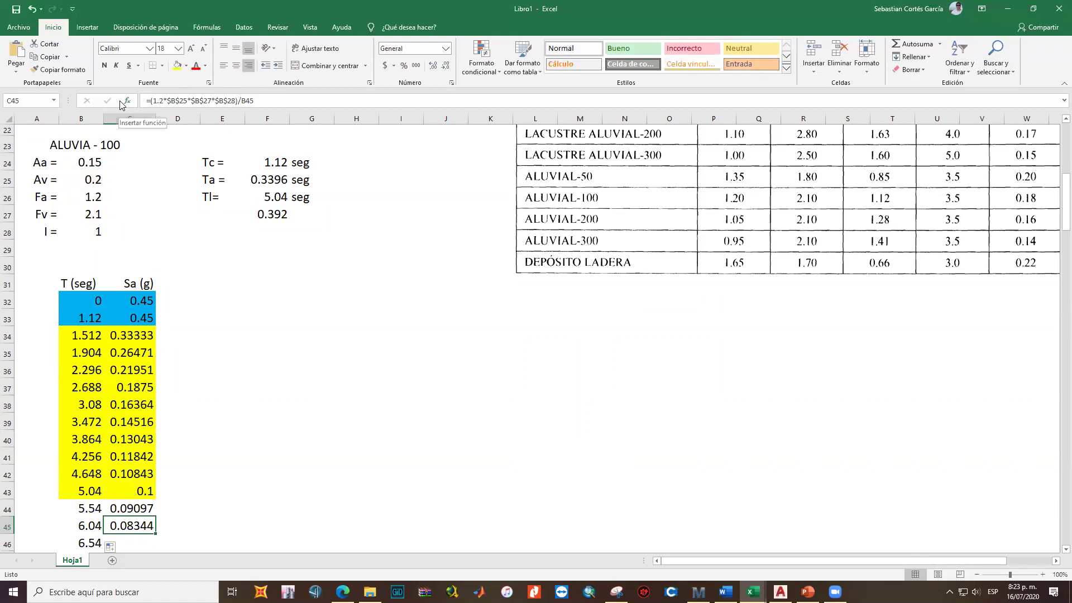
{"action": "key", "text": "Delete"}
{"action": "key", "text": "Up"}
{"action": "type", "text": "="}
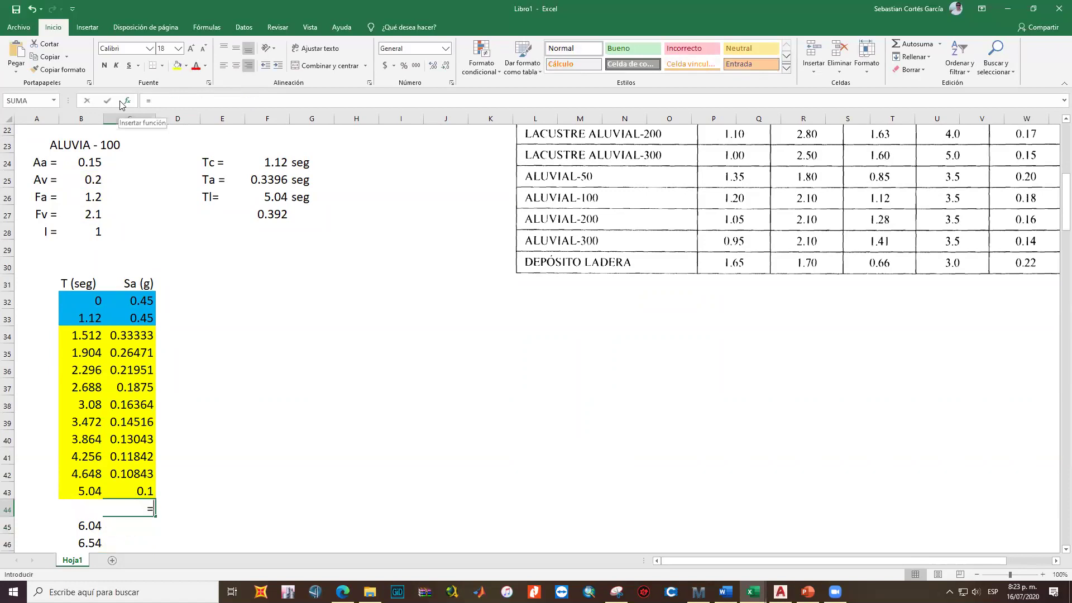
{"action": "scroll", "coordinate": [334, 257], "scroll_direction": "up", "scroll_amount": 2}
{"action": "scroll", "coordinate": [380, 216], "scroll_direction": "up", "scroll_amount": 3}
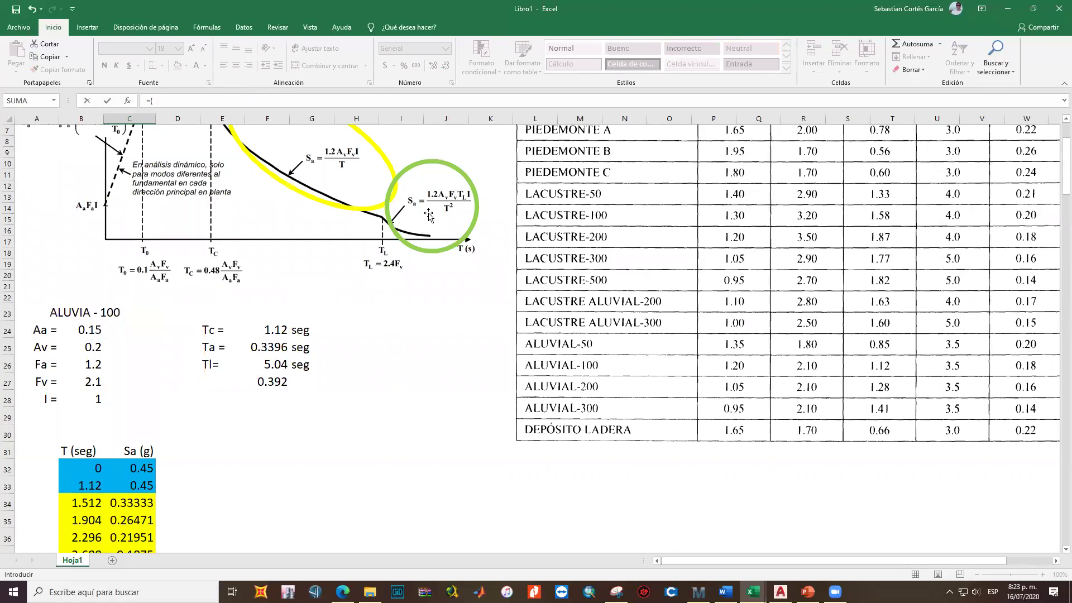
{"action": "type", "text": "(1.2*"}
{"action": "left_click", "coordinate": [92, 347]}
{"action": "type", "text": "*"}
{"action": "left_click", "coordinate": [79, 382]}
{"action": "type", "text": "*"}
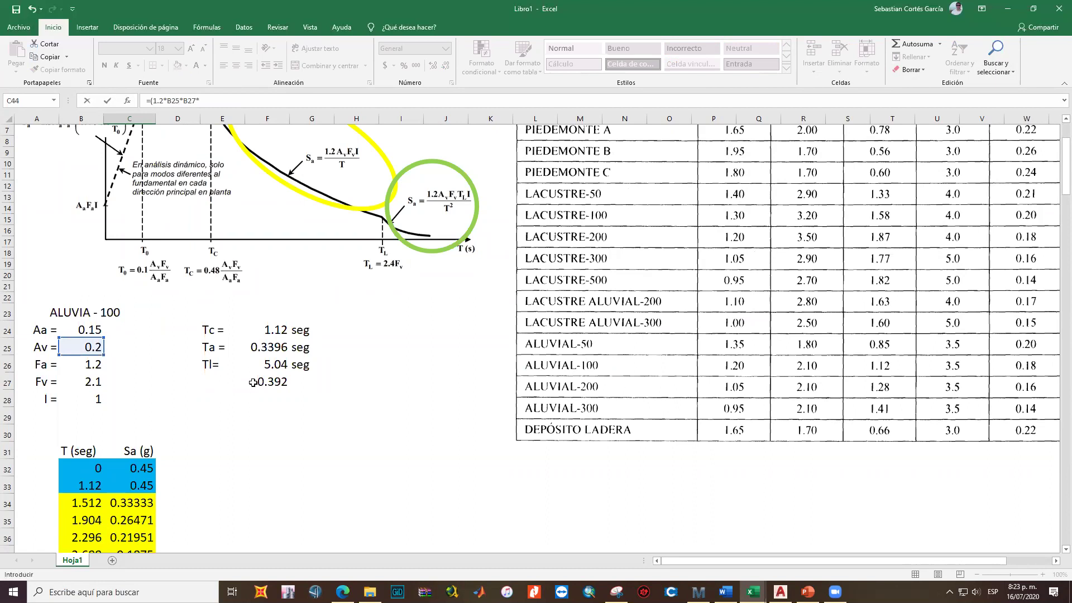
{"action": "left_click", "coordinate": [265, 364]}
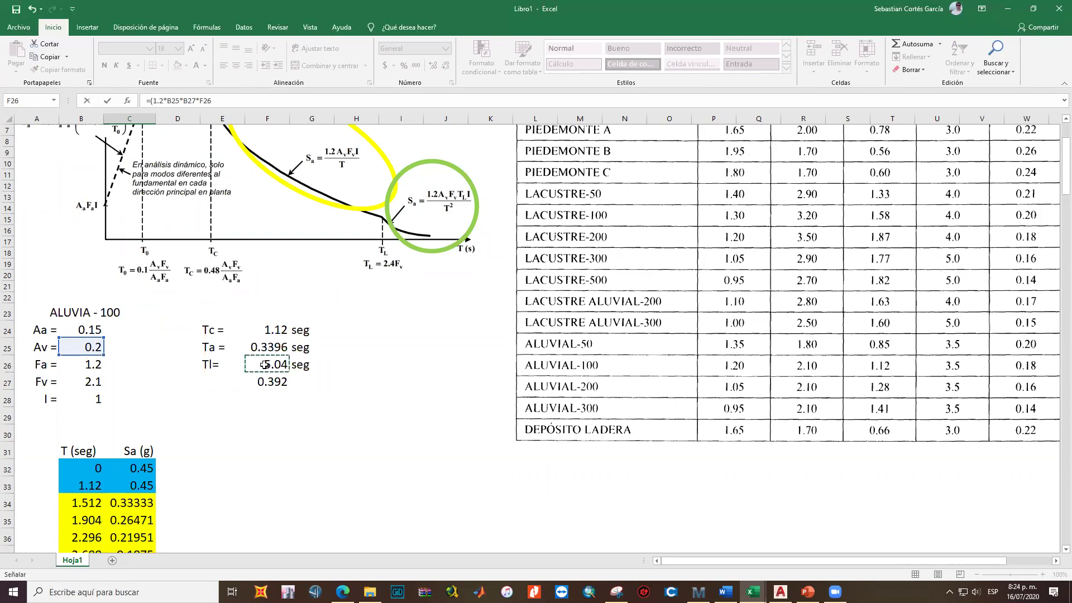
{"action": "type", "text": "*"}
{"action": "left_click", "coordinate": [81, 398]}
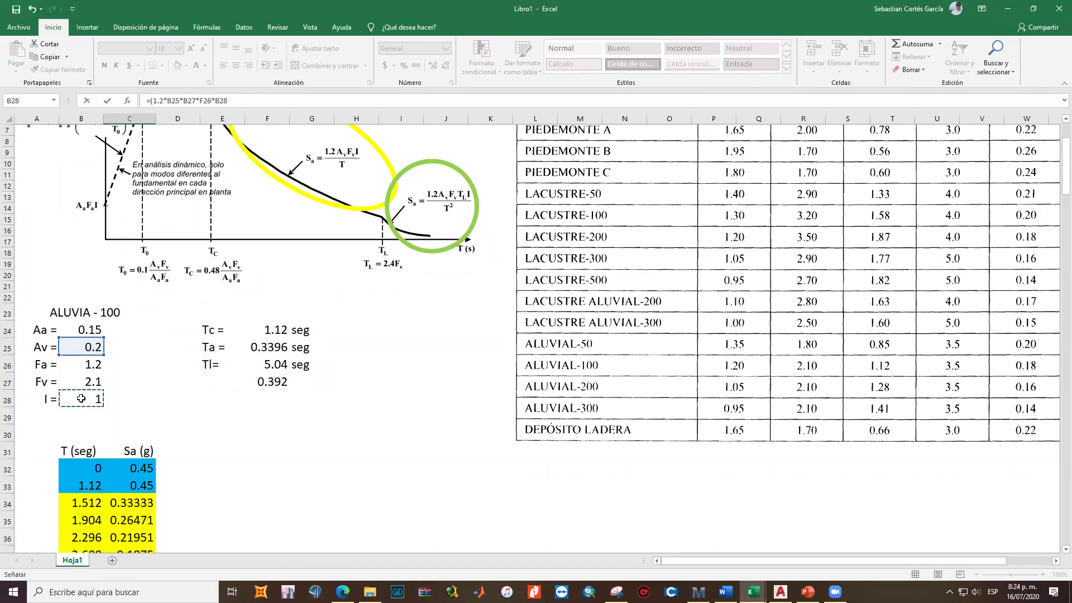
{"action": "type", "text": ")/"}
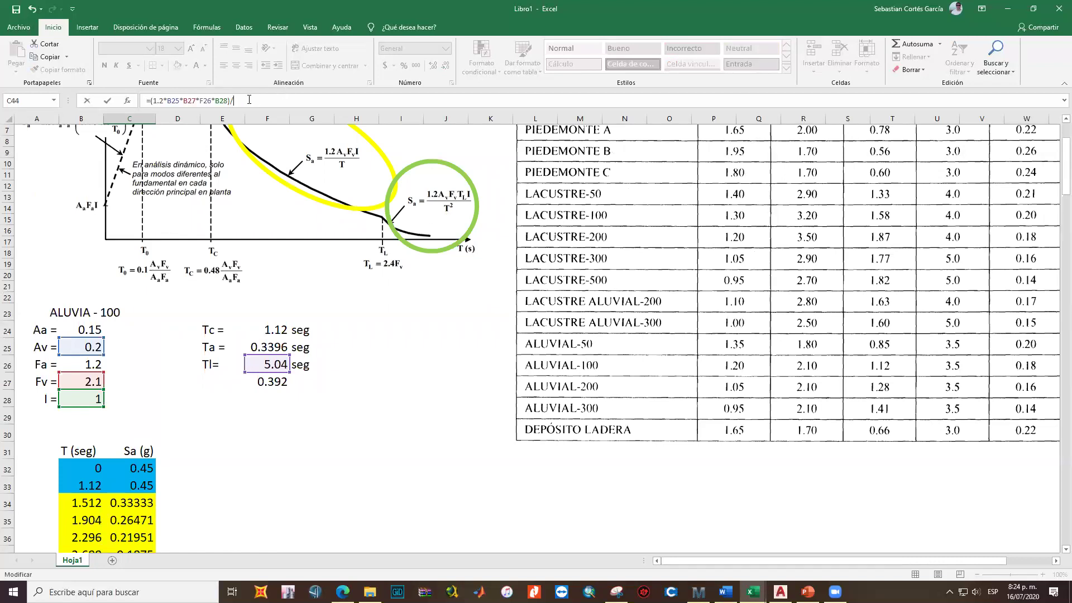
Complete the C44 formula with the squared denominator in parentheses, giving =(1.2*B25*B27*F26*B28)/(D44^2)
{"action": "scroll", "coordinate": [129, 352], "scroll_direction": "down", "scroll_amount": 9}
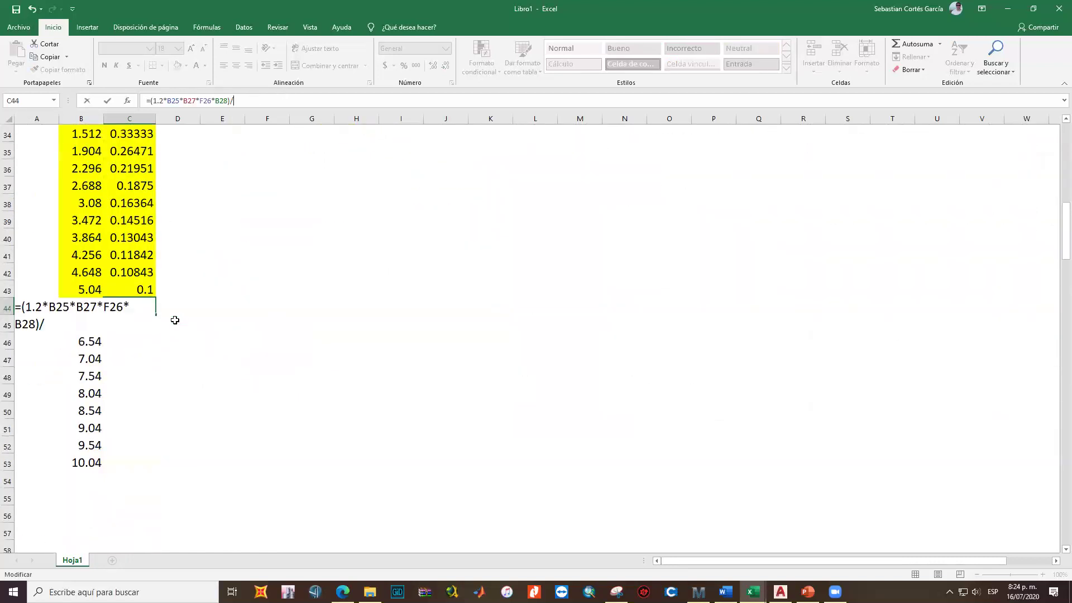
{"action": "left_click", "coordinate": [176, 308]}
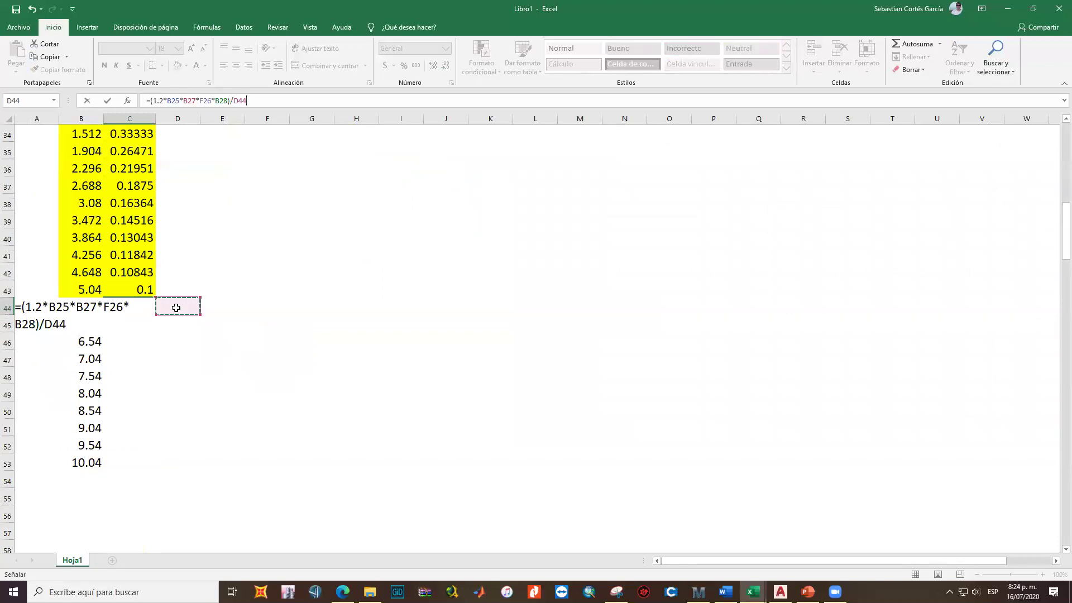
{"action": "type", "text": "^2)"}
{"action": "left_click", "coordinate": [231, 100]}
{"action": "type", "text": "("}
{"action": "key", "text": "Return"}
{"action": "key", "text": "Up"}
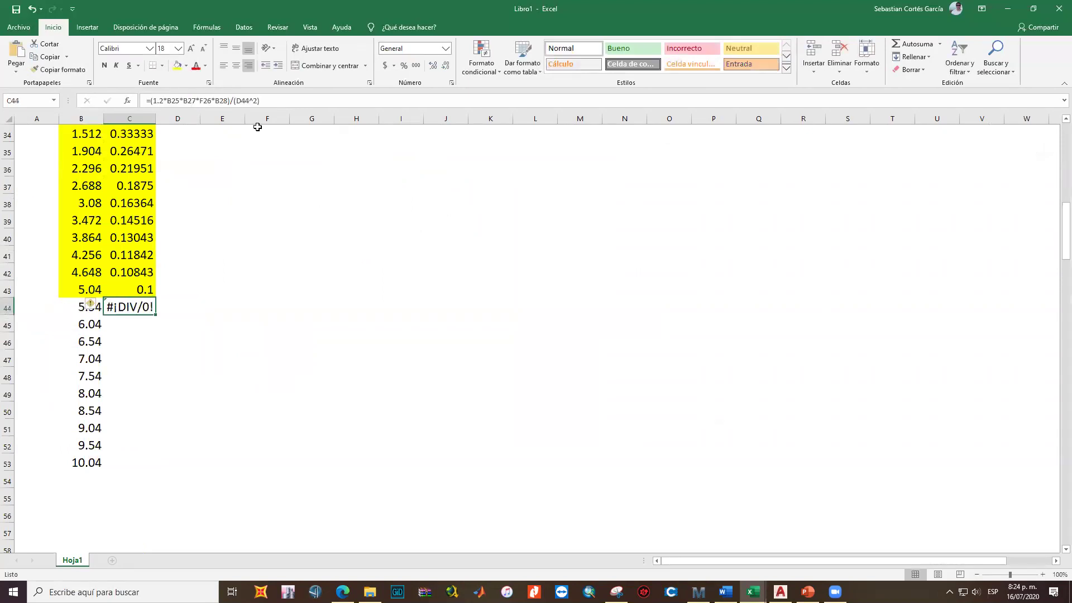
Correct the squared denominator in the C44 Sa formula to reference period cell B44, giving =(1.2*B25*B27*F26*B28)/(B44^2)
{"action": "key", "text": "F2"}
{"action": "left_click_drag", "start_coordinate": [181, 291], "coordinate": [89, 312]}
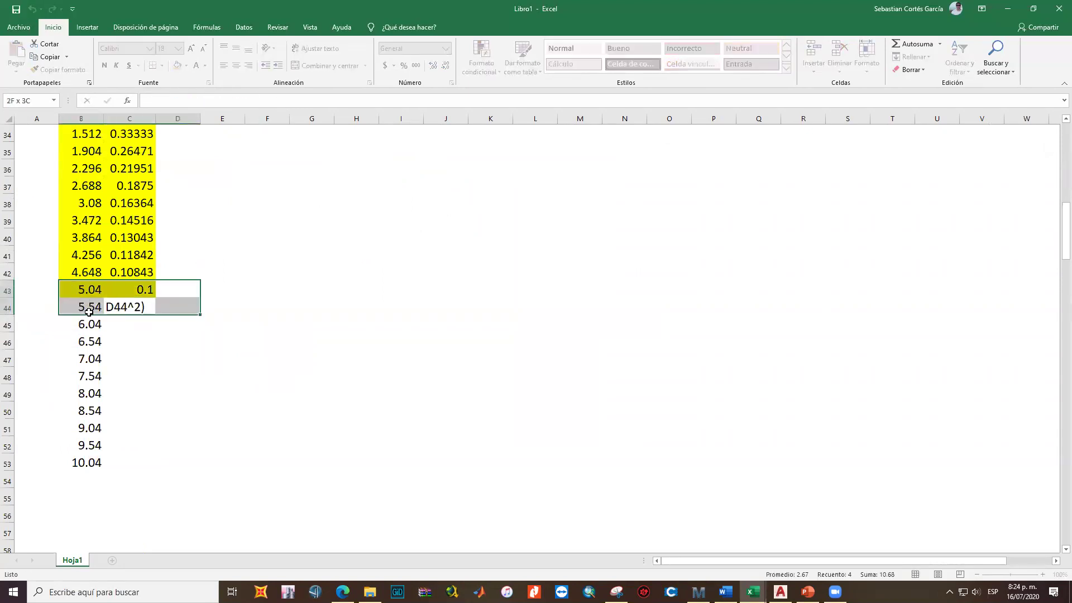
{"action": "left_click", "coordinate": [129, 307]}
{"action": "key", "text": "F2"}
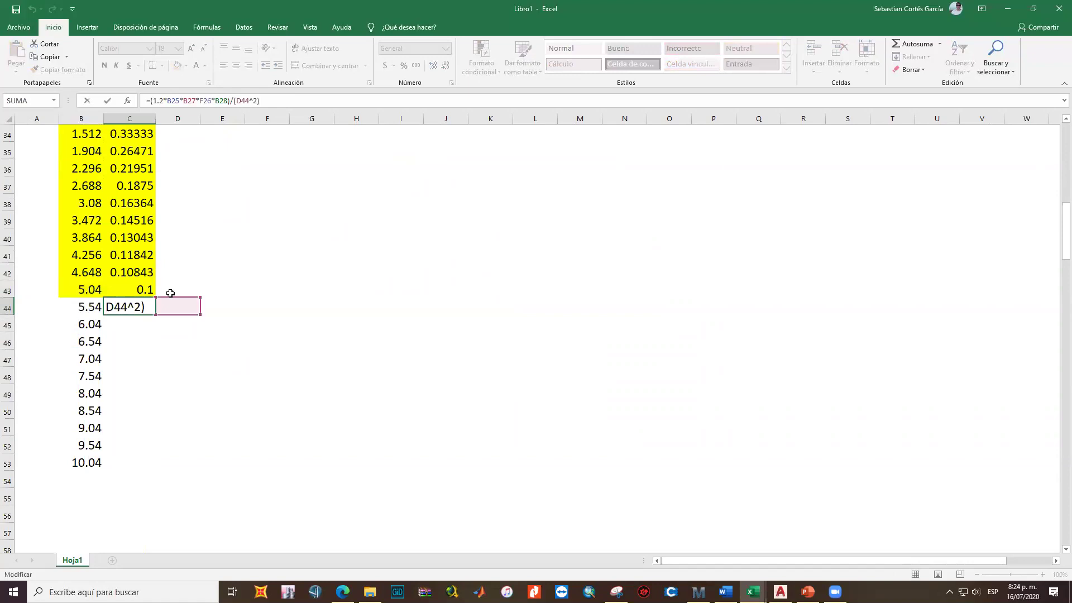
{"action": "left_click", "coordinate": [82, 307]}
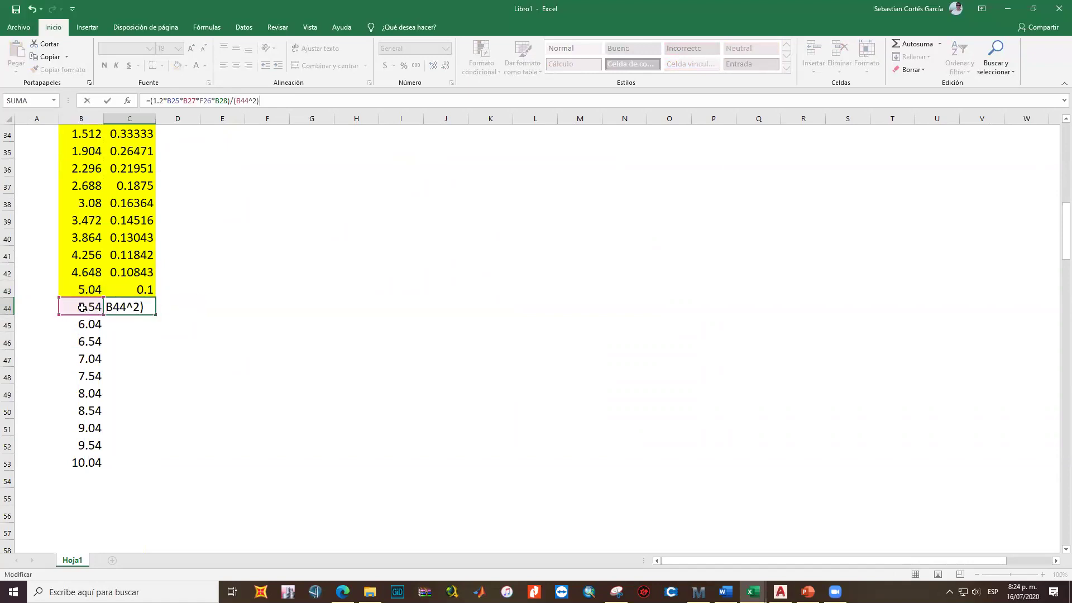
{"action": "key", "text": "Return"}
{"action": "key", "text": "Up"}
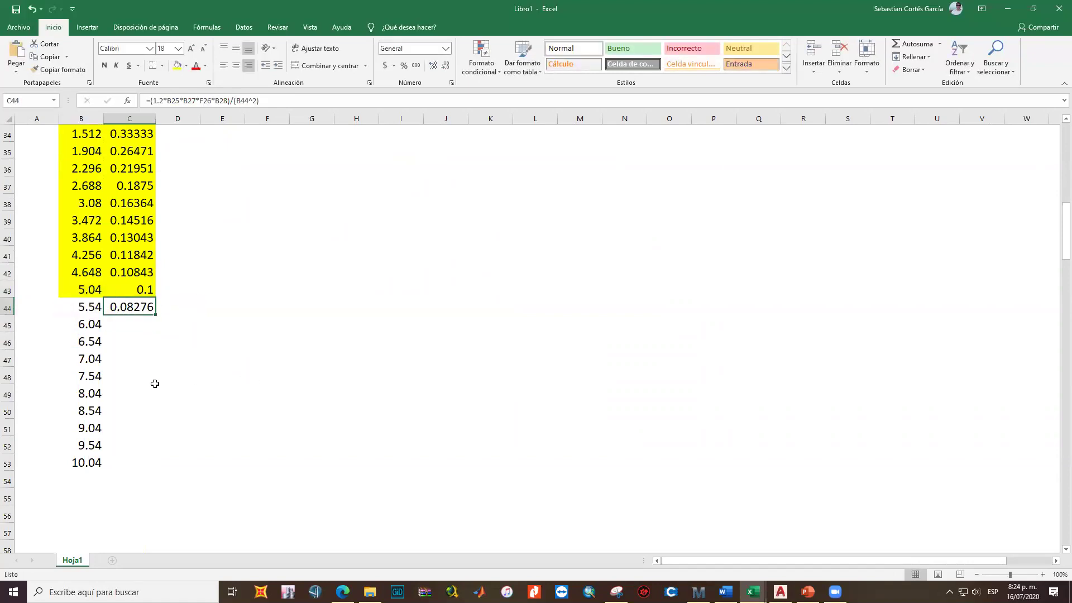
Make the numerator references in C44 absolute, giving =(1.2*$B$25*$B$27*$F$26*$B$28)/(B44^2)
{"action": "left_click_drag", "start_coordinate": [168, 98], "coordinate": [177, 98]}
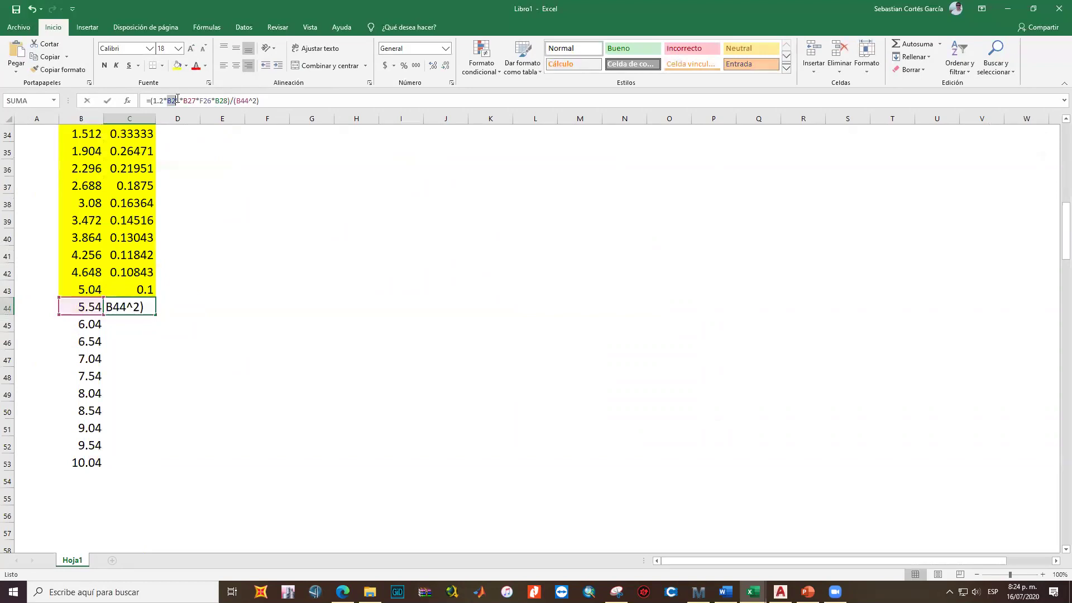
{"action": "key", "text": "F4"}
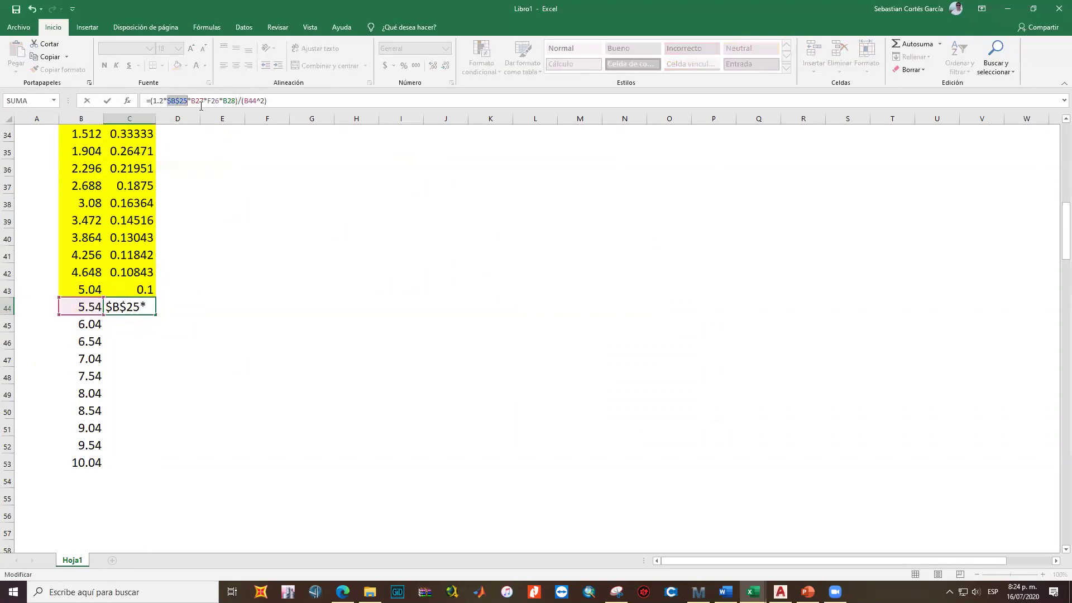
{"action": "left_click_drag", "start_coordinate": [192, 101], "coordinate": [220, 102]}
{"action": "key", "text": "F4"}
{"action": "key", "text": "F4"}
{"action": "left_click_drag", "start_coordinate": [239, 101], "coordinate": [244, 102]}
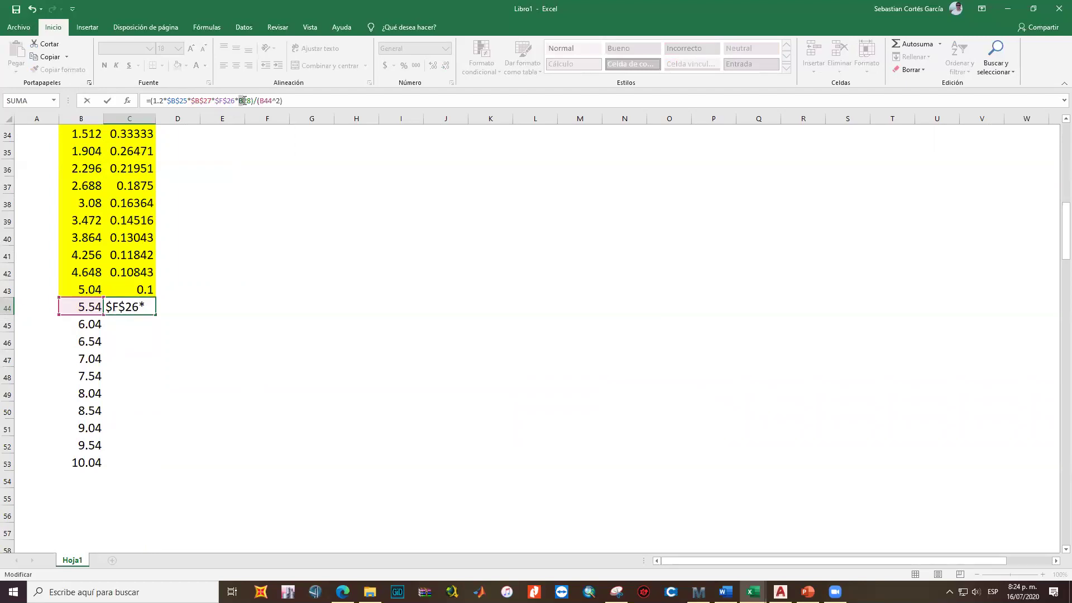
{"action": "key", "text": "F4"}
{"action": "key", "text": "Return"}
Fill the C44 Sa formula down through C53
{"action": "left_click", "coordinate": [134, 307]}
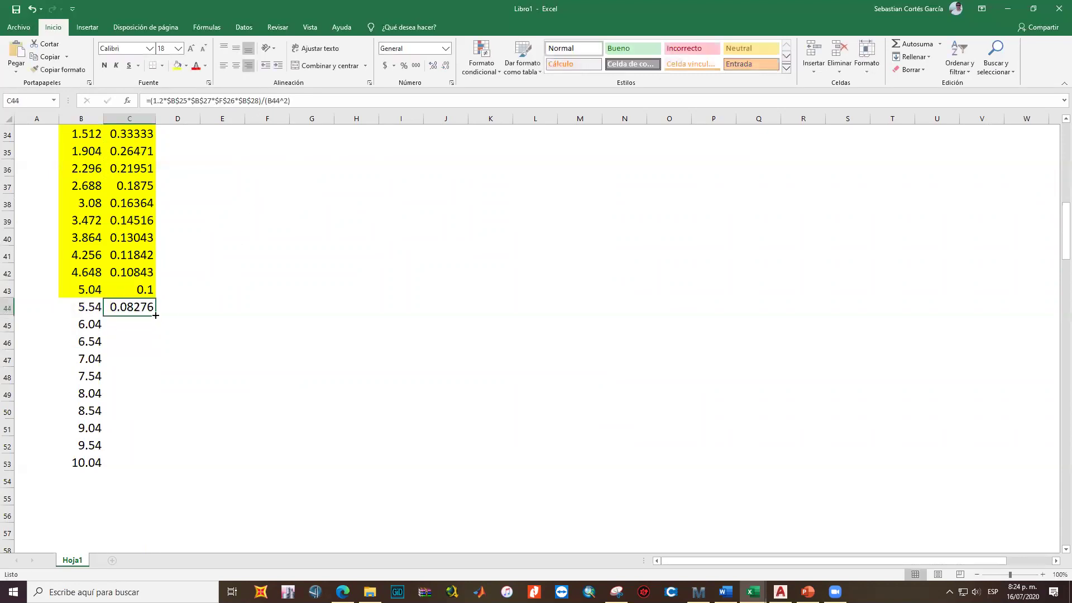
{"action": "left_click_drag", "start_coordinate": [155, 315], "coordinate": [134, 464]}
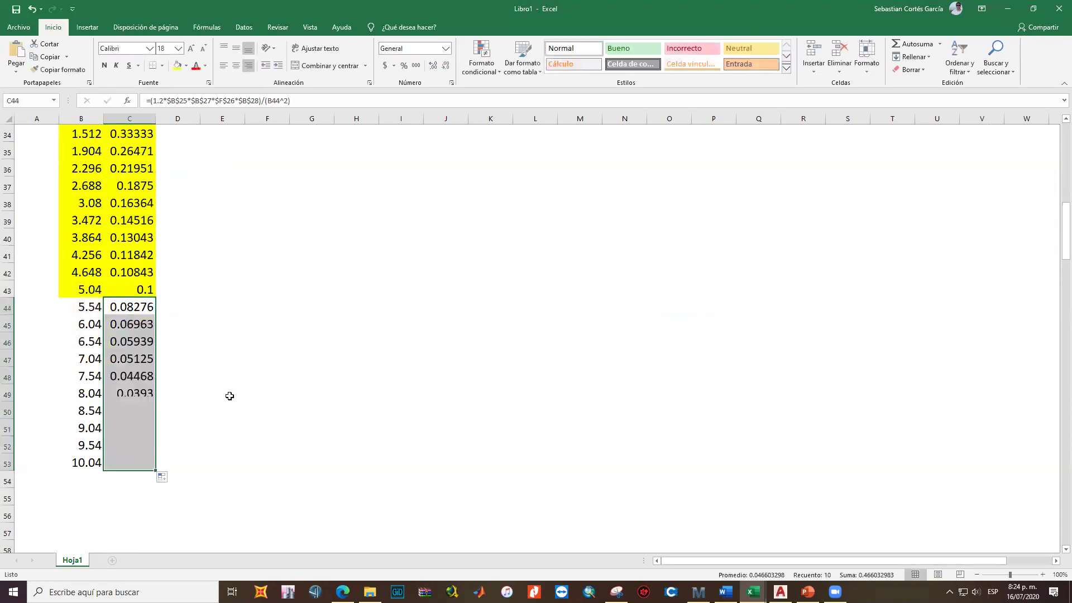
{"action": "left_click", "coordinate": [231, 394]}
Fill the table cells B44:C53 with light green to match the diagram zone beyond TL
{"action": "scroll", "coordinate": [247, 352], "scroll_direction": "up", "scroll_amount": 7}
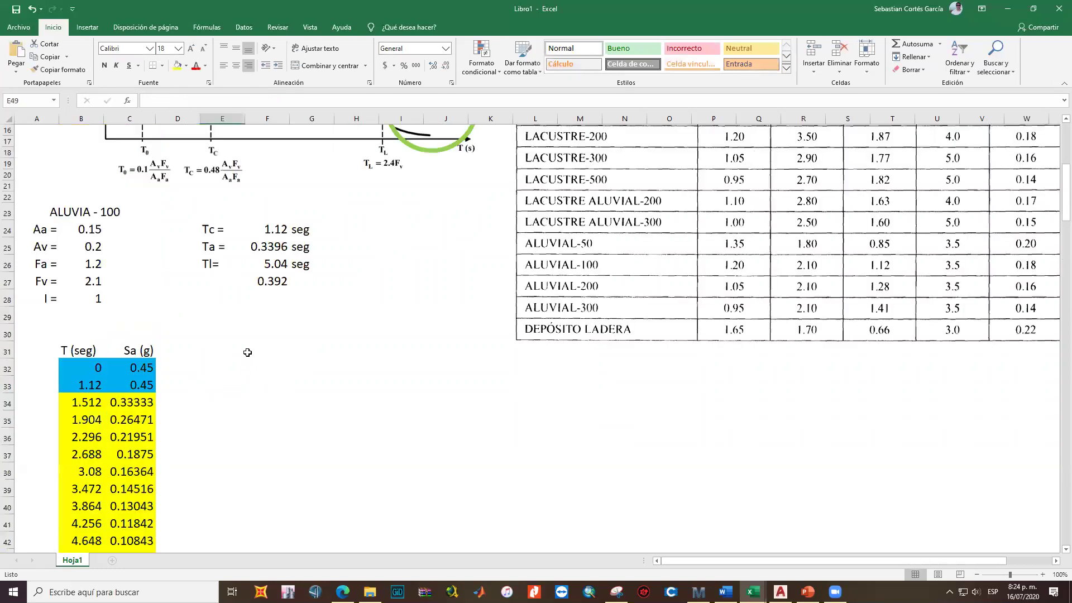
{"action": "scroll", "coordinate": [221, 284], "scroll_direction": "down", "scroll_amount": 4}
{"action": "scroll", "coordinate": [221, 284], "scroll_direction": "down", "scroll_amount": 5}
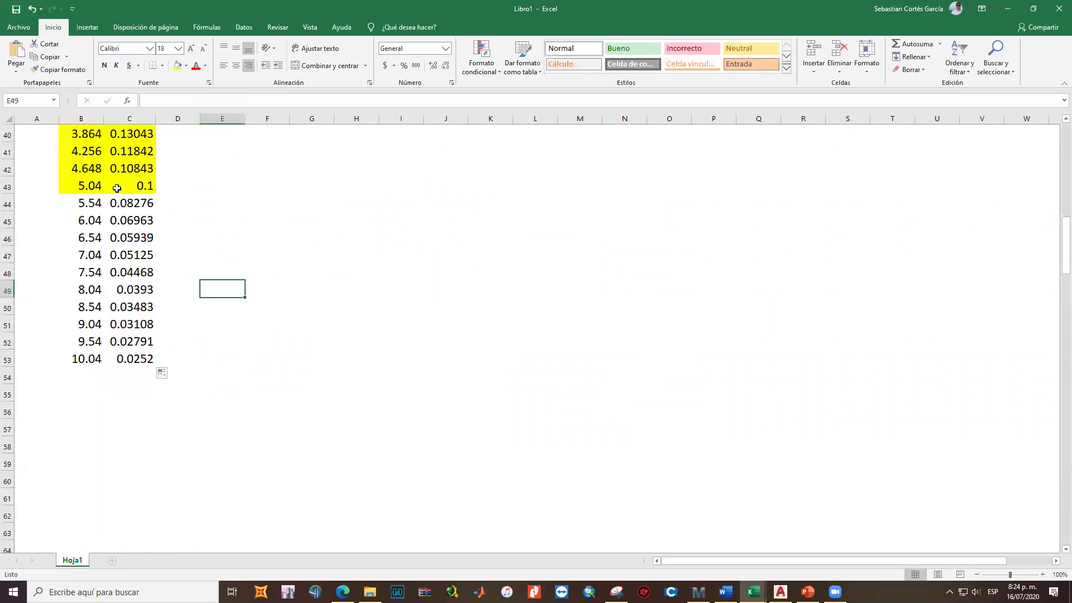
{"action": "mouse_move", "coordinate": [80, 201]}
{"action": "left_mouse_down"}
{"action": "mouse_move", "coordinate": [117, 255]}
{"action": "mouse_move", "coordinate": [113, 360]}
{"action": "left_mouse_up"}
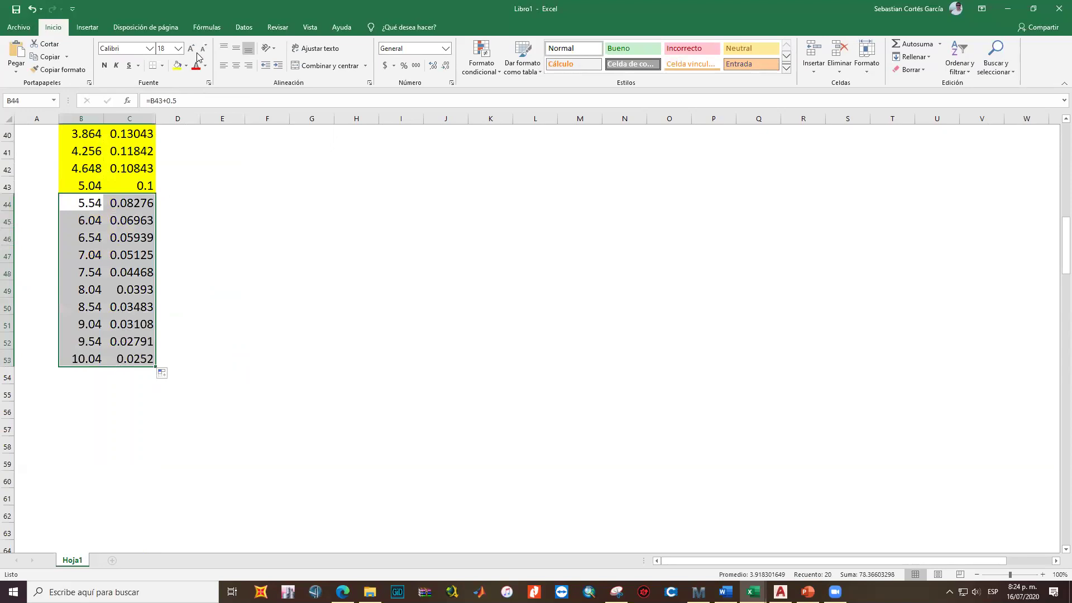
{"action": "left_click", "coordinate": [186, 65]}
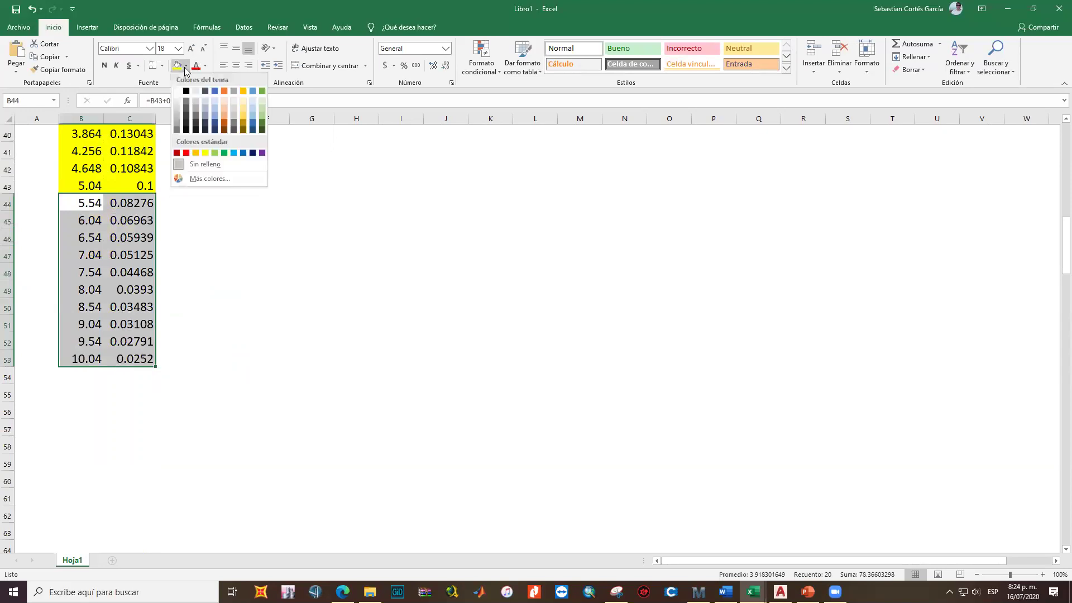
{"action": "left_click", "coordinate": [215, 153]}
{"action": "left_click", "coordinate": [199, 301]}
Insert an empty scatter chart with straight lines and markers and position it beside the T–Sa table
{"action": "scroll", "coordinate": [206, 291], "scroll_direction": "up", "scroll_amount": 5}
{"action": "scroll", "coordinate": [206, 291], "scroll_direction": "down", "scroll_amount": 1}
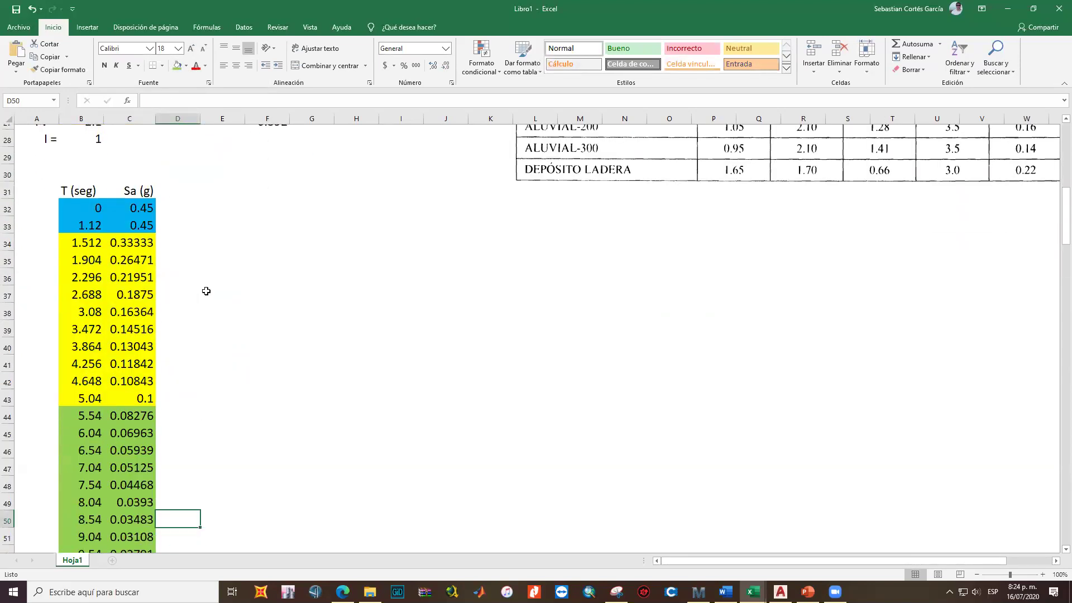
{"action": "scroll", "coordinate": [206, 291], "scroll_direction": "up", "scroll_amount": 9}
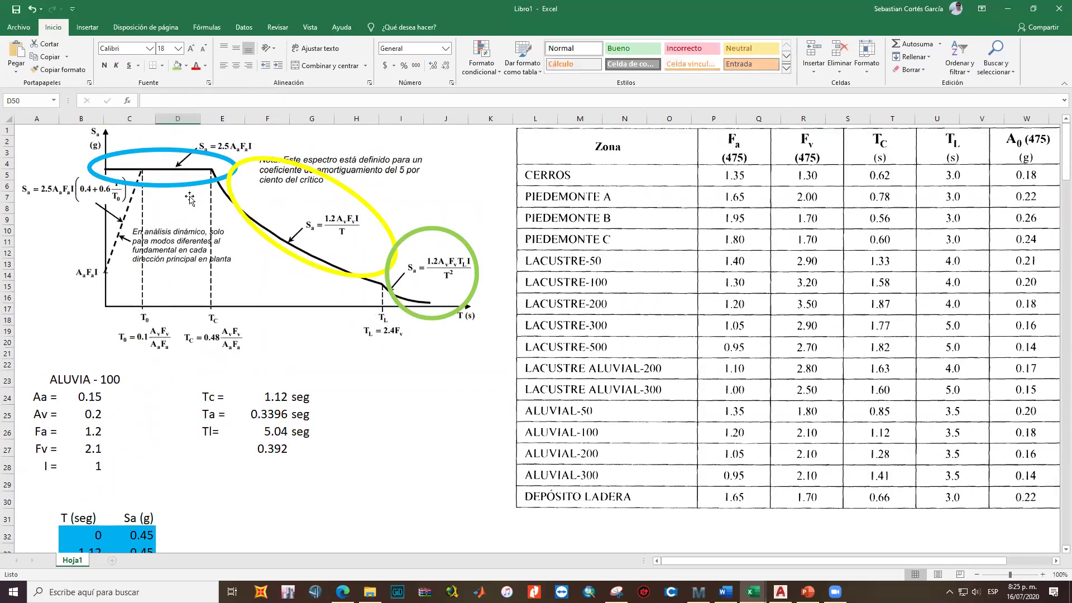
{"action": "scroll", "coordinate": [292, 263], "scroll_direction": "down", "scroll_amount": 5}
{"action": "scroll", "coordinate": [292, 263], "scroll_direction": "down", "scroll_amount": 4}
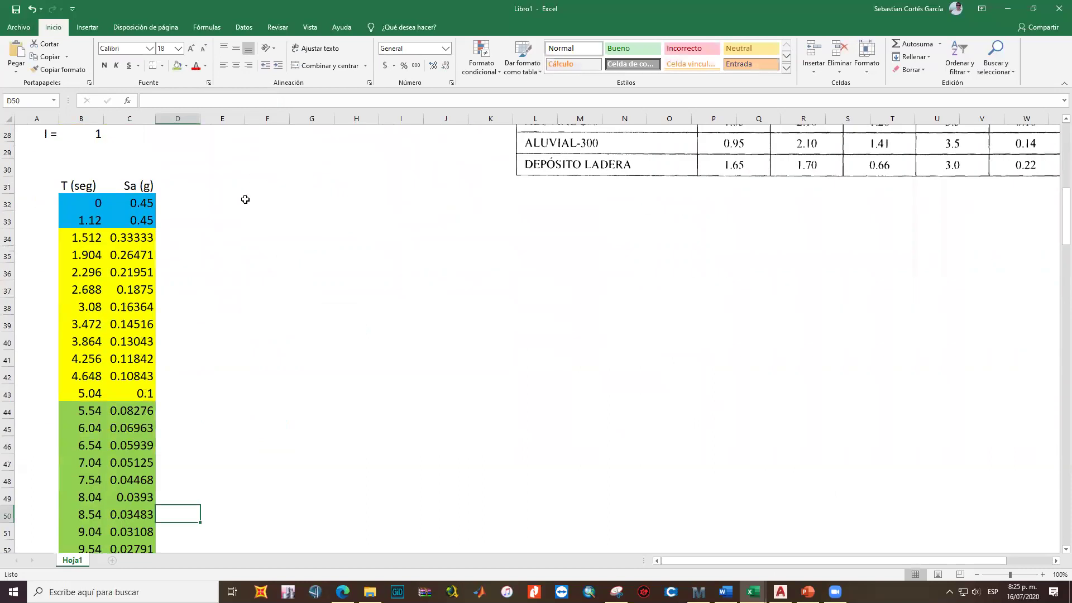
{"action": "left_click", "coordinate": [244, 200]}
{"action": "left_click", "coordinate": [321, 278]}
{"action": "scroll", "coordinate": [319, 277], "scroll_direction": "down", "scroll_amount": 1}
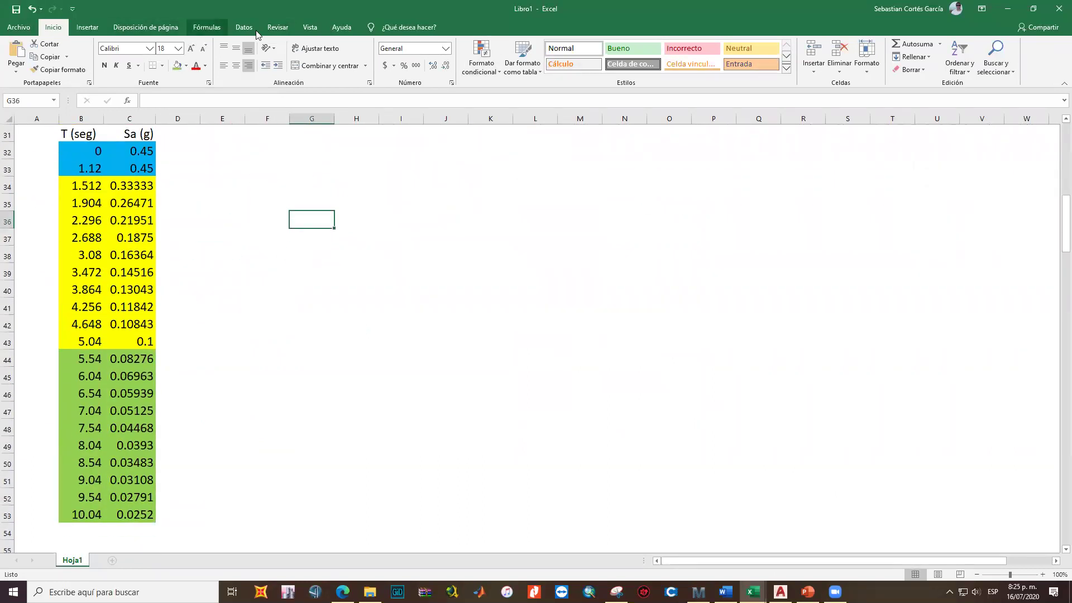
{"action": "left_click", "coordinate": [88, 27]}
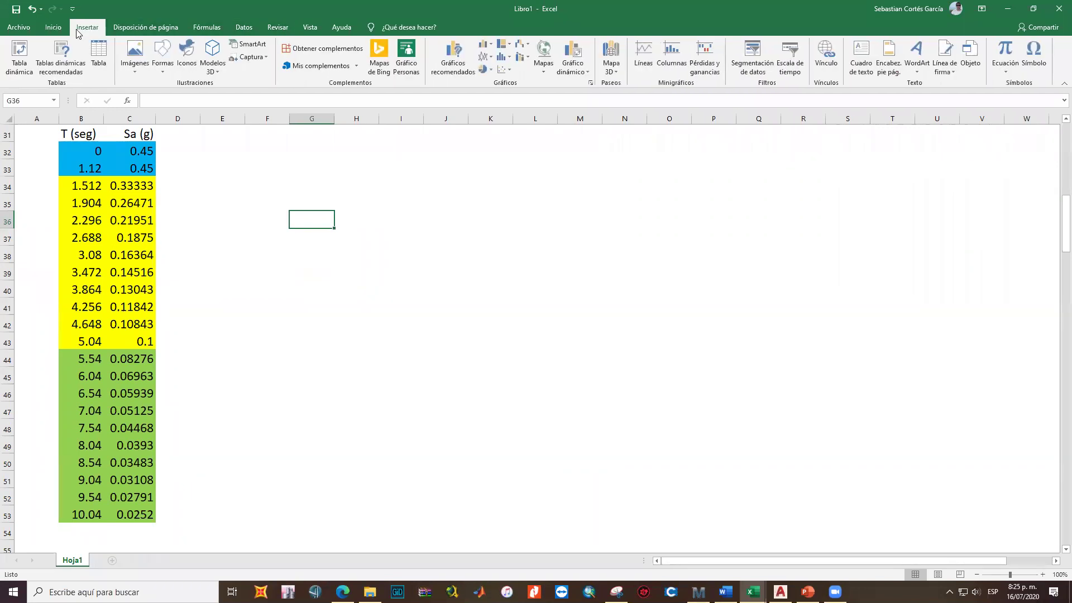
{"action": "left_click", "coordinate": [511, 68]}
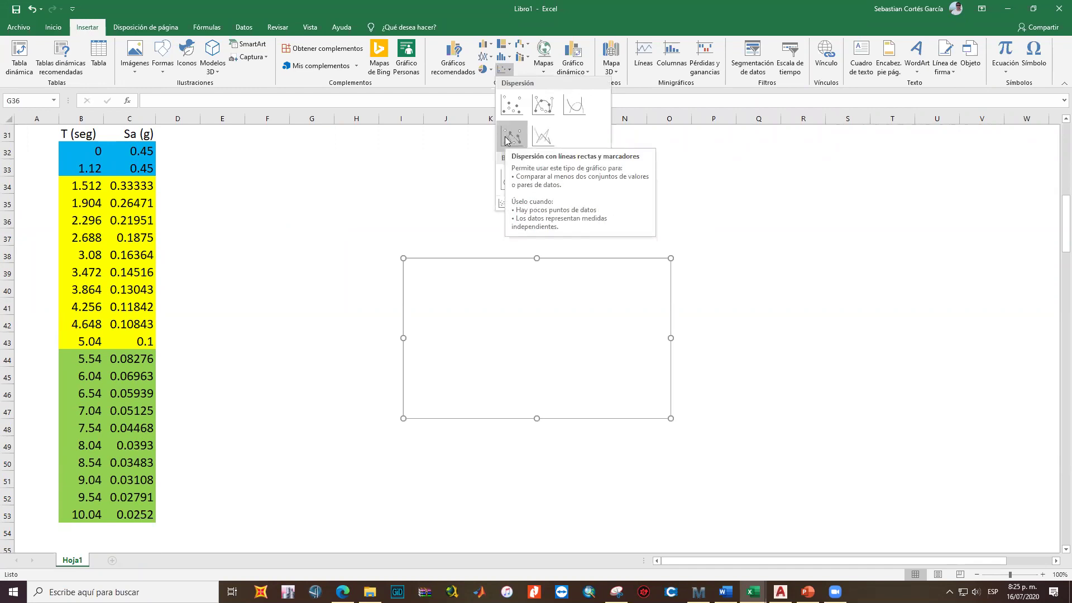
{"action": "left_click", "coordinate": [553, 106]}
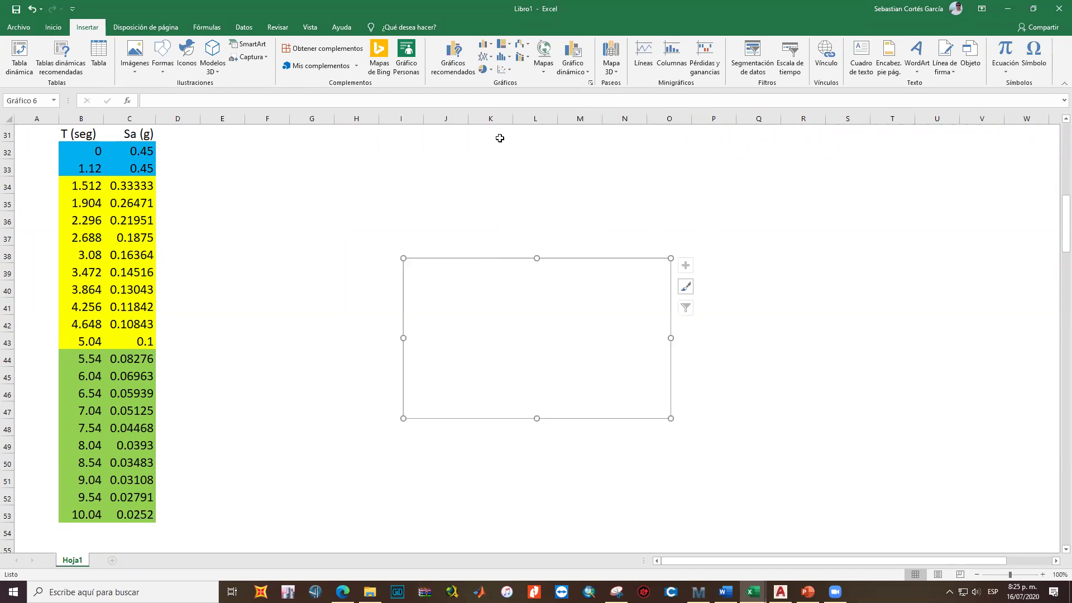
{"action": "left_click", "coordinate": [511, 67]}
{"action": "left_click", "coordinate": [514, 137]}
{"action": "left_click_drag", "start_coordinate": [443, 260], "coordinate": [318, 210]}
Add a data series to the empty chart and set its X values to the periods in B32:B53
{"action": "right_click", "coordinate": [318, 211]}
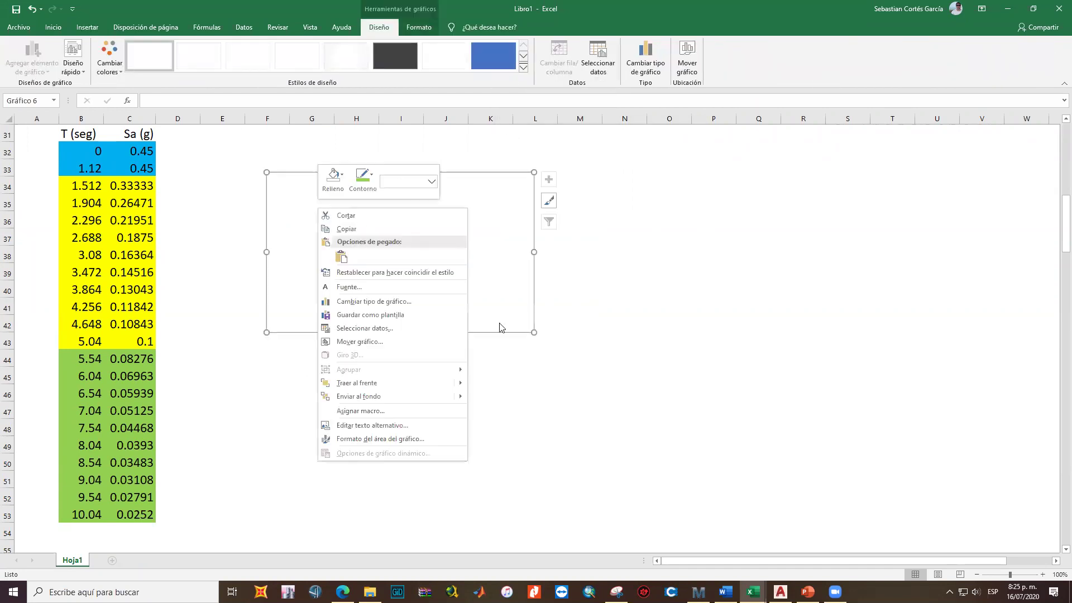
{"action": "left_click", "coordinate": [370, 329]}
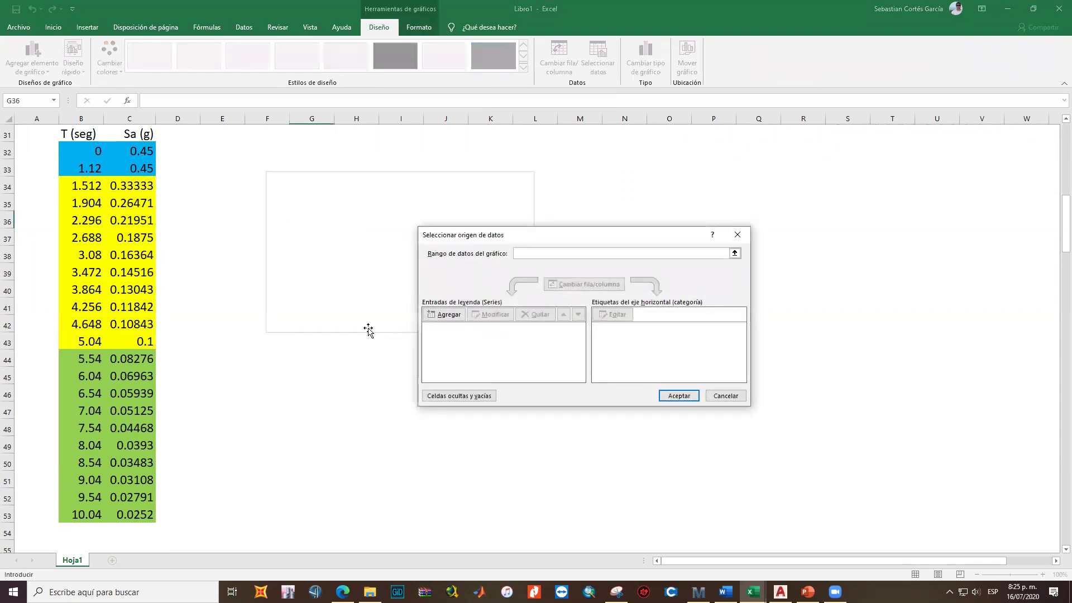
{"action": "left_click", "coordinate": [446, 315]}
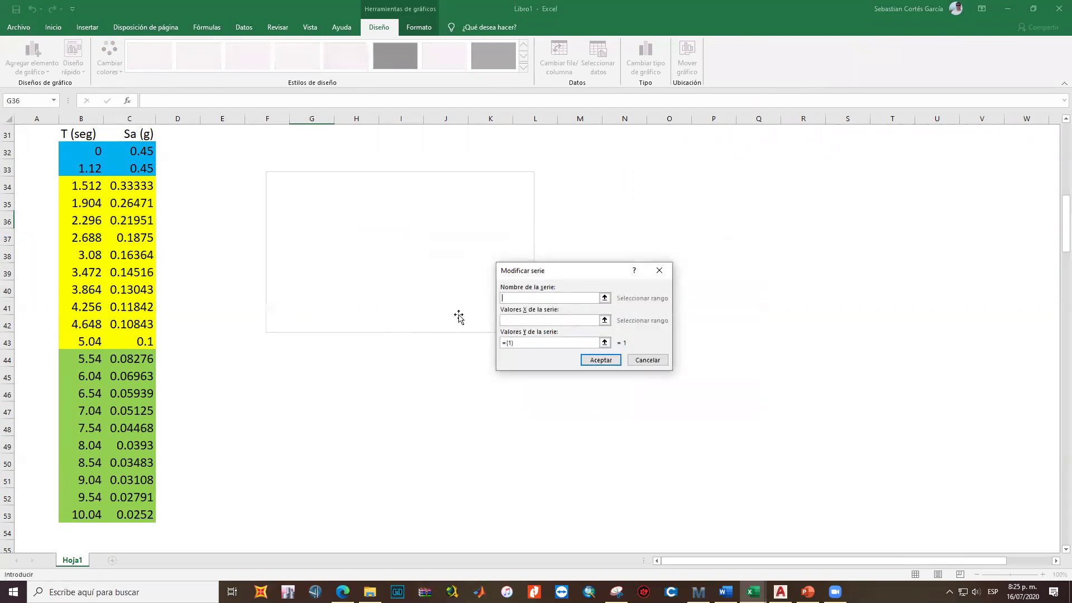
{"action": "left_click", "coordinate": [605, 320]}
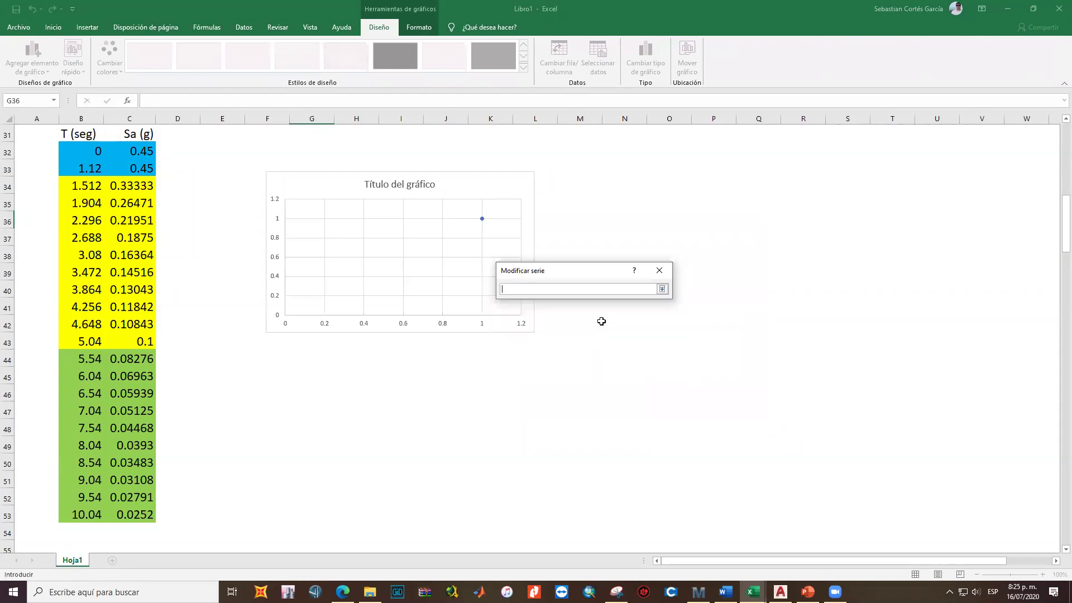
{"action": "left_click_drag", "start_coordinate": [91, 426], "coordinate": [89, 515]}
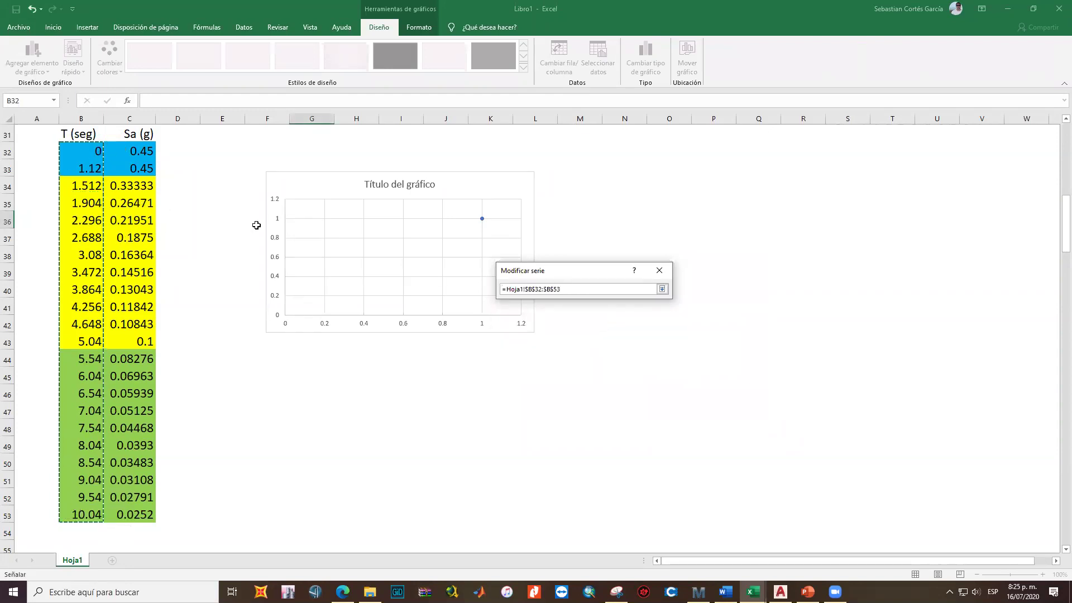
{"action": "key", "text": "Return"}
Replace the series' default Y values with the Sa values in C32:C53
{"action": "key", "text": "Tab"}
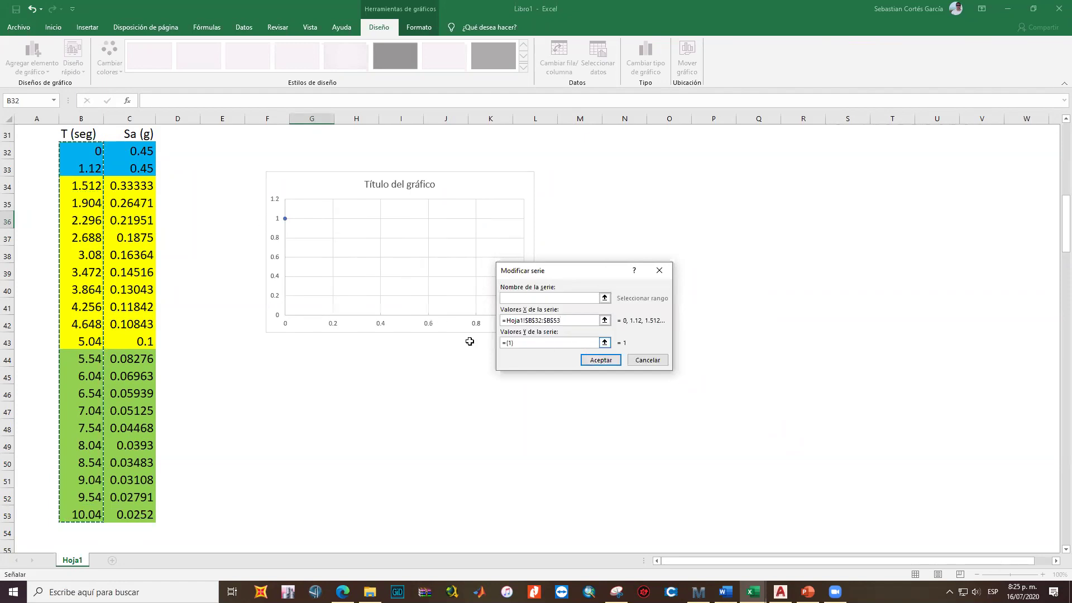
{"action": "key", "text": "BackSpace"}
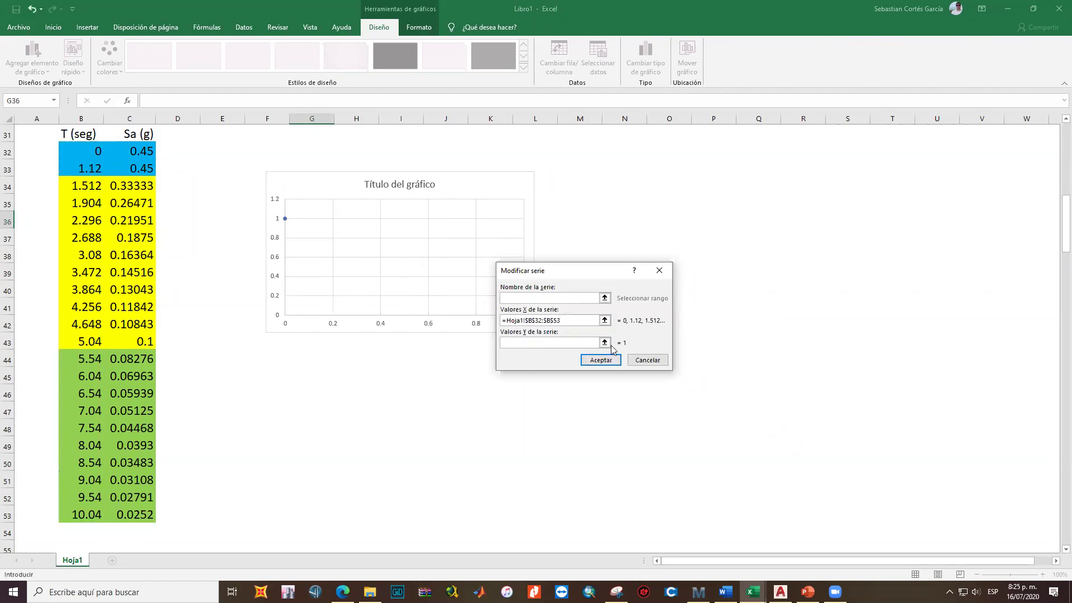
{"action": "left_click", "coordinate": [605, 343]}
{"action": "left_click_drag", "start_coordinate": [129, 151], "coordinate": [140, 513]}
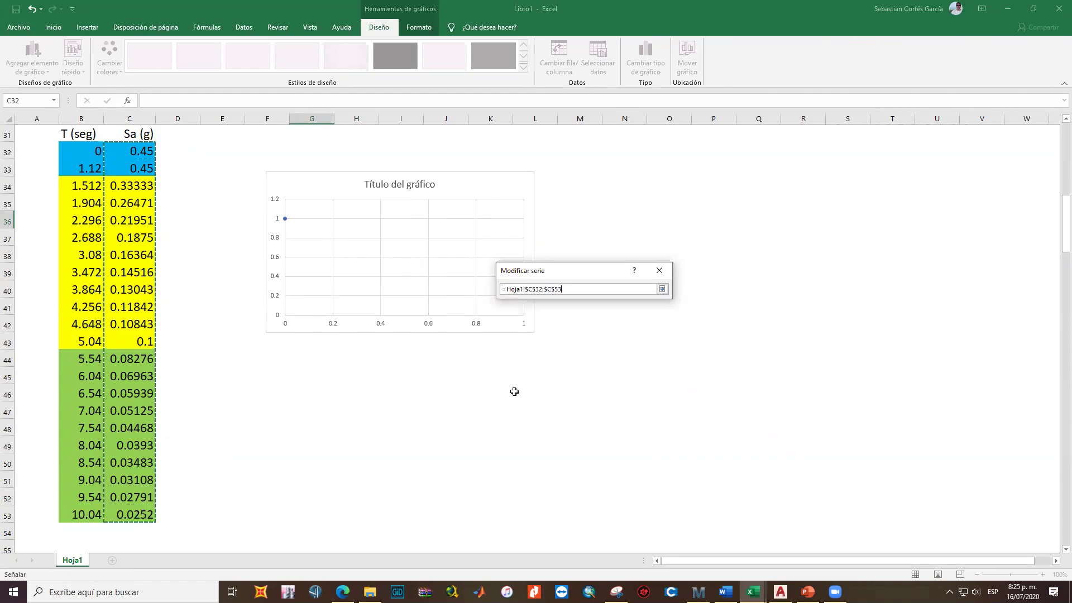
{"action": "key", "text": "Return"}
Name the series ESPECTRO DE DISEÑO and accept the chart's data source
{"action": "left_click", "coordinate": [545, 299]}
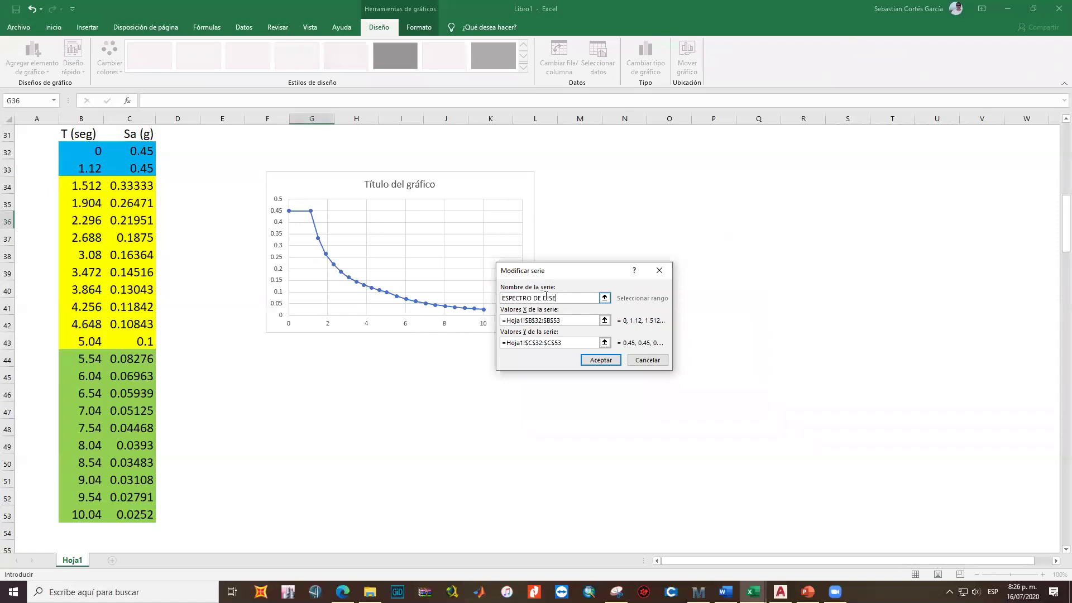
{"action": "left_click", "coordinate": [600, 360]}
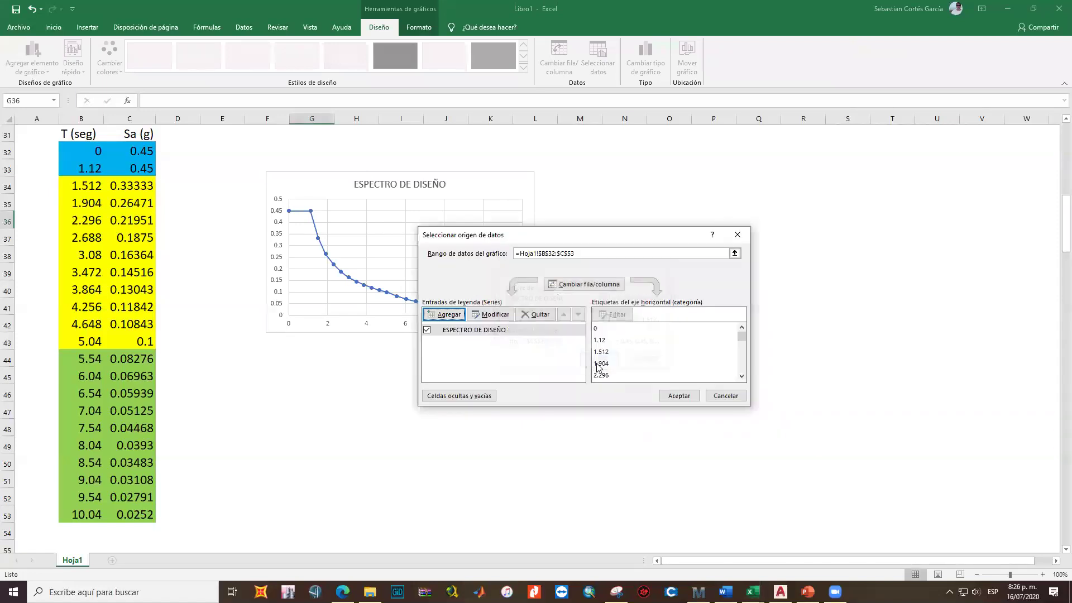
{"action": "left_click", "coordinate": [679, 396]}
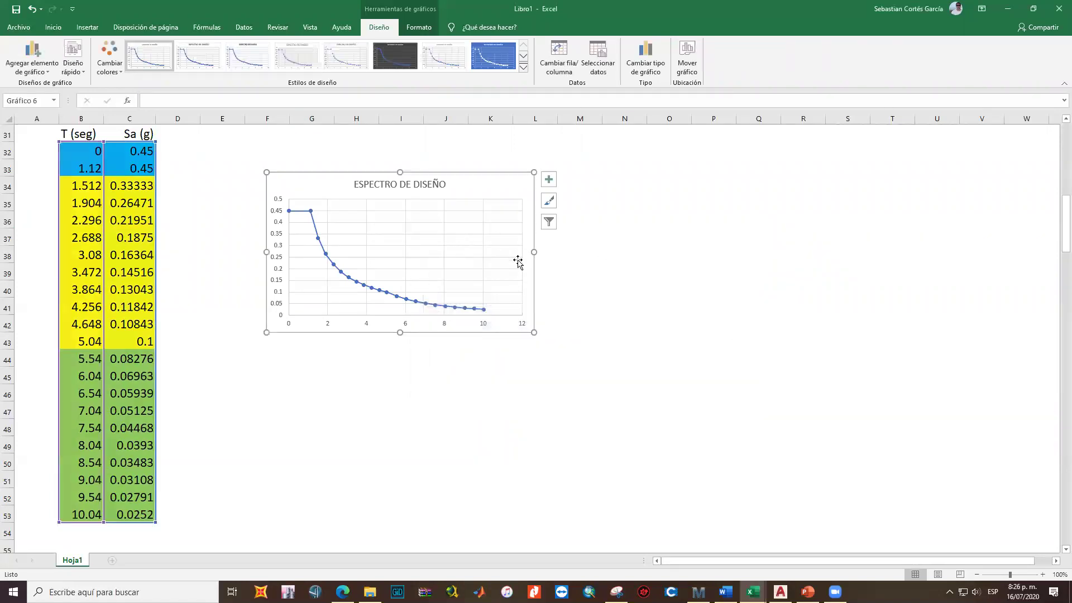
Add axis titles to the chart and title the vertical axis "ACELERACIÓN ESPECTRAL Sa (g)"
{"action": "left_click", "coordinate": [549, 181]}
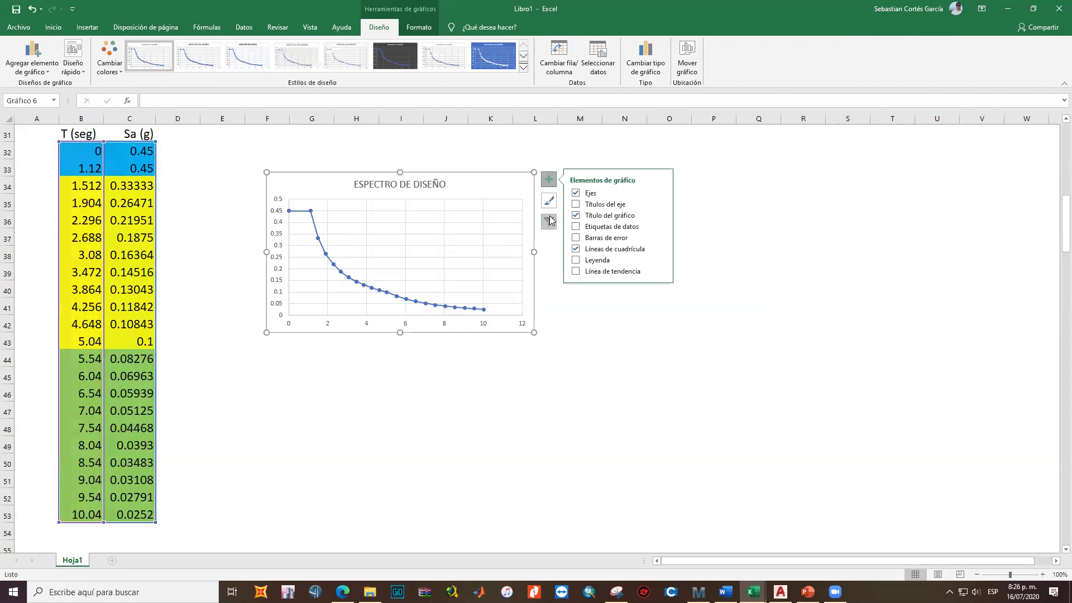
{"action": "left_click", "coordinate": [576, 206]}
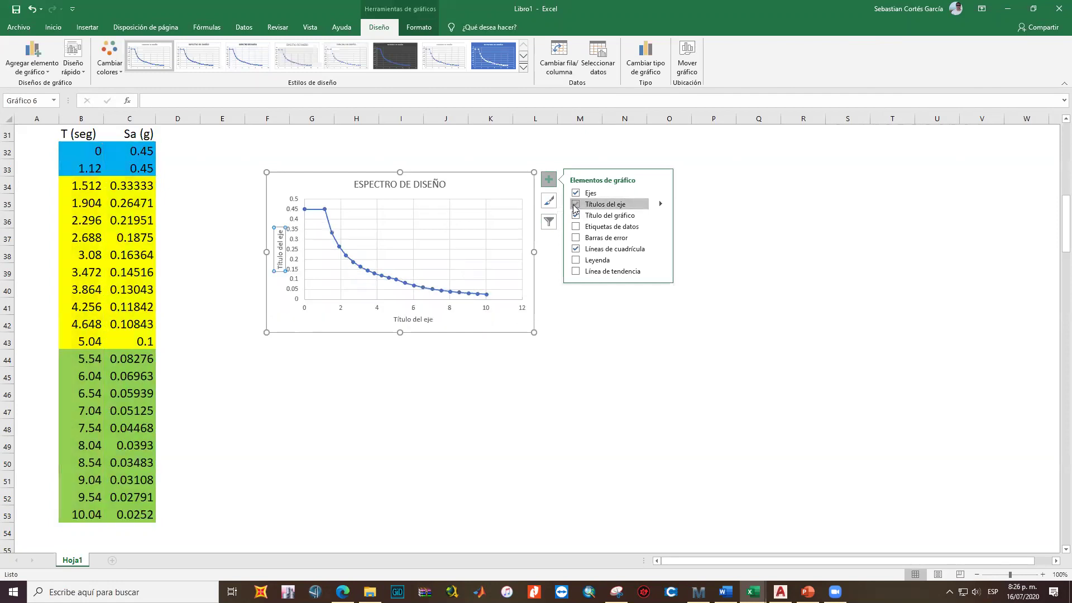
{"action": "left_click", "coordinate": [283, 267]}
{"action": "left_click_drag", "start_coordinate": [283, 267], "coordinate": [281, 231]}
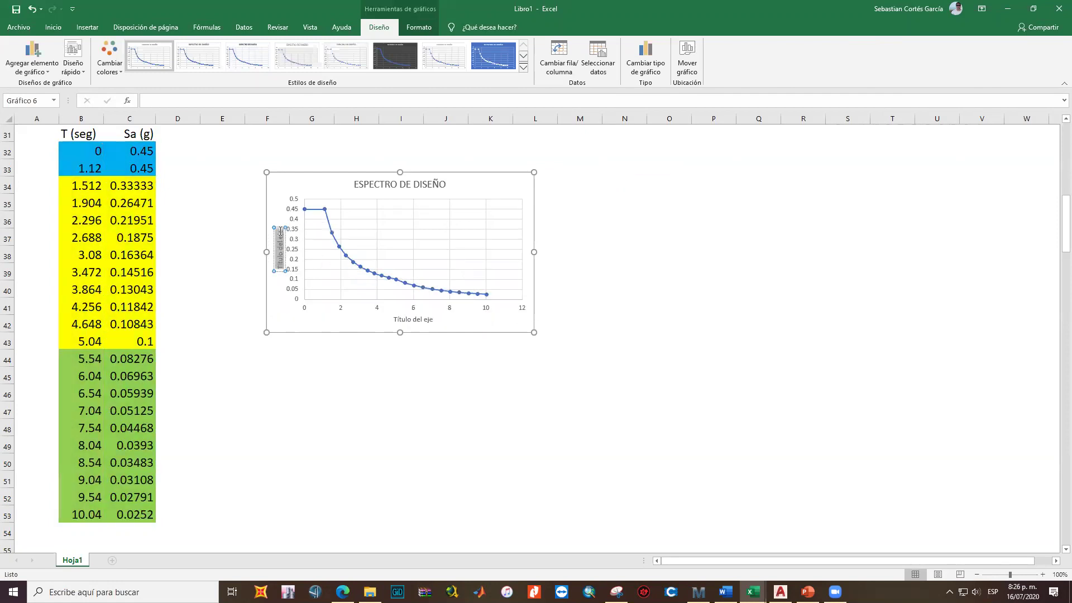
{"action": "type", "text": "SCELERAC"}
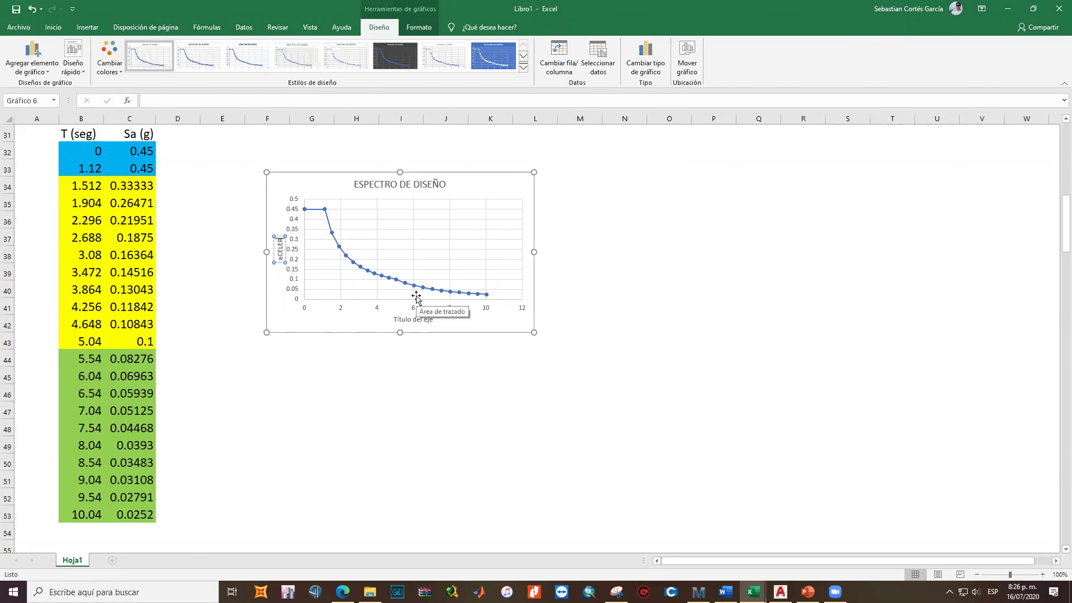
{"action": "type", "text": "IÓN ESPECTRAL"}
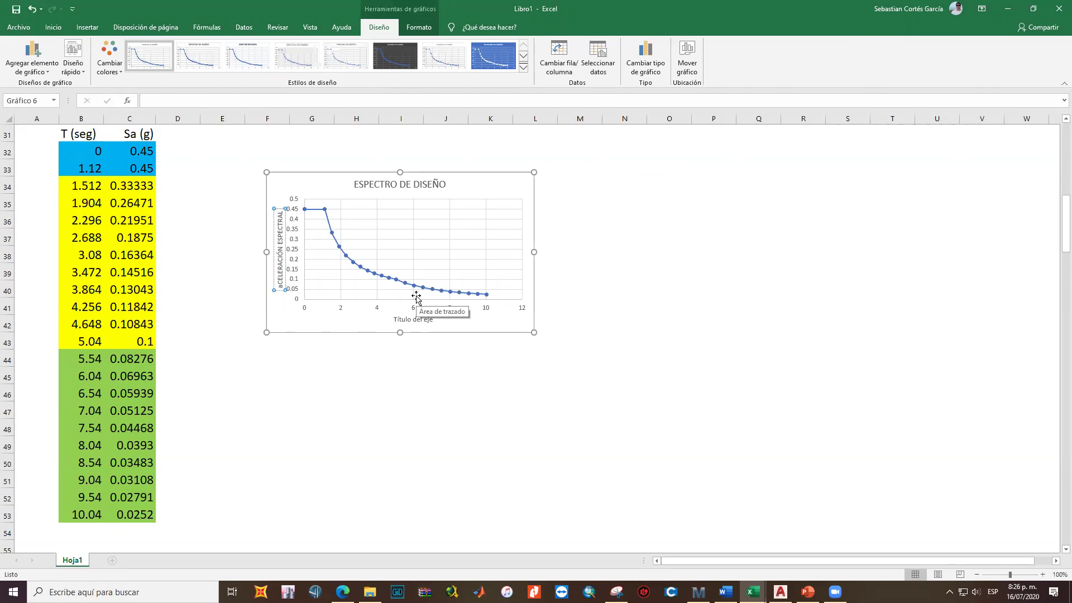
{"action": "type", "text": " Sa (g)"}
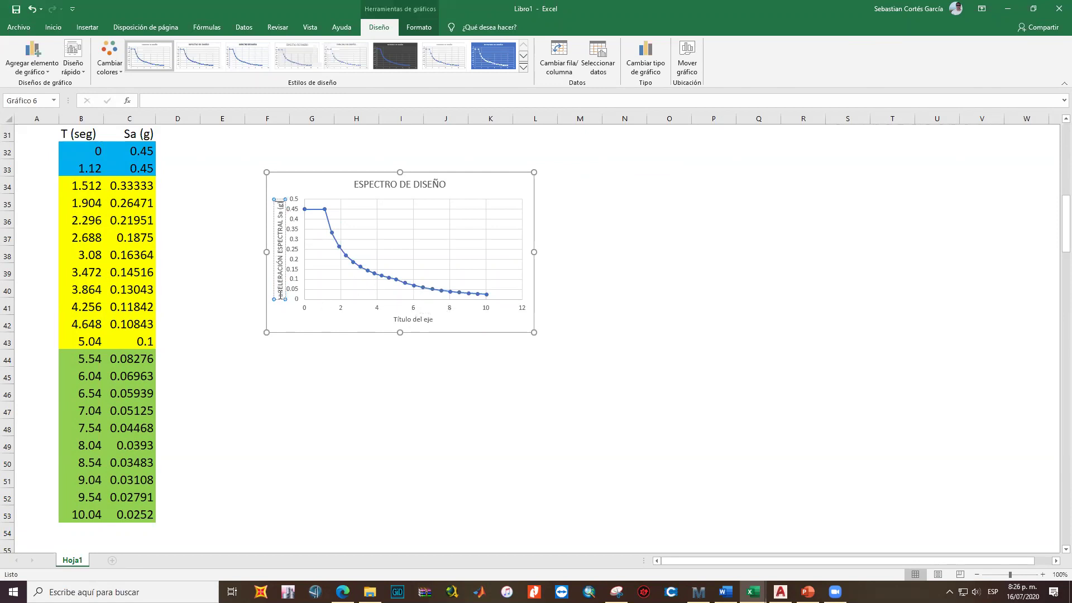
{"action": "left_click_drag", "start_coordinate": [280, 299], "coordinate": [280, 294]}
{"action": "type", "text": "A"}
Title the chart's horizontal axis "PERIODO T (seg)"
{"action": "left_click", "coordinate": [402, 319]}
{"action": "left_click_drag", "start_coordinate": [395, 319], "coordinate": [454, 323]}
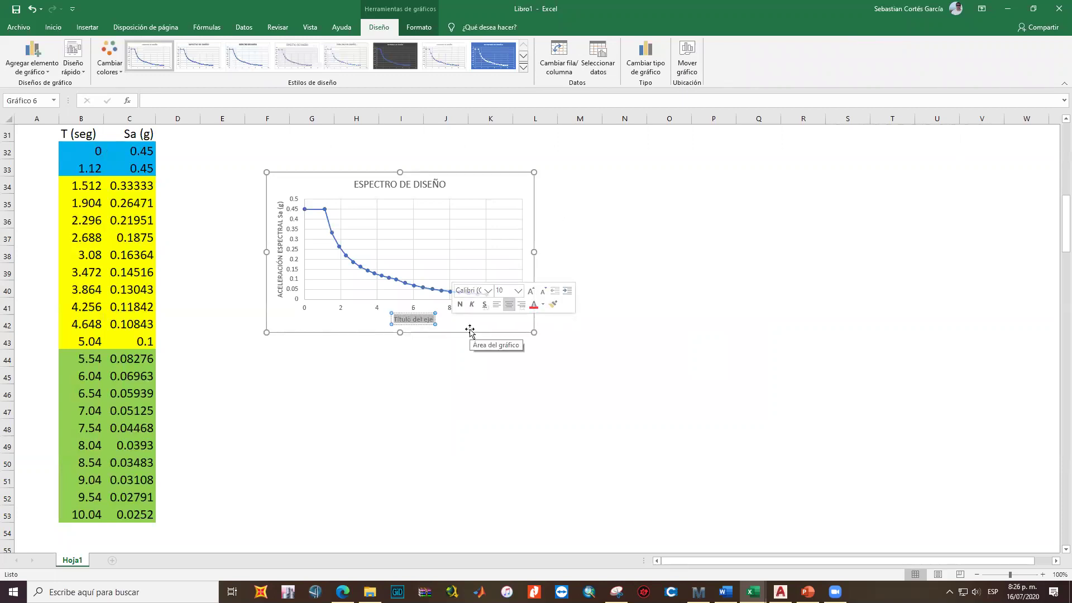
{"action": "type", "text": "pERID"}
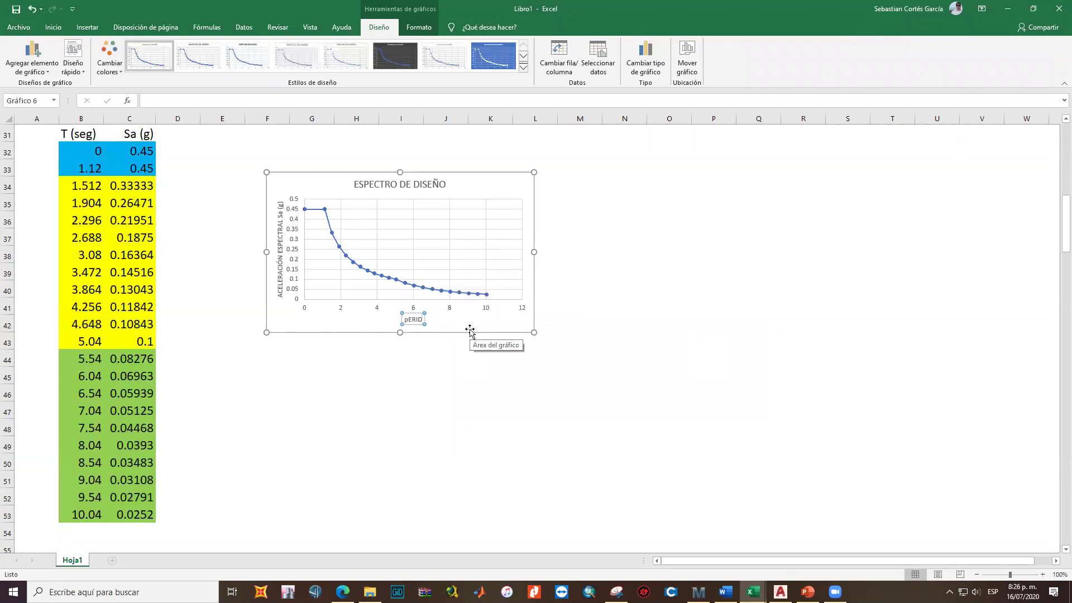
{"action": "key", "text": "BackSpace"}
{"action": "key", "text": "BackSpace"}
{"action": "key", "text": "BackSpace"}
{"action": "type", "text": "PERIDOD"}
{"action": "key", "text": "BackSpace"}
{"action": "key", "text": "BackSpace"}
{"action": "key", "text": "BackSpace"}
{"action": "type", "text": "ODO t"}
{"action": "key", "text": "BackSpace"}
{"action": "key", "text": "BackSpace"}
{"action": "type", "text": "T (Seg)"}
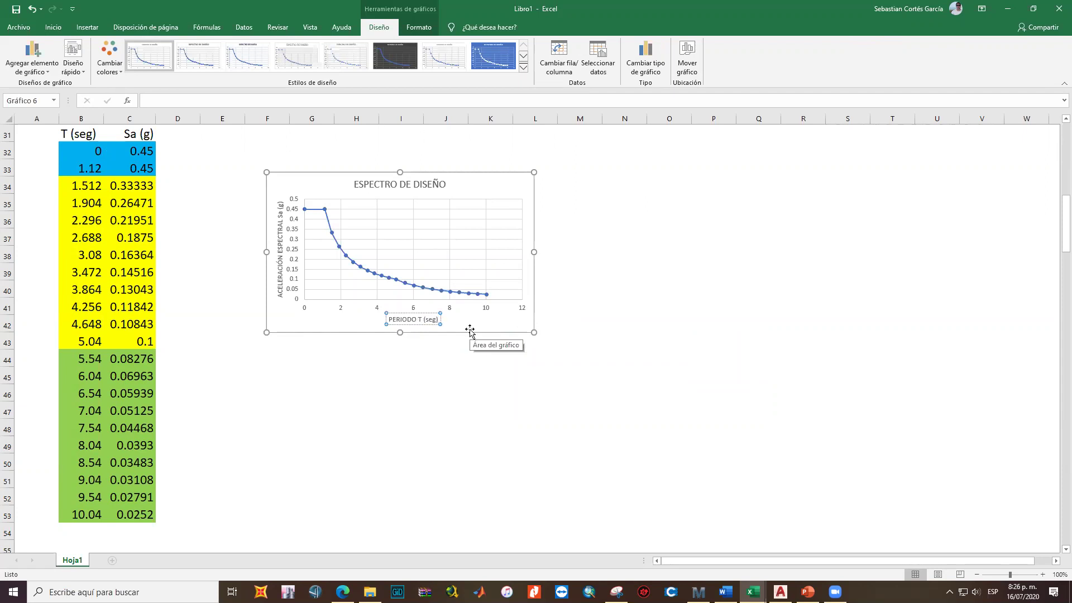
{"action": "left_click", "coordinate": [536, 391]}
Enlarge the spectrum chart and move it beside the T–Sa table so it spans about E33 to R52
{"action": "left_click", "coordinate": [296, 185]}
{"action": "left_click_drag", "start_coordinate": [534, 332], "coordinate": [806, 472]}
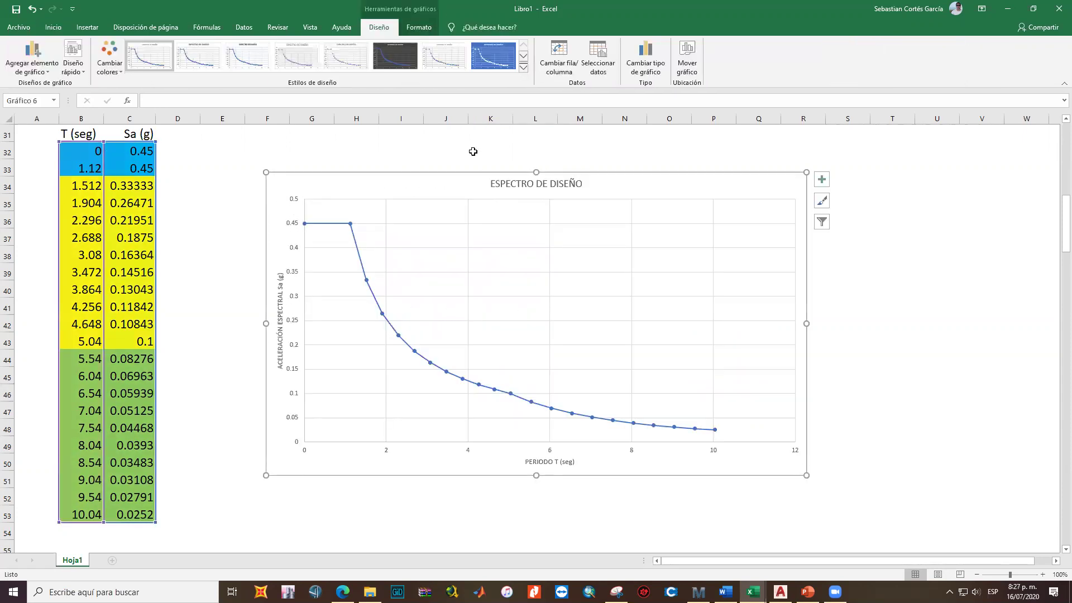
{"action": "left_click_drag", "start_coordinate": [416, 184], "coordinate": [381, 177]}
{"action": "left_click", "coordinate": [890, 293]}
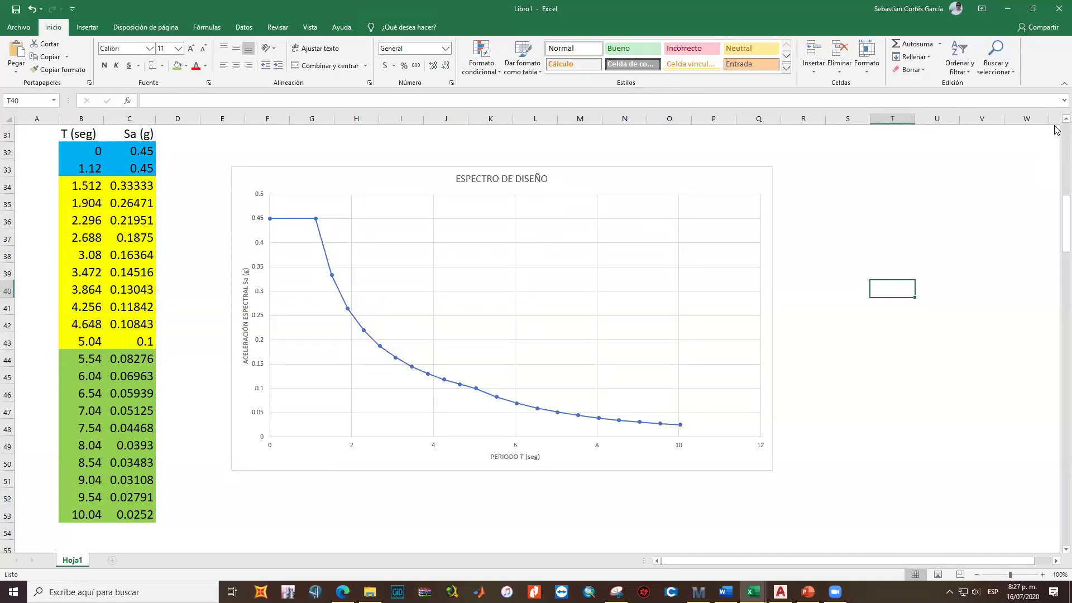
{"action": "left_click", "coordinate": [771, 474]}
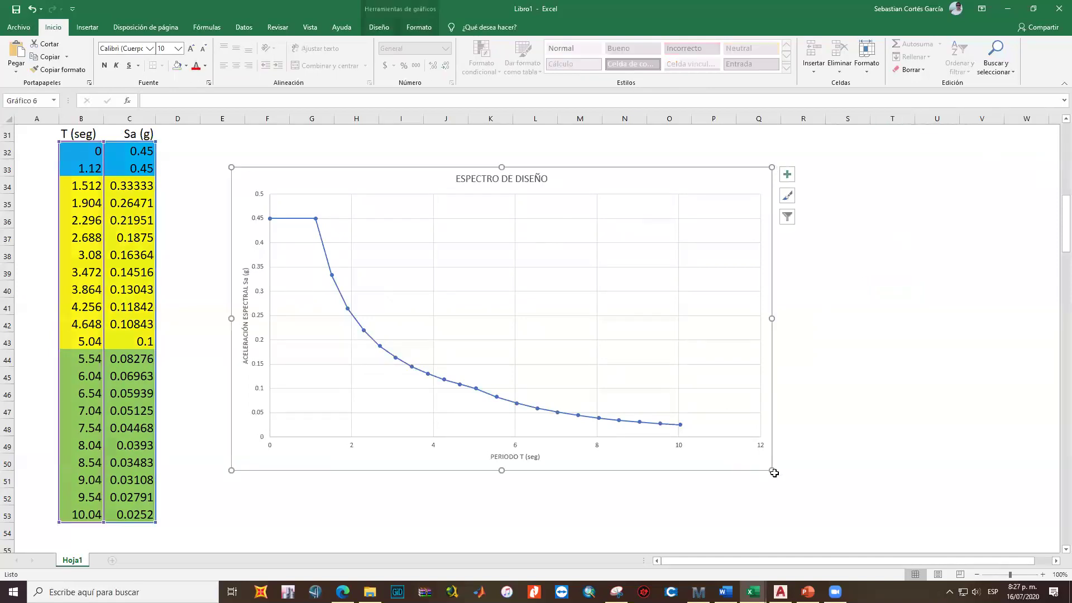
{"action": "left_click_drag", "start_coordinate": [773, 471], "coordinate": [815, 494]}
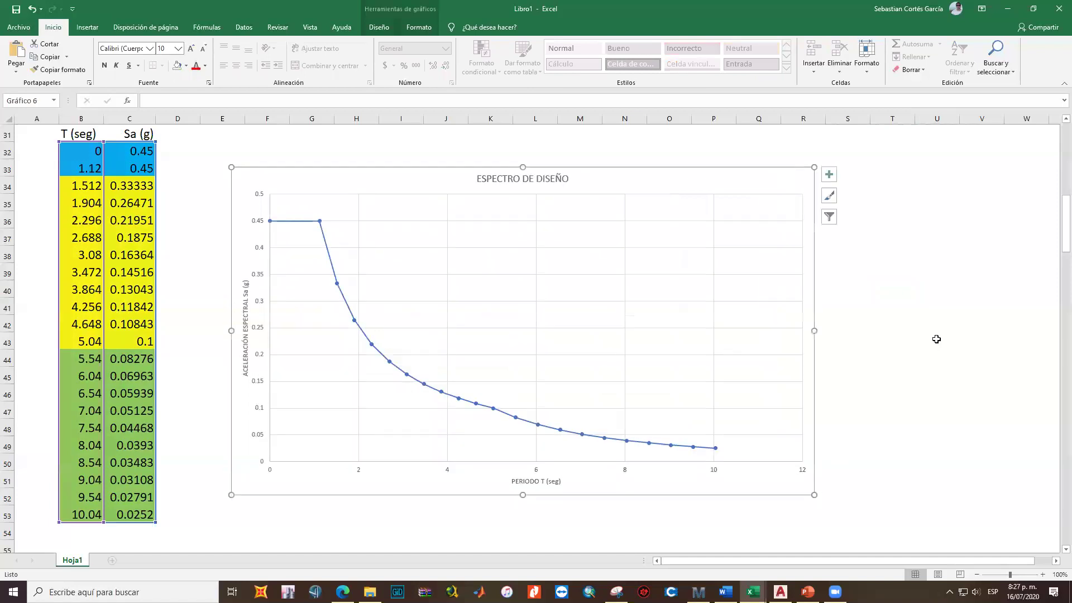
{"action": "left_click", "coordinate": [928, 335]}
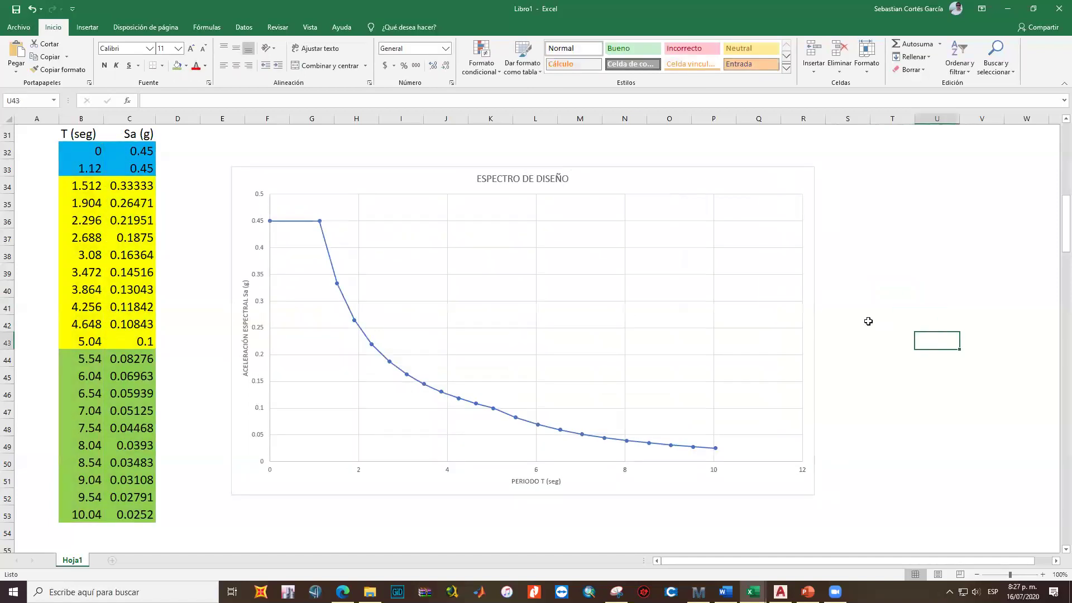
Check the Sa formula in C44 against its referenced parameters Av, Fv, Tl and I, leaving the formula as it is
{"action": "left_click", "coordinate": [129, 361]}
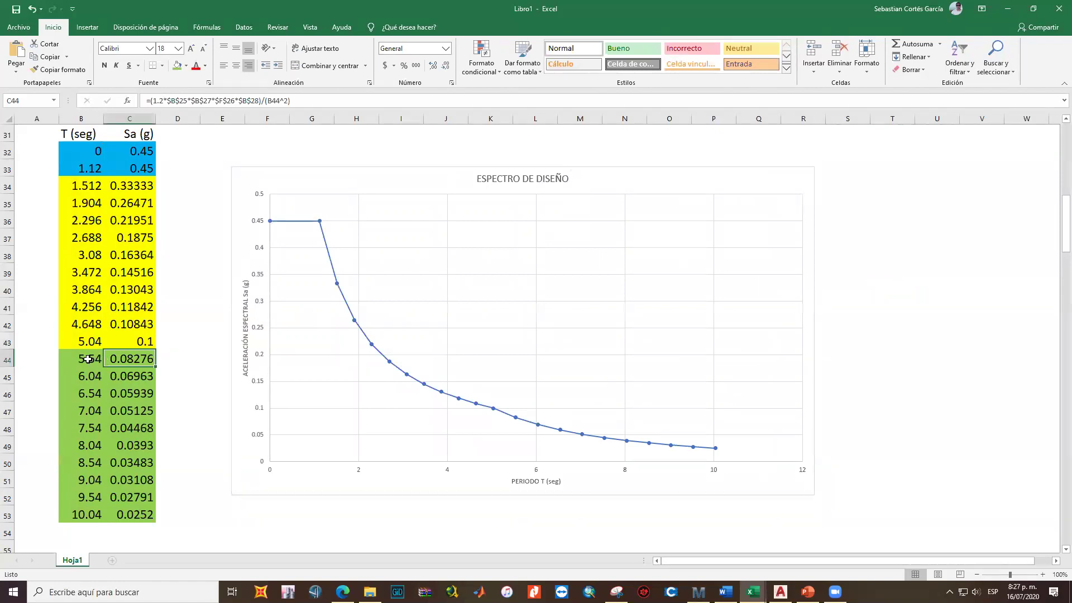
{"action": "left_click", "coordinate": [316, 101]}
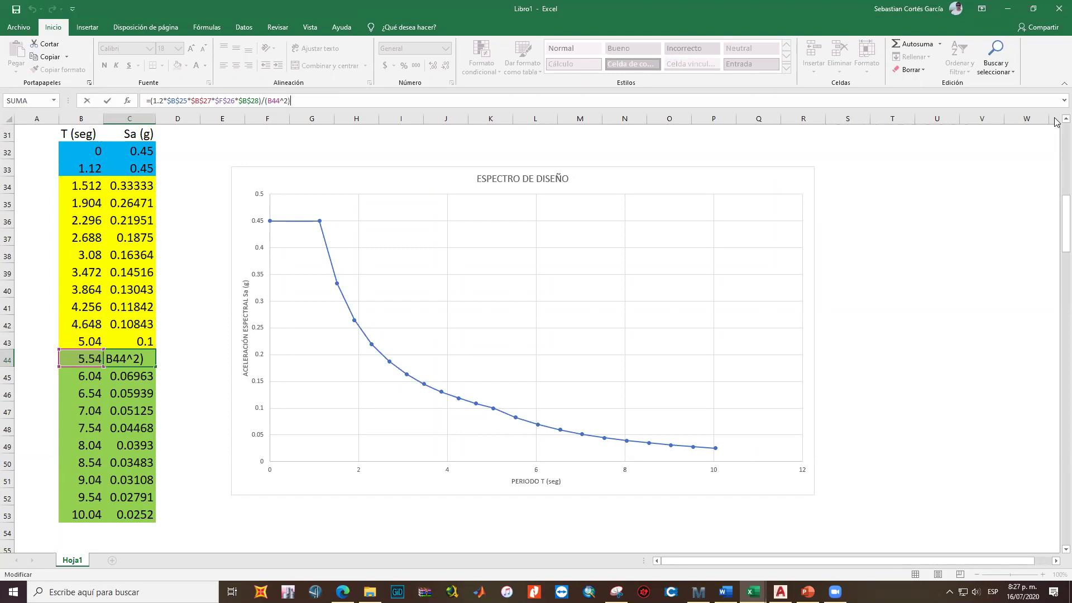
{"action": "scroll", "coordinate": [1056, 122], "scroll_direction": "up", "scroll_amount": 3}
{"action": "scroll", "coordinate": [1055, 122], "scroll_direction": "up", "scroll_amount": 4}
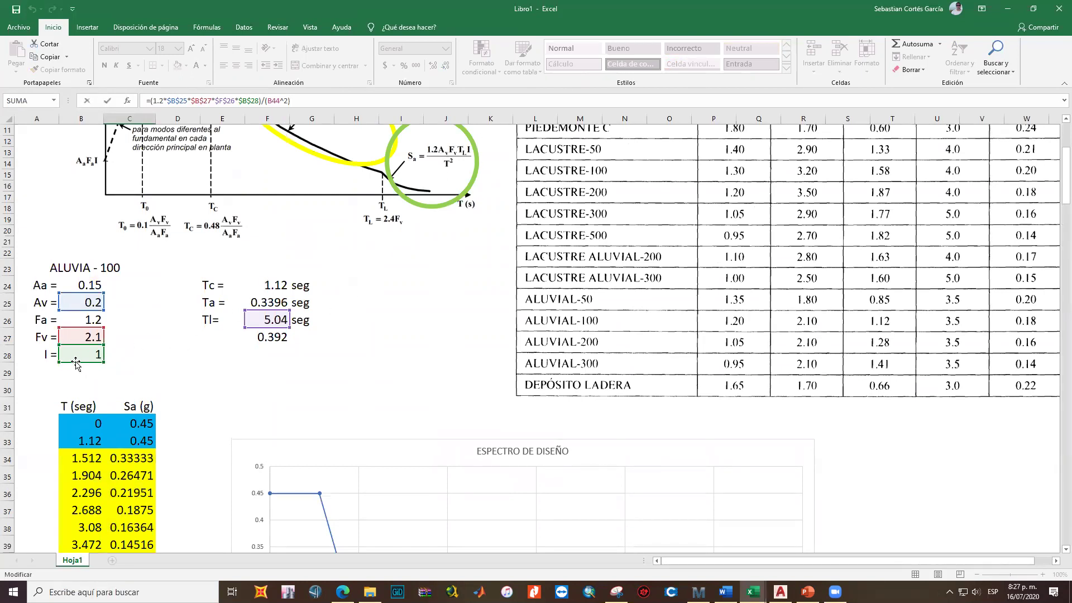
{"action": "type", "text": ")"}
{"action": "scroll", "coordinate": [78, 306], "scroll_direction": "down", "scroll_amount": 8}
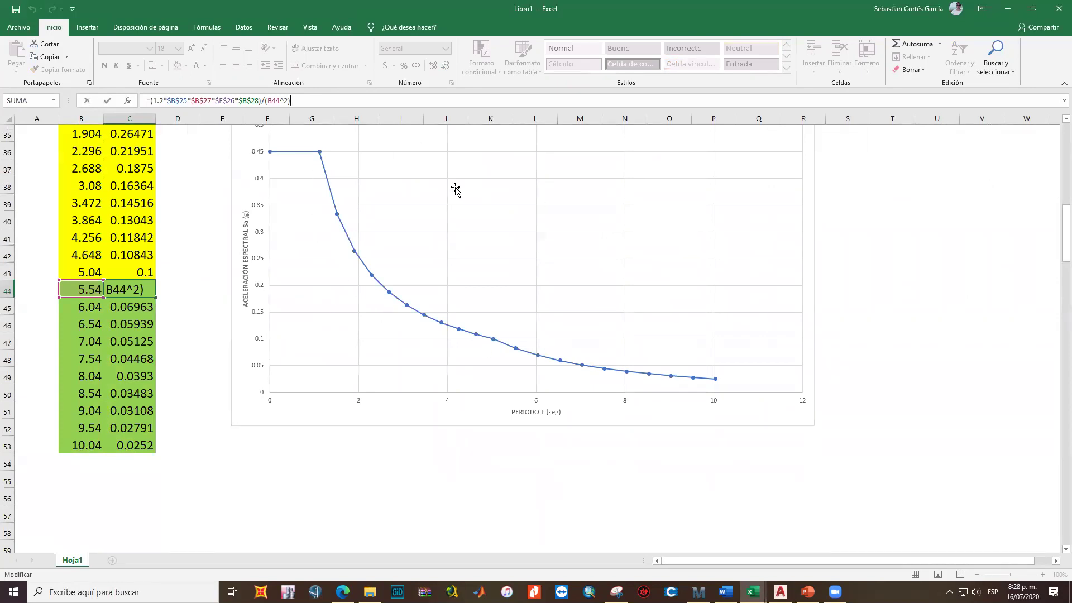
{"action": "scroll", "coordinate": [448, 229], "scroll_direction": "up", "scroll_amount": 3}
{"action": "scroll", "coordinate": [448, 229], "scroll_direction": "down", "scroll_amount": 2}
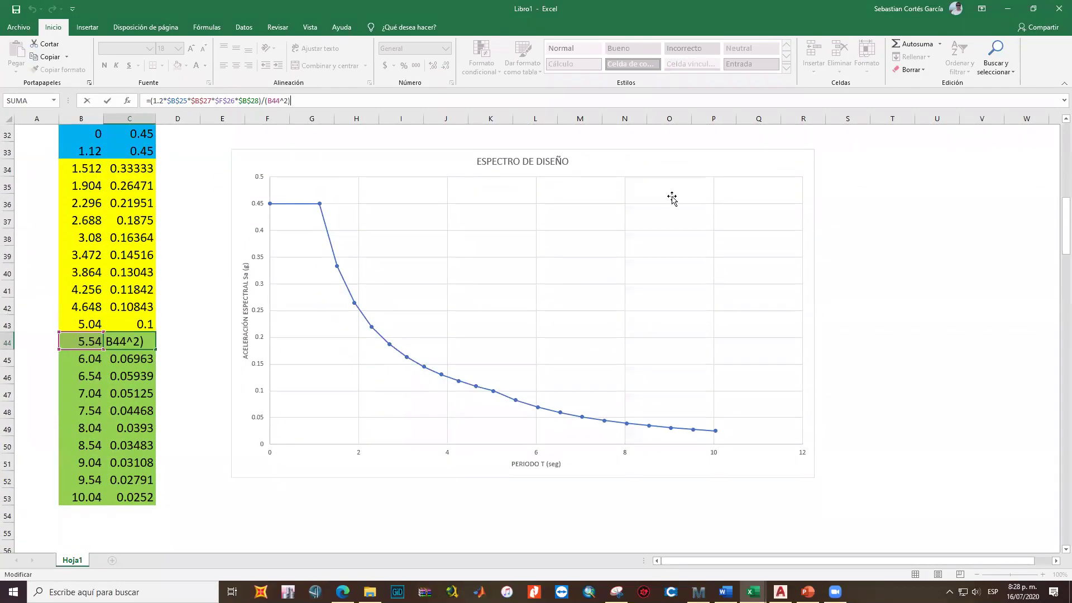
{"action": "key", "text": "ctrl+Return"}
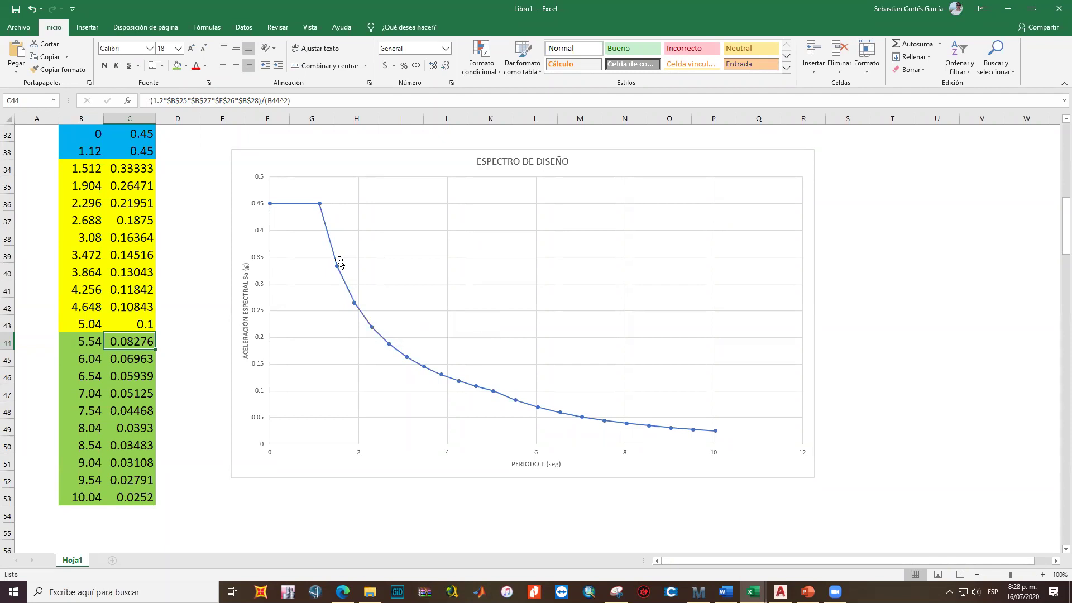
Compare the plotted design spectrum and the T–Sa table with the code's reference spectrum diagram and zone coefficient table above
{"action": "scroll", "coordinate": [411, 324], "scroll_direction": "up", "scroll_amount": 10}
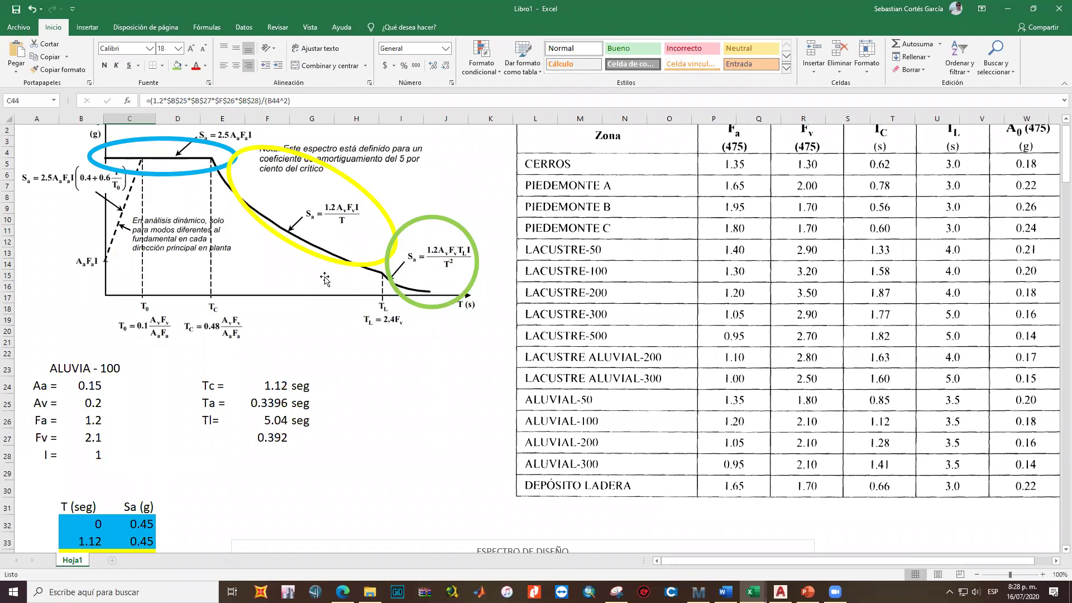
{"action": "scroll", "coordinate": [325, 278], "scroll_direction": "up", "scroll_amount": 1}
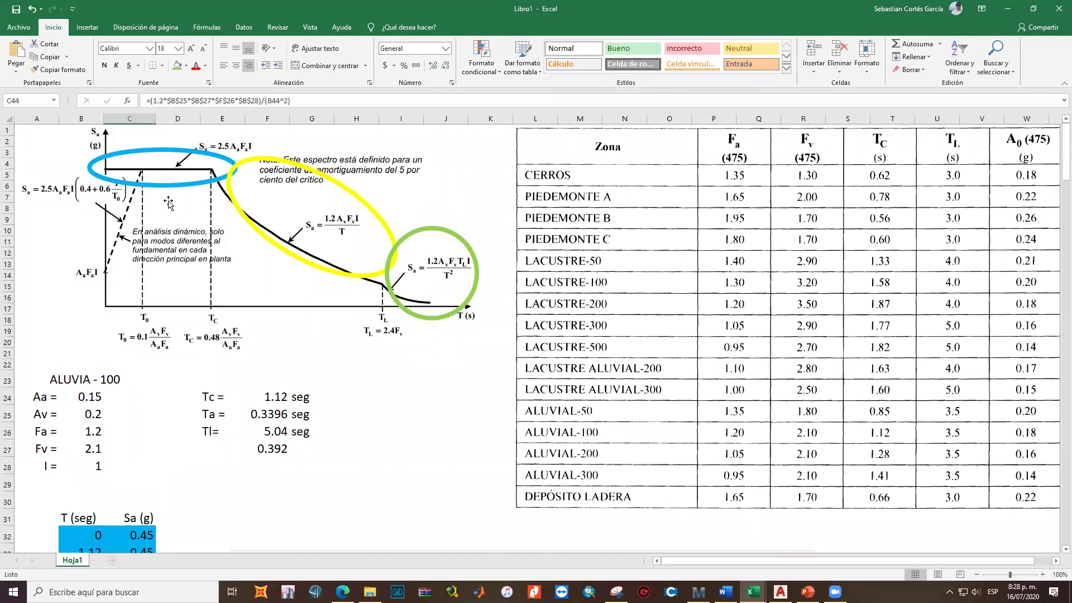
{"action": "scroll", "coordinate": [301, 274], "scroll_direction": "down", "scroll_amount": 10}
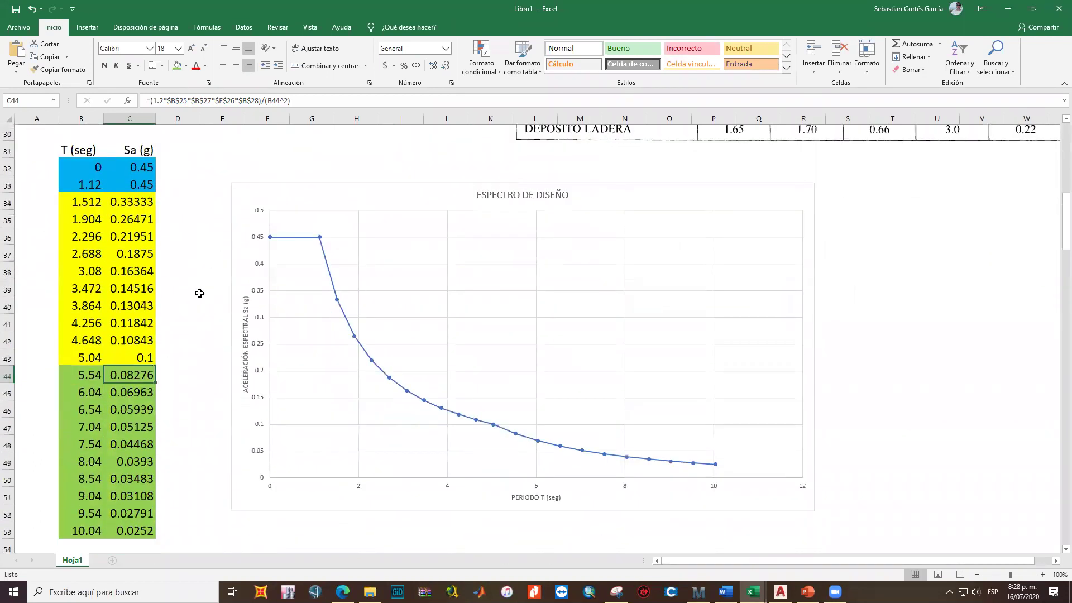
{"action": "scroll", "coordinate": [200, 293], "scroll_direction": "down", "scroll_amount": 1}
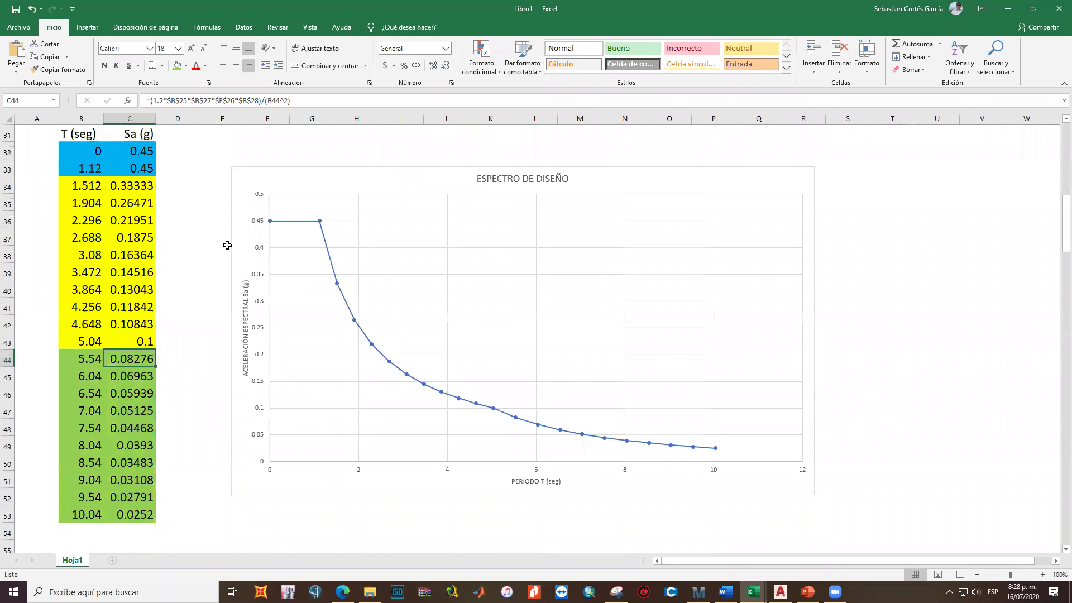
{"action": "left_click", "coordinate": [198, 255]}
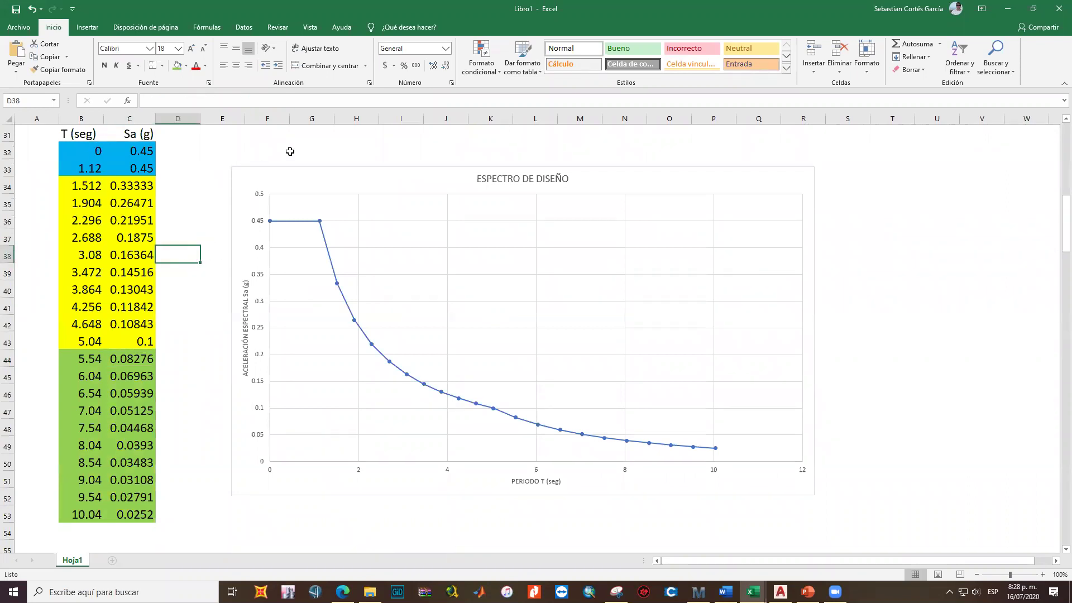
{"action": "left_click", "coordinate": [291, 152]}
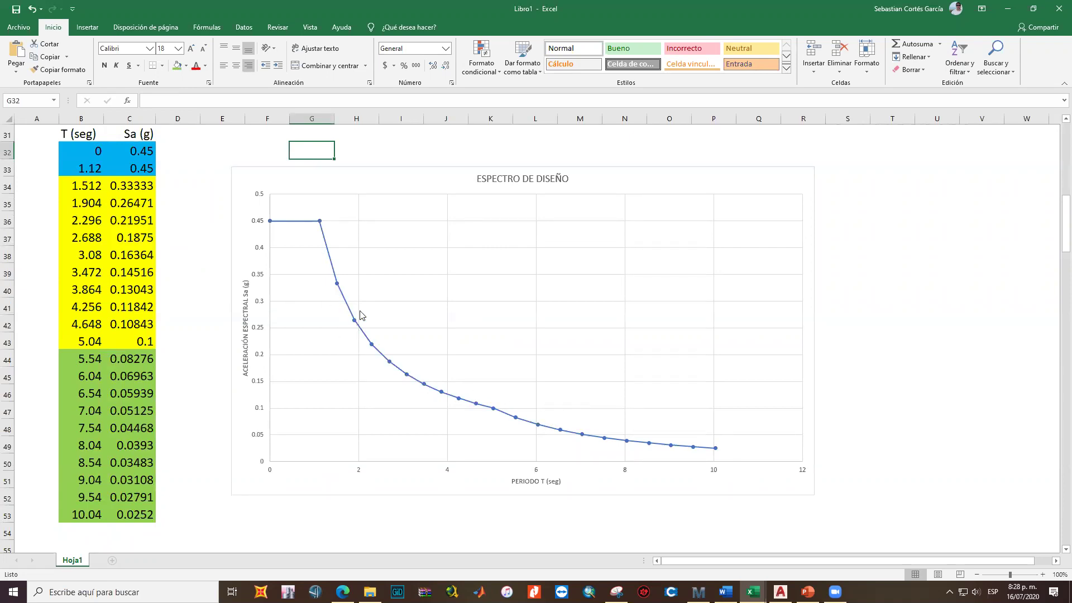
{"action": "left_click", "coordinate": [857, 292]}
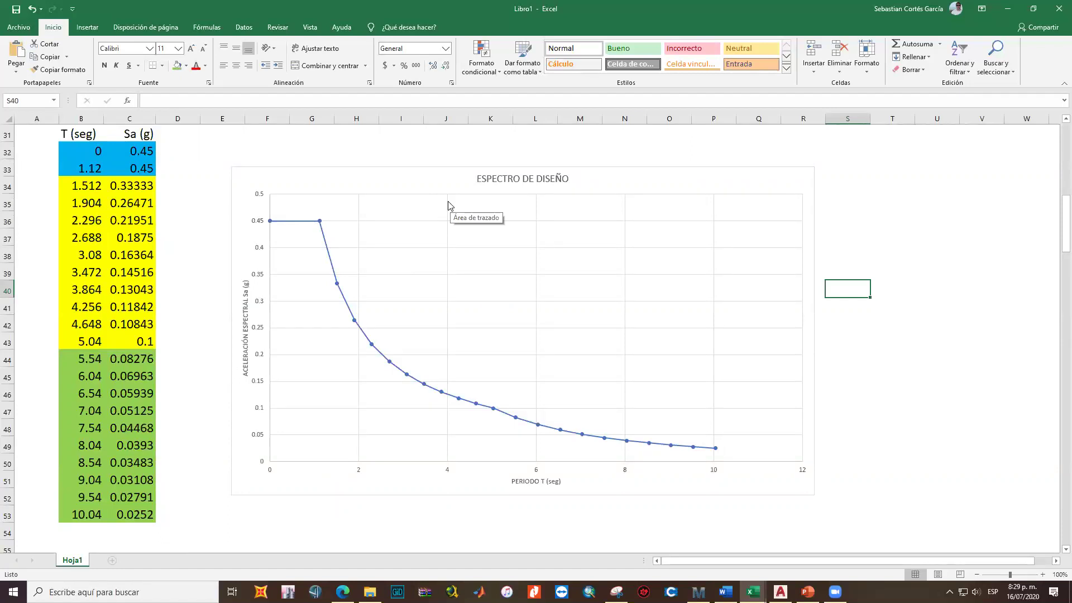
{"action": "left_click", "coordinate": [277, 150]}
{"action": "scroll", "coordinate": [224, 181], "scroll_direction": "up", "scroll_amount": 10}
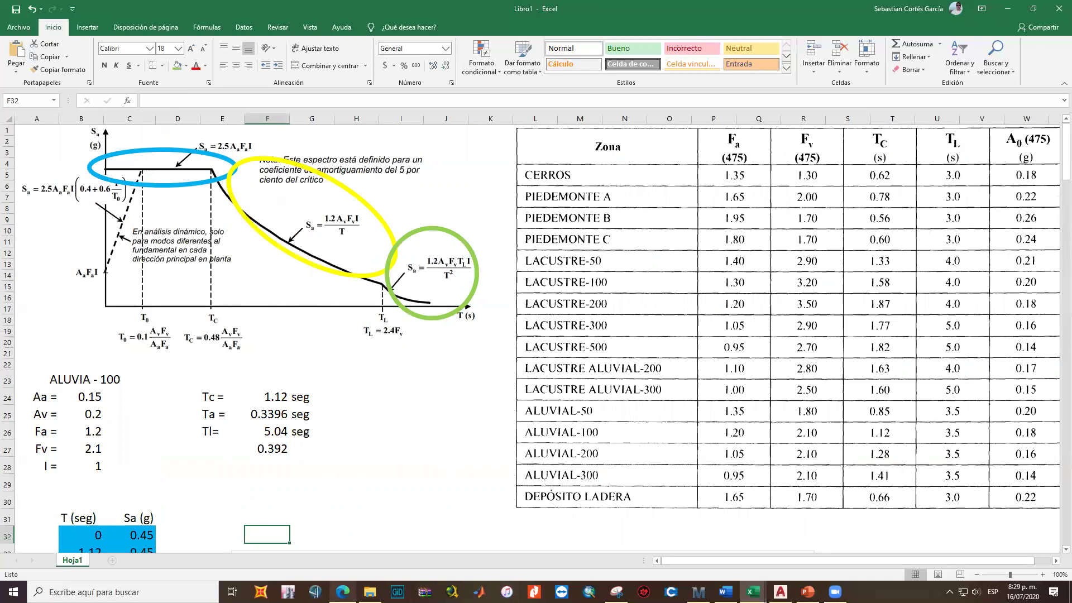
Switch to the NSR-10 título A PDF in the browser and go to section A.4.3 on equivalent horizontal seismic forces
{"action": "left_click", "coordinate": [343, 592]}
{"action": "scroll", "coordinate": [346, 328], "scroll_direction": "down", "scroll_amount": 7}
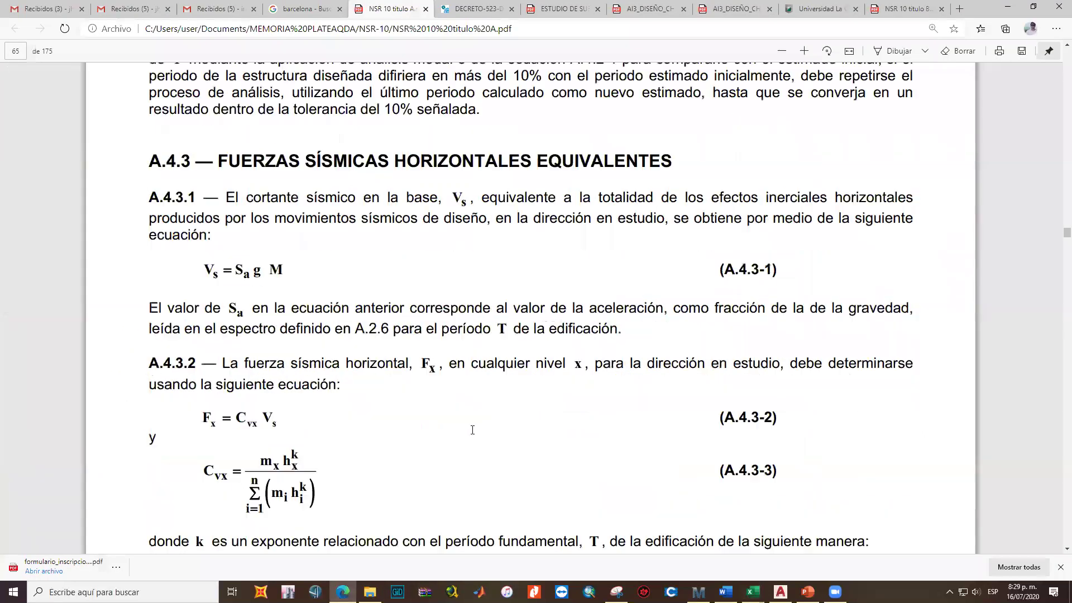